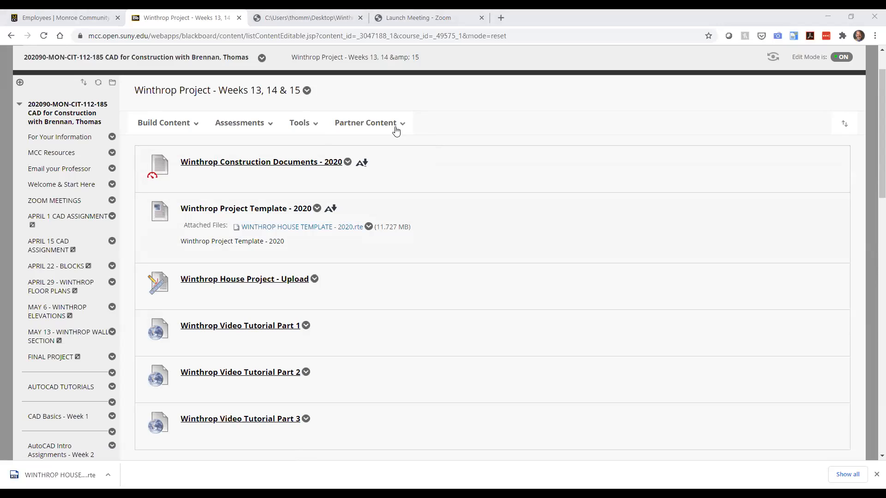
# Switch to Revit's Level 1 floor plan, view the house photo in Acrobat, and return to the Revit plan.
pyautogui.hotkey('alt', 'Tab')
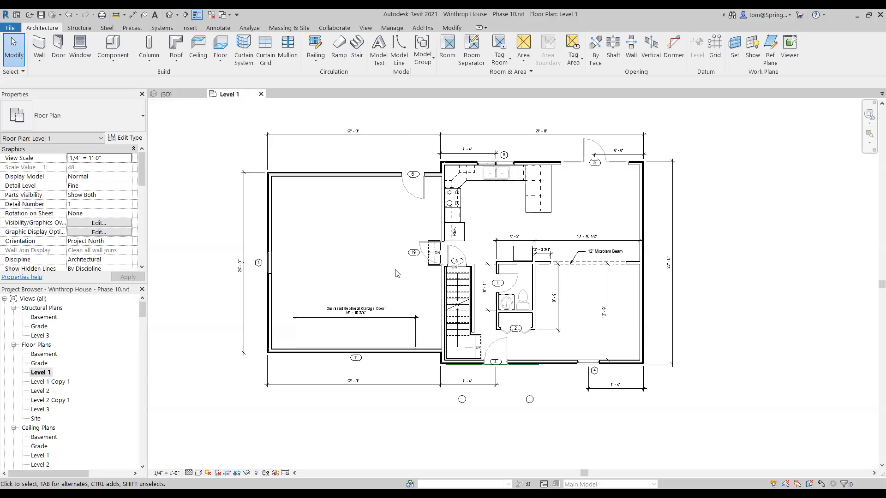
pyautogui.scroll(-1, 391, 267)
pyautogui.moveTo(391, 268); pyautogui.dragTo(357, 304, button='middle')
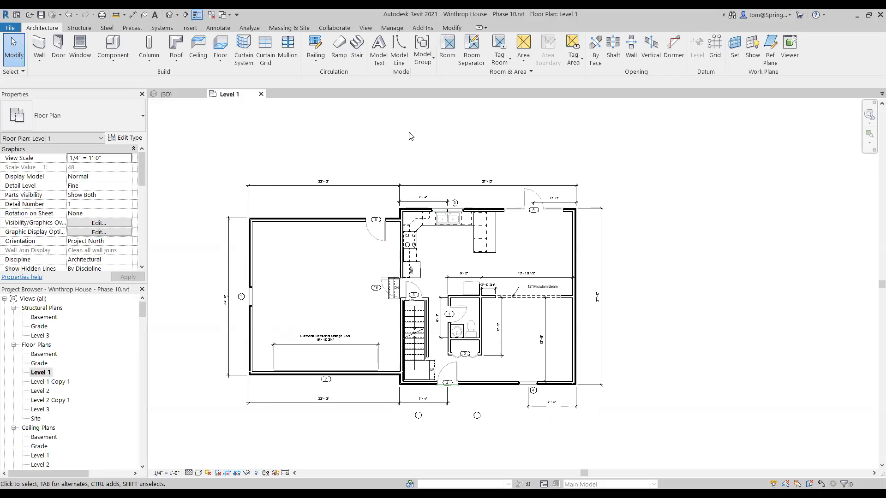
pyautogui.hotkey('alt', 'Tab')
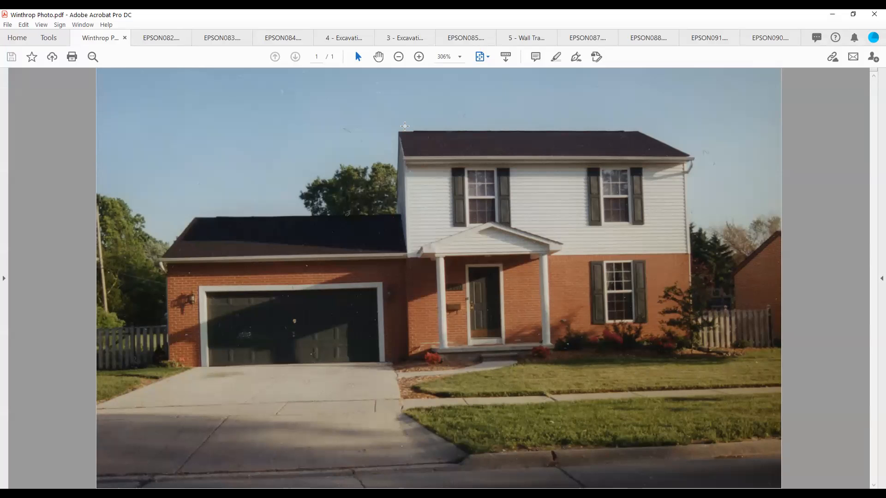
pyautogui.hotkey('alt', 'Tab')
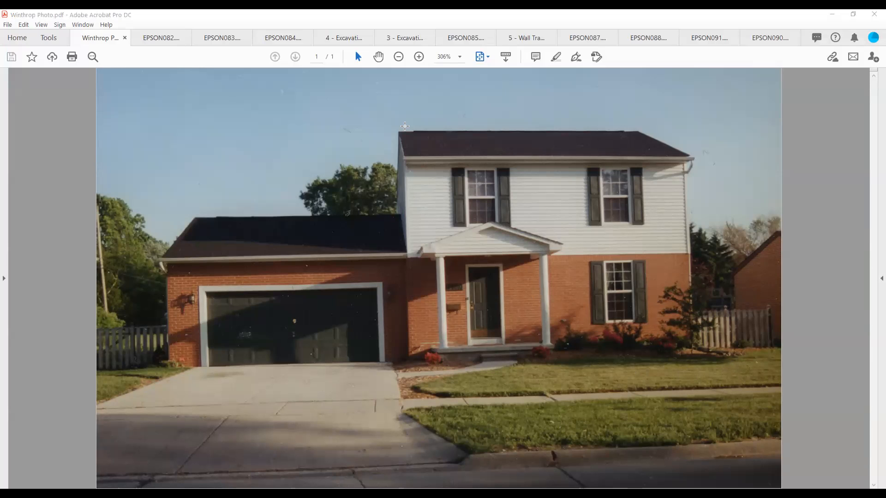
pyautogui.hotkey('alt', 'Tab')
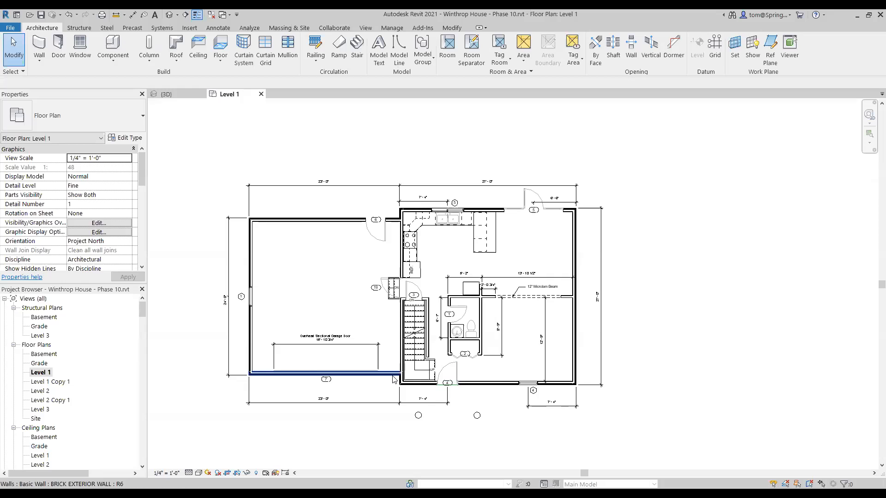
# Look at the house in the 3D view and return to the Level 1 floor plan.
pyautogui.scroll(1, 392, 375)
pyautogui.moveTo(395, 371); pyautogui.dragTo(448, 376, button='middle')
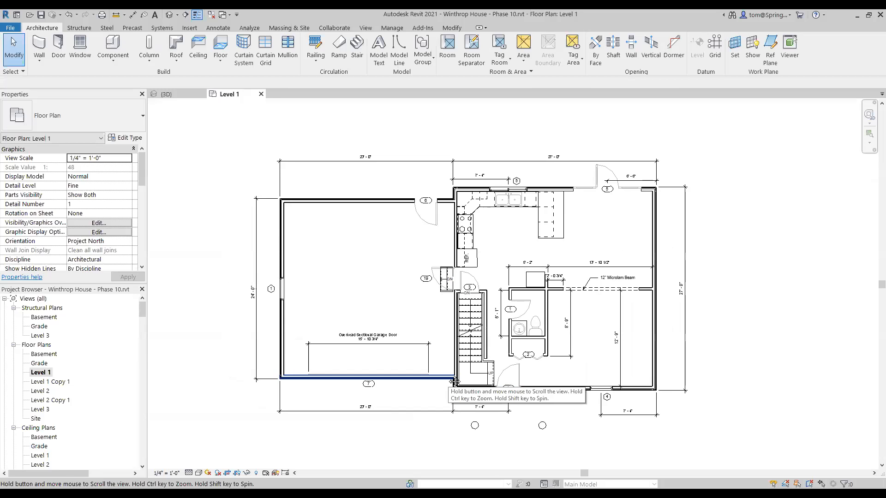
pyautogui.click(167, 94)
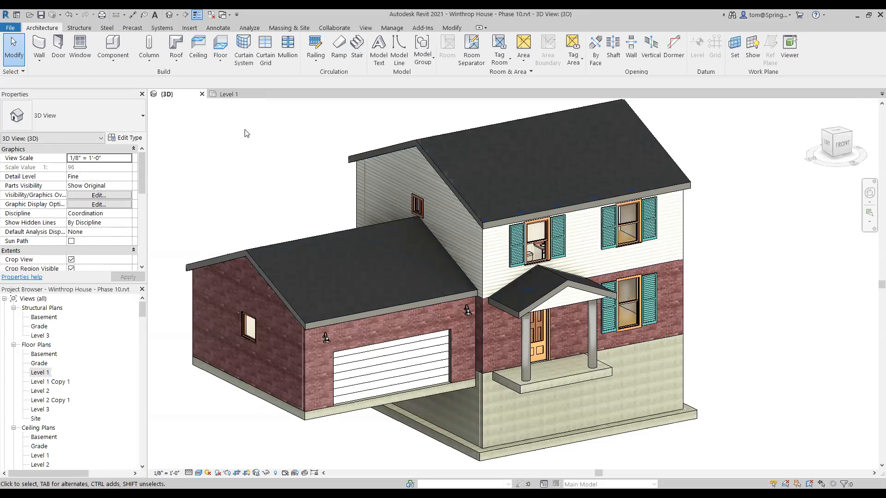
pyautogui.click(228, 94)
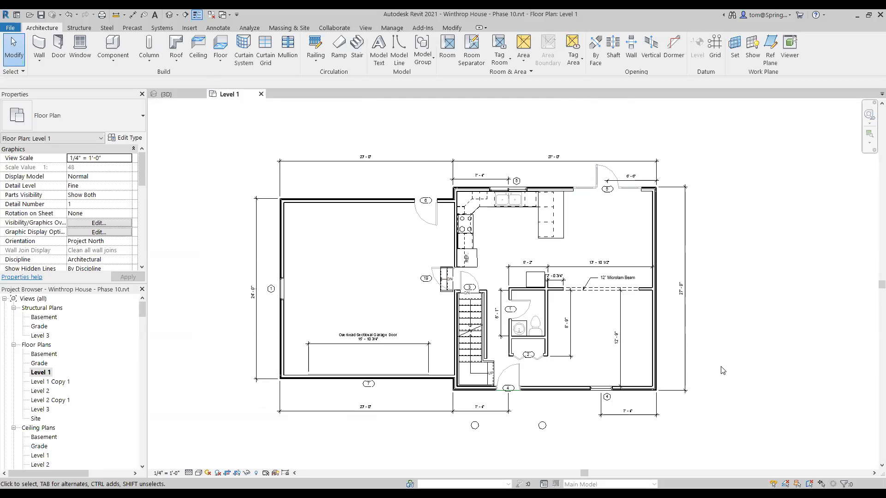
# Open the layer structure of the BRICK EXTERIOR WALL type from the garage's exterior wall beside window 1.
pyautogui.scroll(1, 722, 371)
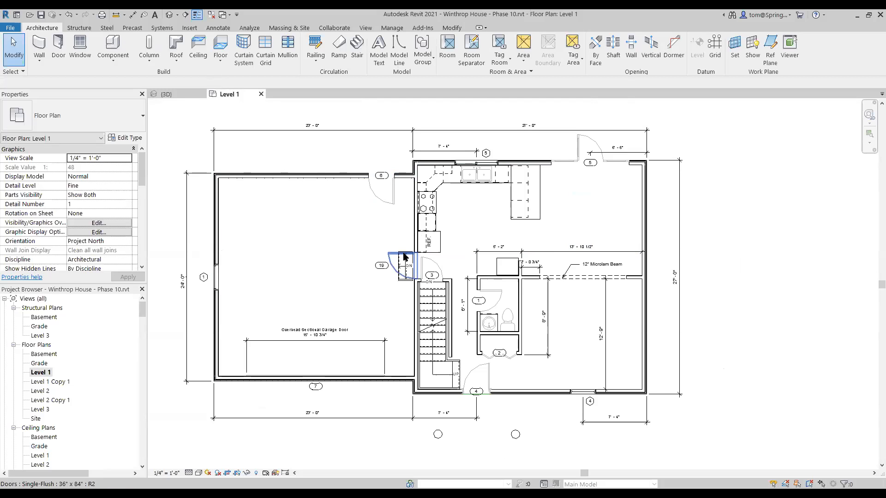
pyautogui.moveTo(398, 302); pyautogui.dragTo(484, 310, button='middle')
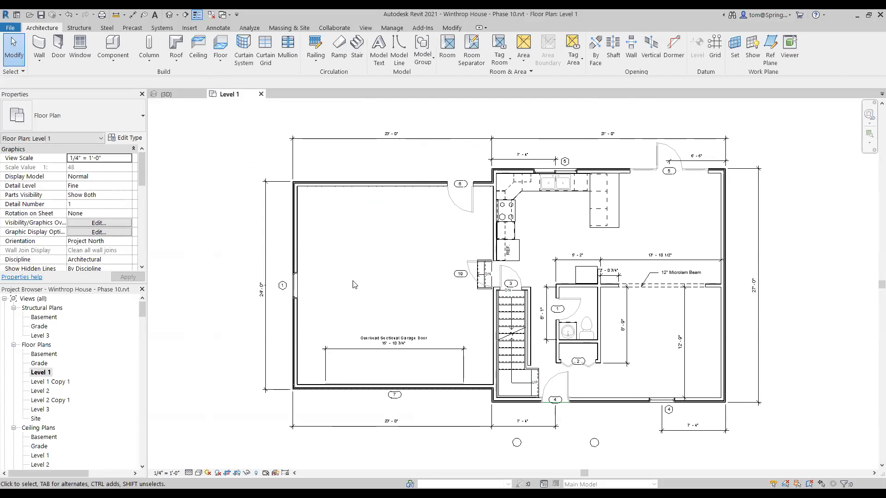
pyautogui.scroll(1, 310, 241)
pyautogui.scroll(2, 309, 241)
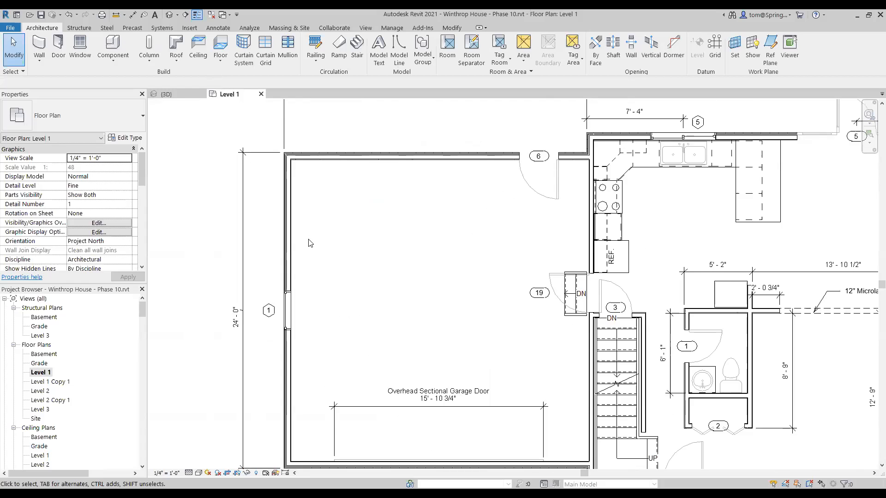
pyautogui.scroll(1, 310, 243)
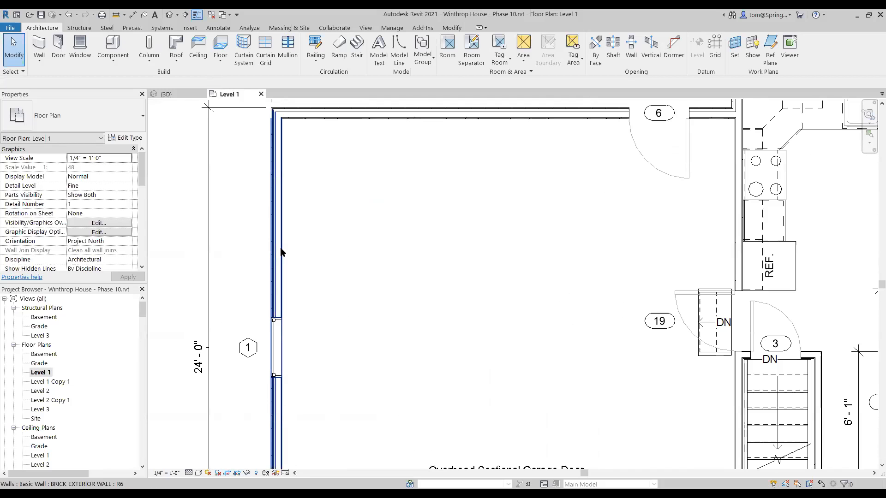
pyautogui.click(277, 253)
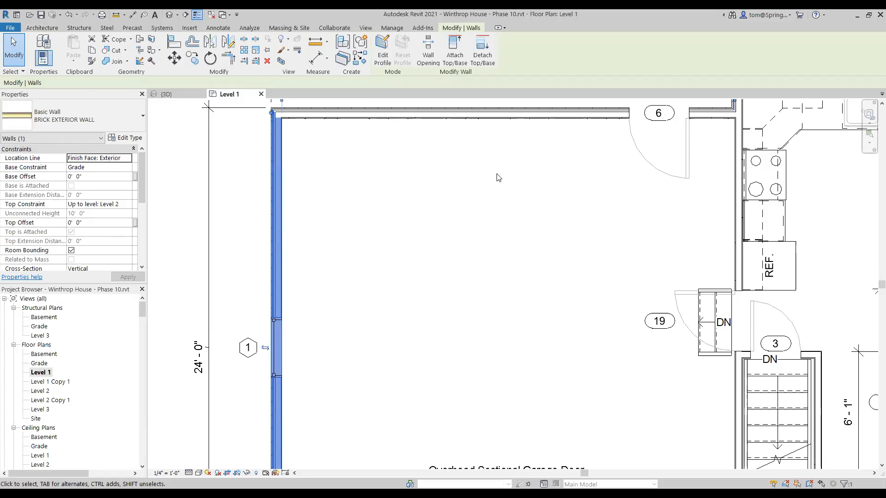
pyautogui.moveTo(82, 100)
pyautogui.mouseDown()
pyautogui.moveTo(2, 97)
pyautogui.moveTo(47, 123)
pyautogui.moveTo(49, 94)
pyautogui.mouseUp()
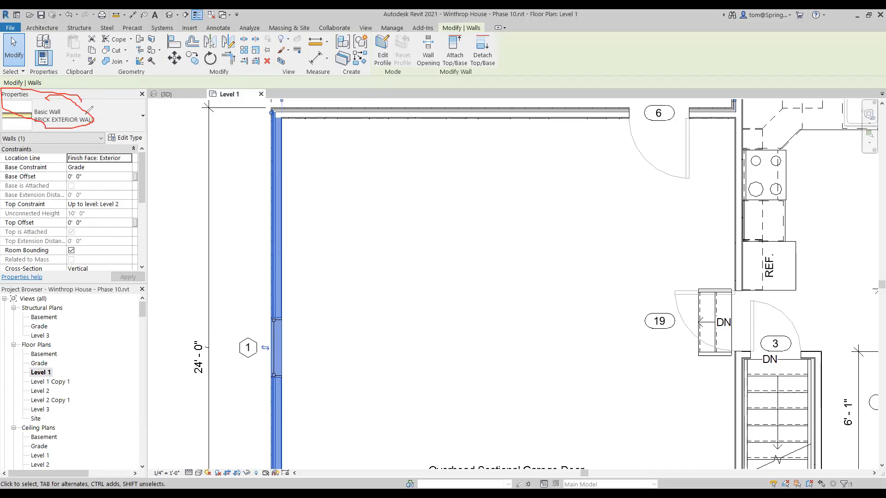
pyautogui.press('e')
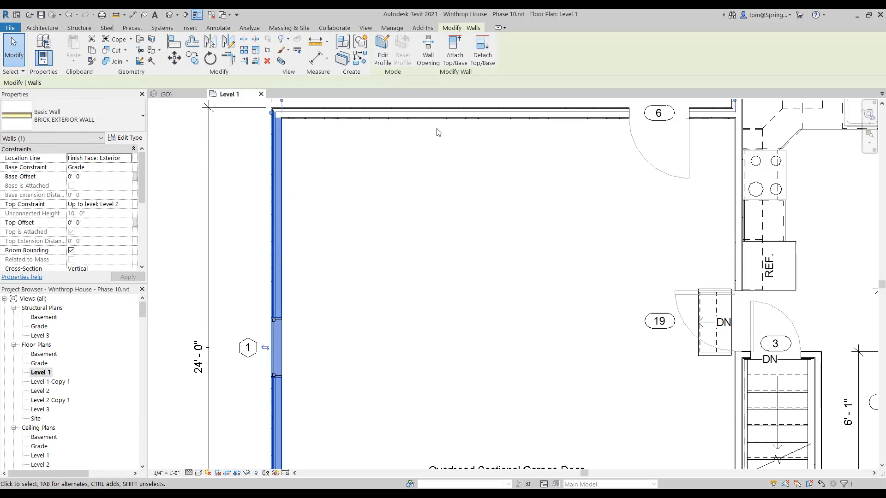
pyautogui.moveTo(133, 124)
pyautogui.mouseDown()
pyautogui.moveTo(64, 138)
pyautogui.moveTo(99, 122)
pyautogui.mouseUp()
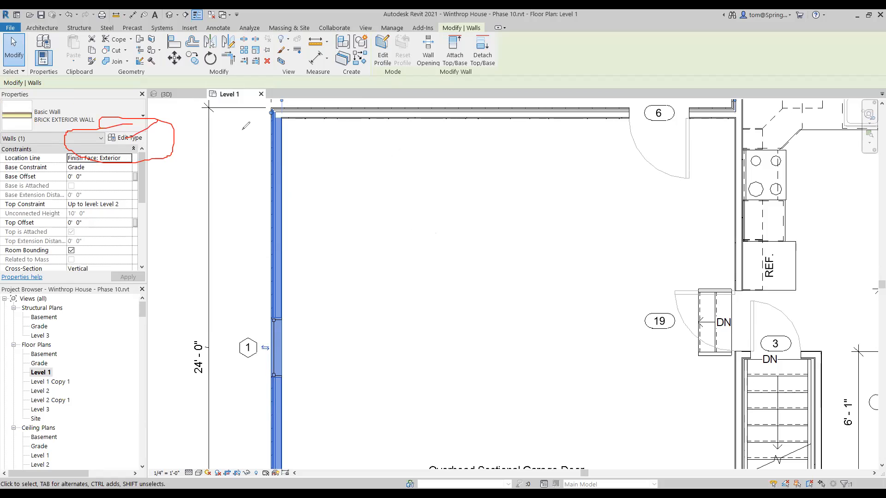
pyautogui.click(142, 136)
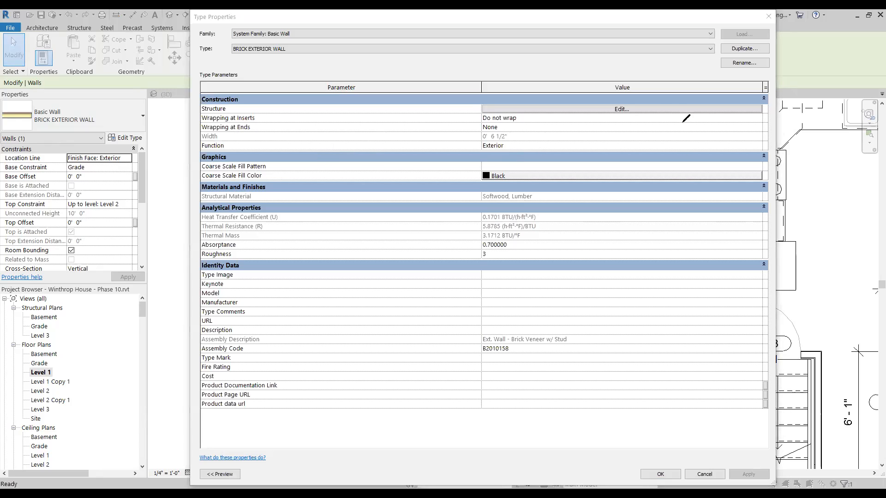
pyautogui.moveTo(659, 98)
pyautogui.mouseDown()
pyautogui.moveTo(635, 84)
pyautogui.moveTo(611, 131)
pyautogui.moveTo(639, 96)
pyautogui.moveTo(564, 154)
pyautogui.mouseUp()
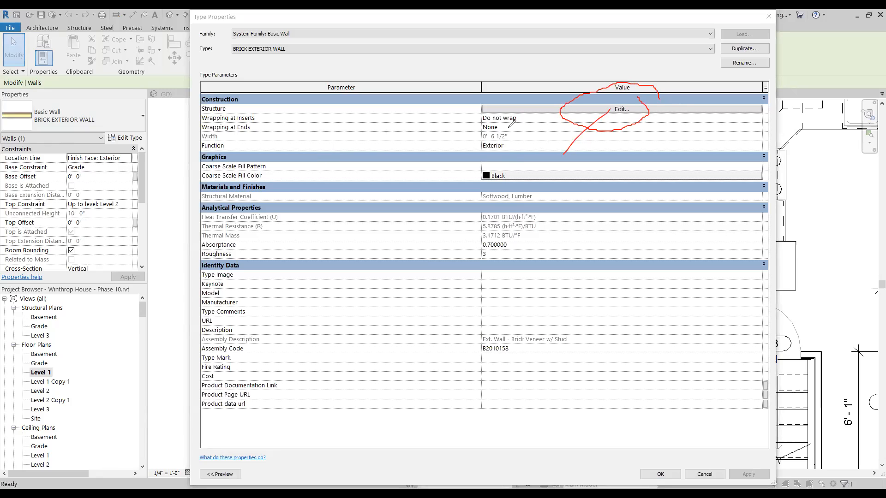
pyautogui.click(635, 110)
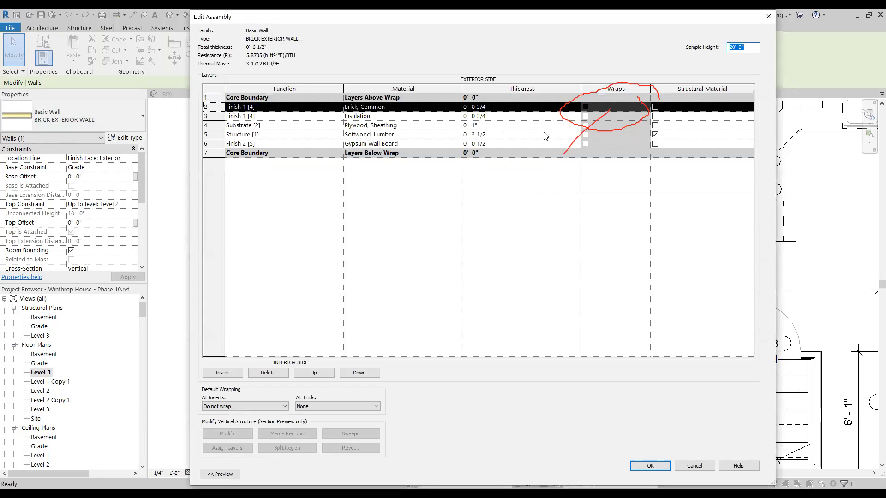
pyautogui.press('Escape')
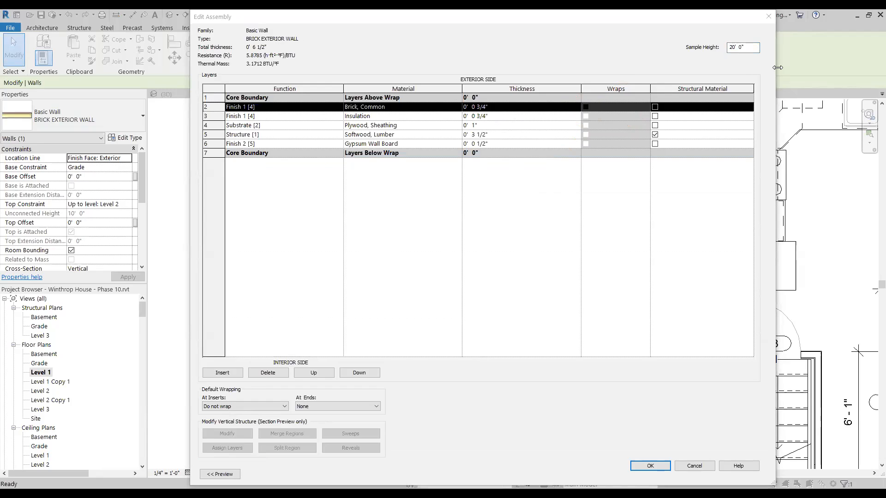
# Resize and reposition the assembly editor, then review the insulation, plywood sheathing, softwood lumber and gypsum wall board layers.
pyautogui.moveTo(777, 67); pyautogui.dragTo(668, 67)
pyautogui.moveTo(350, 11); pyautogui.dragTo(399, 23)
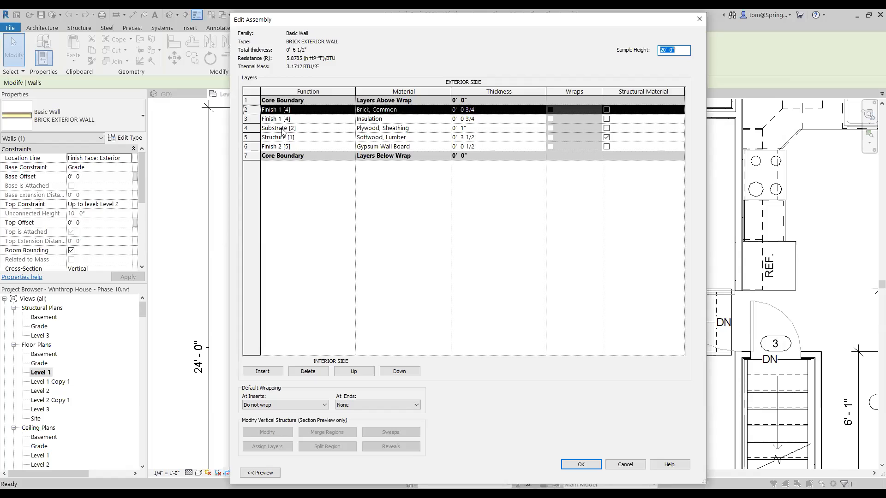
pyautogui.click(280, 120)
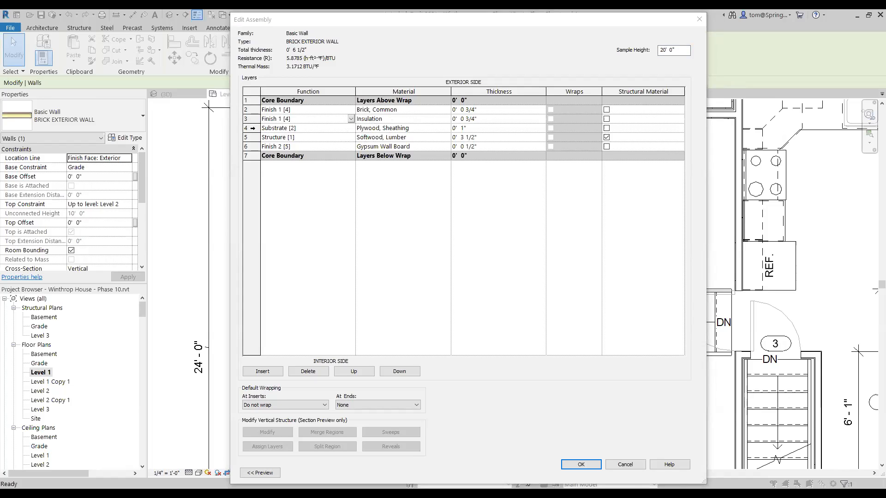
pyautogui.click(252, 127)
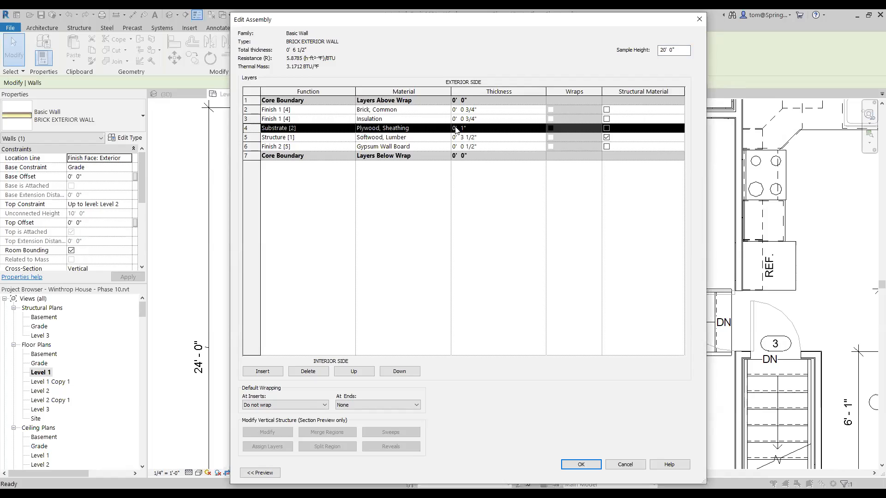
pyautogui.click(252, 138)
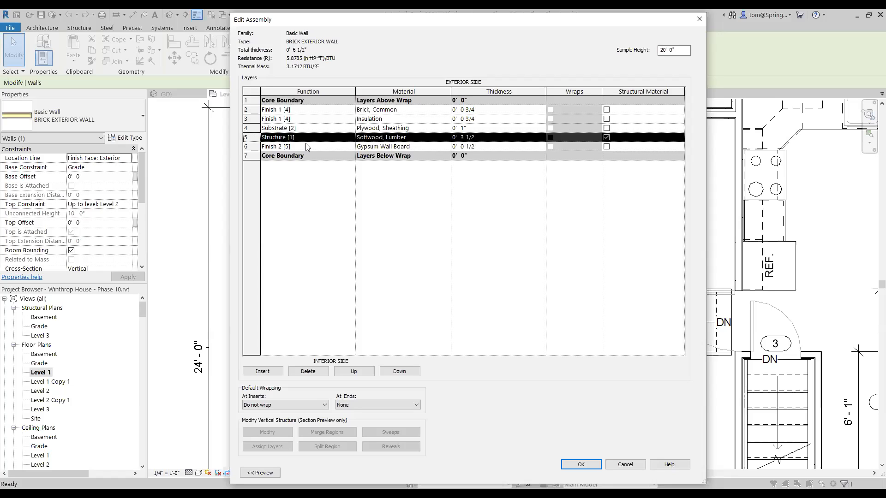
pyautogui.click(253, 146)
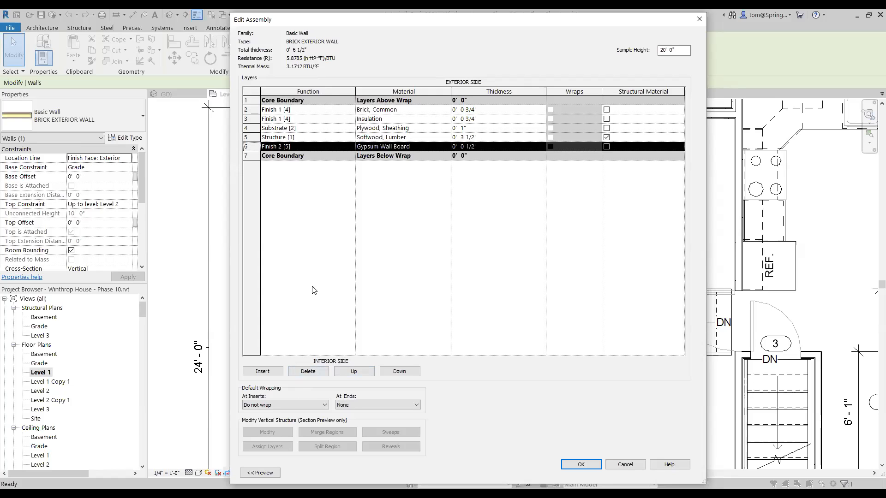
# Show the wall assembly preview as a section and examine its layers up close.
pyautogui.click(271, 472)
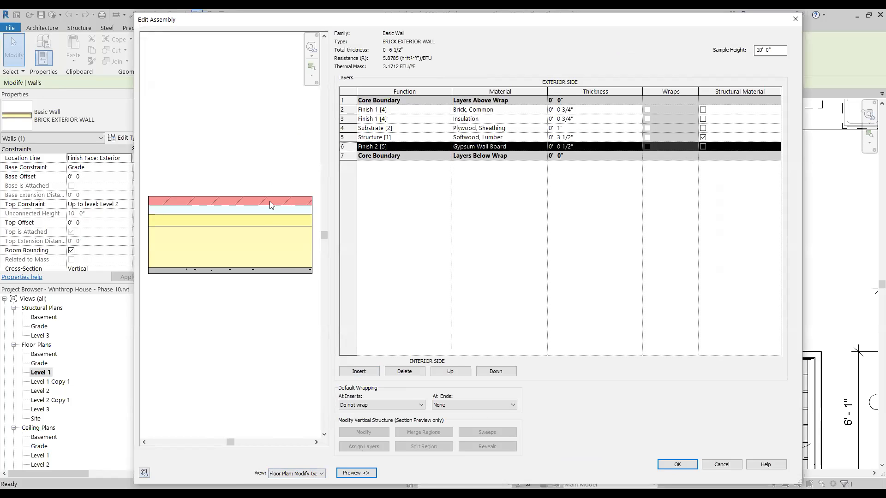
pyautogui.click(322, 472)
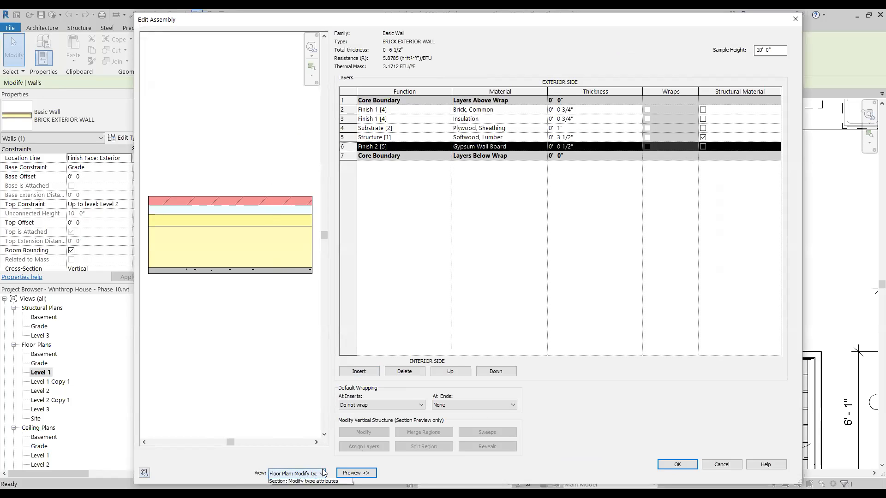
pyautogui.click(303, 487)
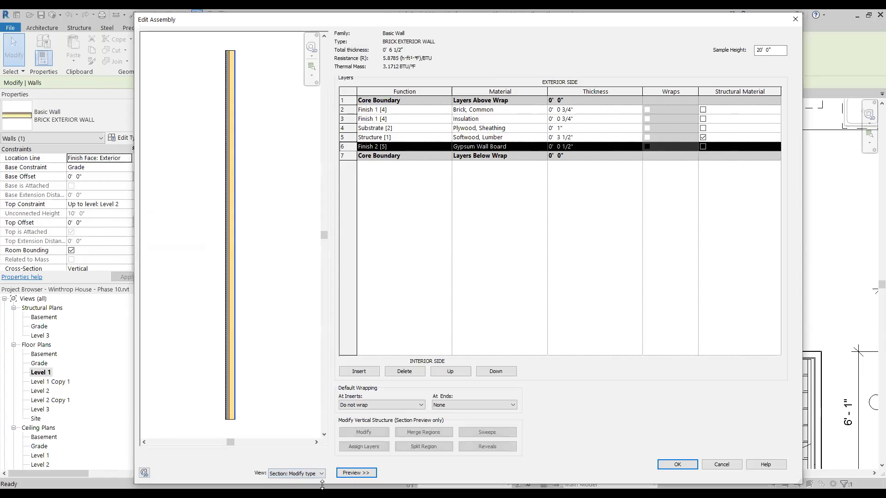
pyautogui.scroll(5, 220, 274)
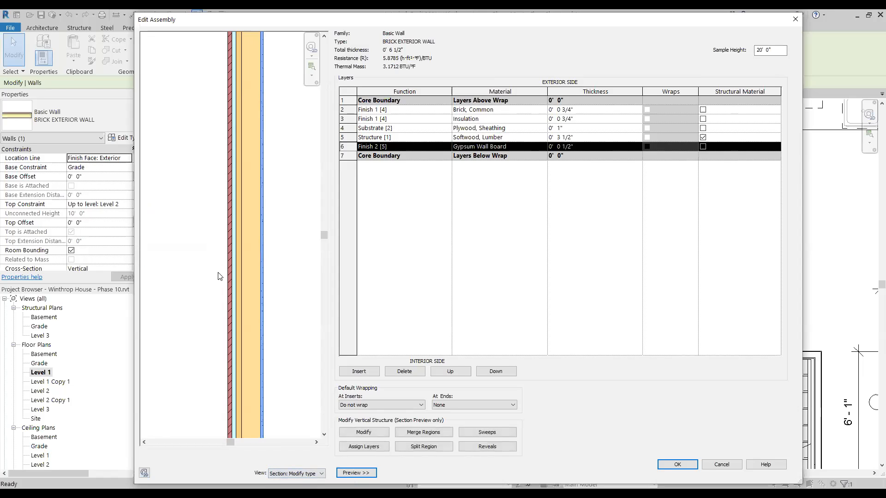
pyautogui.moveTo(262, 268); pyautogui.dragTo(233, 273, button='middle')
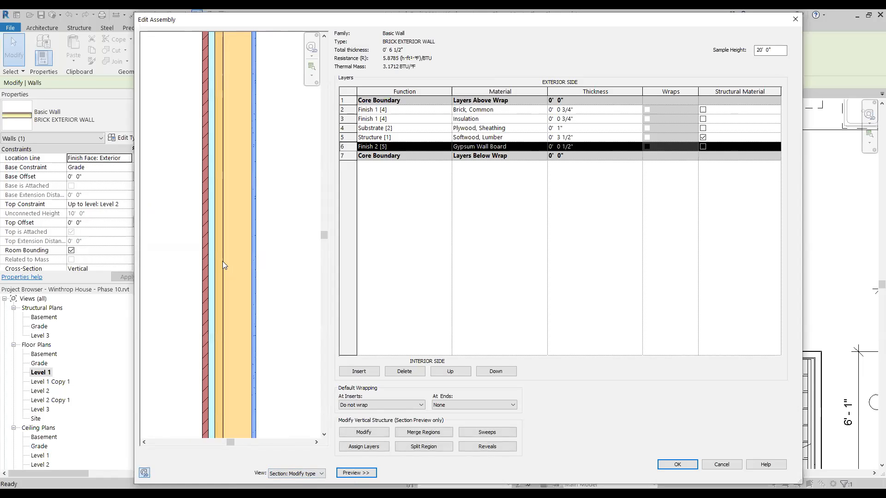
pyautogui.scroll(3, 207, 284)
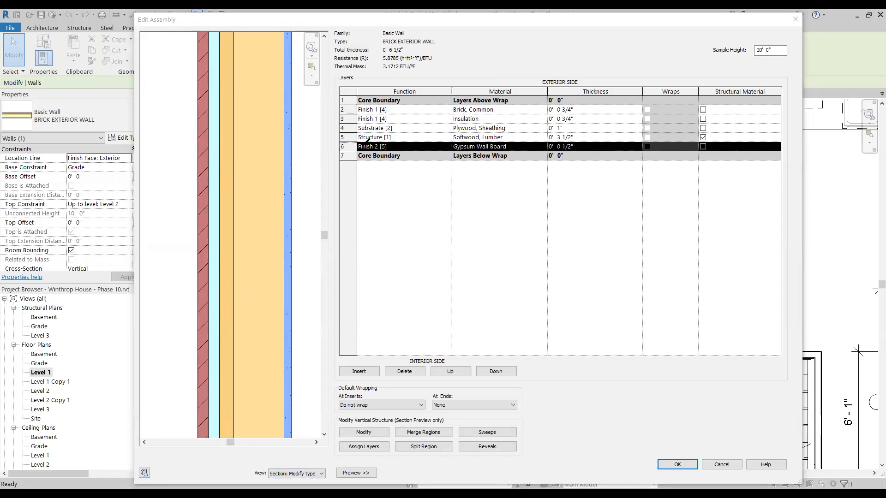
# Highlight the Structure [1] softwood lumber layer and the Finish 2 [5] gypsum wall board layer in the section preview.
pyautogui.moveTo(371, 137)
pyautogui.mouseDown()
pyautogui.moveTo(390, 151)
pyautogui.moveTo(499, 147)
pyautogui.moveTo(490, 127)
pyautogui.moveTo(374, 139)
pyautogui.mouseUp()
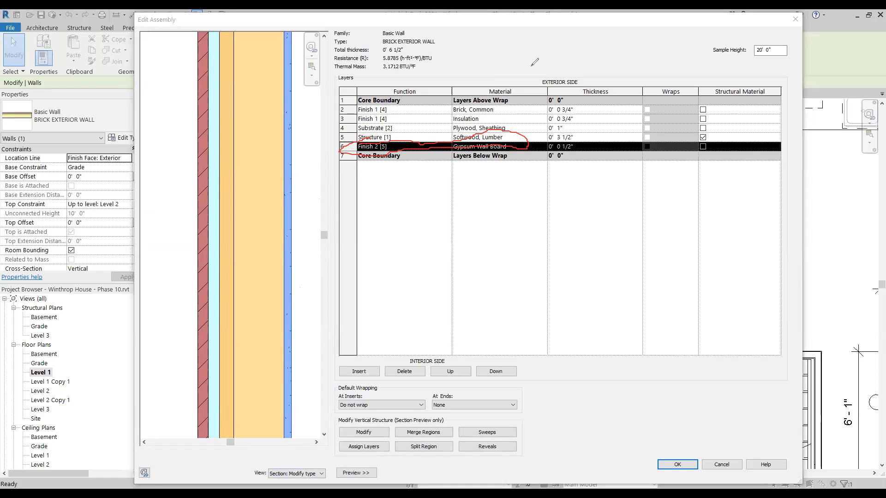
pyautogui.hotkey('ctrl', 'z')
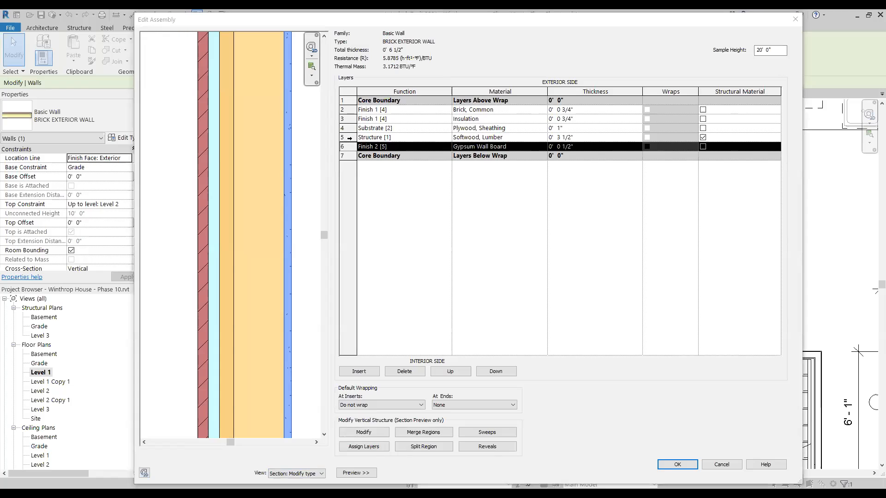
pyautogui.click(349, 138)
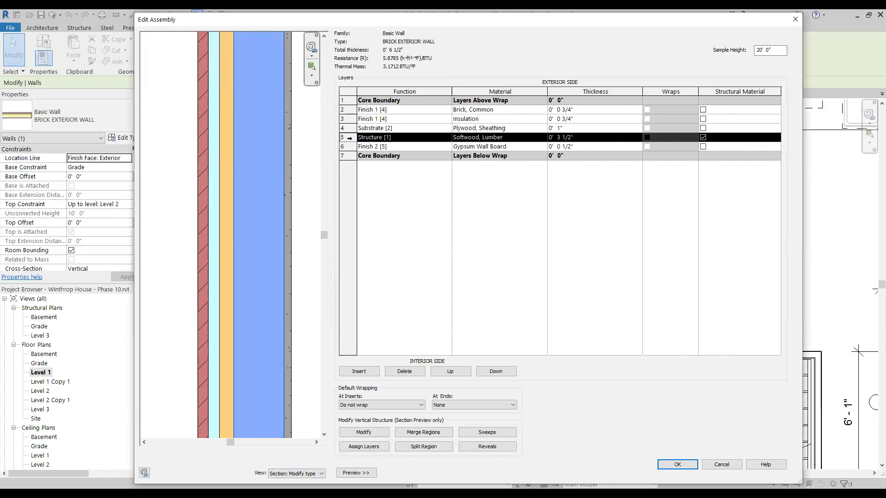
pyautogui.click(345, 146)
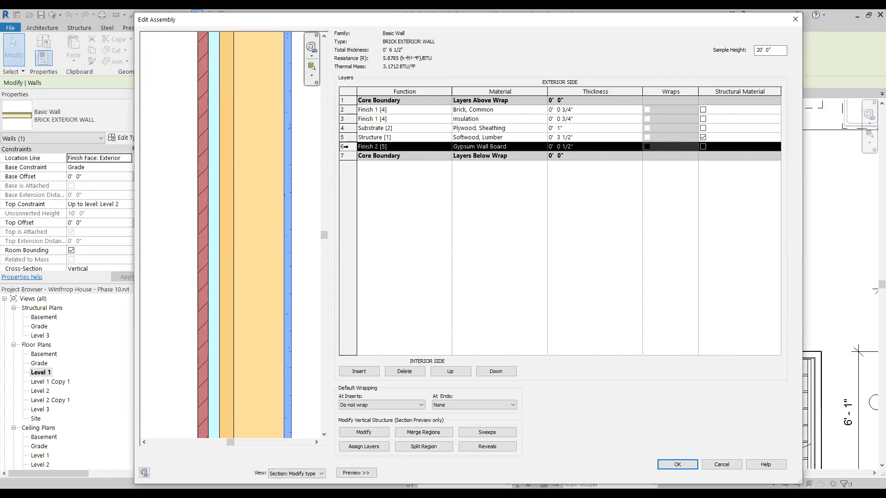
# Highlight the softwood lumber, plywood sheathing, insulation and common brick layers one after another in the section preview.
pyautogui.click(346, 137)
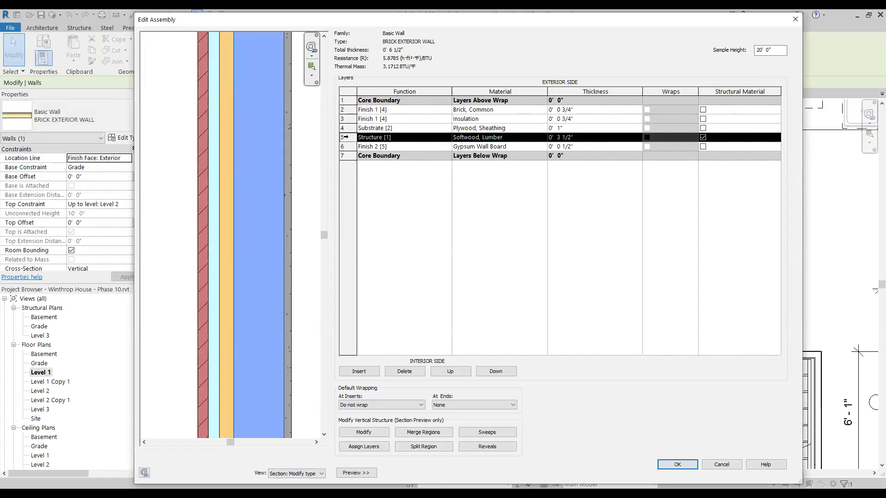
pyautogui.click(345, 128)
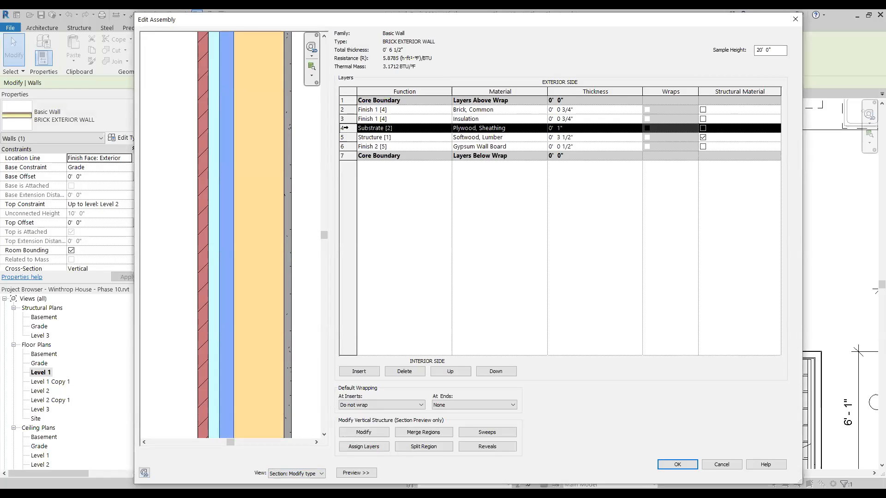
pyautogui.click(351, 119)
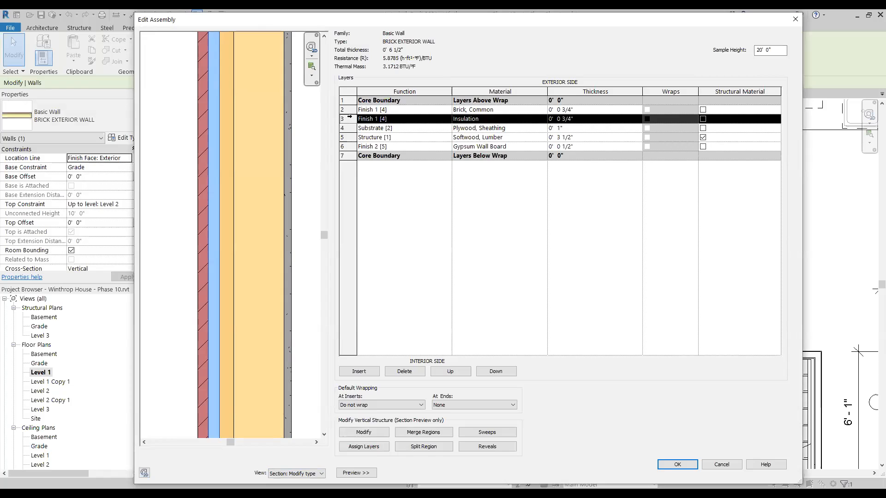
pyautogui.click(348, 111)
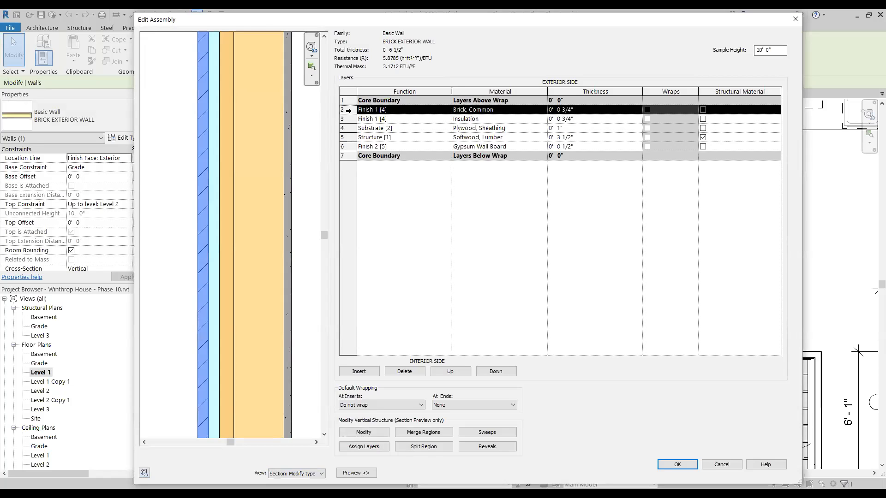
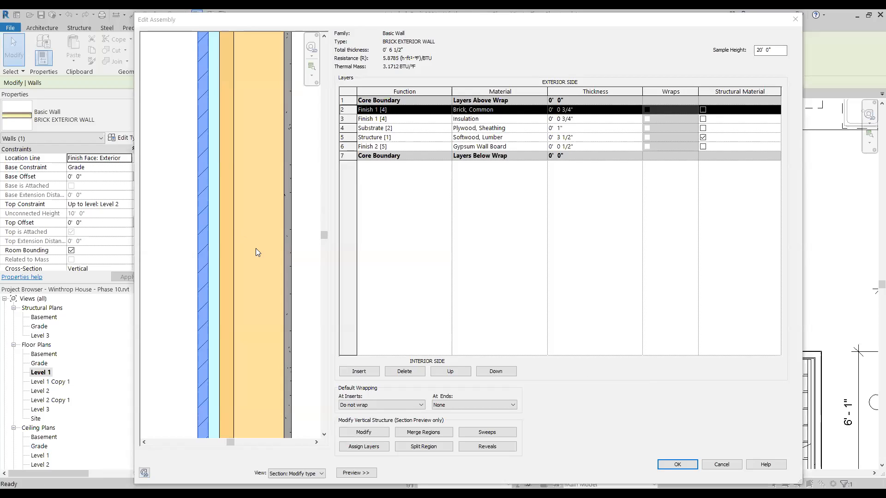
# Reposition the assembly editor and highlight the Finish 1 [4] insulation layer in a wider section preview.
pyautogui.scroll(-2, 259, 248)
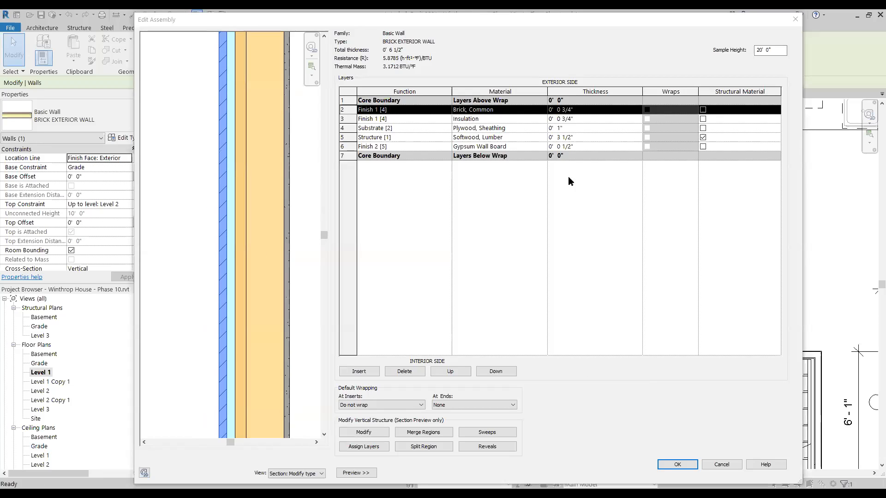
pyautogui.scroll(-2, 253, 203)
pyautogui.scroll(-3, 253, 202)
pyautogui.scroll(2, 253, 202)
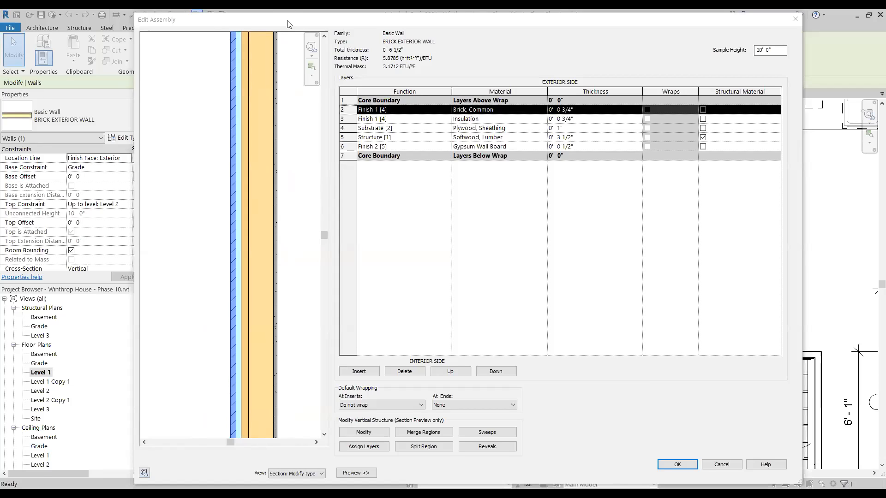
pyautogui.moveTo(288, 24); pyautogui.dragTo(231, 56)
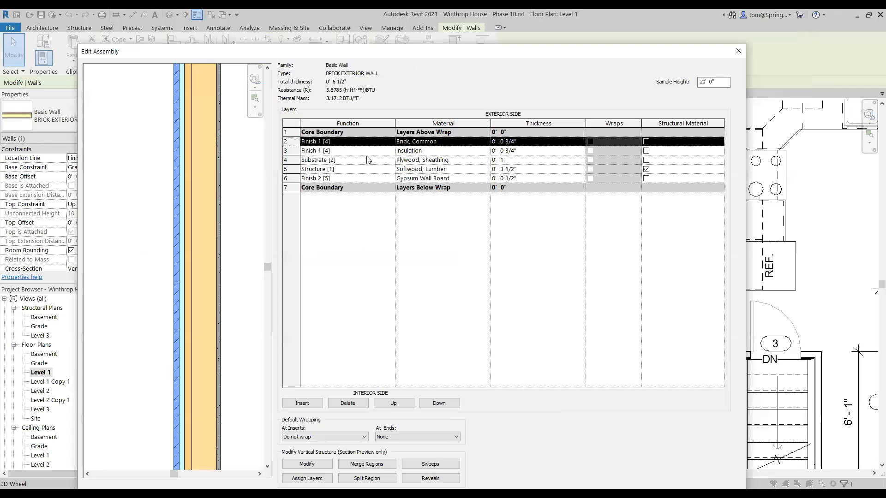
pyautogui.click(367, 151)
pyautogui.doubleClick(369, 152)
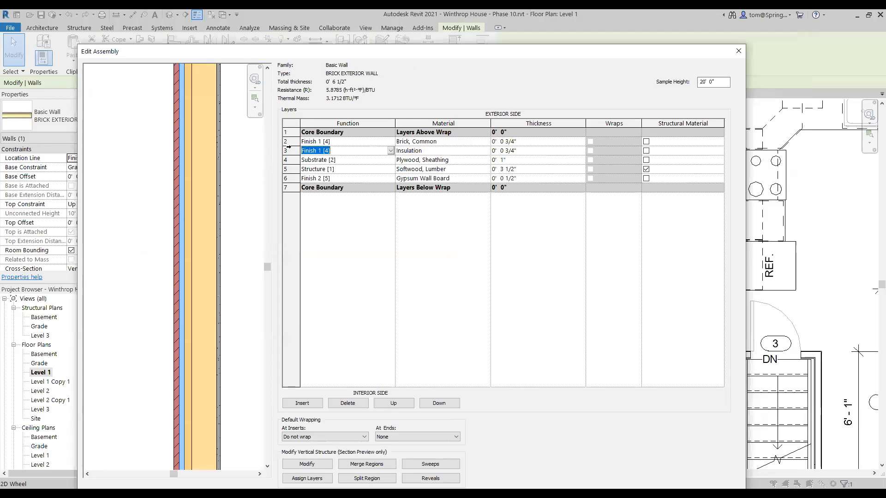
pyautogui.click(289, 149)
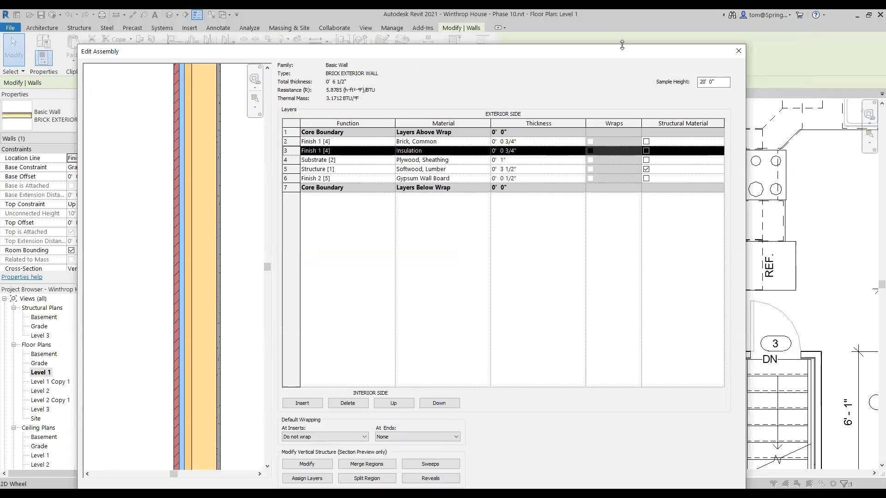
# Close the brick wall's assembly and type properties, and show the whole Level 1 floor plan with nothing selected.
pyautogui.click(739, 51)
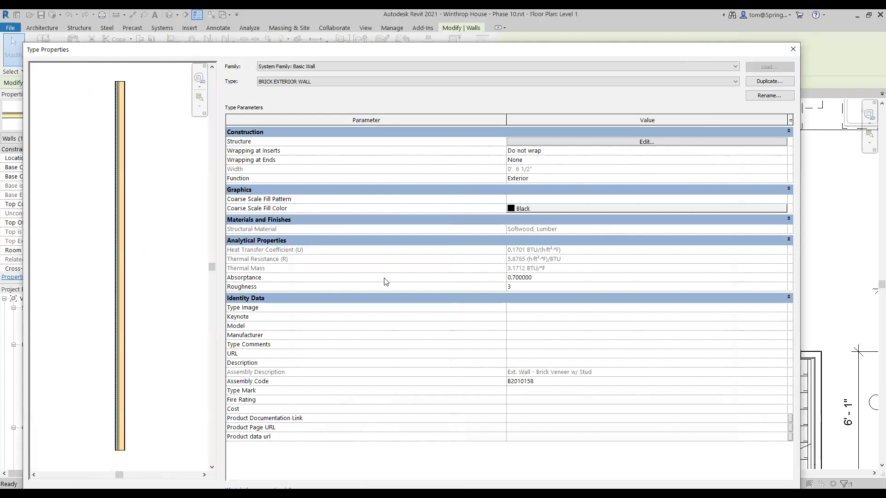
pyautogui.click(794, 51)
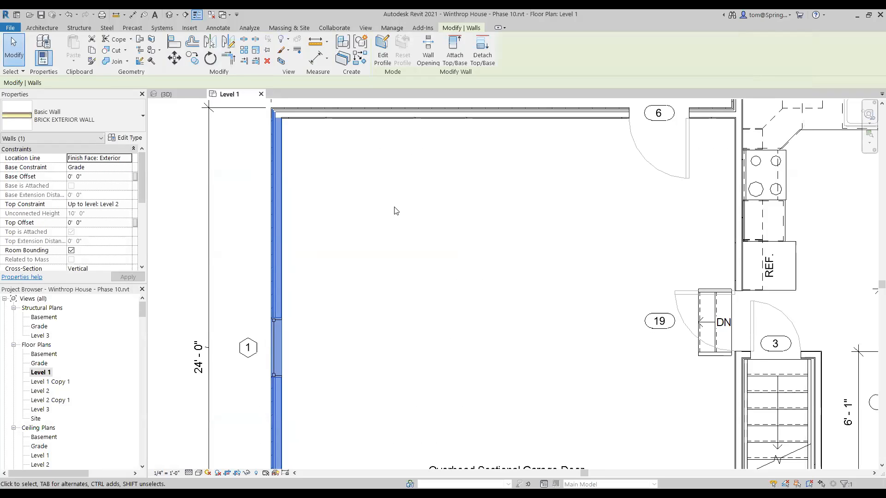
pyautogui.click(395, 208)
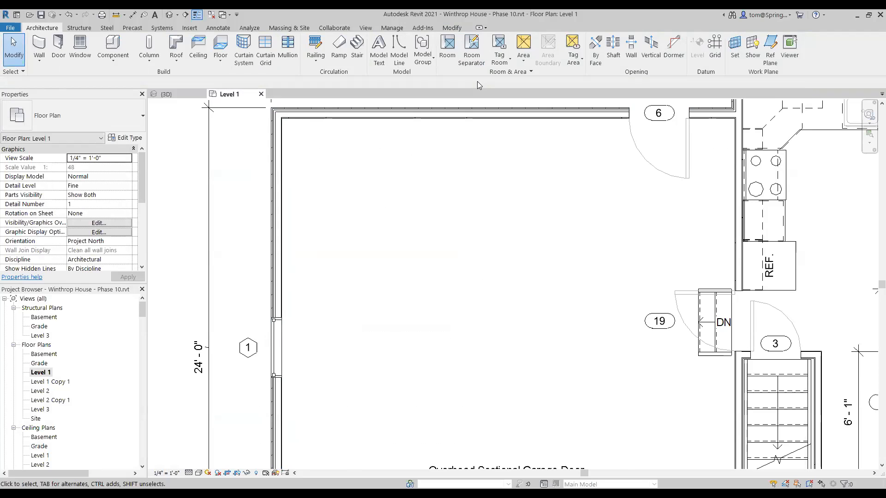
pyautogui.scroll(-2, 371, 275)
pyautogui.moveTo(379, 283); pyautogui.dragTo(299, 271, button='middle')
pyautogui.scroll(-2, 313, 226)
pyautogui.scroll(-2, 313, 216)
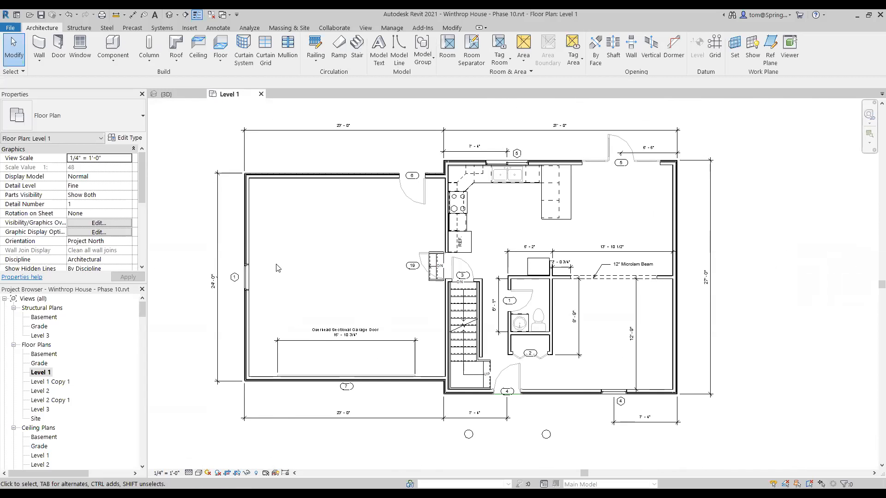
# Open the Level 1 Copy 1, Level 2 and Level 2 Copy 1 floor plans in turn to examine their layouts.
pyautogui.doubleClick(56, 383)
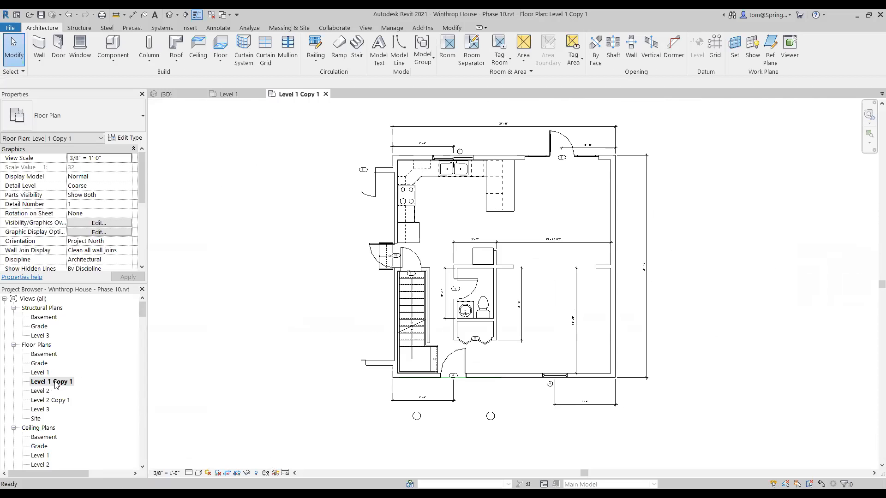
pyautogui.scroll(1, 539, 206)
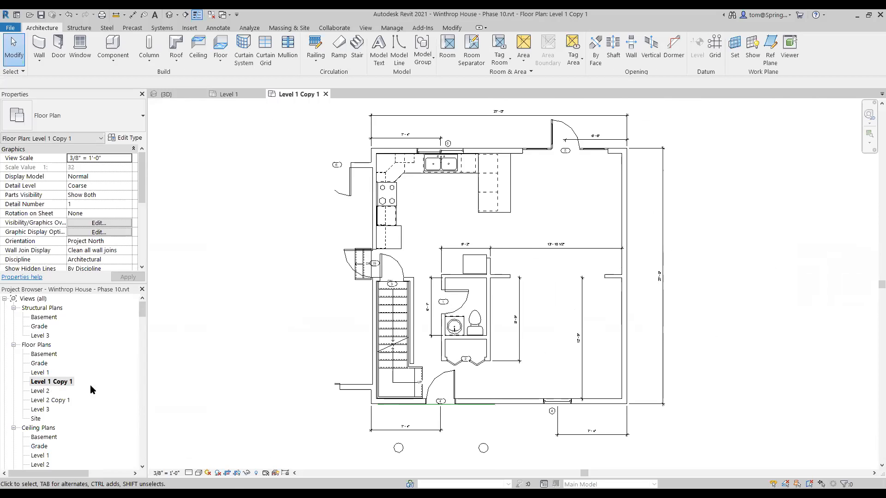
pyautogui.doubleClick(42, 392)
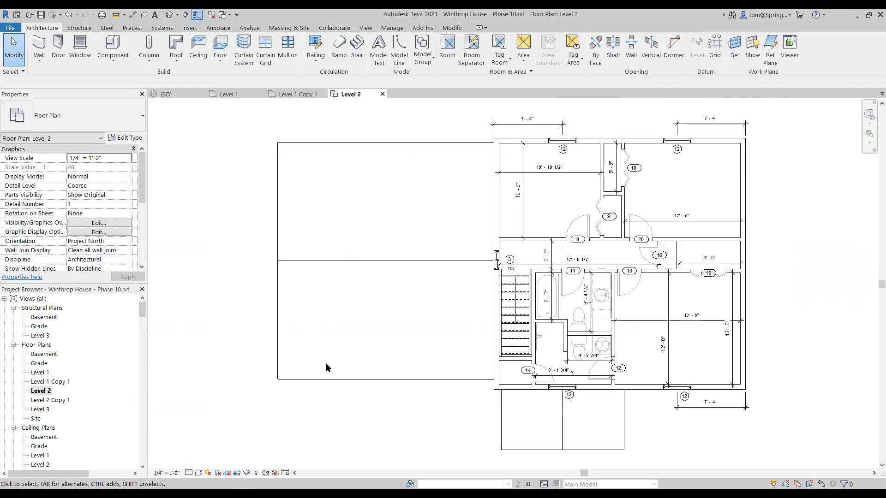
pyautogui.doubleClick(60, 400)
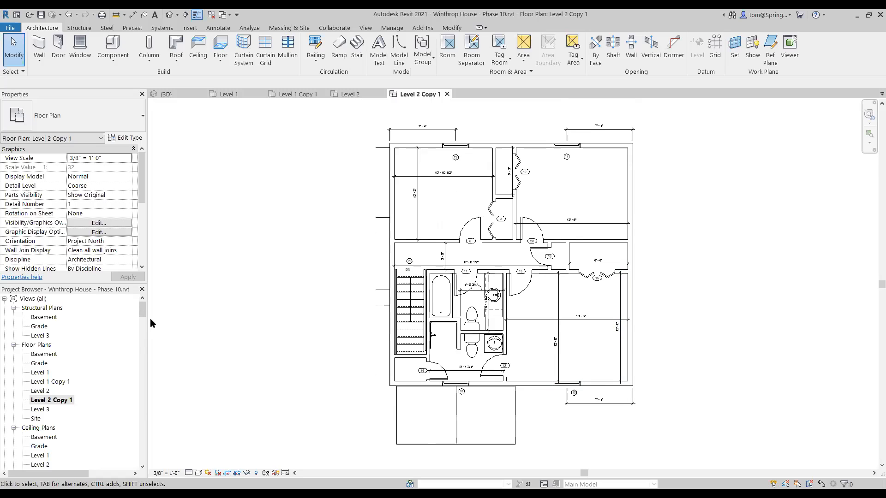
# Examine the Basement floor plan and the Basement structural plan with its bearing footing.
pyautogui.doubleClick(44, 355)
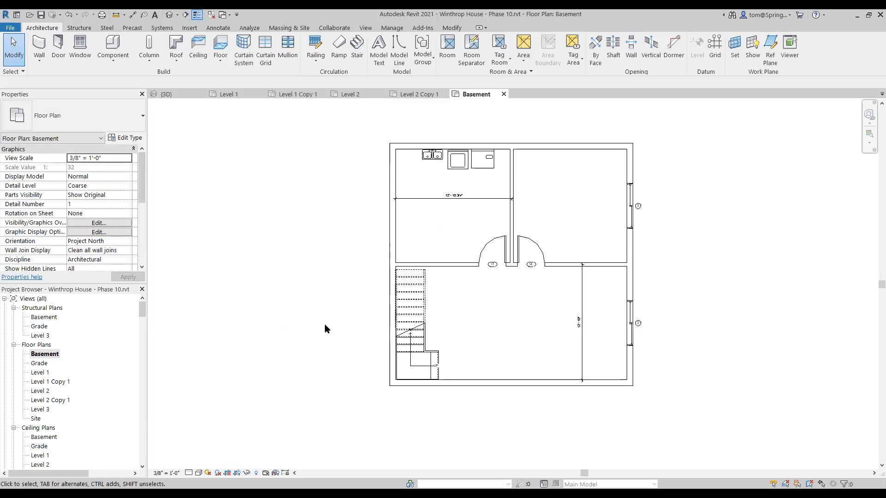
pyautogui.scroll(1, 324, 328)
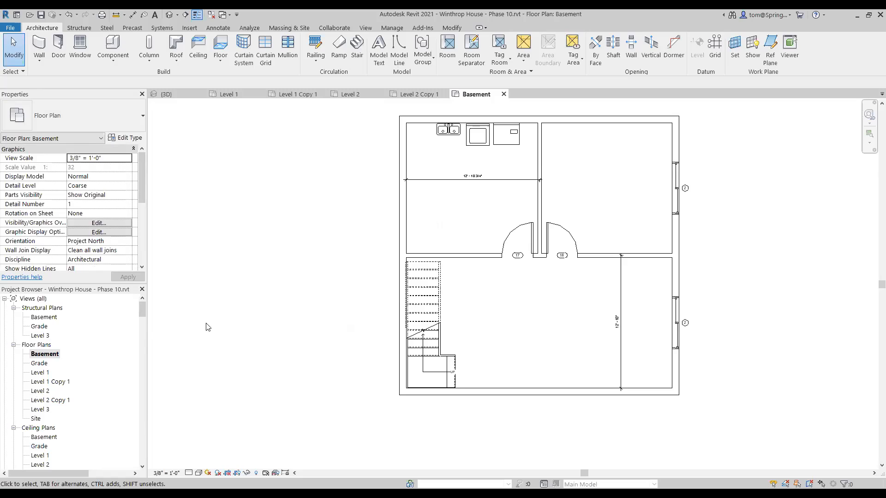
pyautogui.click(44, 319)
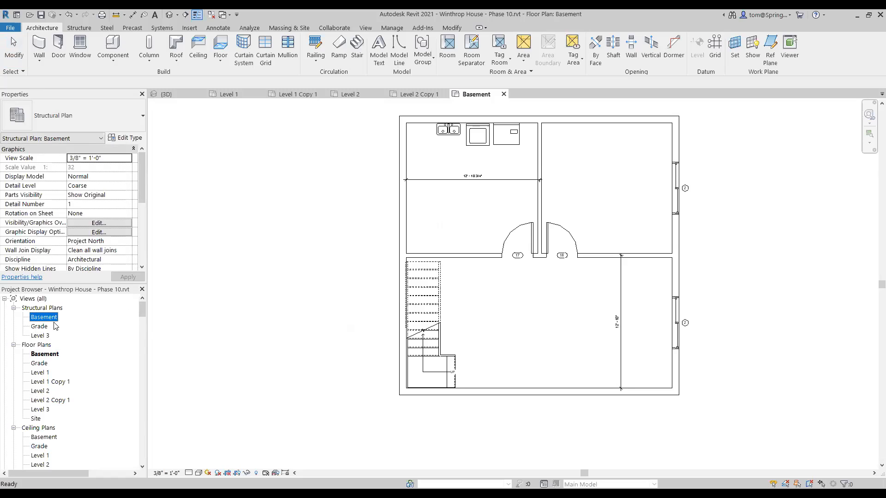
pyautogui.doubleClick(54, 318)
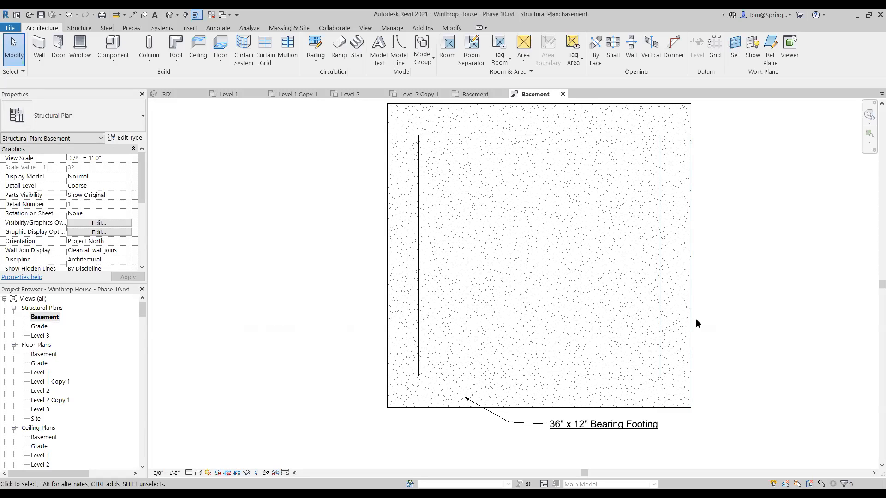
pyautogui.moveTo(698, 319); pyautogui.dragTo(643, 339, button='middle')
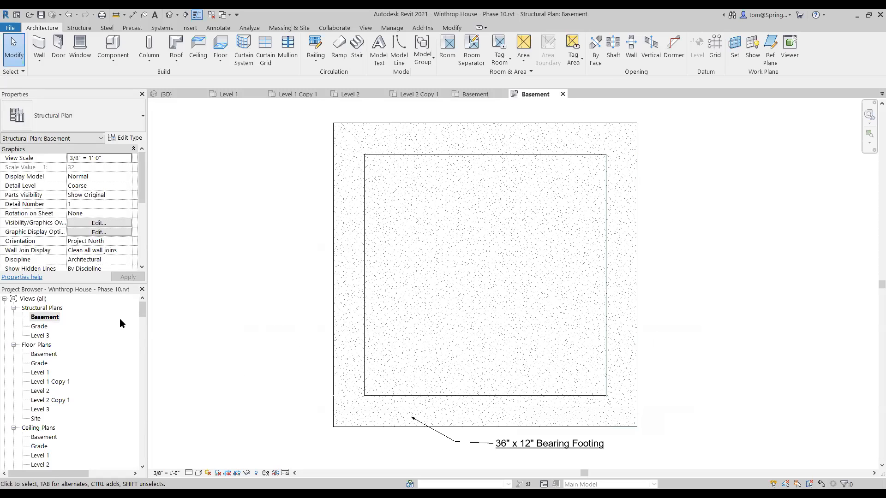
# Review the East, North, South and West building elevations, followed by the annotated Wall Section view.
pyautogui.moveTo(142, 309); pyautogui.dragTo(150, 357)
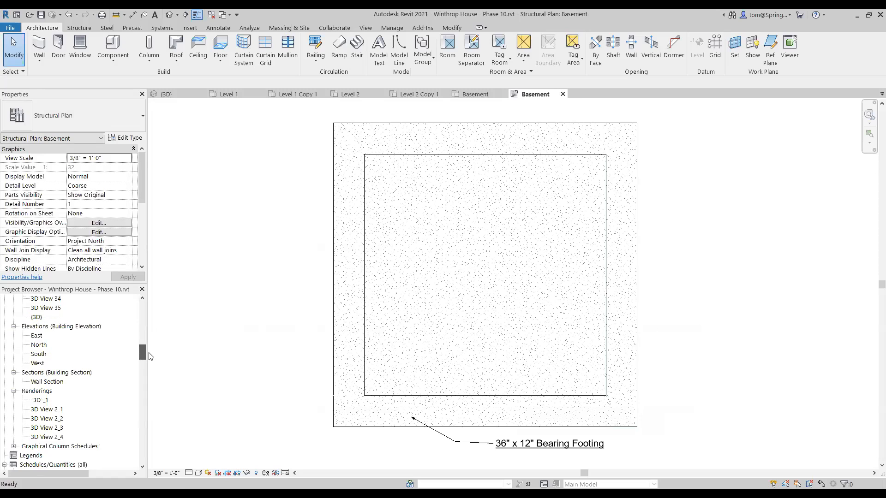
pyautogui.click(36, 337)
pyautogui.doubleClick(37, 337)
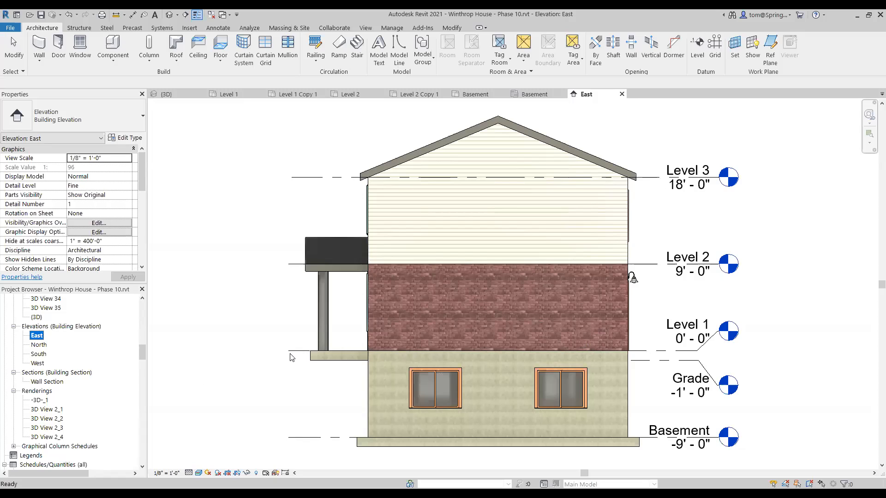
pyautogui.doubleClick(37, 345)
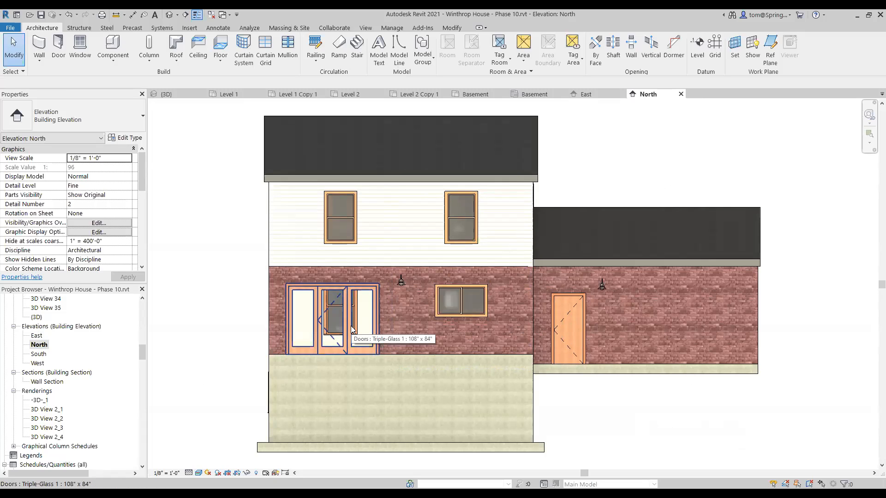
pyautogui.click(39, 355)
pyautogui.doubleClick(39, 355)
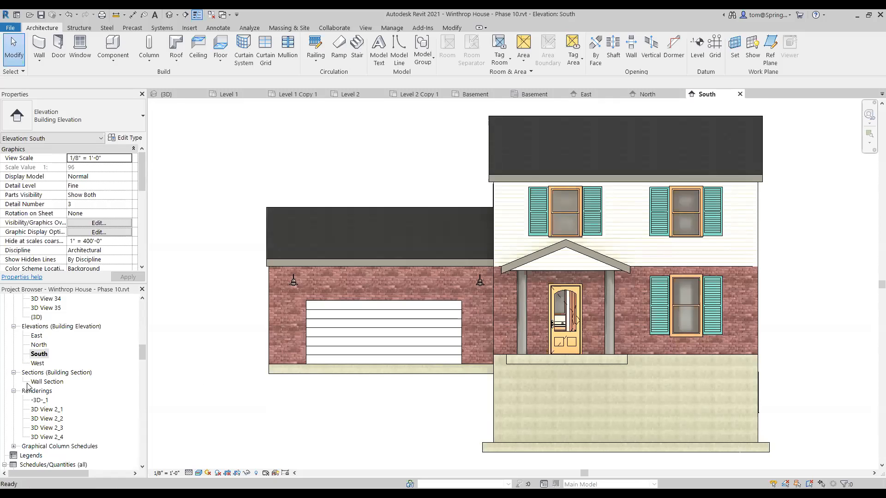
pyautogui.doubleClick(38, 363)
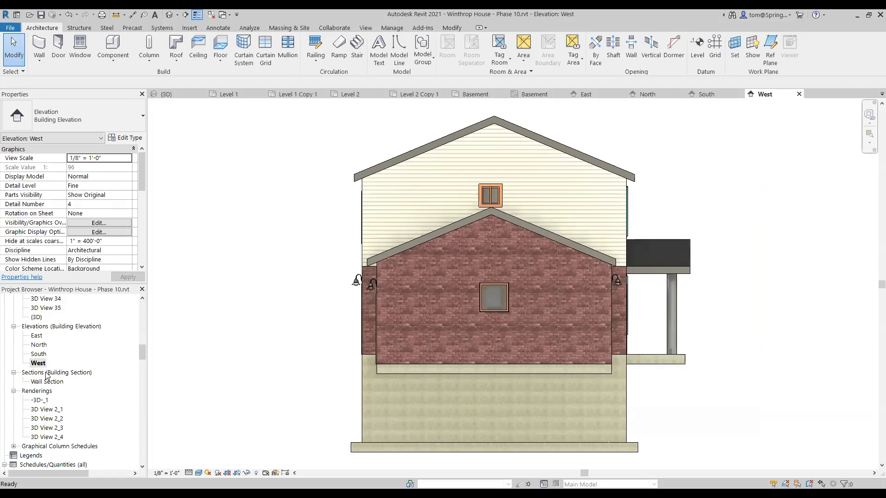
pyautogui.doubleClick(47, 382)
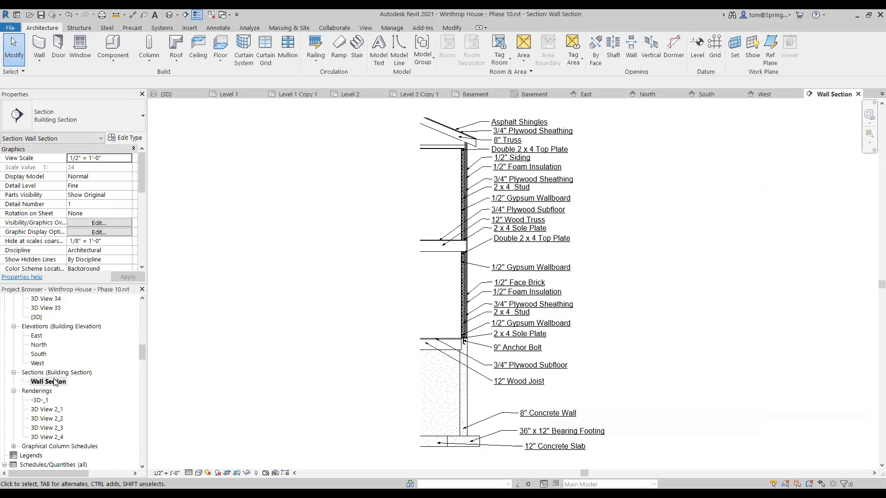
# View the exterior rendering -3D-_1 and the kitchen renderings 3D View 2_1 through 3D View 2_4.
pyautogui.doubleClick(39, 400)
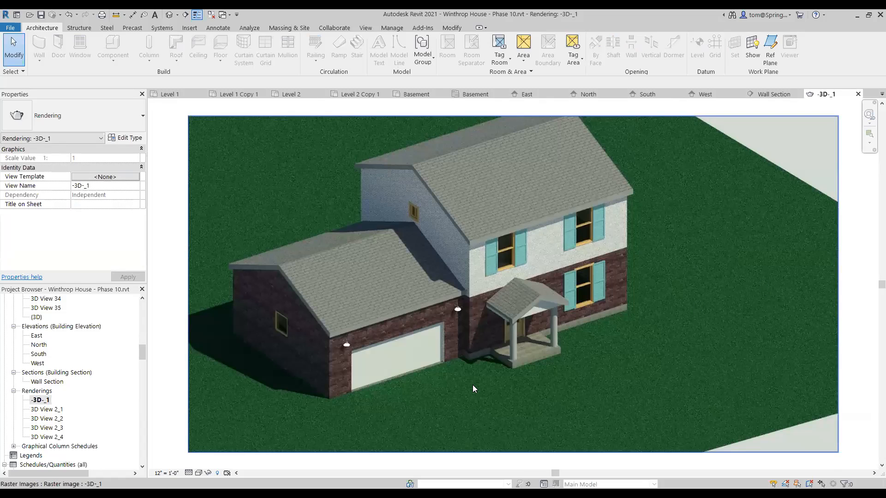
pyautogui.doubleClick(44, 409)
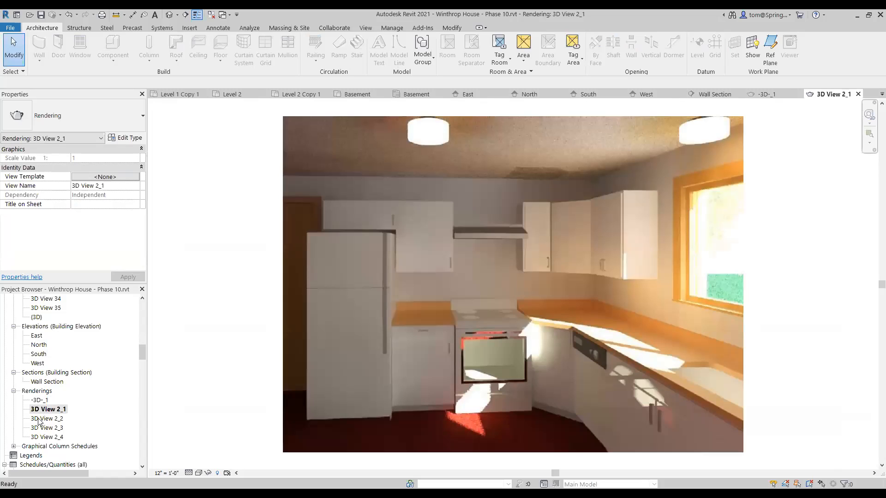
pyautogui.doubleClick(46, 419)
pyautogui.doubleClick(41, 428)
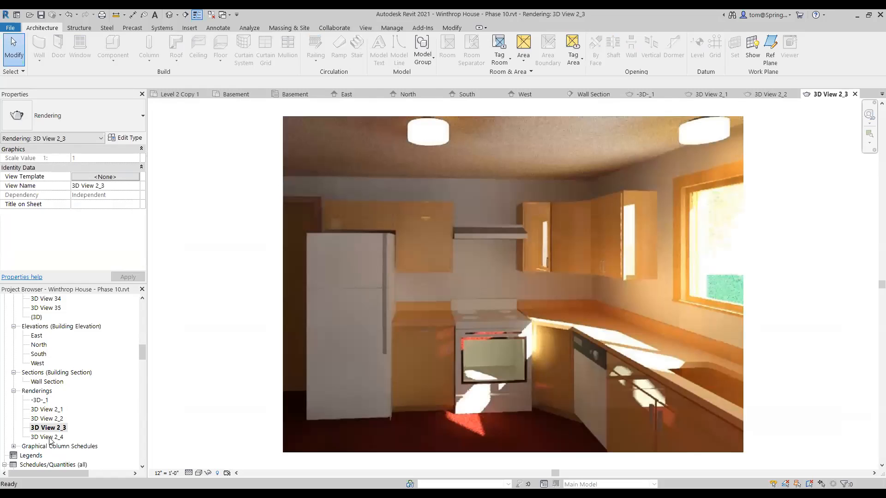
pyautogui.doubleClick(48, 437)
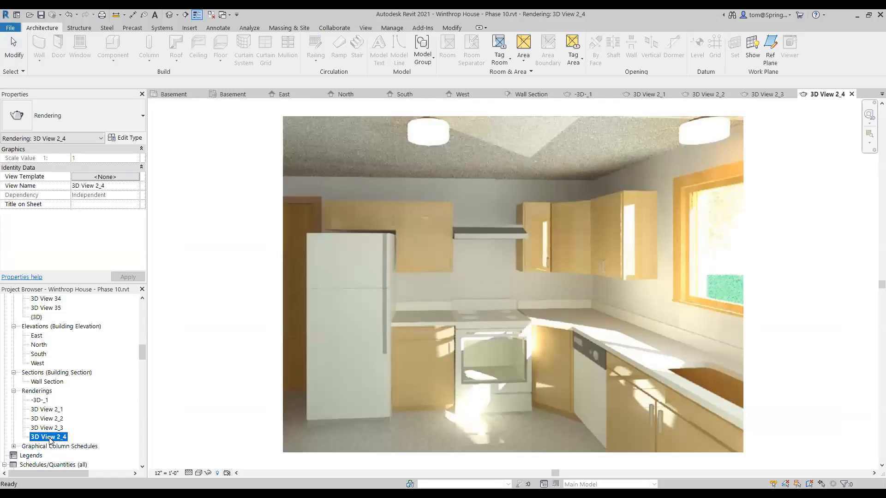
pyautogui.scroll(-1, 96, 398)
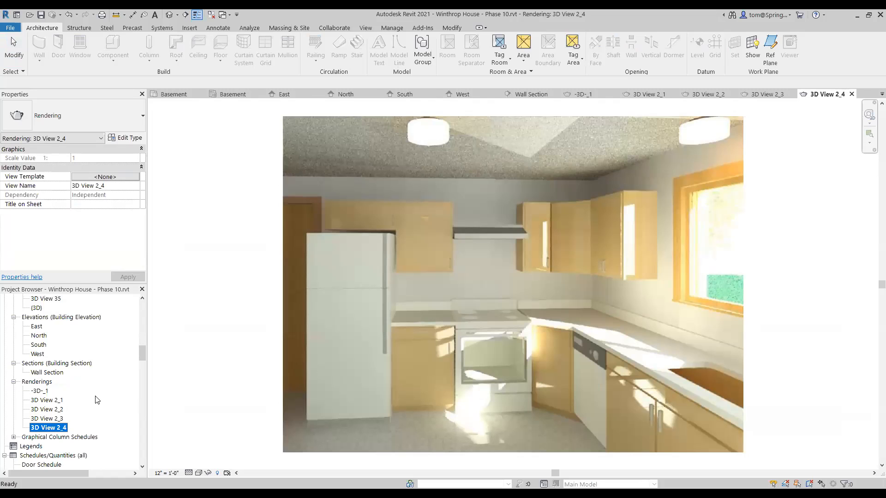
pyautogui.scroll(5, 97, 399)
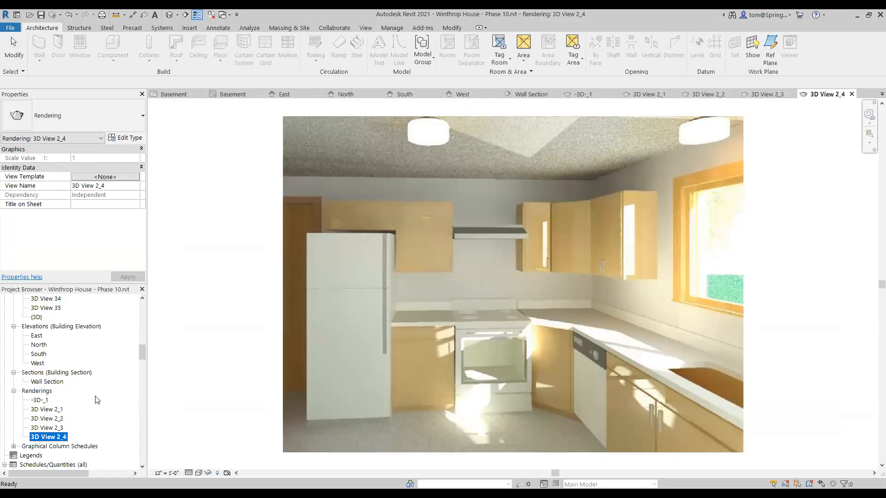
# Open the camera perspectives 3D View 35, 3D View 32, 3D View 29 and 3D View 27 in turn to examine the interiors.
pyautogui.doubleClick(42, 364)
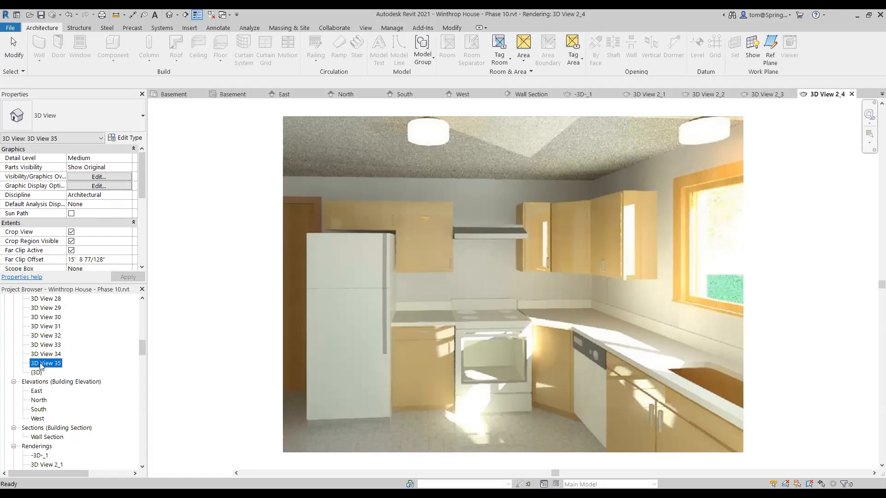
pyautogui.doubleClick(53, 336)
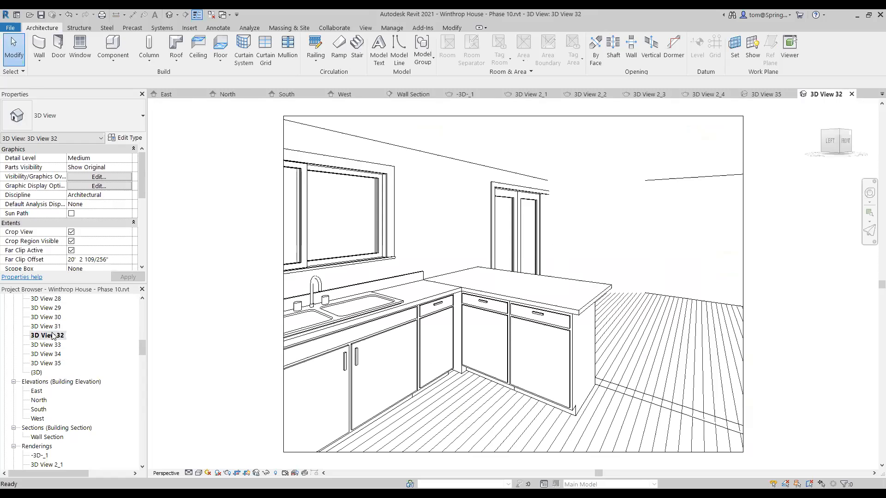
pyautogui.doubleClick(57, 311)
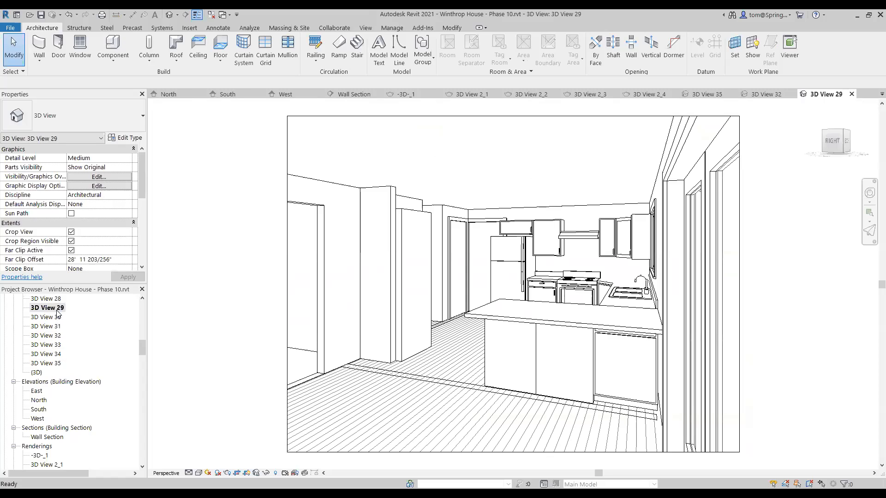
pyautogui.scroll(1, 95, 346)
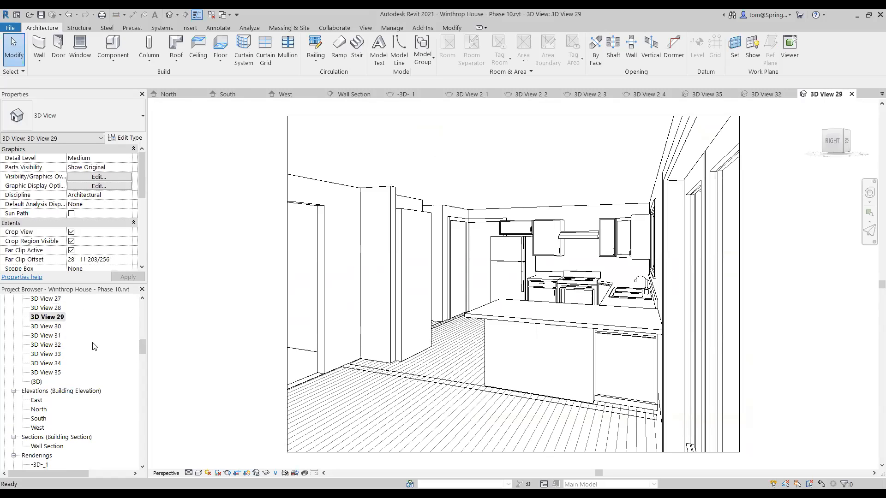
pyautogui.scroll(4, 94, 346)
pyautogui.doubleClick(48, 335)
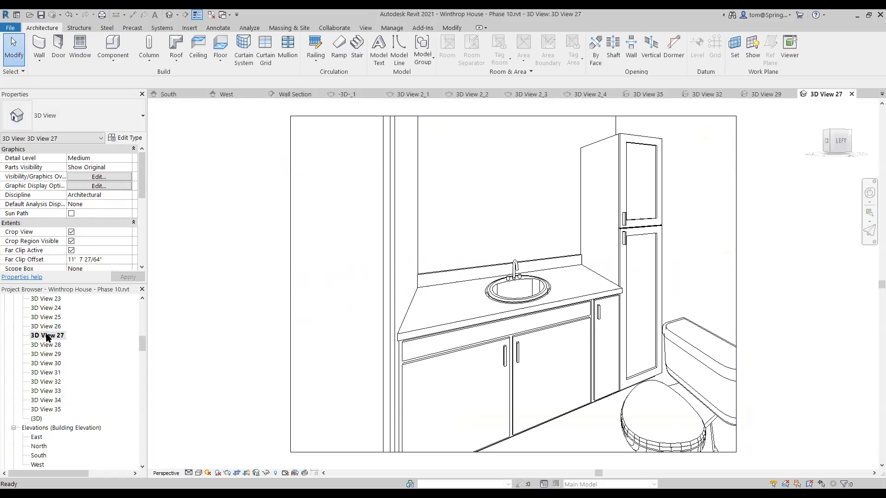
# Open 3D View 25, 3D View 22 and 3D View 19 in turn to examine the remaining interior perspectives.
pyautogui.doubleClick(51, 317)
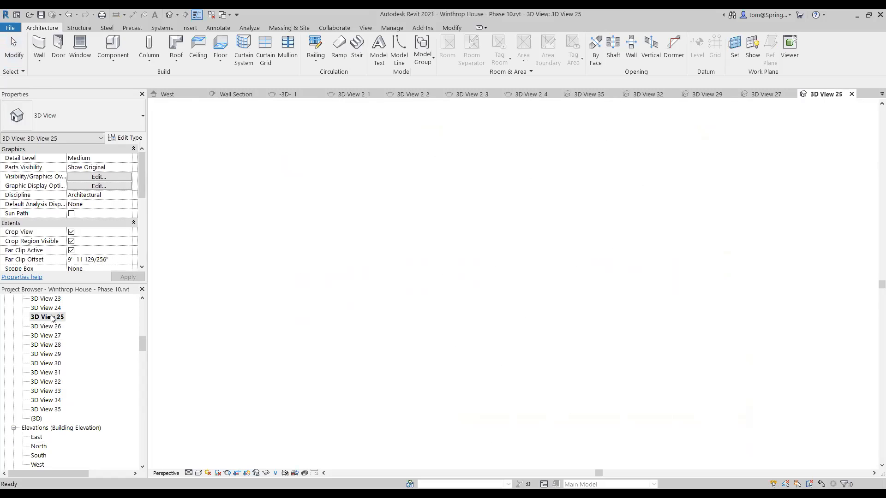
pyautogui.scroll(3, 52, 318)
pyautogui.doubleClick(51, 317)
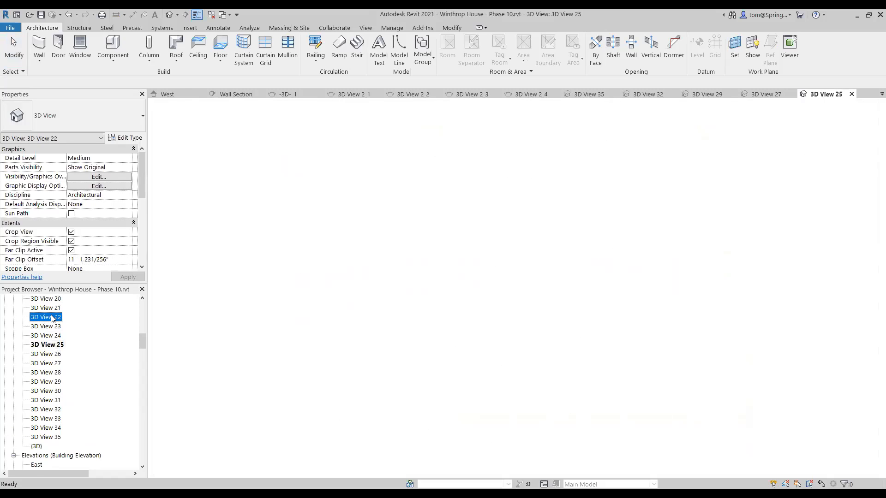
pyautogui.scroll(2, 52, 319)
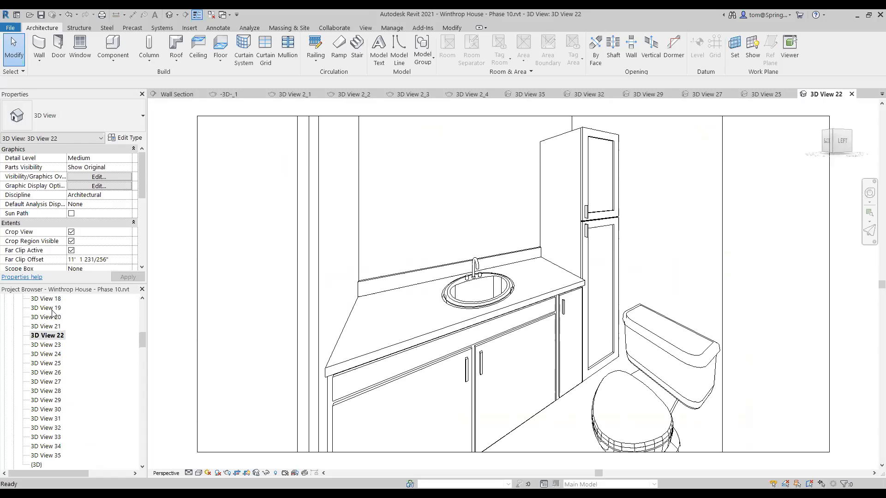
pyautogui.click(52, 315)
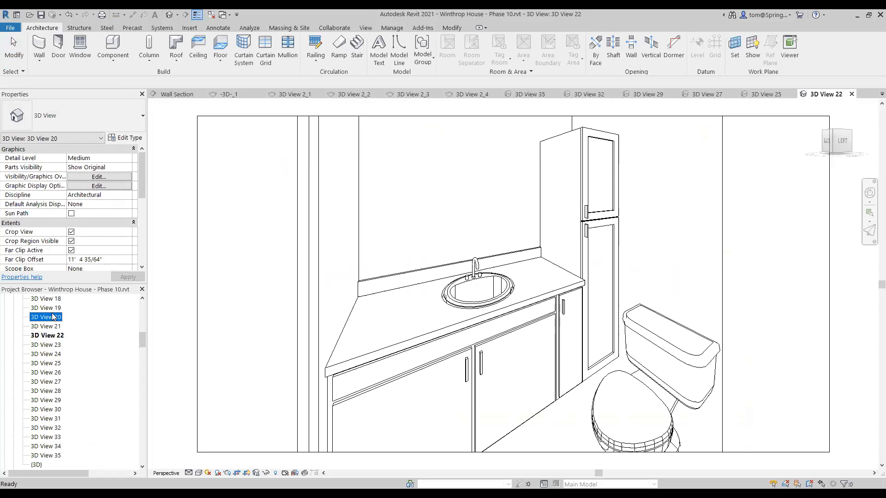
pyautogui.doubleClick(54, 308)
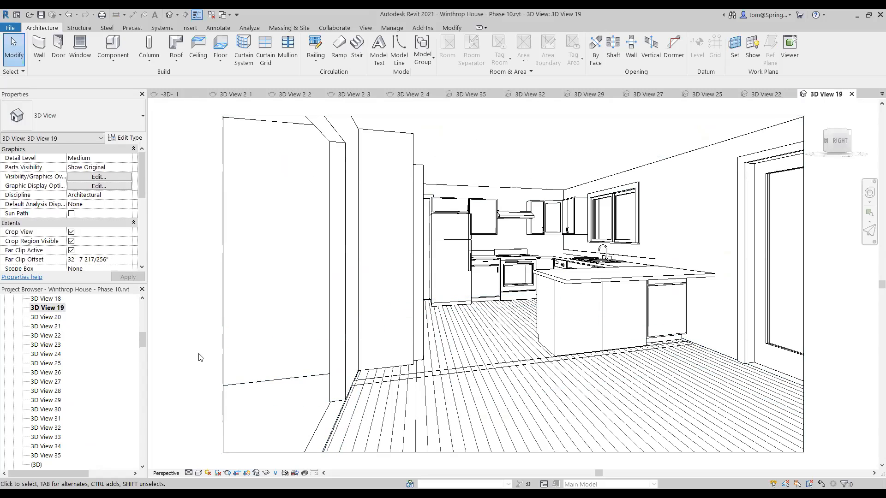
pyautogui.scroll(-2, 160, 374)
pyautogui.scroll(-1, 146, 416)
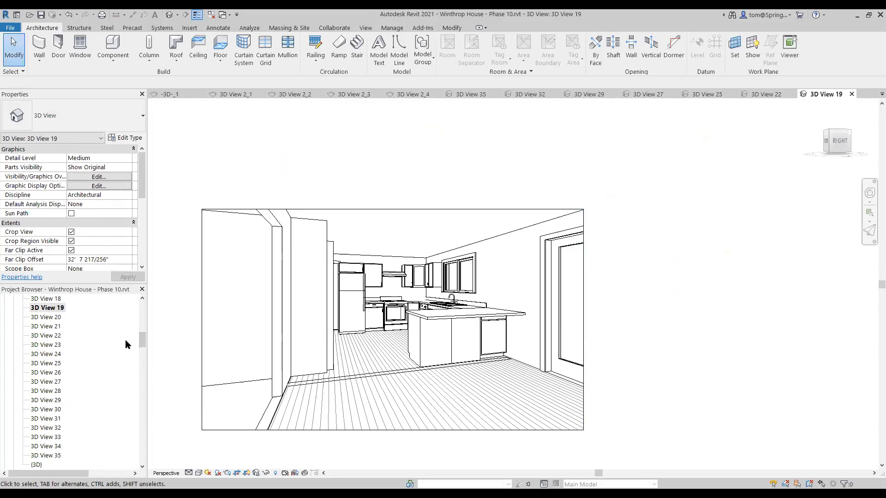
# Review the sheets A0 - Cover Sheet, A101 - First Floor and A102 - Second Floor.
pyautogui.moveTo(142, 341); pyautogui.dragTo(142, 364)
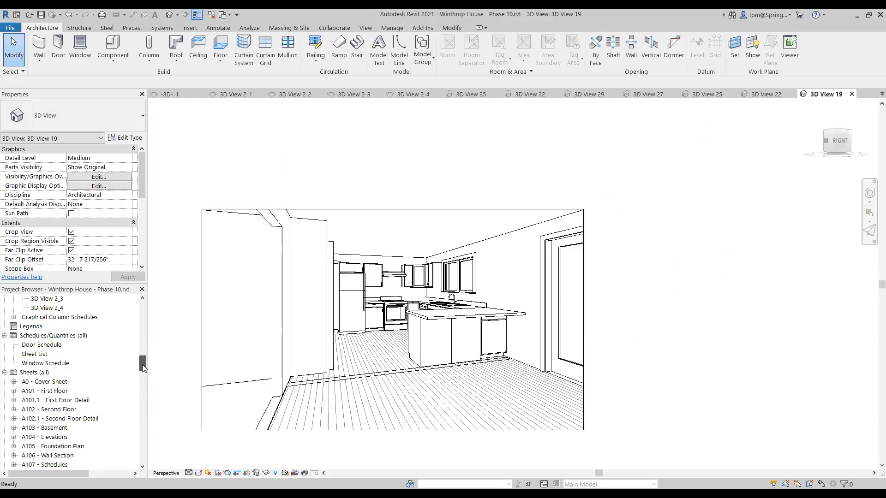
pyautogui.doubleClick(51, 382)
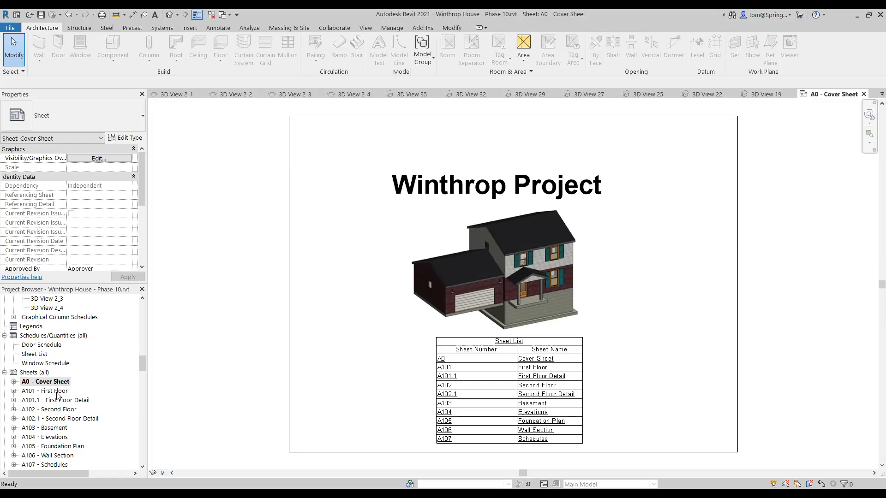
pyautogui.doubleClick(56, 391)
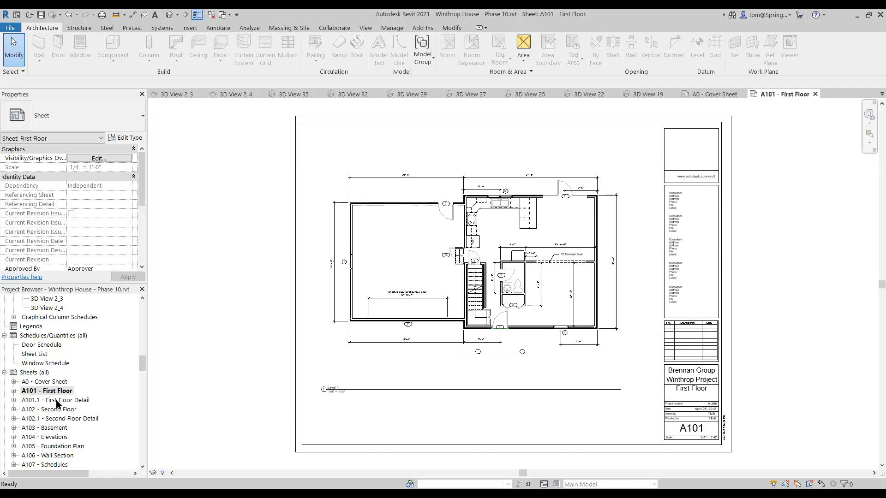
pyautogui.click(57, 400)
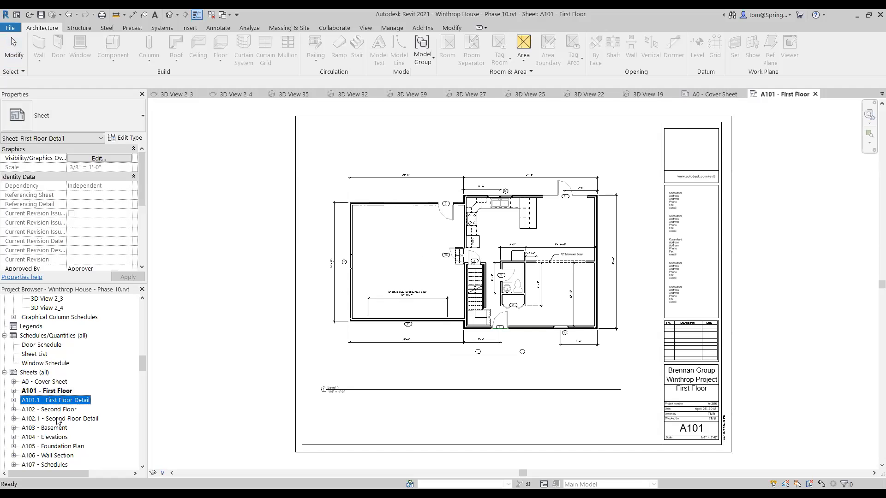
pyautogui.doubleClick(64, 410)
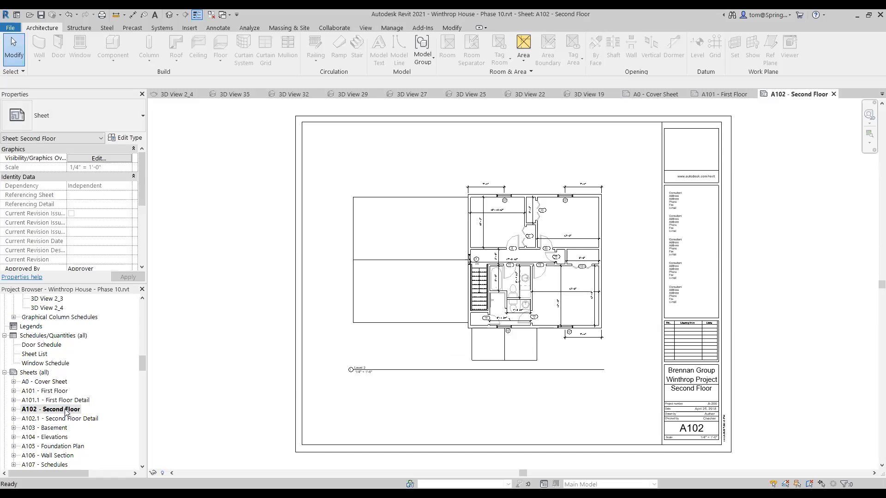
# Open sheets A103 - Basement, A104 - Elevations, A105 - Foundation Plan, A106 - Wall Section and A107 - Schedules in turn.
pyautogui.doubleClick(61, 428)
pyautogui.doubleClick(60, 437)
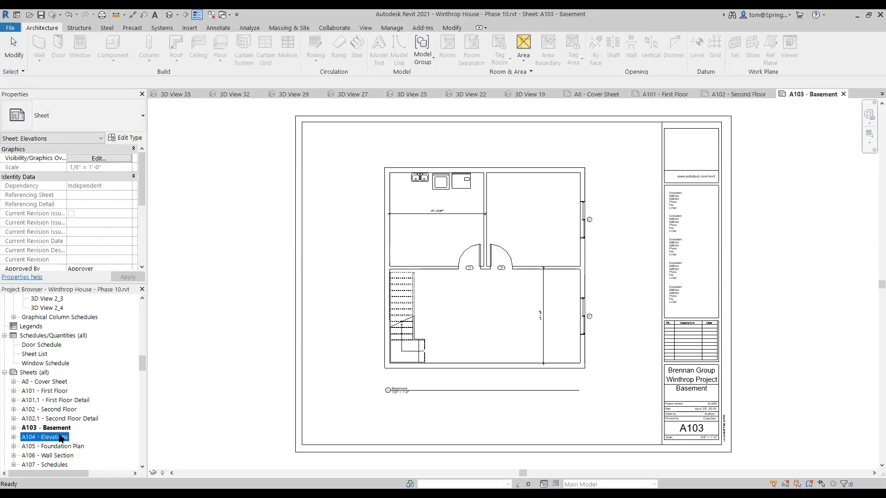
pyautogui.click(61, 447)
pyautogui.doubleClick(60, 447)
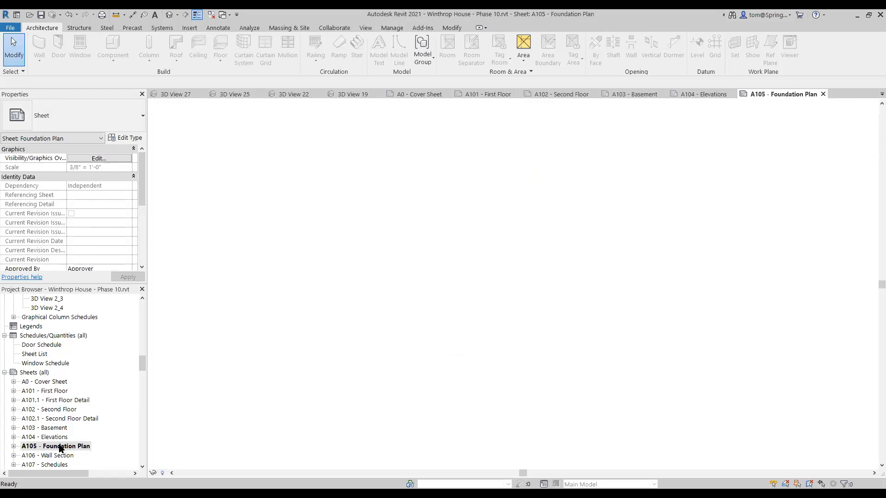
pyautogui.click(61, 456)
pyautogui.doubleClick(60, 457)
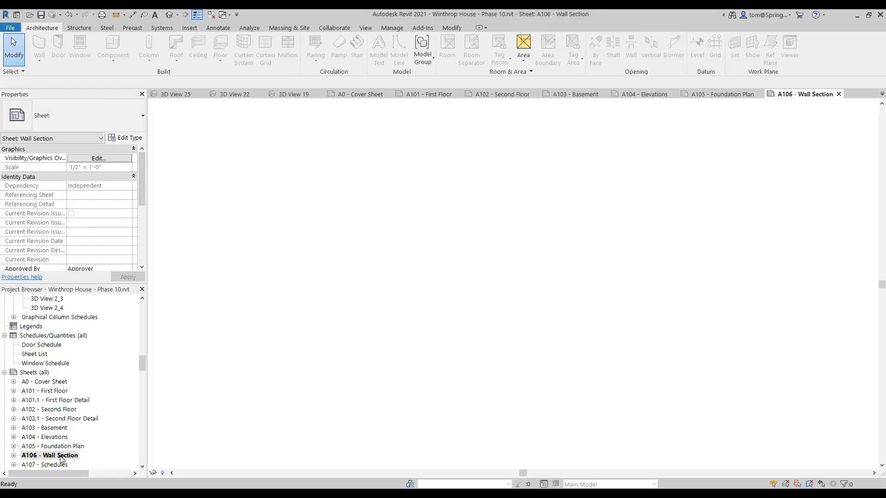
pyautogui.doubleClick(61, 466)
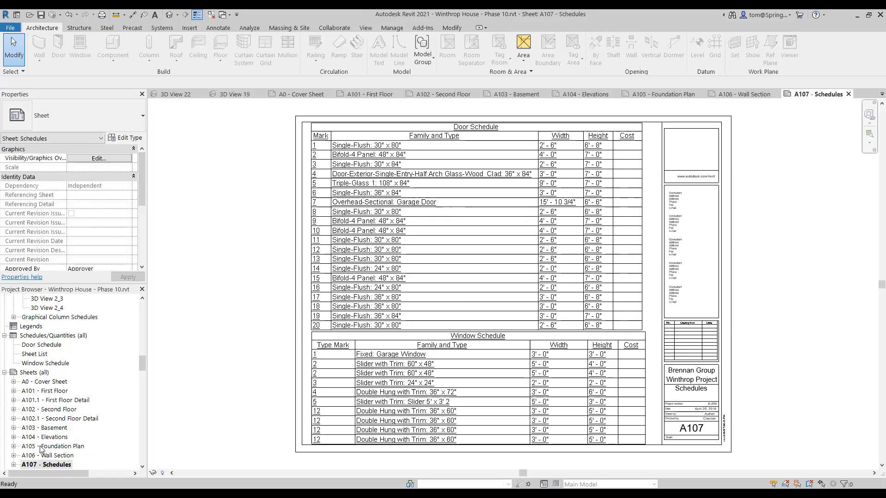
# Return to the default {3D} view of the house and close all inactive views.
pyautogui.click(142, 365)
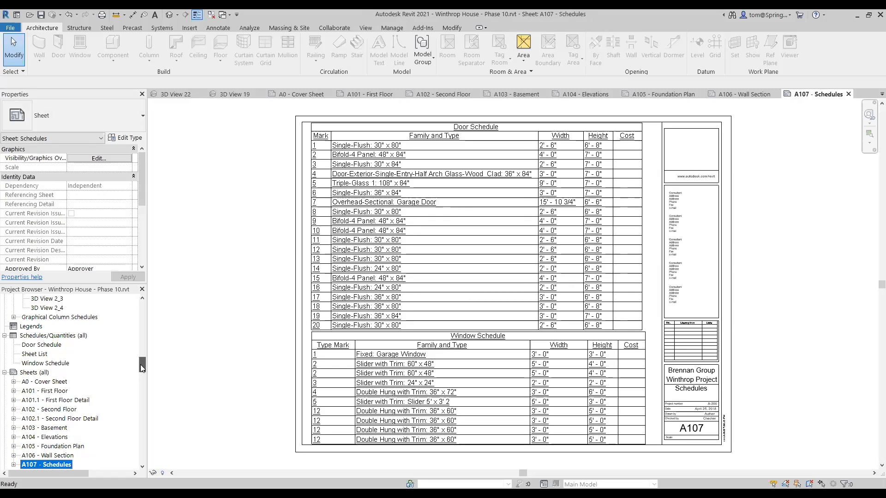
pyautogui.scroll(-3, 140, 365)
pyautogui.moveTo(141, 365); pyautogui.dragTo(148, 301)
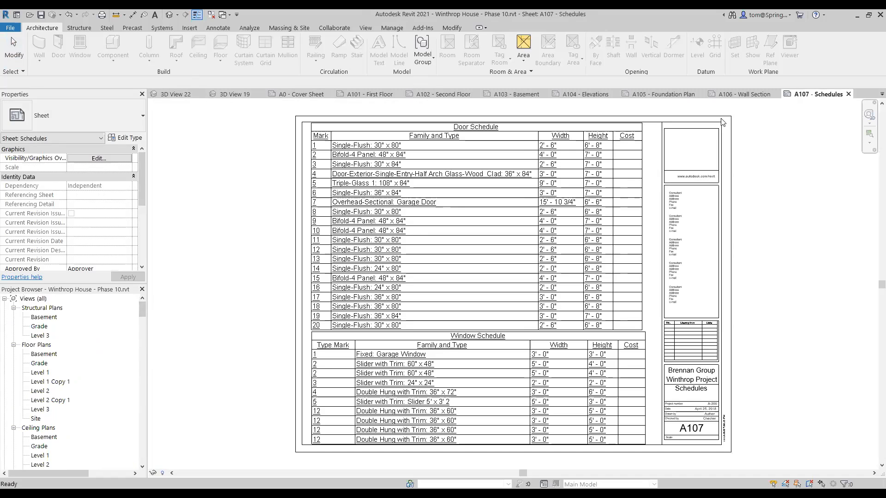
pyautogui.click(169, 15)
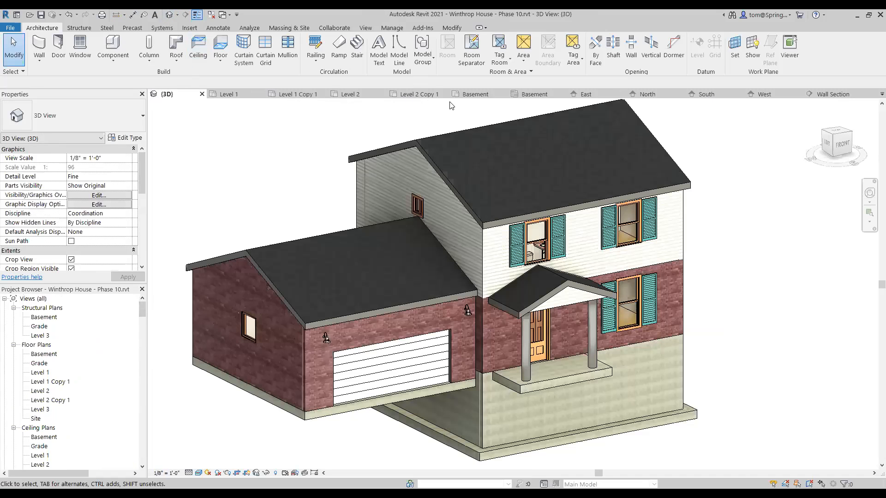
pyautogui.click(213, 14)
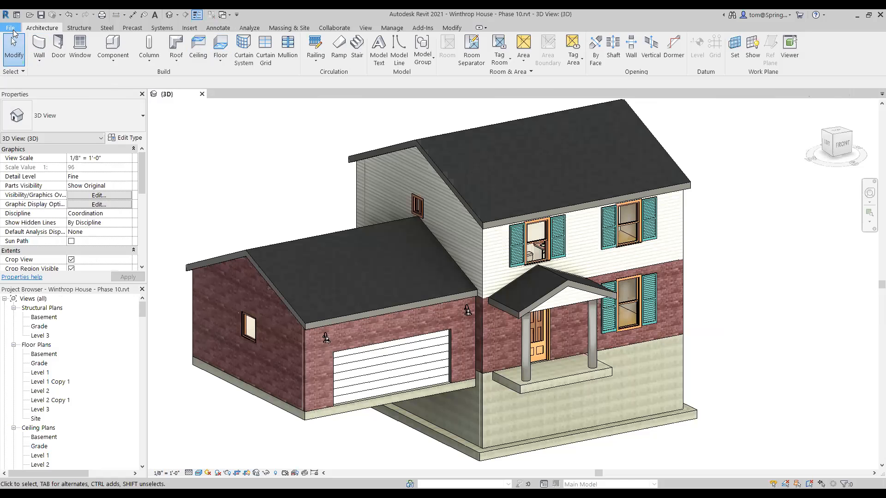
# Create a new project from the template WINTHROP HOUSE TEMPLATE - 2020 (3).rte in the Downloads folder.
pyautogui.click(12, 30)
pyautogui.moveTo(30, 62)
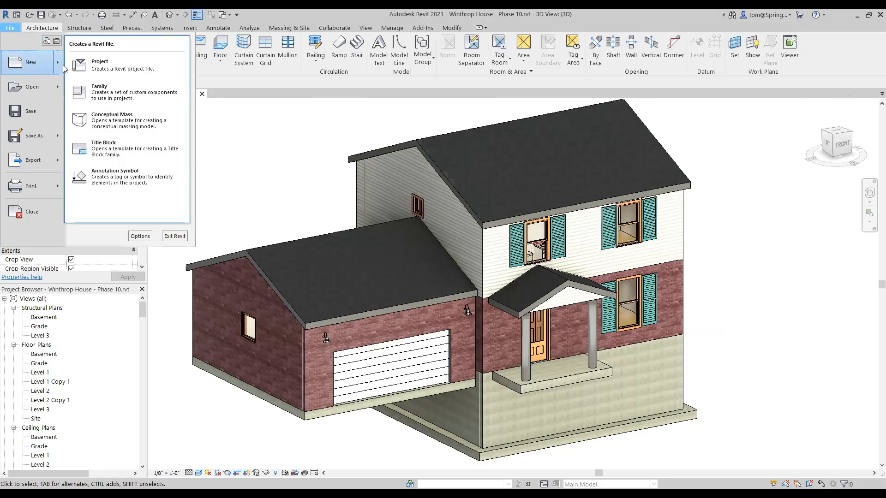
pyautogui.click(105, 68)
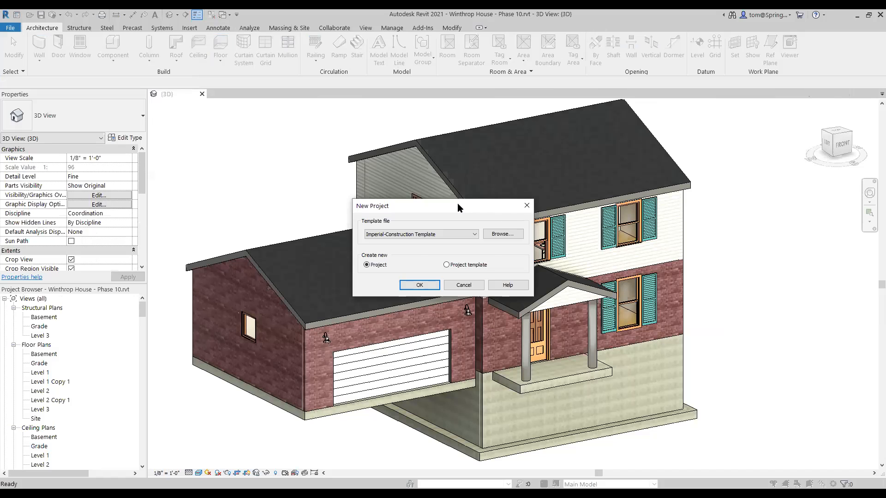
pyautogui.moveTo(464, 203); pyautogui.dragTo(431, 125)
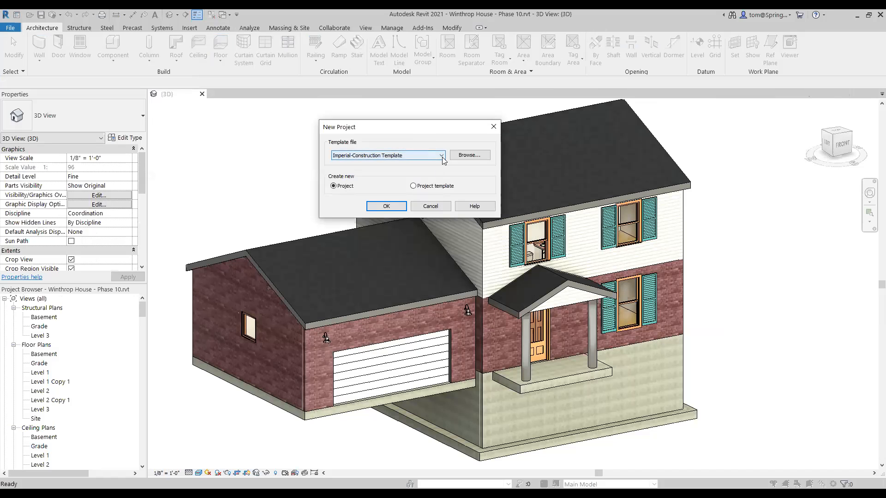
pyautogui.click(463, 157)
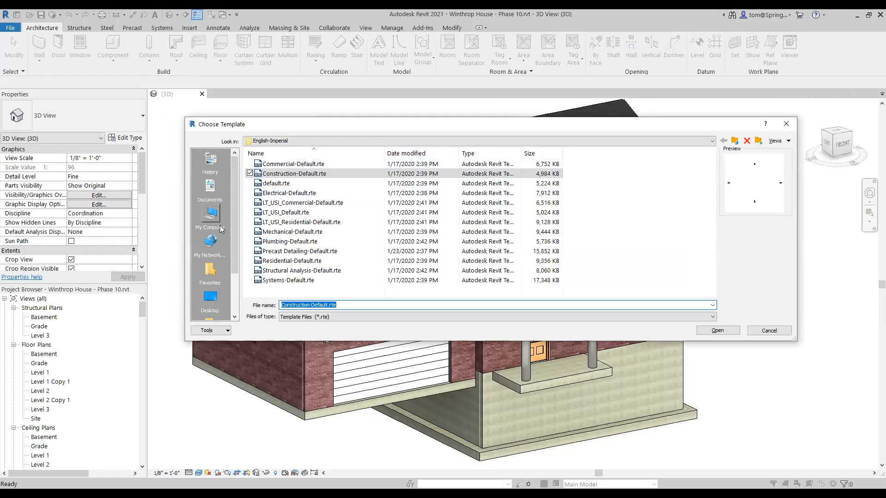
pyautogui.click(212, 215)
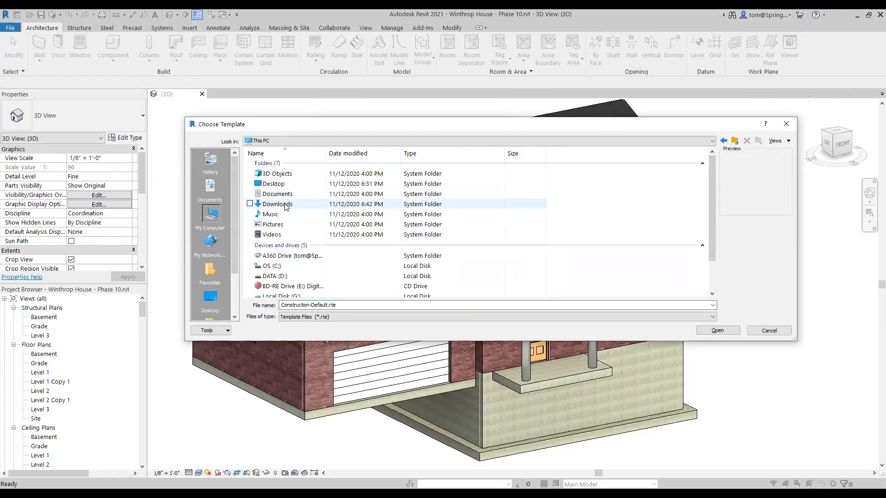
pyautogui.doubleClick(283, 204)
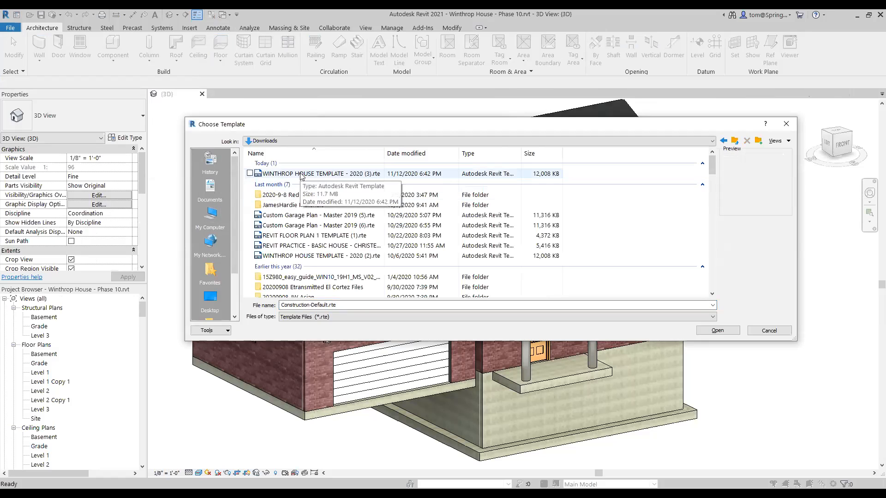
pyautogui.click(301, 174)
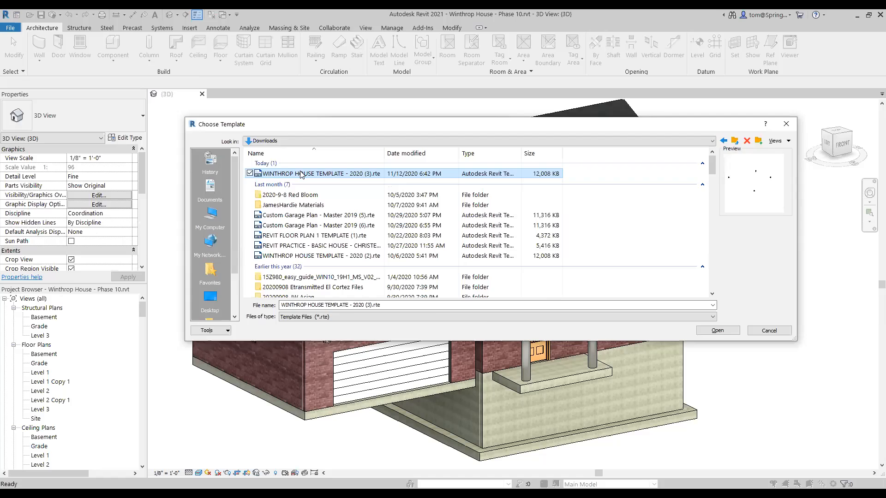
pyautogui.doubleClick(301, 174)
pyautogui.click(389, 205)
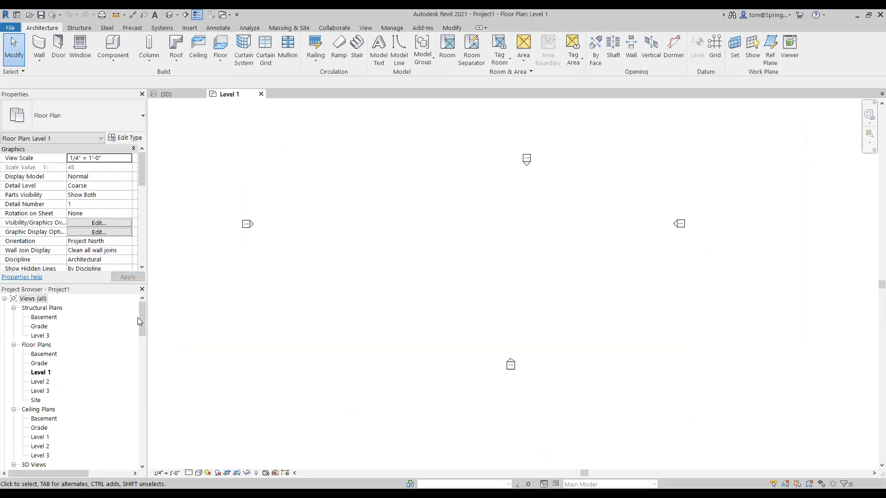
# Review the new project's sheets A0 - Cover Sheet, A101 - First Floor, A102 - Second Floor and A103 - Basement.
pyautogui.moveTo(143, 316); pyautogui.dragTo(146, 362)
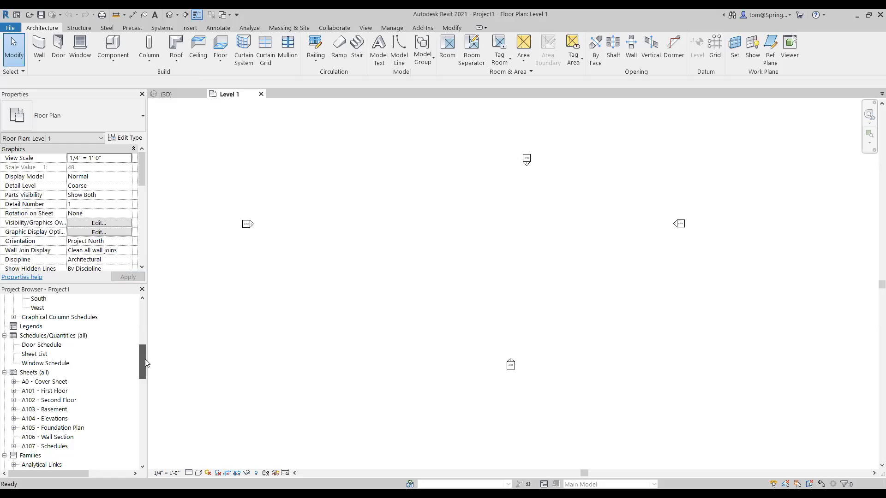
pyautogui.doubleClick(62, 382)
pyautogui.doubleClick(61, 391)
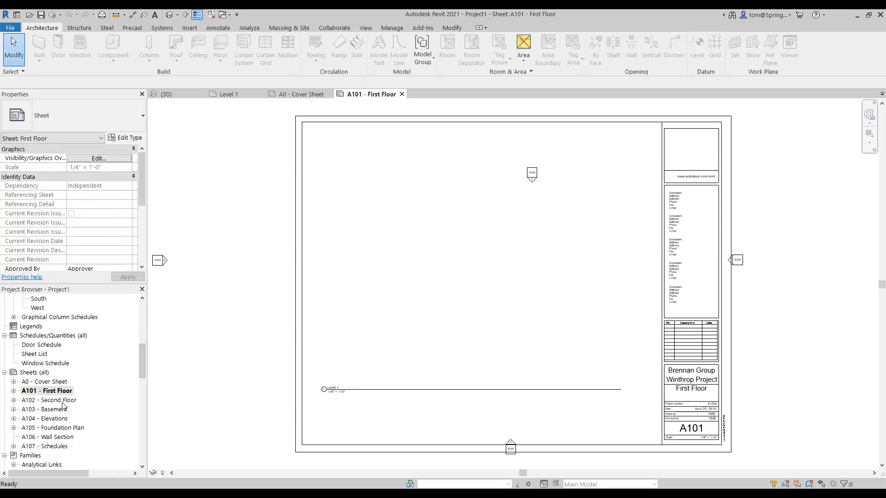
pyautogui.doubleClick(62, 400)
pyautogui.doubleClick(62, 410)
# Leave sheet A104's title unchanged and open sheets A105 - Foundation Plan, A106 - Wall Section and A107 - Schedules.
pyautogui.click(63, 419)
pyautogui.click(61, 418)
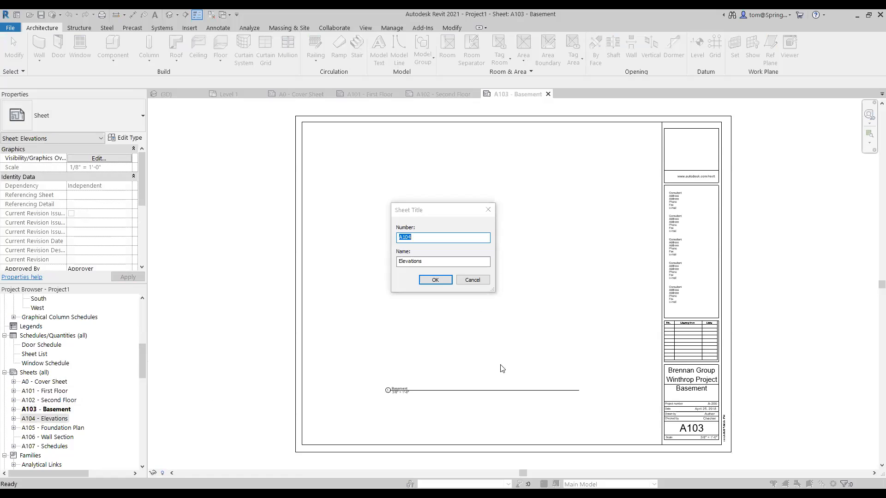
pyautogui.click(472, 280)
pyautogui.doubleClick(63, 428)
pyautogui.doubleClick(55, 437)
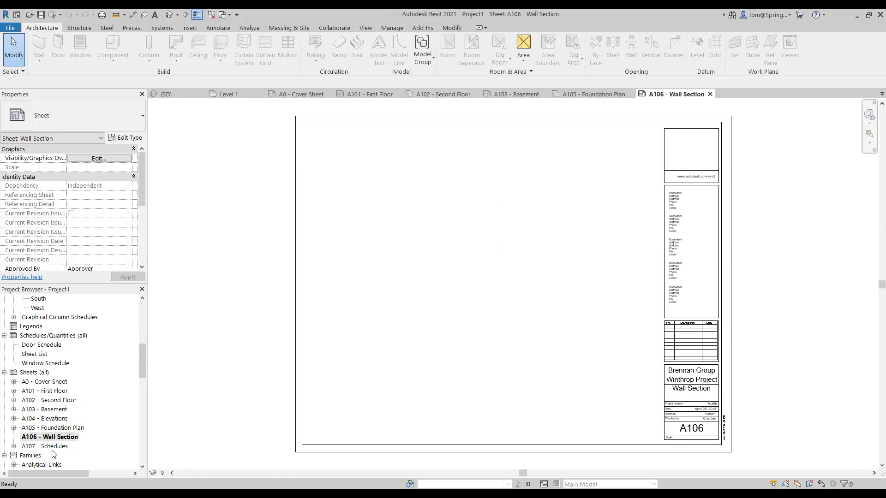
pyautogui.doubleClick(54, 446)
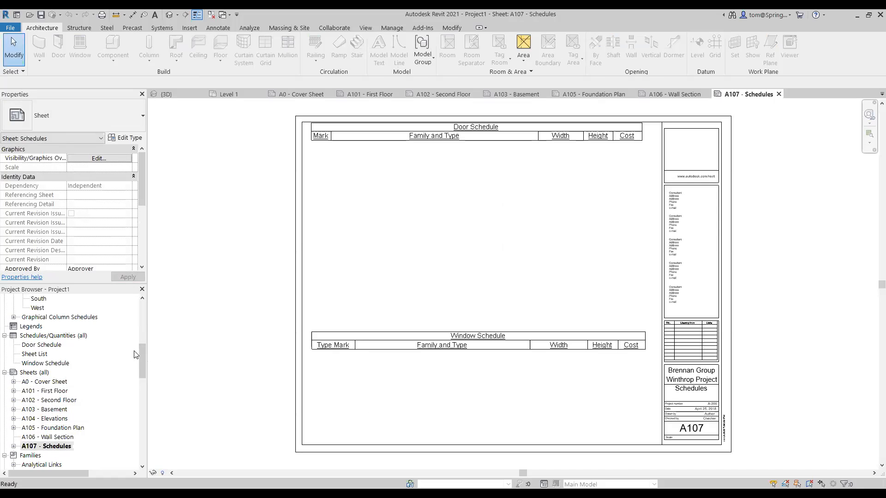
# Return to the new project's Level 1 floor plan and close all inactive views.
pyautogui.moveTo(142, 359); pyautogui.dragTo(142, 319)
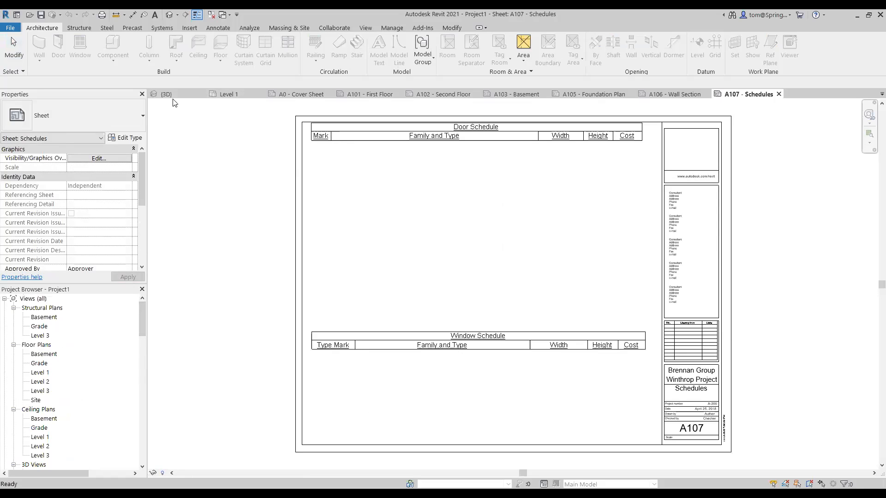
pyautogui.click(226, 94)
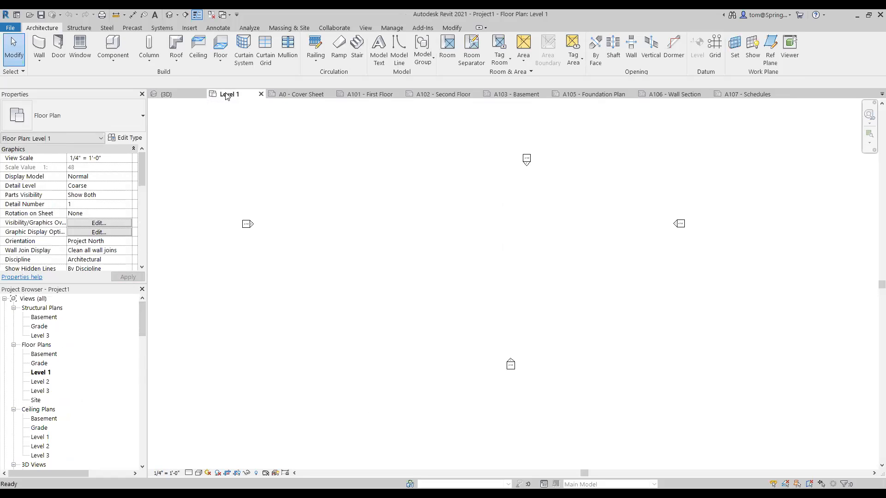
pyautogui.click(211, 14)
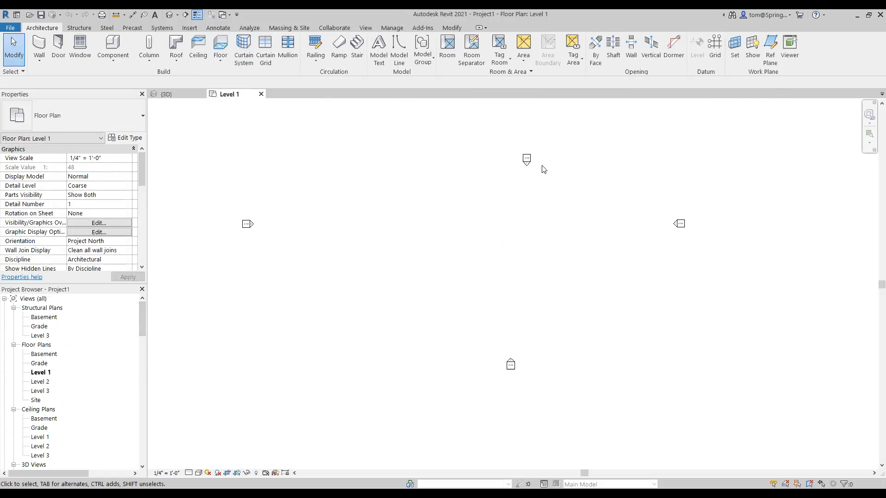
pyautogui.scroll(2, 535, 143)
pyautogui.scroll(2, 534, 140)
pyautogui.scroll(-2, 571, 289)
pyautogui.scroll(-2, 574, 294)
pyautogui.moveTo(562, 343); pyautogui.dragTo(530, 265, button='middle')
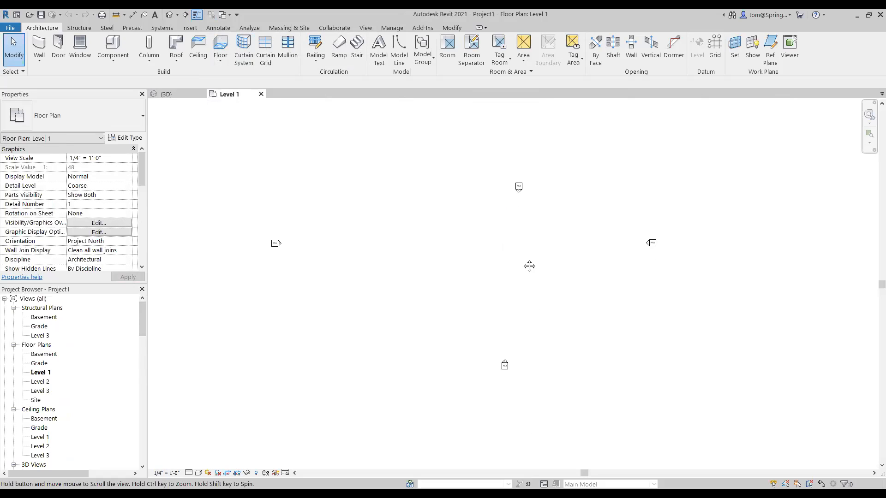
pyautogui.scroll(1, 529, 290)
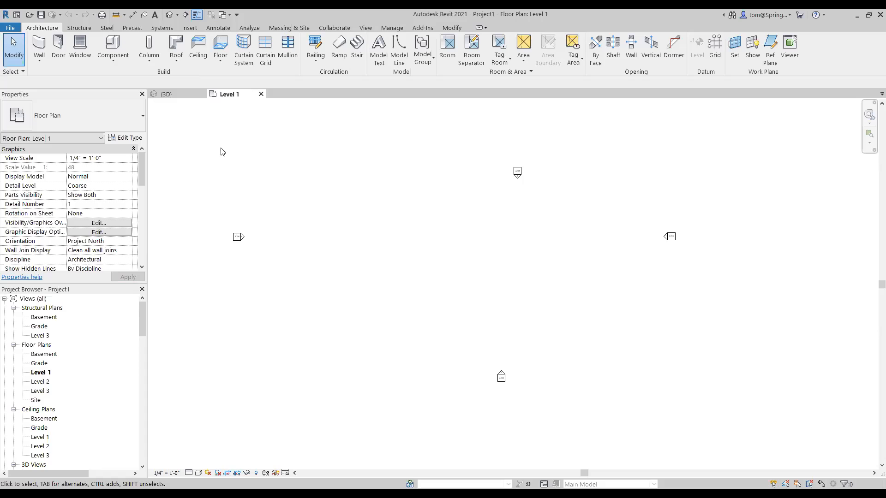
# Open the Level 1 floor plan of Winthrop House - Phase 10.rvt and examine its exterior walls, dimensions, garage and kitchen.
pyautogui.click(175, 97)
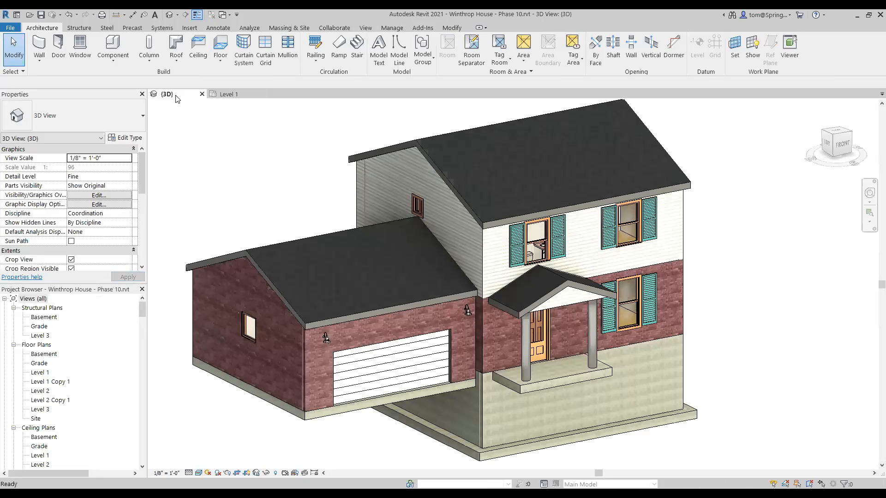
pyautogui.doubleClick(41, 372)
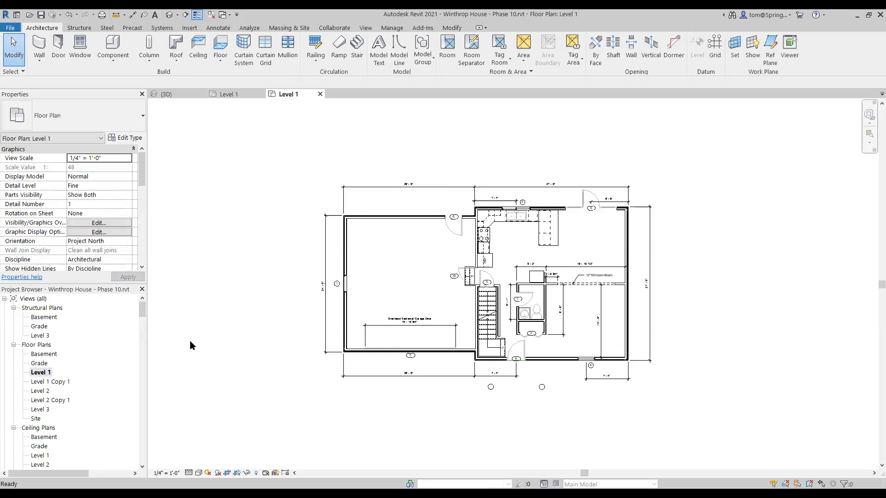
pyautogui.scroll(1, 489, 269)
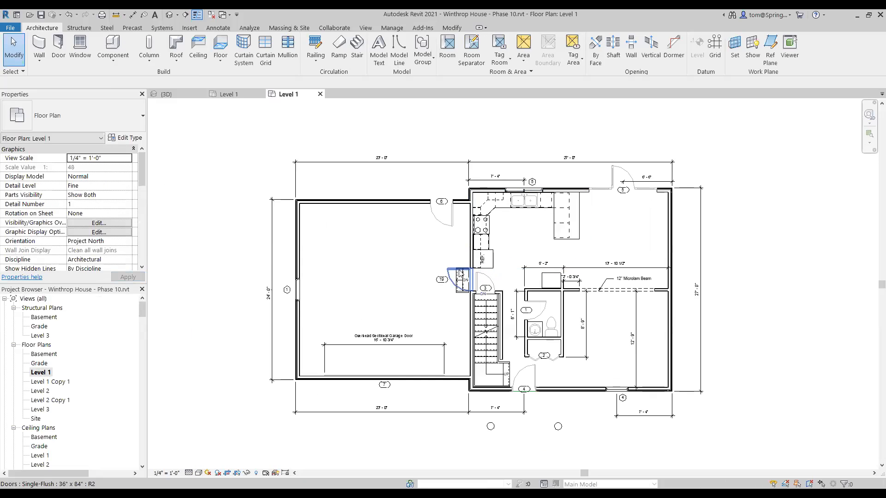
pyautogui.scroll(1, 478, 274)
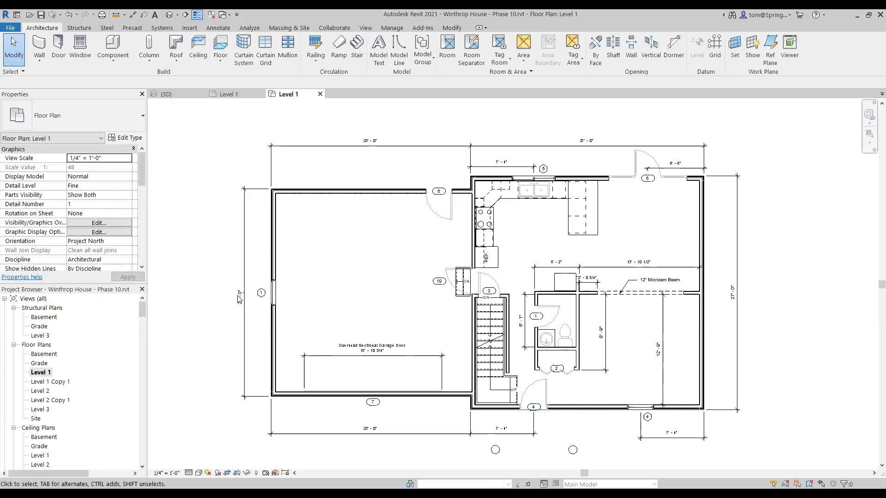
pyautogui.scroll(4, 247, 276)
pyautogui.scroll(-3, 248, 324)
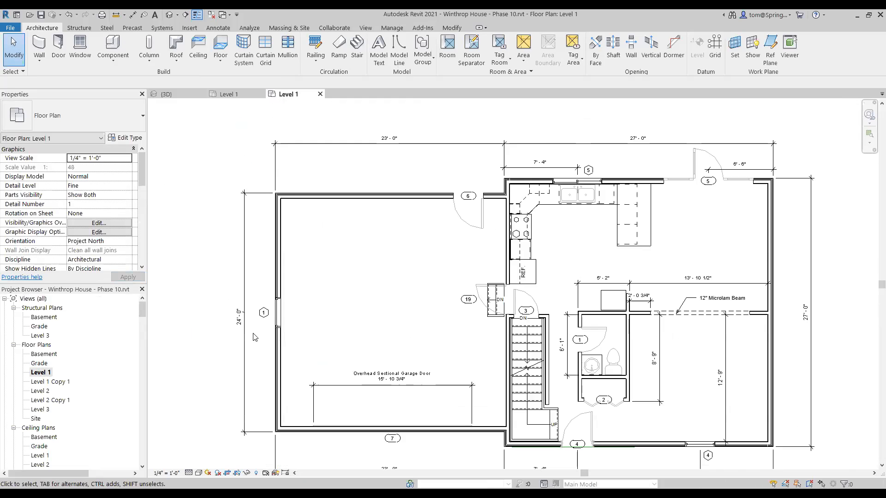
pyautogui.scroll(4, 281, 433)
pyautogui.scroll(-3, 261, 421)
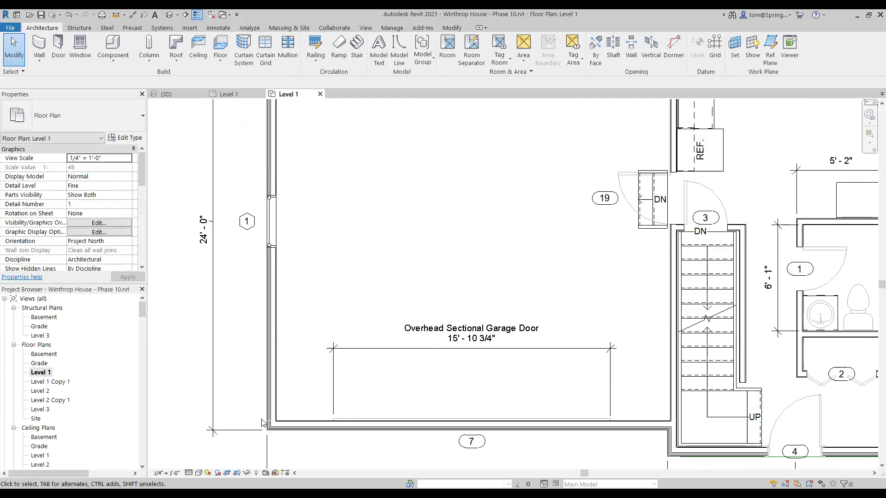
pyautogui.scroll(-1, 297, 302)
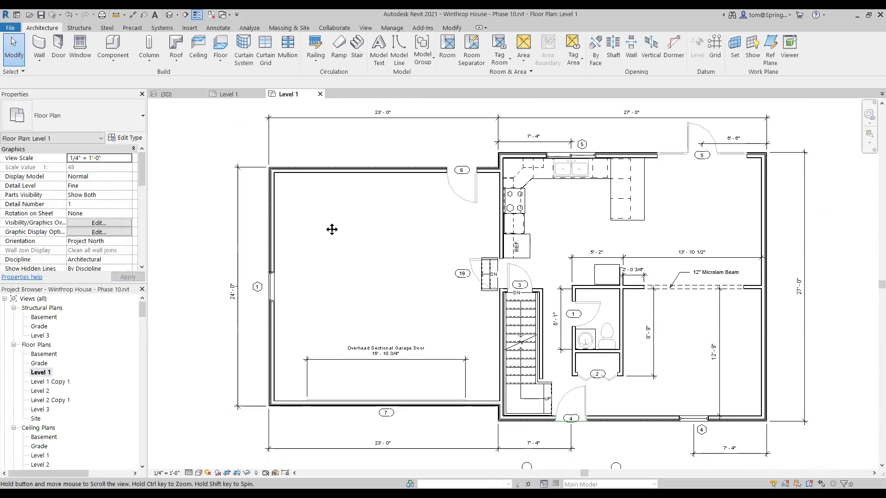
pyautogui.moveTo(333, 229); pyautogui.dragTo(299, 262, button='middle')
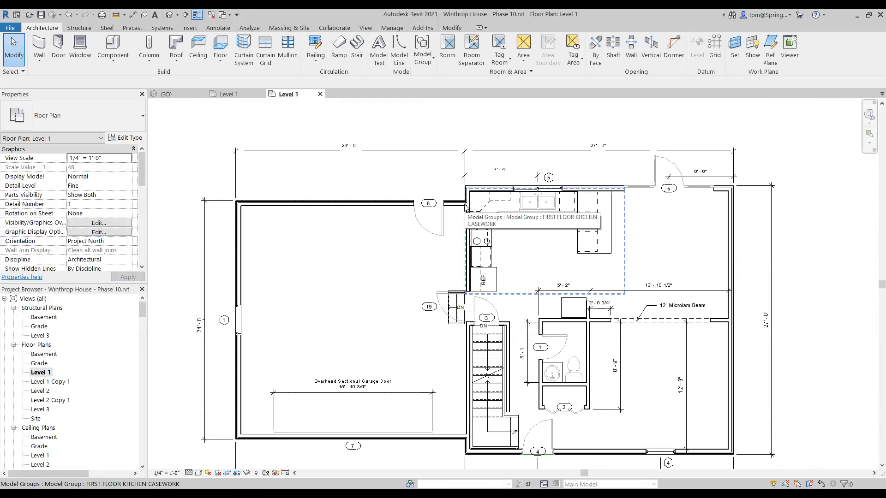
pyautogui.scroll(3, 465, 206)
pyautogui.scroll(-2, 531, 152)
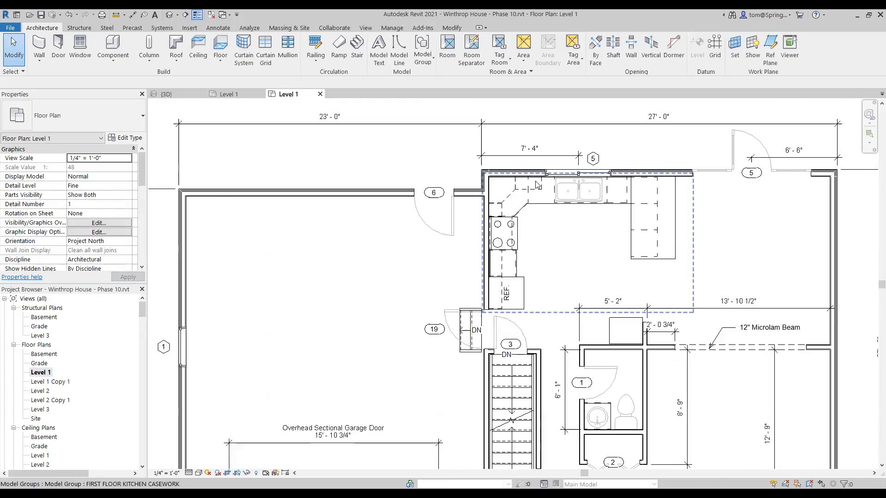
pyautogui.scroll(-3, 668, 124)
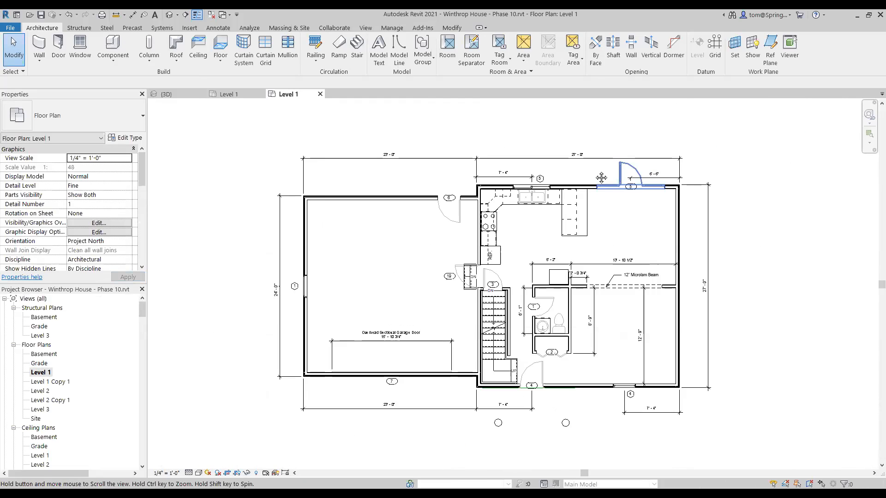
pyautogui.moveTo(585, 184); pyautogui.dragTo(604, 160, button='middle')
pyautogui.scroll(1, 401, 254)
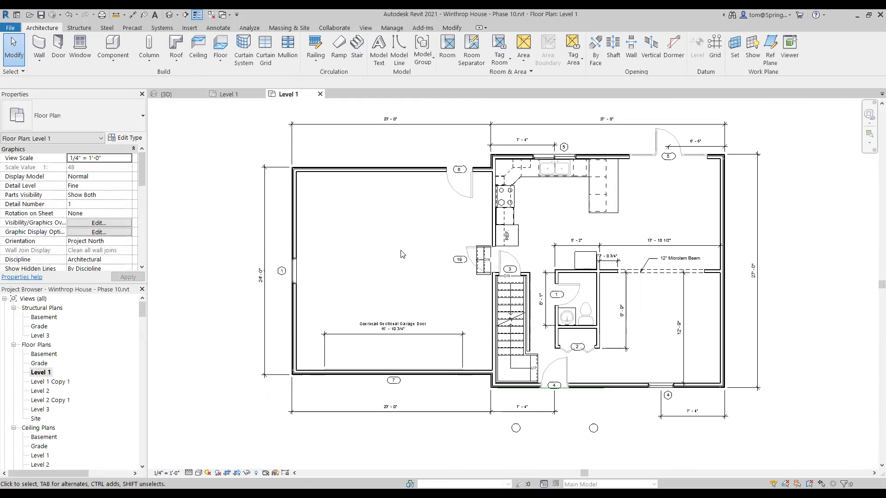
# In Project1's Level 1 plan, start an architectural BRICK EXTERIOR WALL with the location line set to Finish Face: Exterior.
pyautogui.click(229, 93)
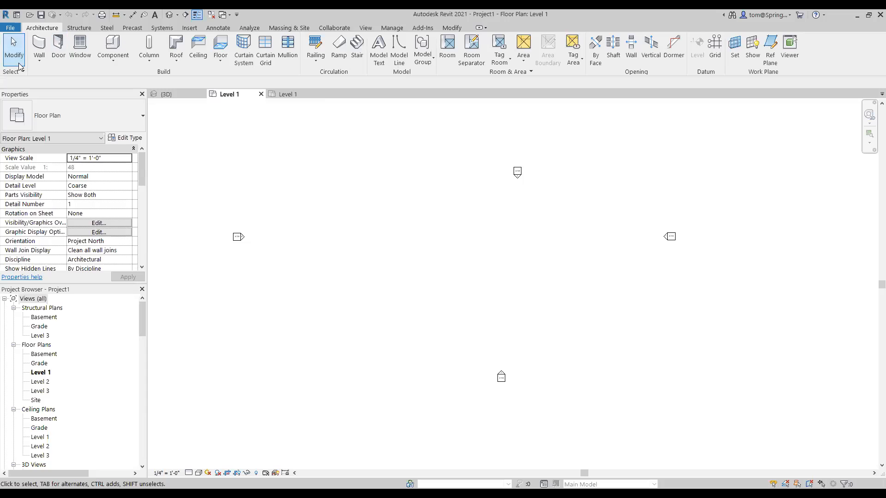
pyautogui.click(40, 60)
pyautogui.click(56, 81)
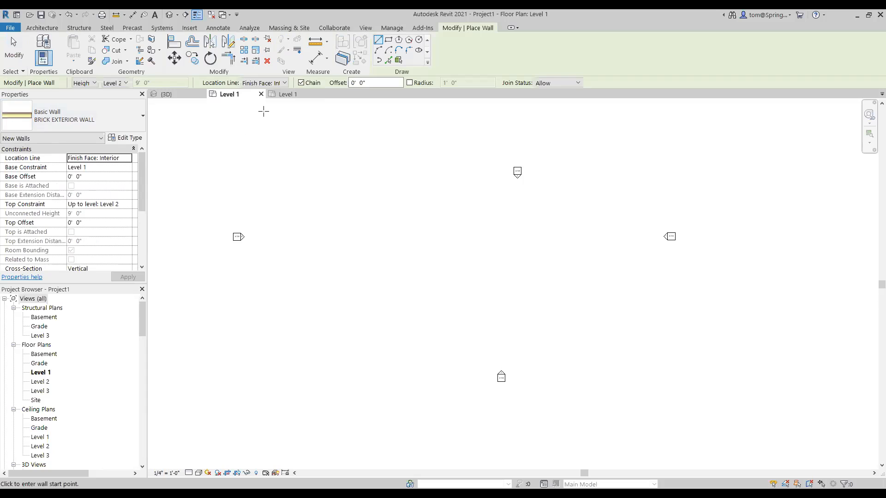
pyautogui.click(263, 83)
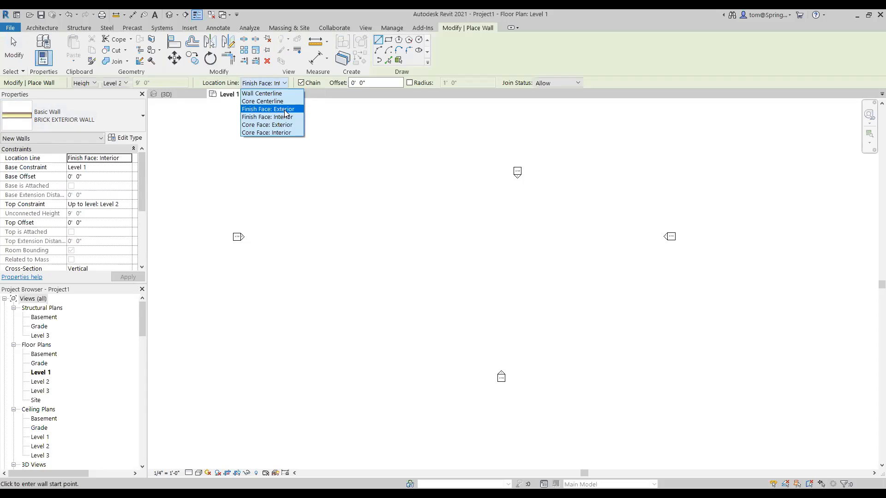
pyautogui.click(285, 111)
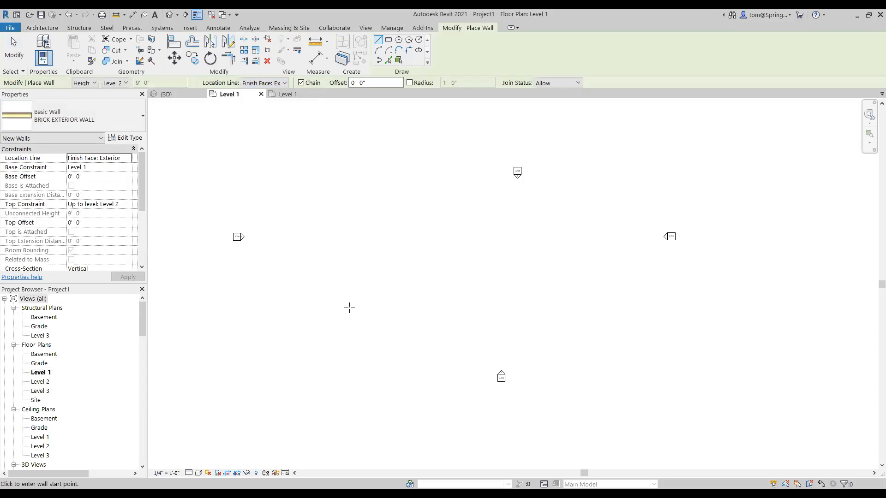
# Begin a trial brick exterior wall, inspect its end up close, and set the Level 1 view's detail level to Fine.
pyautogui.click(410, 316)
pyautogui.scroll(3, 409, 259)
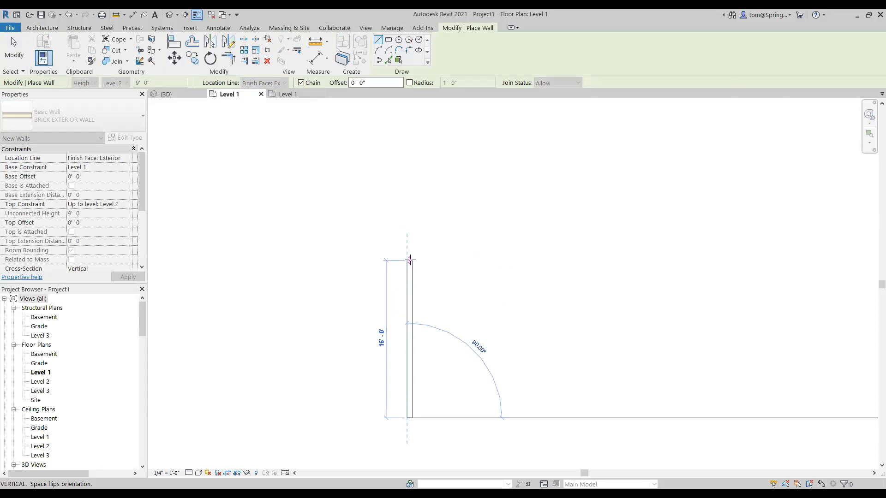
pyautogui.scroll(4, 410, 261)
pyautogui.scroll(3, 409, 271)
pyautogui.scroll(-4, 400, 277)
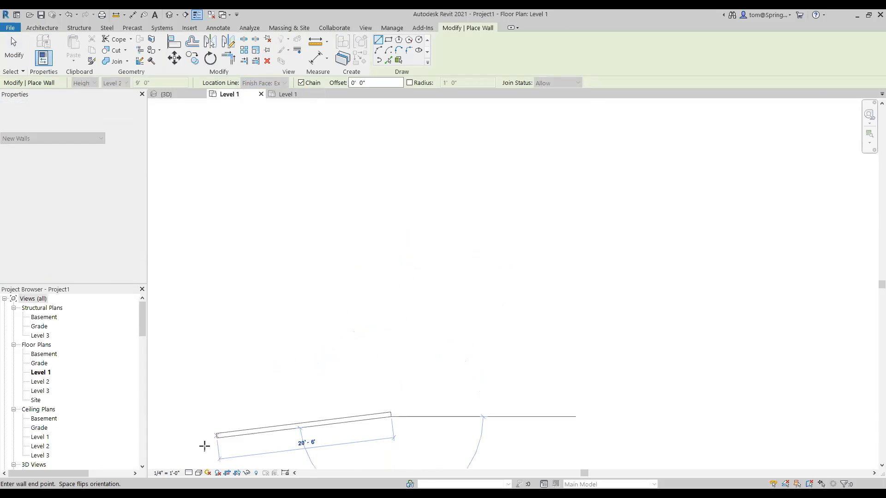
pyautogui.click(189, 474)
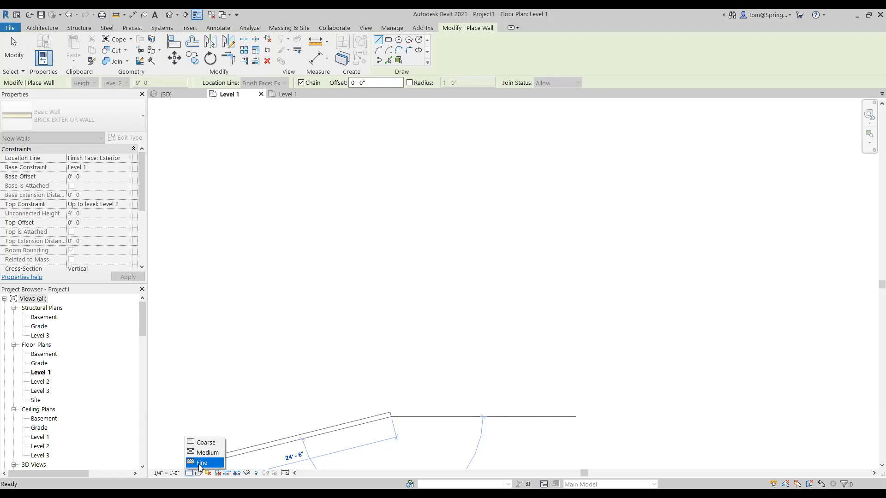
pyautogui.click(202, 463)
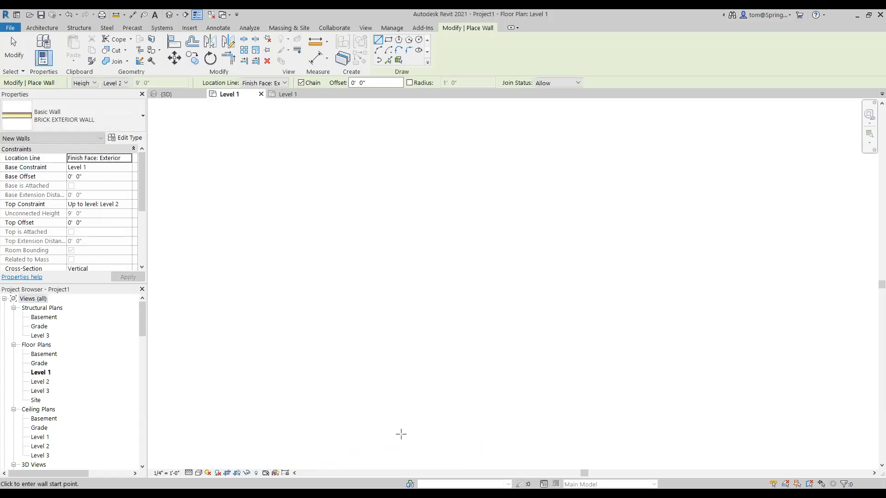
# Begin the wall again to inspect its layers, and set the Level 1 view's visual style to Shaded.
pyautogui.click(393, 409)
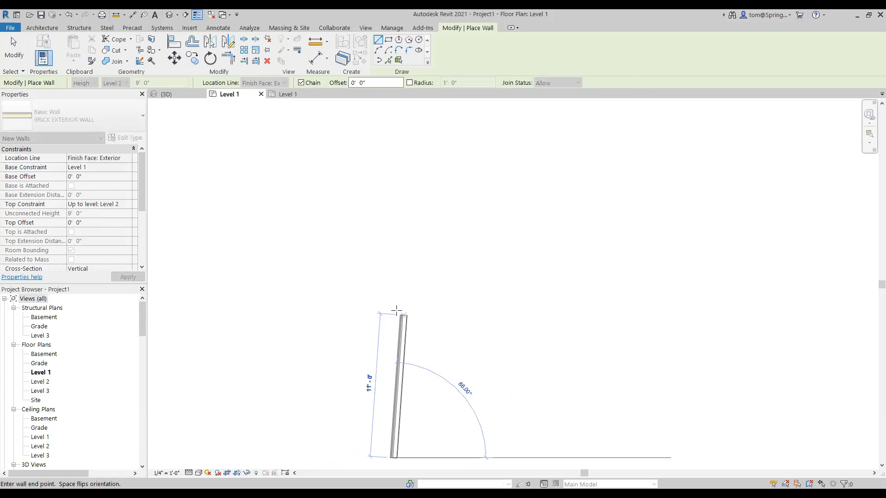
pyautogui.scroll(6, 382, 310)
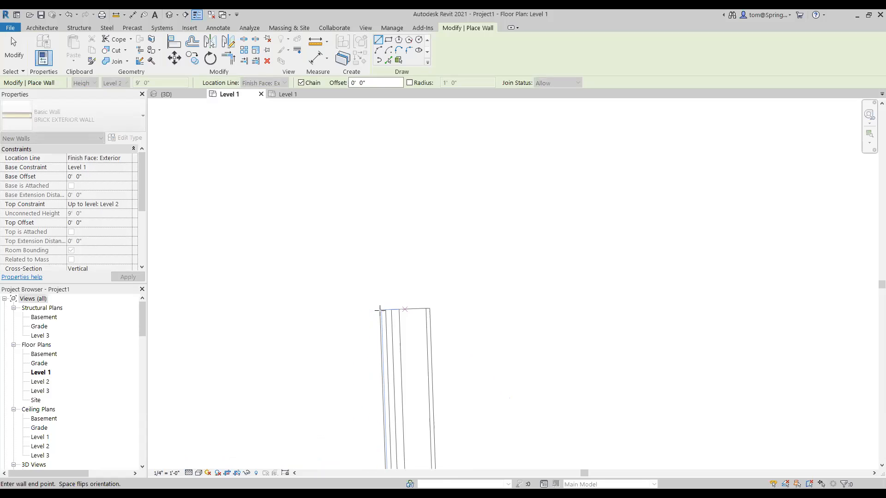
pyautogui.scroll(-5, 416, 311)
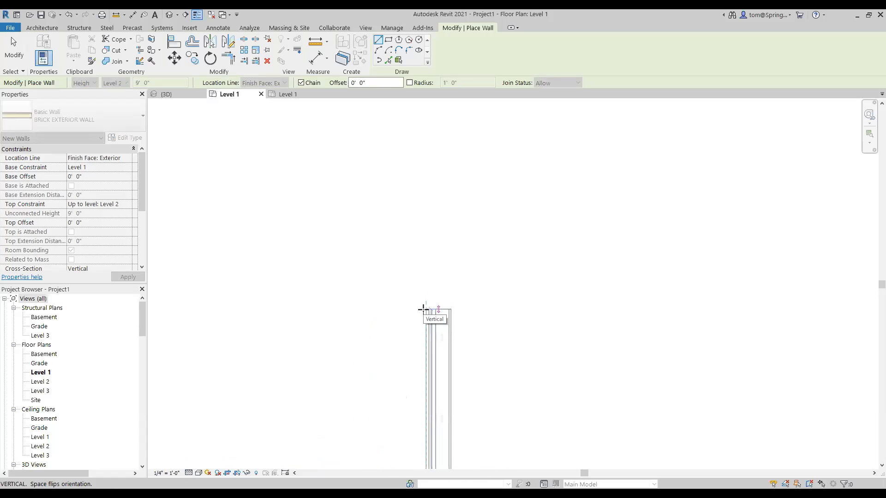
pyautogui.scroll(-3, 425, 310)
pyautogui.moveTo(425, 301); pyautogui.dragTo(417, 246, button='middle')
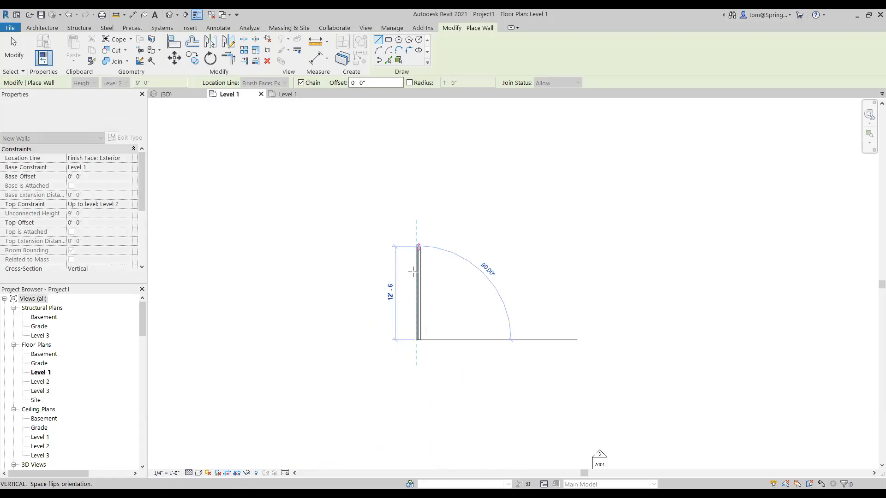
pyautogui.click(198, 473)
pyautogui.click(222, 442)
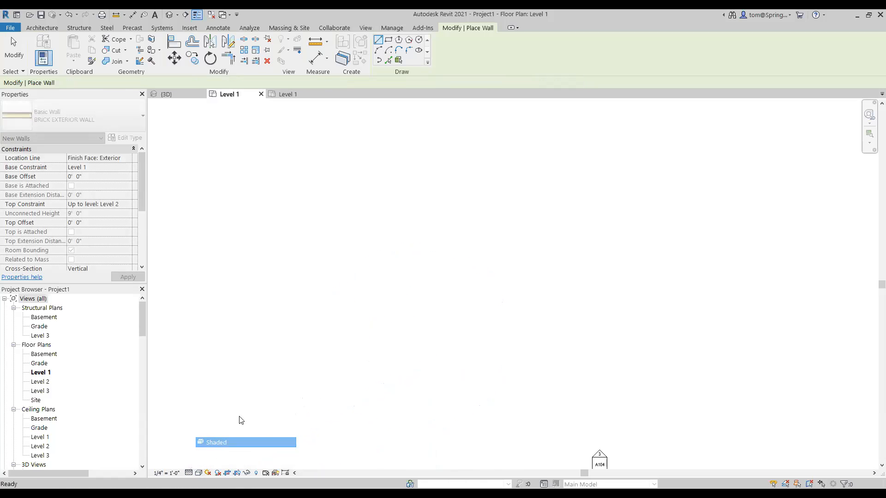
# Draw the west BRICK EXTERIOR WALL straight north, about 24 feet long, on the Level 1 plan.
pyautogui.click(401, 405)
pyautogui.scroll(2, 400, 310)
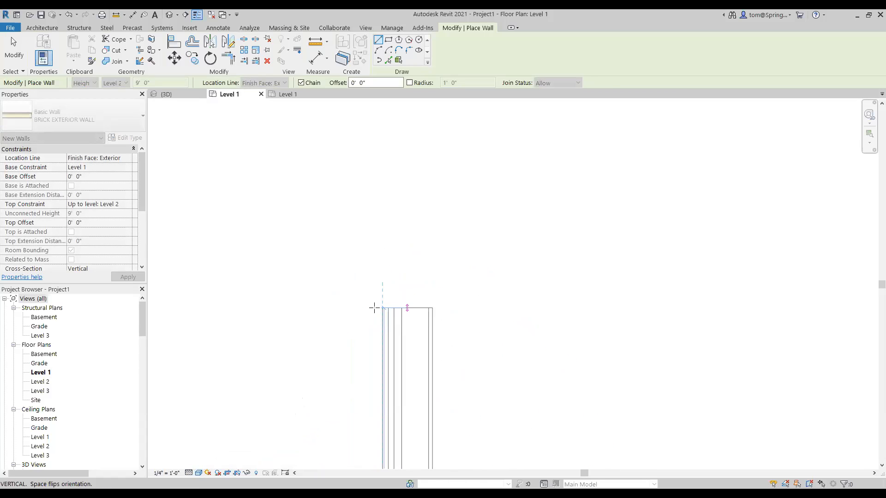
pyautogui.scroll(-5, 379, 296)
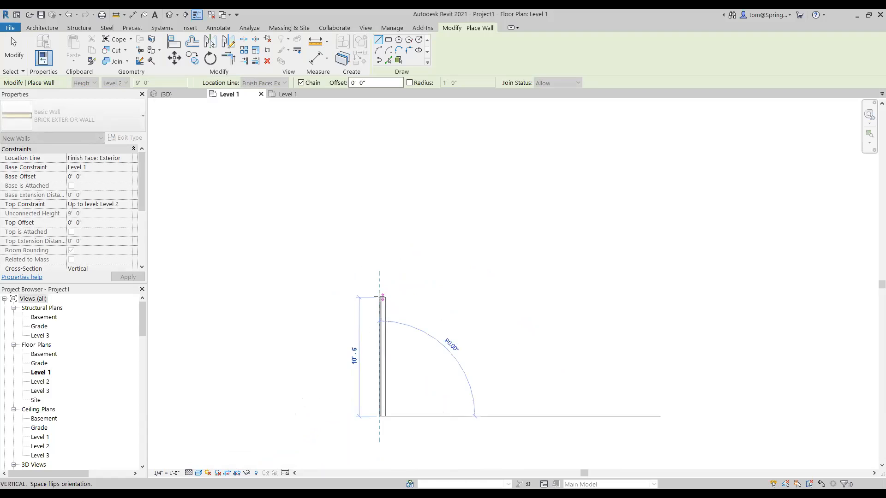
pyautogui.moveTo(382, 297); pyautogui.dragTo(379, 277, button='middle')
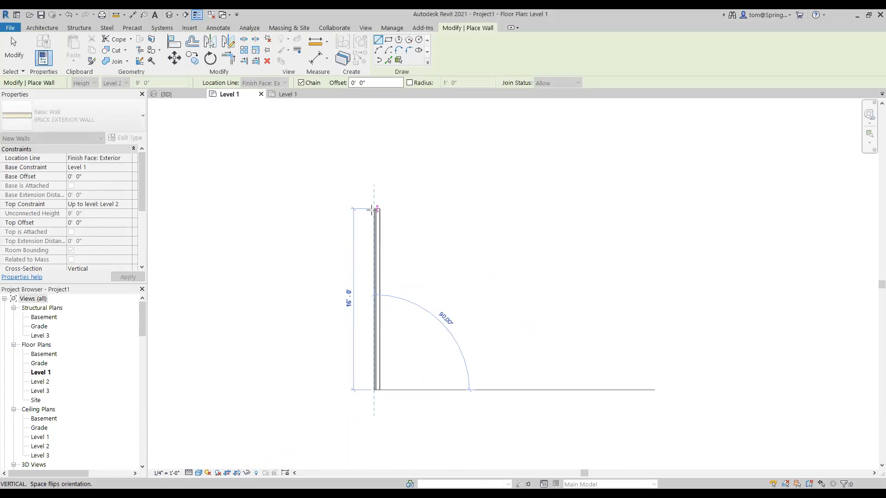
pyautogui.moveTo(371, 210); pyautogui.dragTo(370, 292, button='middle')
pyautogui.scroll(-4, 371, 305)
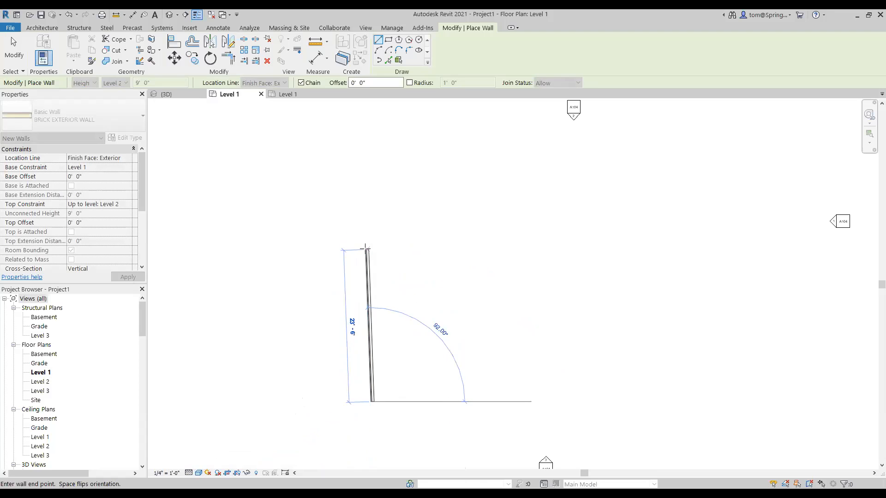
pyautogui.click(370, 246)
# Continue the wall chain east from the west wall's north end with a 23-foot wall.
pyautogui.scroll(6, 408, 254)
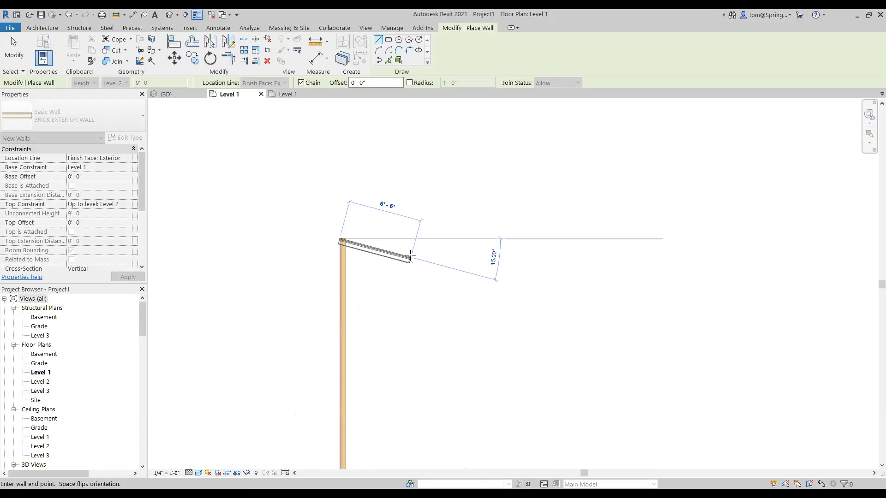
pyautogui.scroll(2, 265, 242)
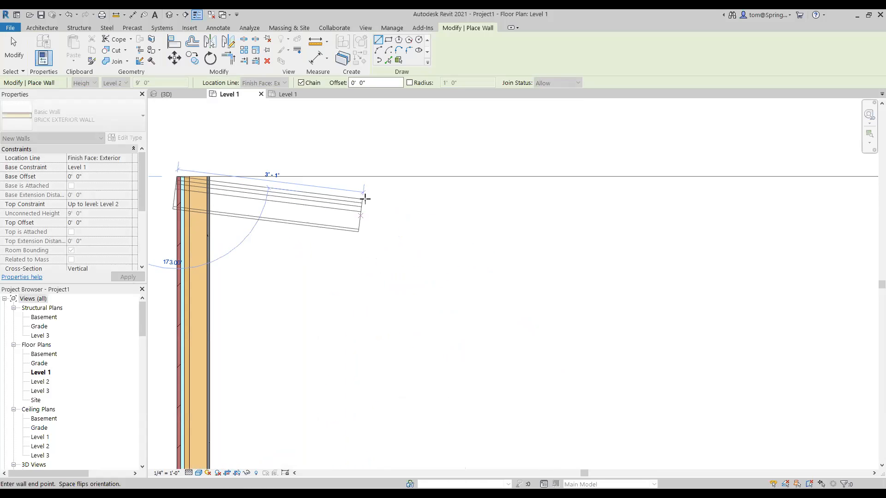
pyautogui.scroll(-3, 436, 204)
pyautogui.scroll(-3, 567, 217)
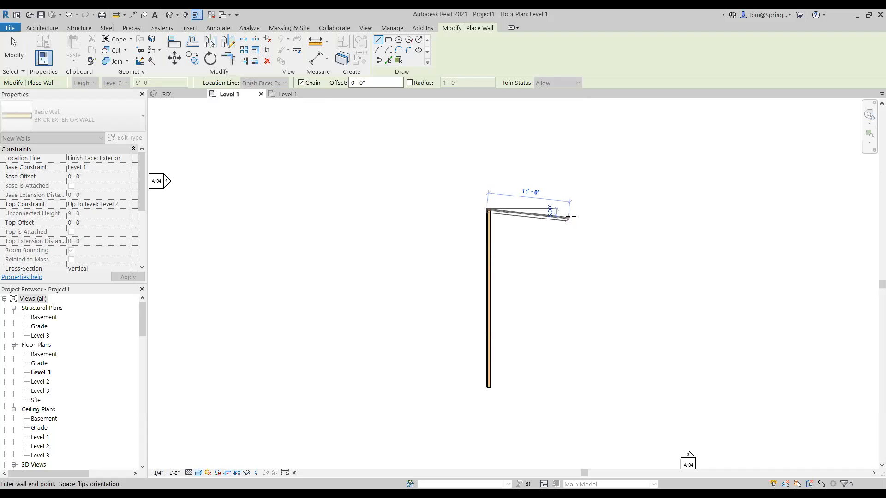
pyautogui.moveTo(578, 221); pyautogui.dragTo(387, 199, button='middle')
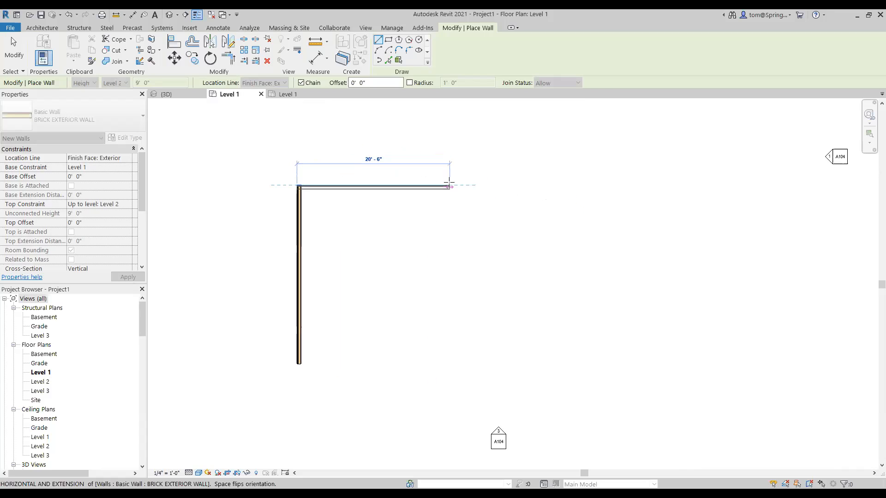
pyautogui.write('23')
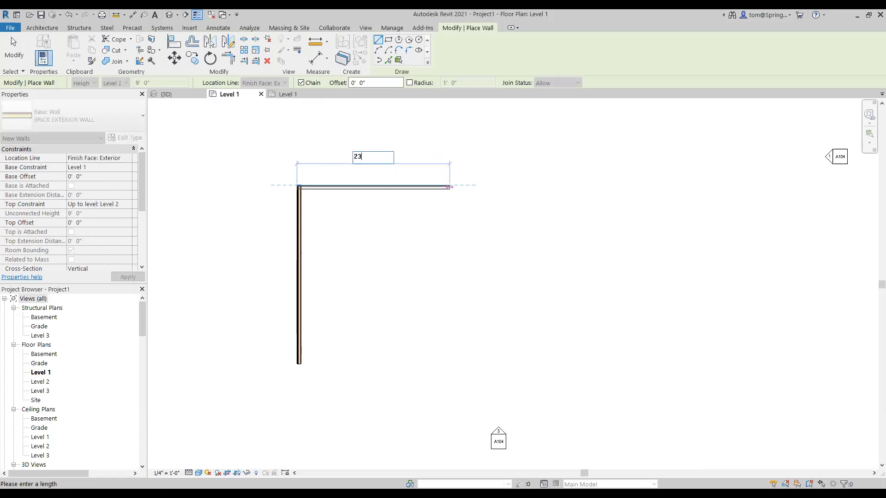
pyautogui.press('Return')
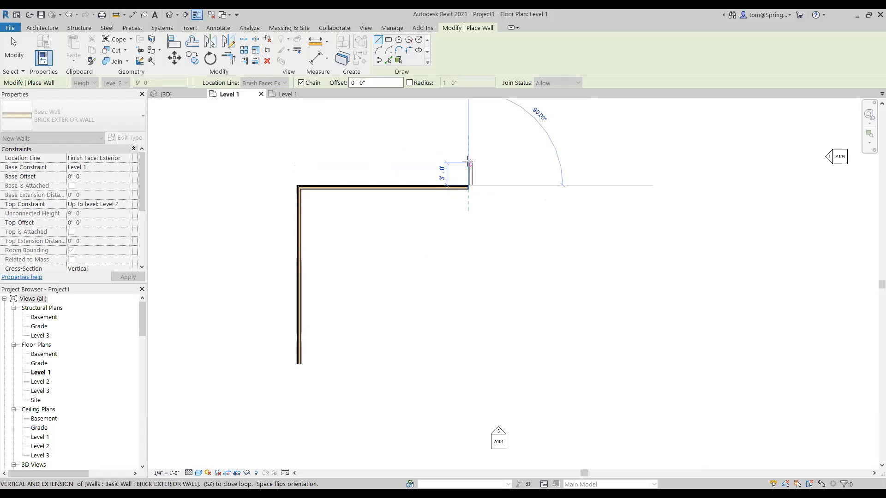
# Continue the chain with a 1'6" jog to the north and a 27-foot wall running east.
pyautogui.write("1'6")
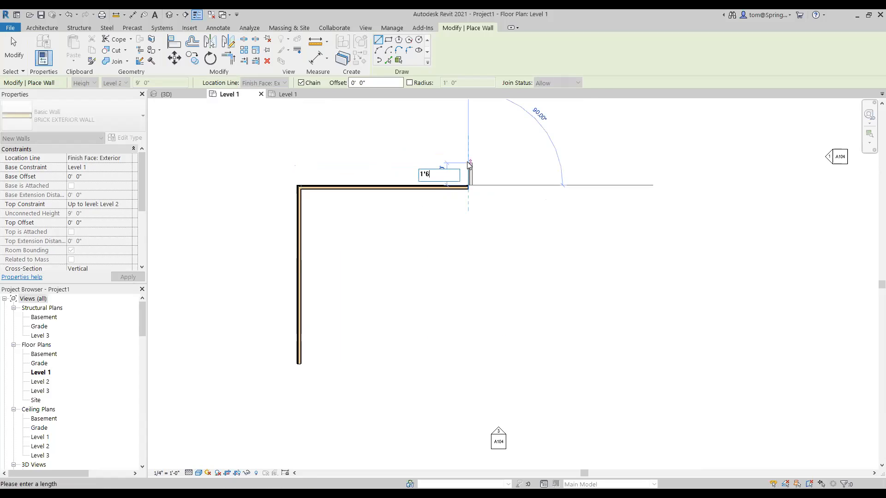
pyautogui.press('Return')
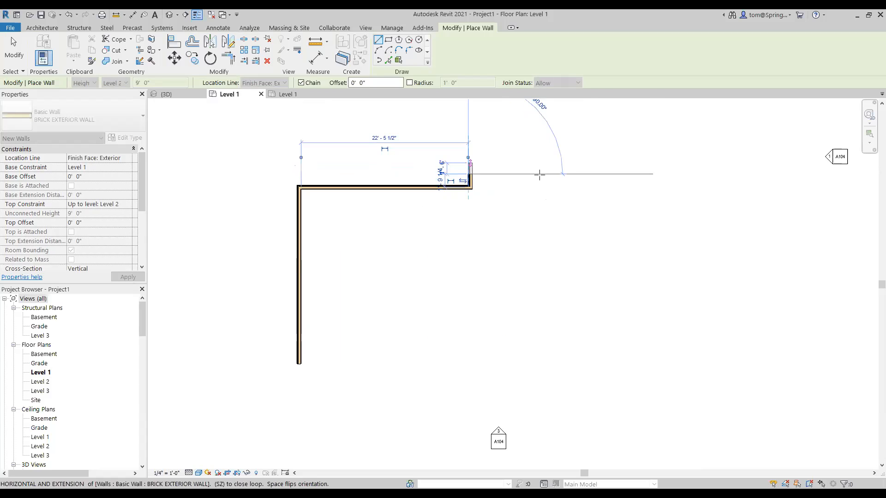
pyautogui.write('27')
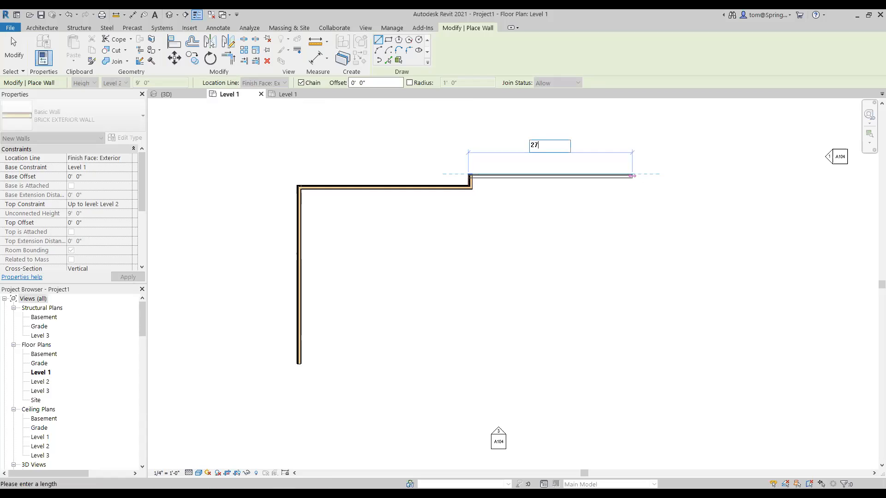
pyautogui.press('Return')
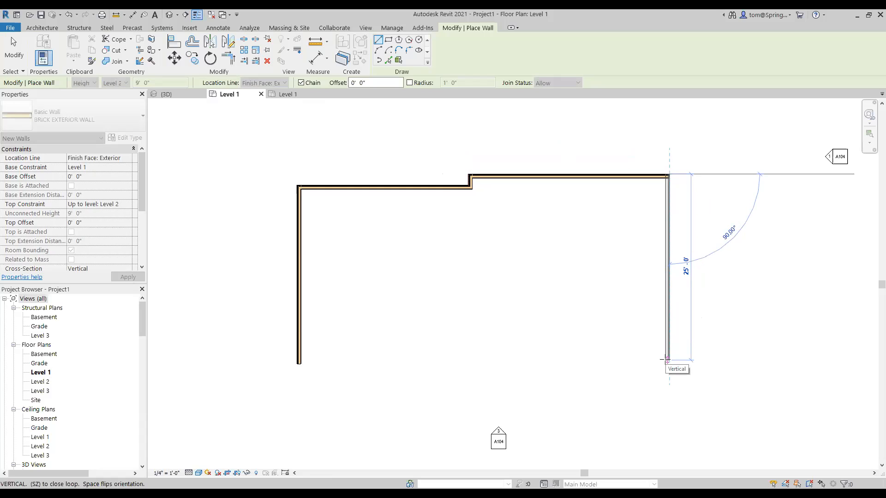
# Continue the chain with a 27-foot east wall running south and a 27-foot wall running back west.
pyautogui.write('2')
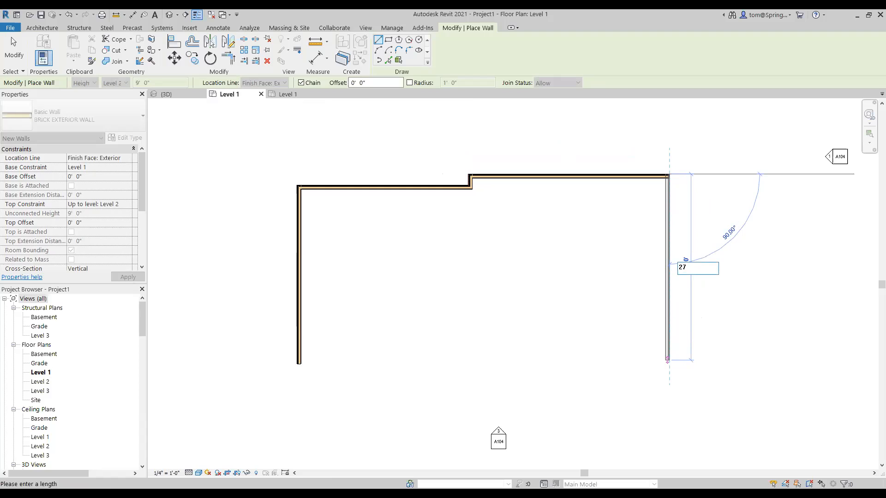
pyautogui.write('7')
pyautogui.press('Return')
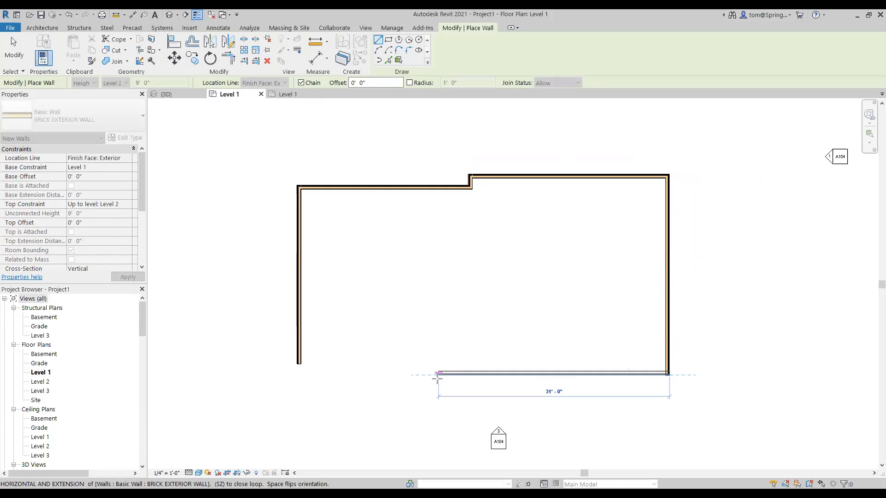
pyautogui.write('27')
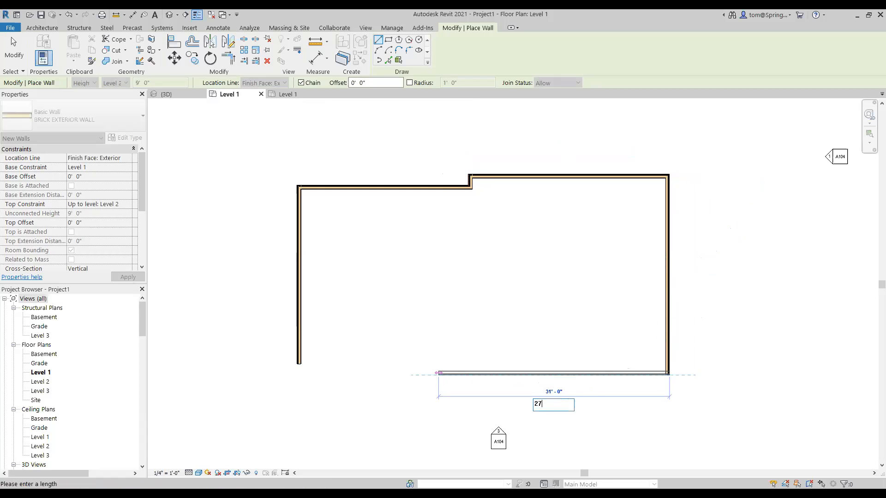
pyautogui.press('Return')
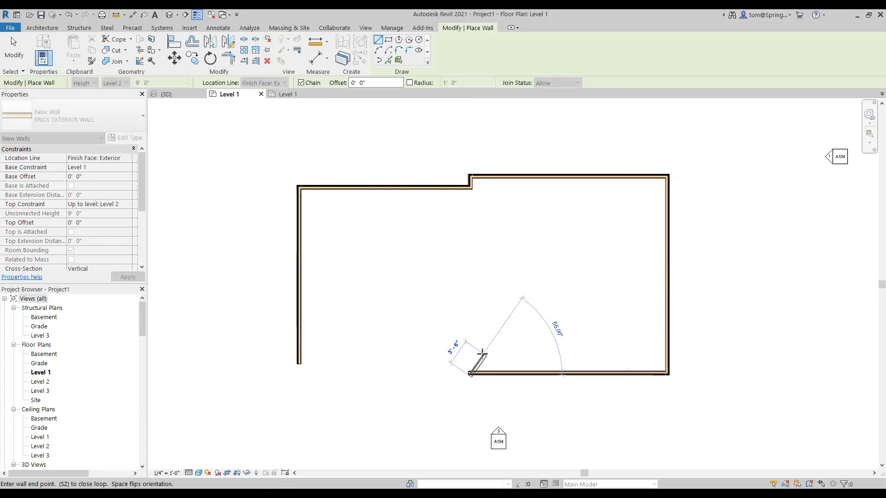
# Add a 1'-6" jog to the north, close the outline at the west wall's south end, and finish the wall chain.
pyautogui.write('1')
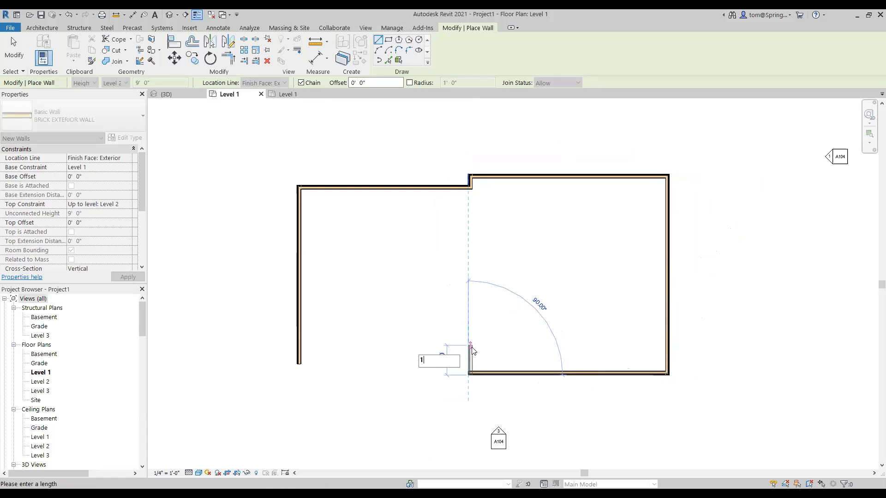
pyautogui.write("' - 6")
pyautogui.press('Return')
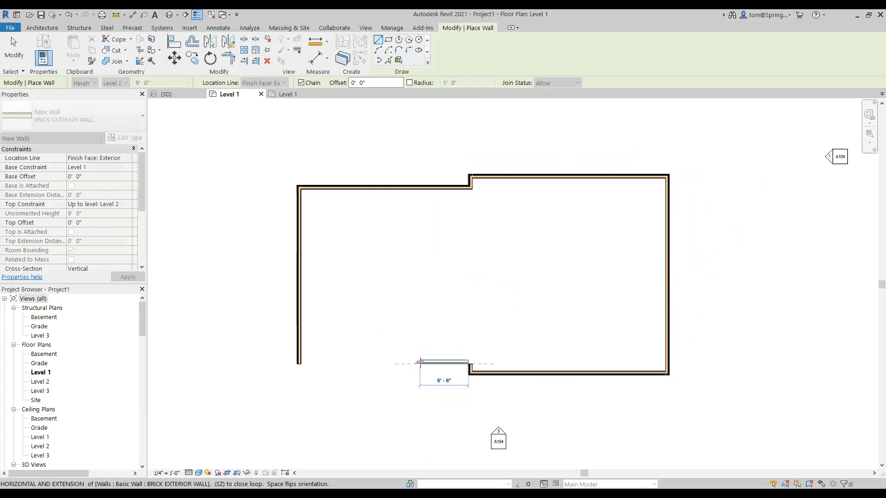
pyautogui.click(301, 364)
pyautogui.press('Escape')
pyautogui.scroll(2, 310, 372)
pyautogui.scroll(3, 307, 376)
pyautogui.press('Escape')
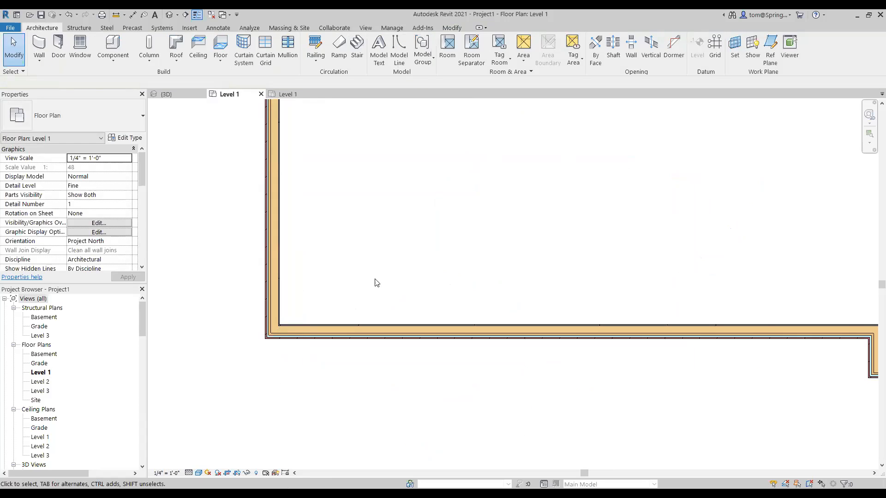
# Open Project1's default 3D view and examine the brick wall enclosure and its front jog from several angles.
pyautogui.scroll(-4, 507, 239)
pyautogui.moveTo(512, 245); pyautogui.dragTo(454, 257, button='middle')
pyautogui.scroll(1, 466, 251)
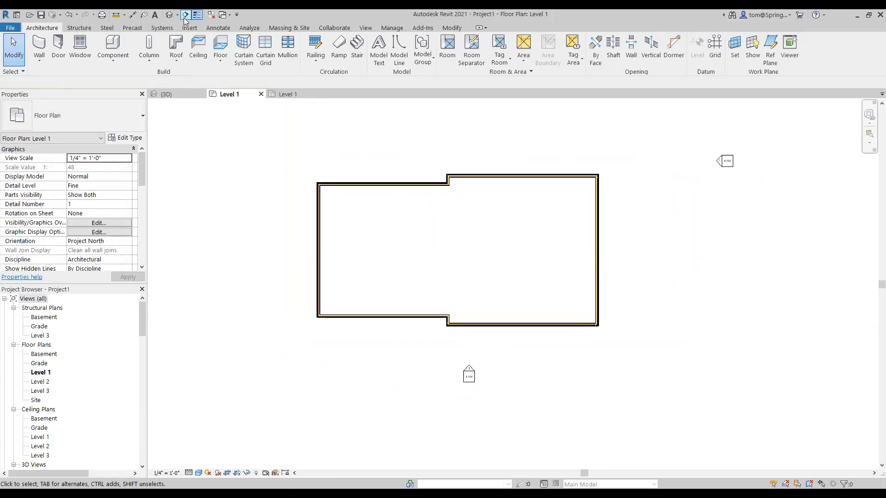
pyautogui.click(169, 16)
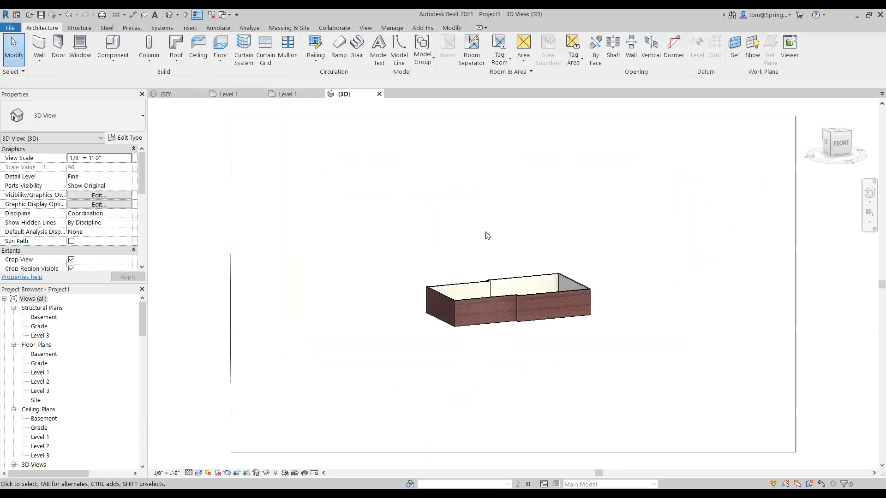
pyautogui.moveTo(621, 409); pyautogui.dragTo(505, 318, button='middle')
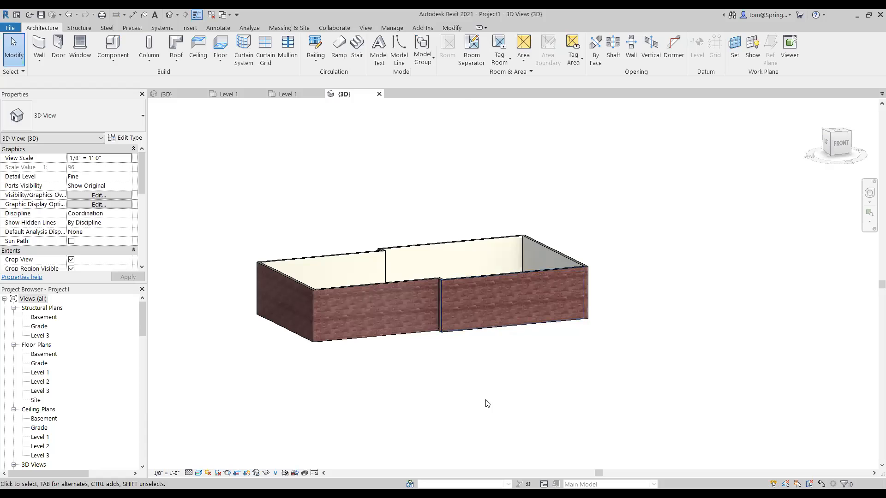
pyautogui.keyDown('shift'); pyautogui.moveTo(512, 371); pyautogui.dragTo(482, 379, button='middle'); pyautogui.keyUp('shift')
pyautogui.scroll(3, 483, 383)
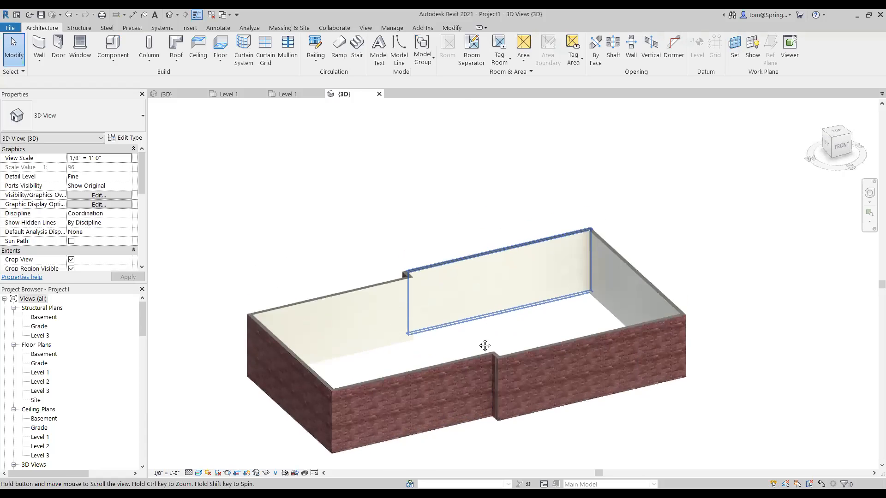
pyautogui.scroll(5, 484, 392)
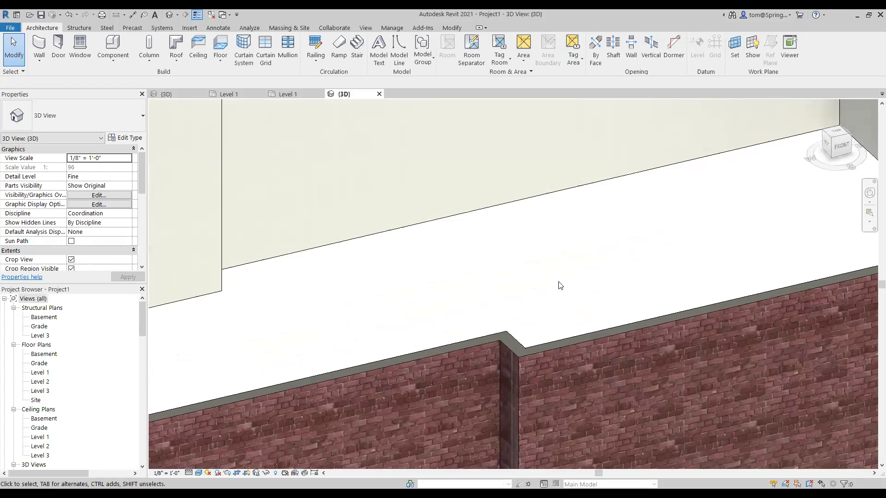
pyautogui.scroll(3, 511, 374)
pyautogui.scroll(2, 546, 291)
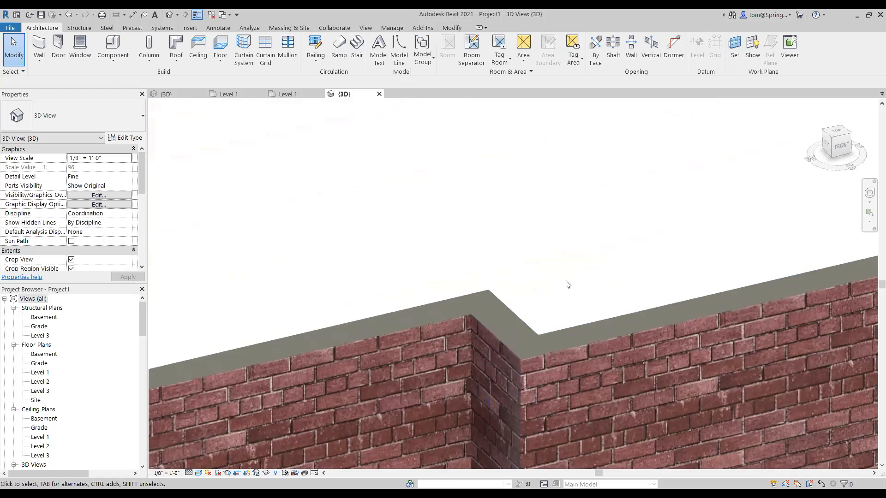
pyautogui.scroll(-7, 566, 289)
pyautogui.moveTo(547, 283); pyautogui.dragTo(543, 287, button='middle')
pyautogui.scroll(-1, 540, 276)
pyautogui.keyDown('shift'); pyautogui.moveTo(509, 276); pyautogui.dragTo(532, 253, button='middle'); pyautogui.keyUp('shift')
pyautogui.scroll(3, 522, 282)
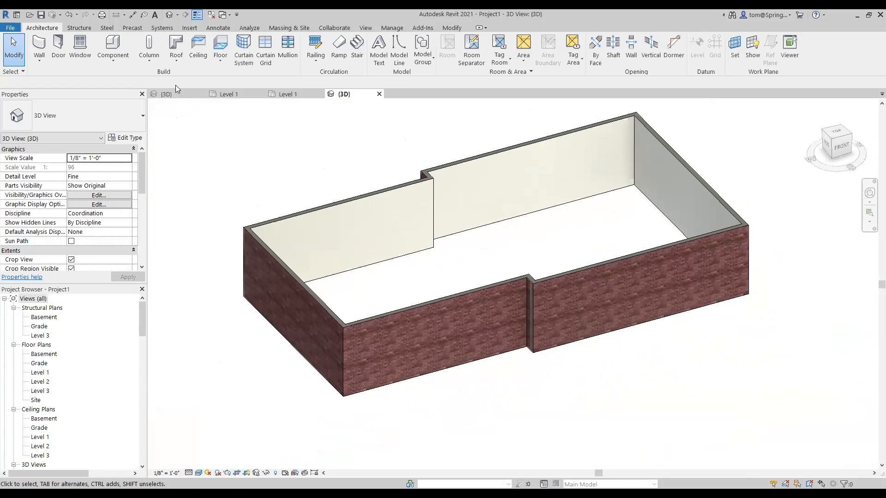
# Switch to the 3D view of Winthrop House - Phase 10.rvt and examine the base constraints of the garage and house front walls.
pyautogui.click(169, 95)
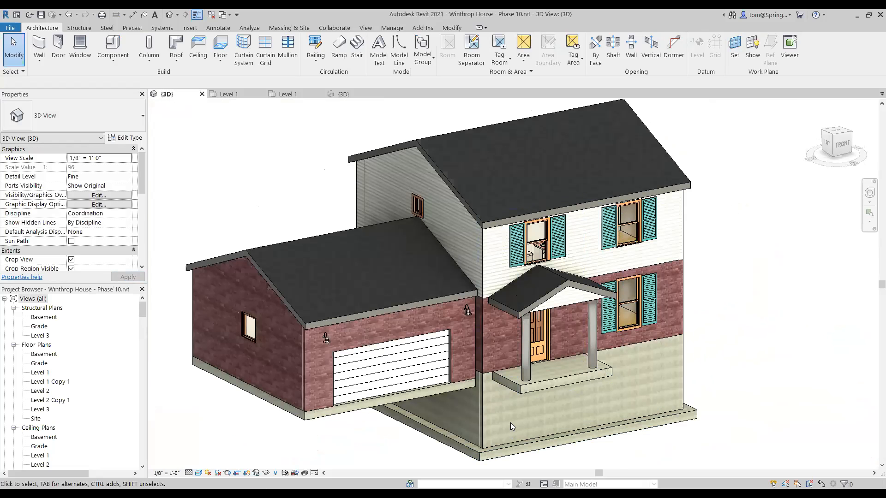
pyautogui.scroll(4, 510, 423)
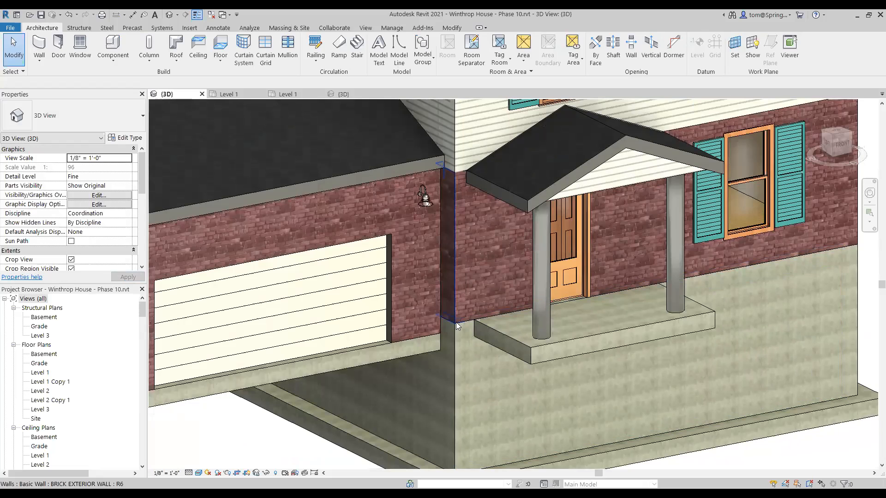
pyautogui.click(430, 323)
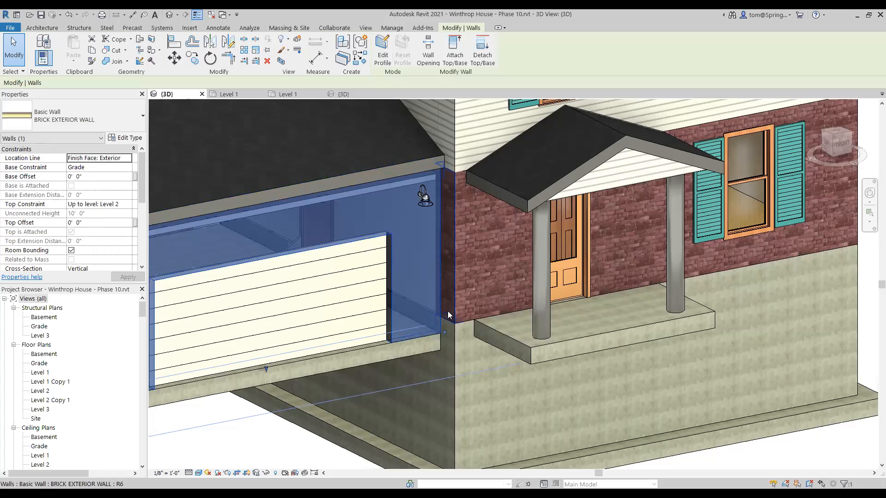
pyautogui.click(464, 307)
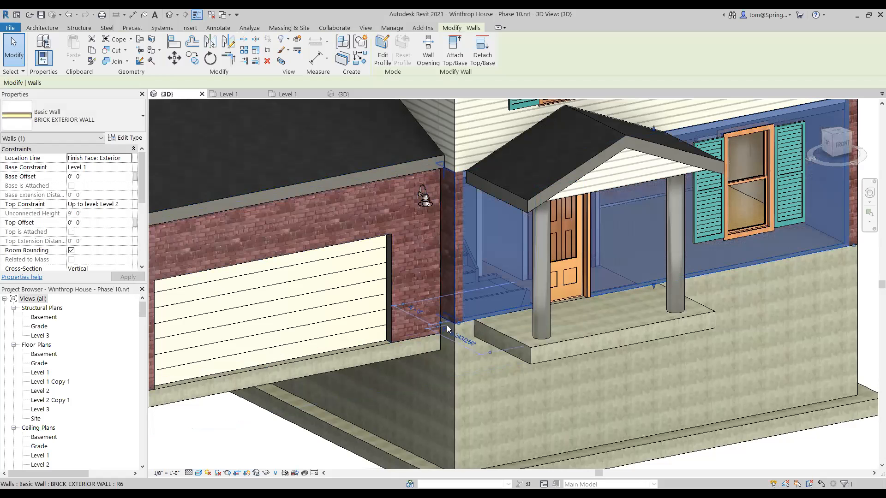
pyautogui.press('Escape')
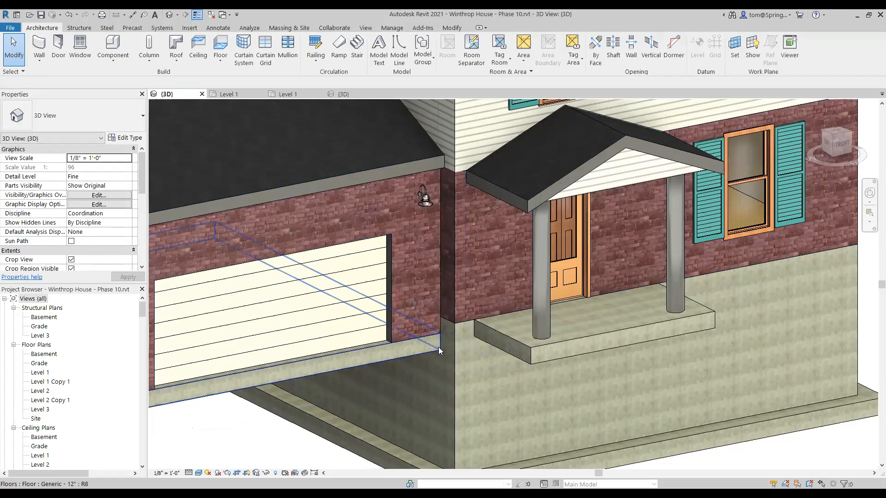
pyautogui.click(436, 324)
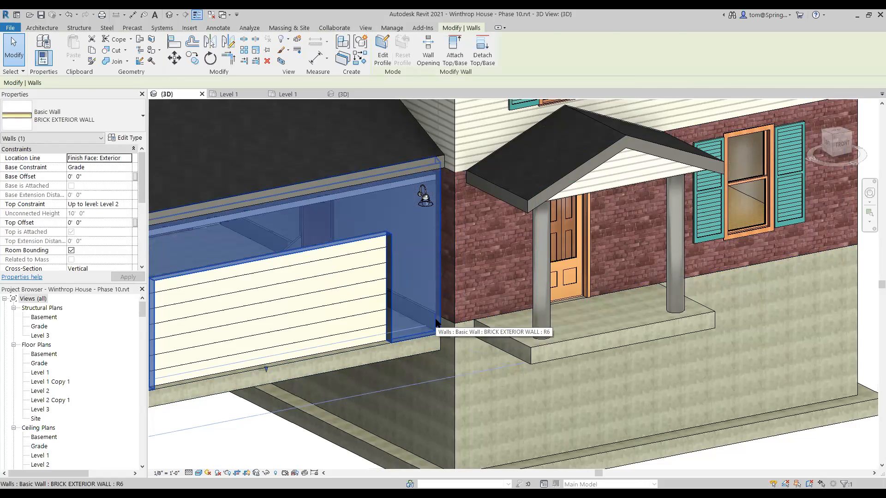
pyautogui.press('Escape')
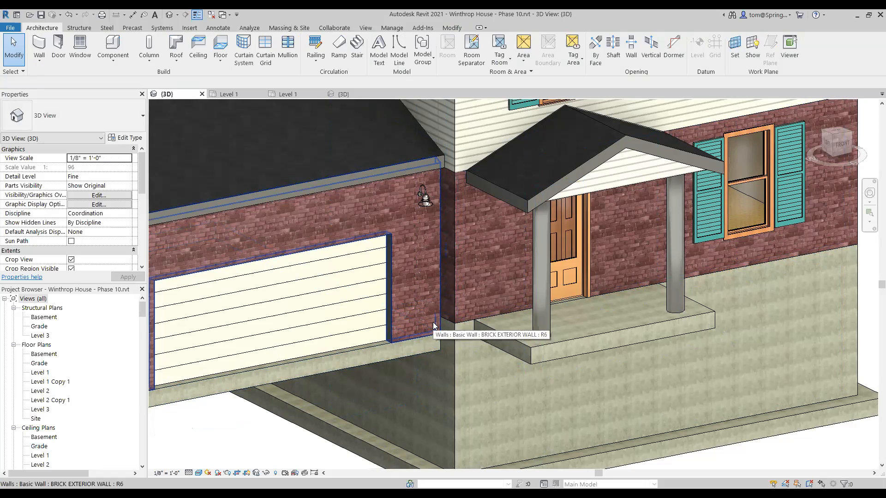
# In Project1's Level 1 plan, set the base constraint of the three garage walls to Grade.
pyautogui.scroll(-5, 411, 347)
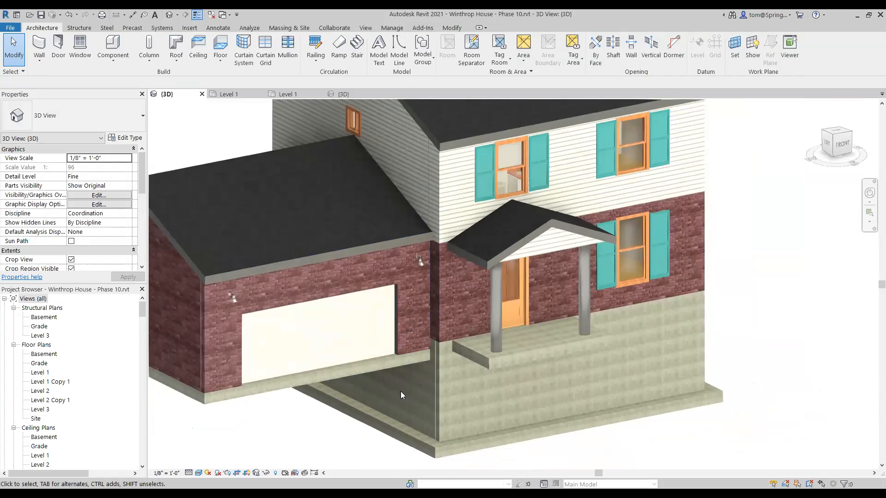
pyautogui.click(283, 94)
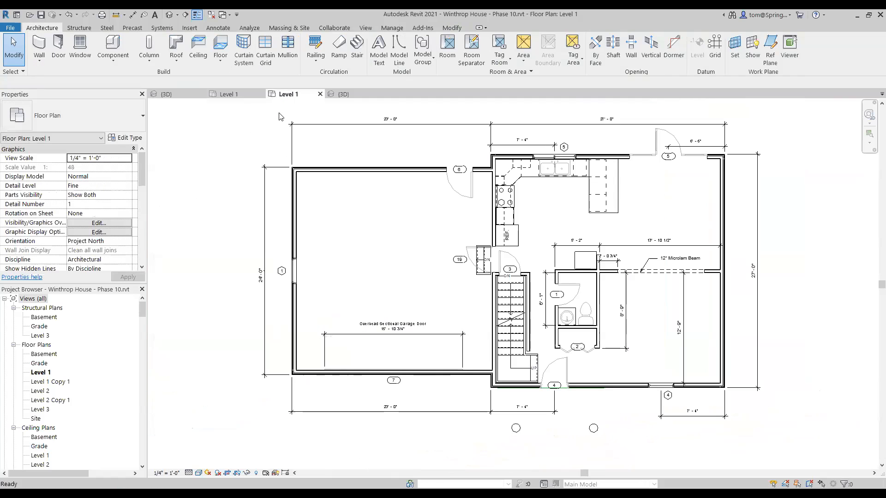
pyautogui.click(230, 94)
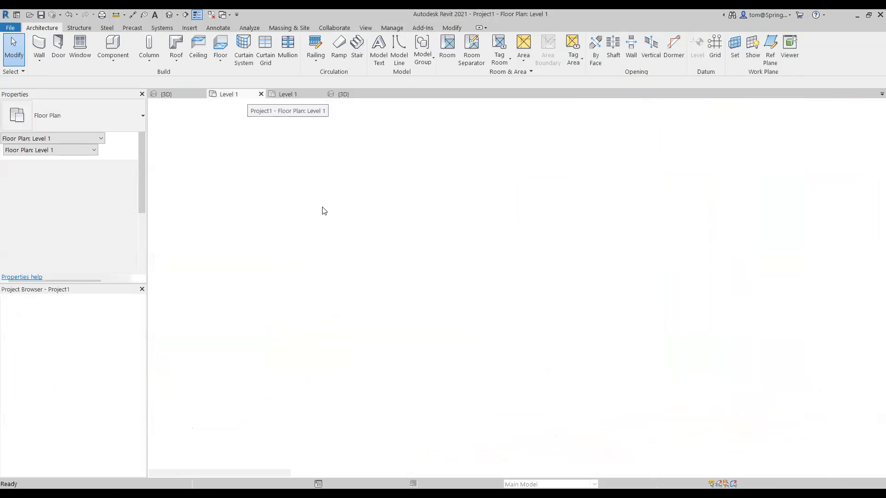
pyautogui.moveTo(411, 157); pyautogui.dragTo(277, 357)
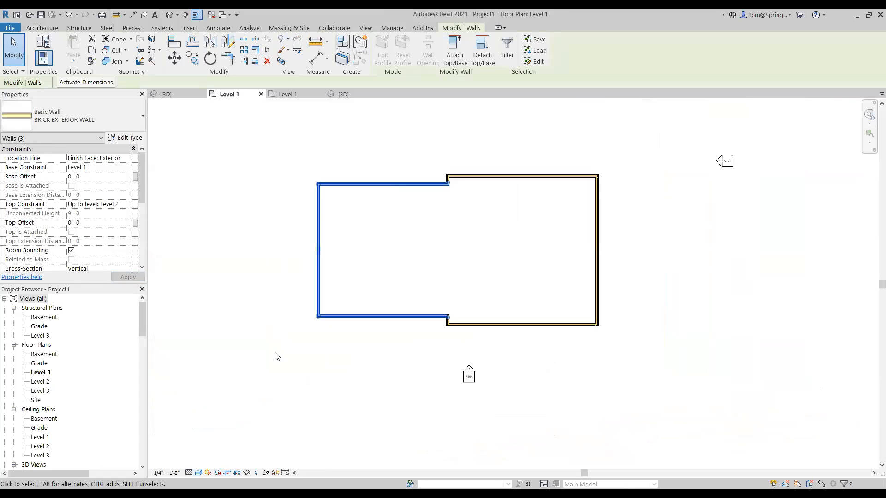
pyautogui.click(121, 168)
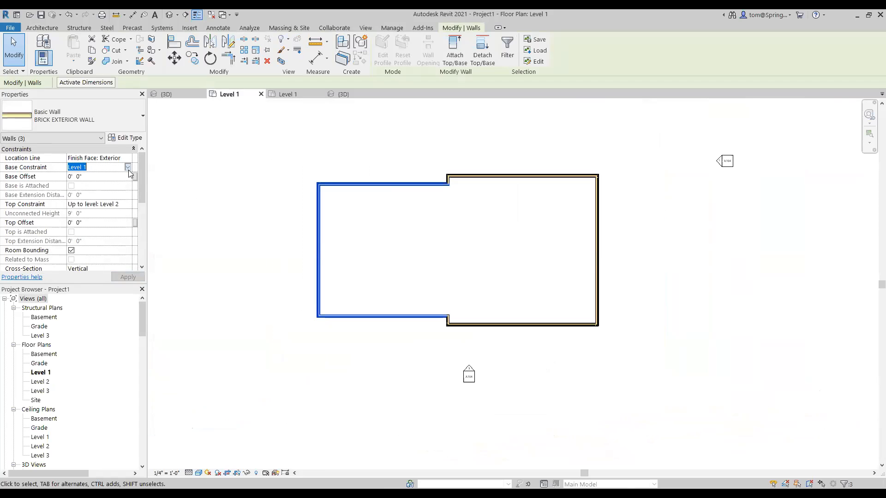
pyautogui.click(127, 168)
pyautogui.click(76, 184)
pyautogui.click(223, 208)
# Examine the garage wall bases at the front jog in Project1's 3D view, and return to its Level 1 plan.
pyautogui.click(170, 14)
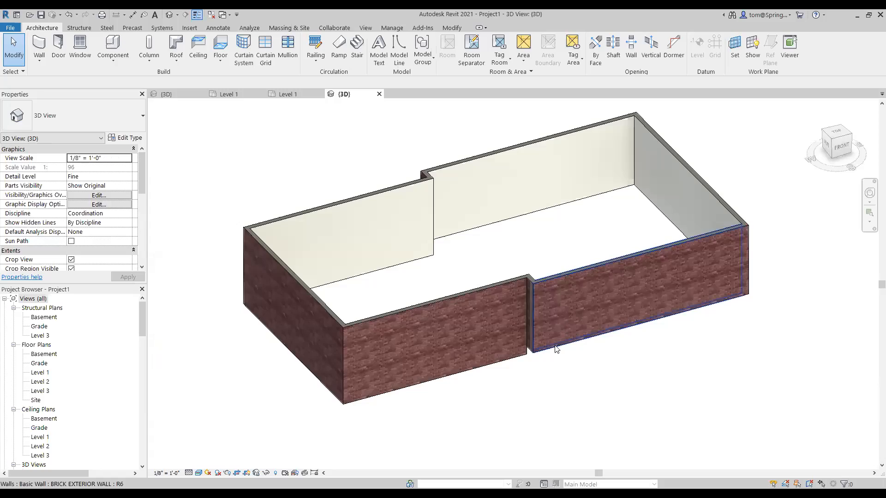
pyautogui.scroll(5, 552, 388)
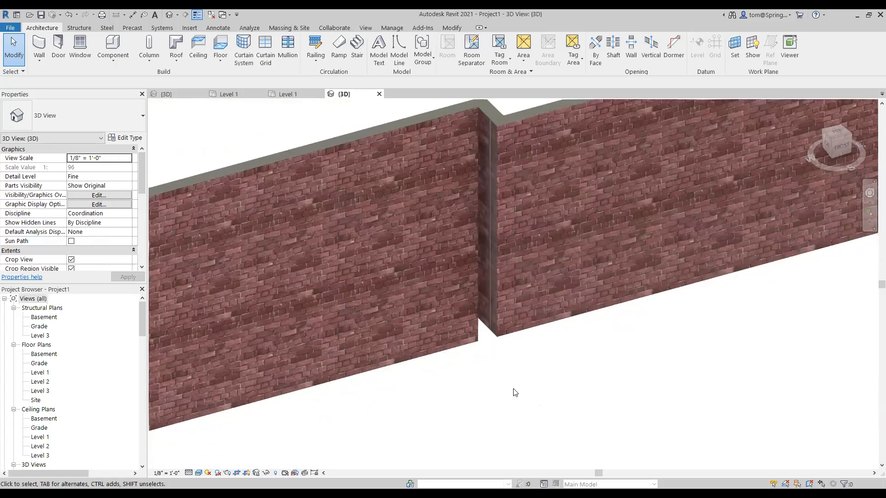
pyautogui.scroll(2, 490, 365)
pyautogui.scroll(4, 496, 332)
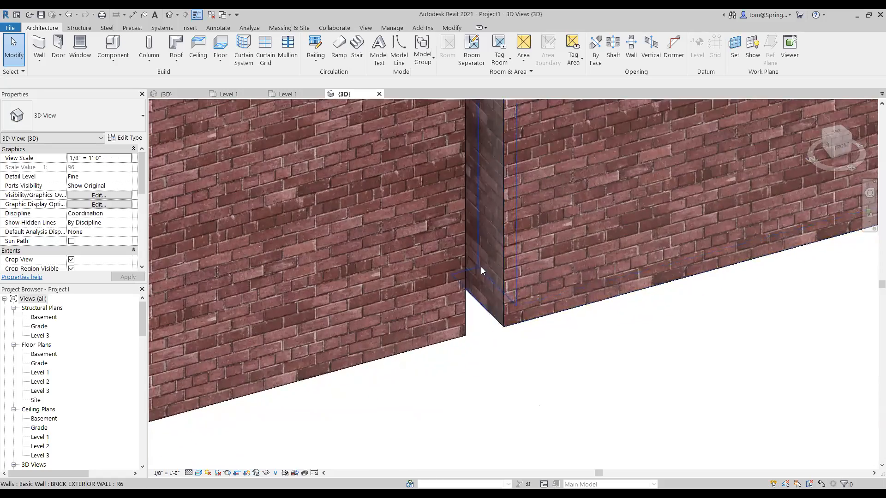
pyautogui.scroll(-5, 502, 409)
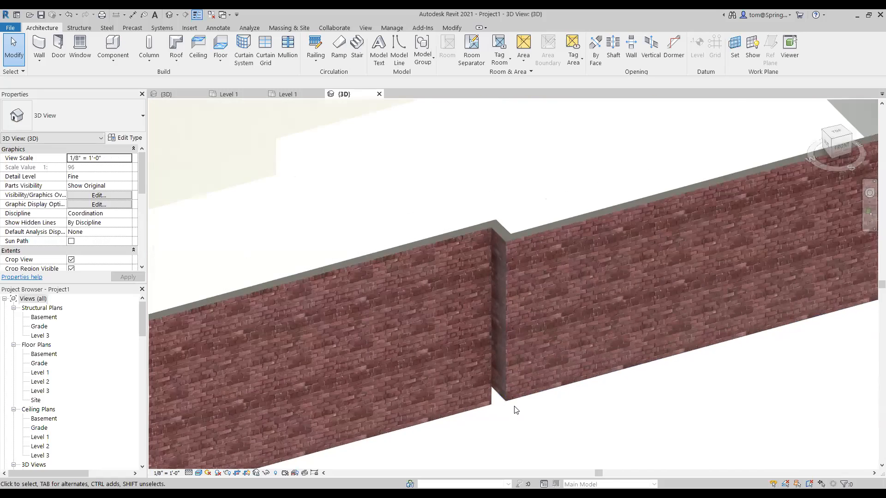
pyautogui.moveTo(524, 416); pyautogui.dragTo(493, 426, button='middle')
pyautogui.scroll(-2, 605, 417)
pyautogui.keyDown('shift'); pyautogui.moveTo(603, 415); pyautogui.dragTo(577, 368, button='middle'); pyautogui.keyUp('shift')
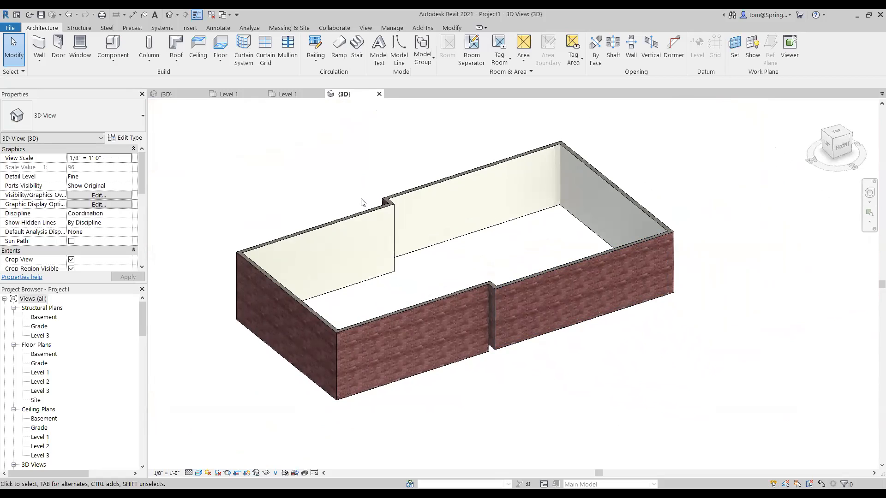
pyautogui.hotkey('ctrl', 'Tab')
pyautogui.hotkey('ctrl', 'Tab')
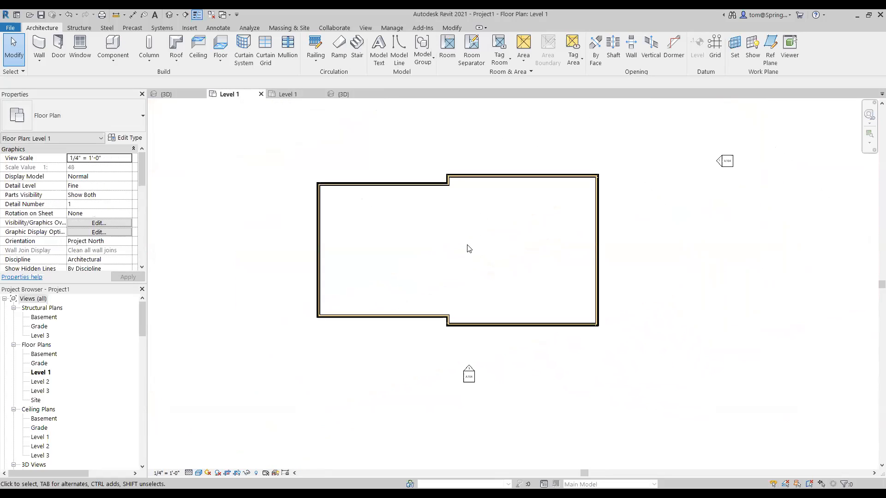
pyautogui.scroll(2, 469, 247)
pyautogui.moveTo(469, 296); pyautogui.dragTo(450, 352, button='middle')
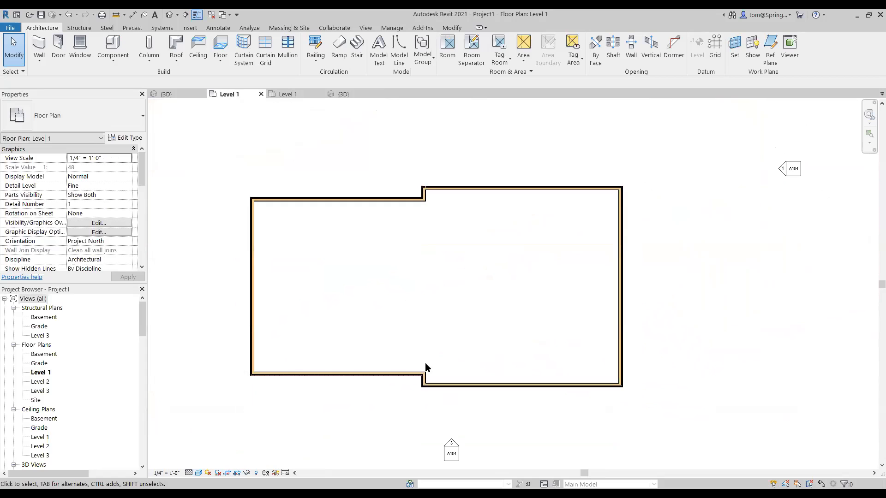
# In the Winthrop House Level 1 plan, inspect the type and layer structure of the wall between garage and house.
pyautogui.click(293, 94)
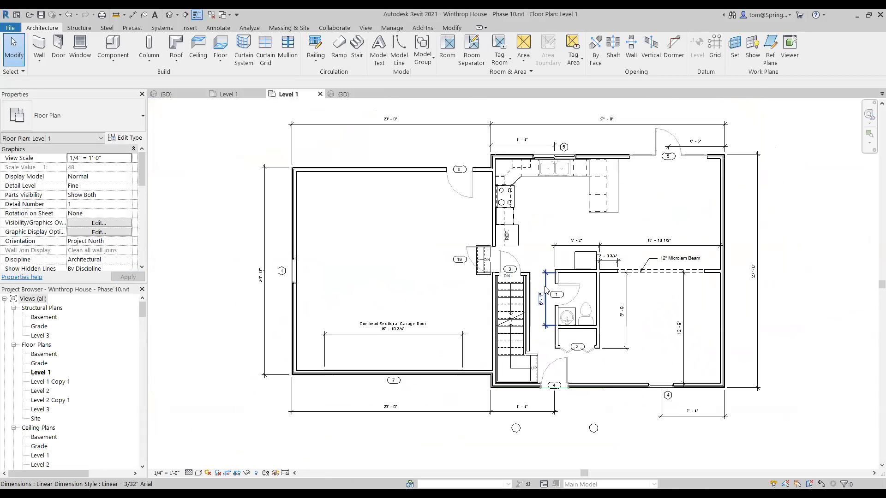
pyautogui.scroll(1, 546, 283)
pyautogui.click(485, 192)
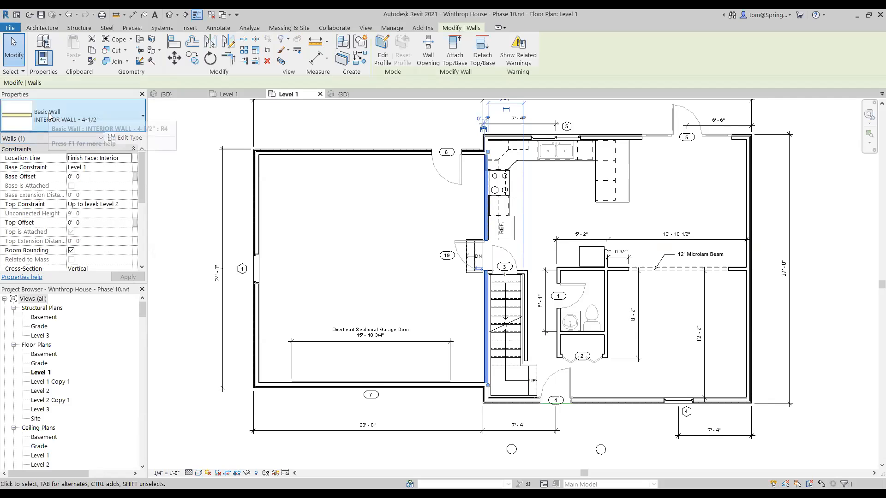
pyautogui.click(133, 140)
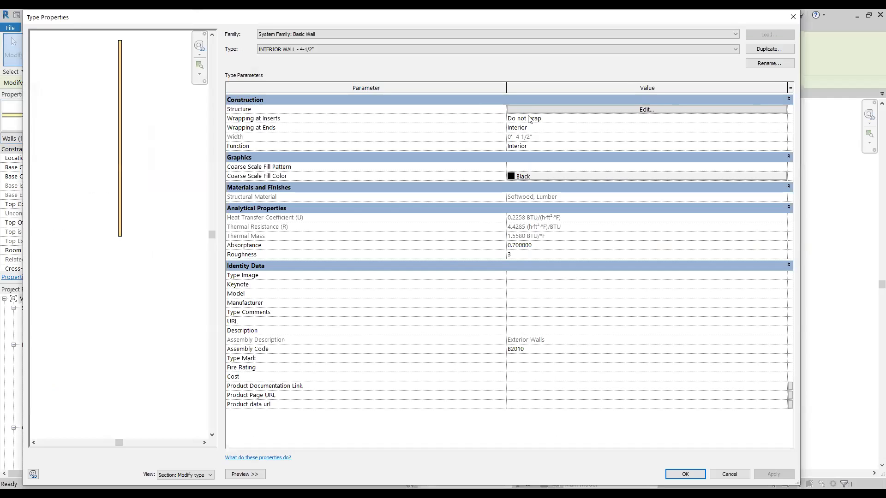
pyautogui.click(530, 110)
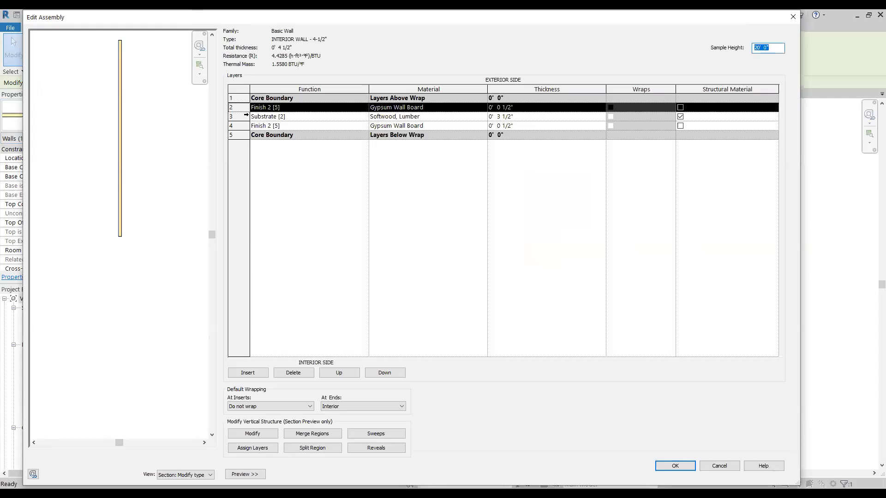
pyautogui.scroll(2, 114, 161)
pyautogui.scroll(2, 114, 160)
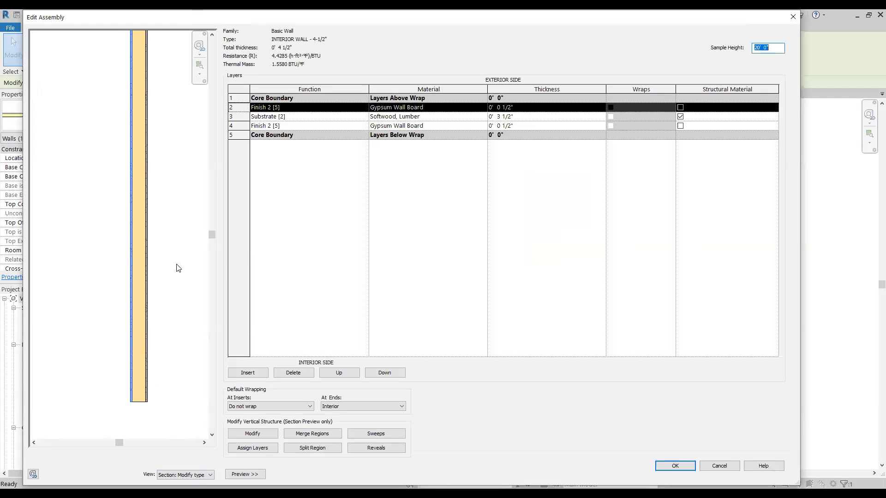
pyautogui.scroll(2, 178, 268)
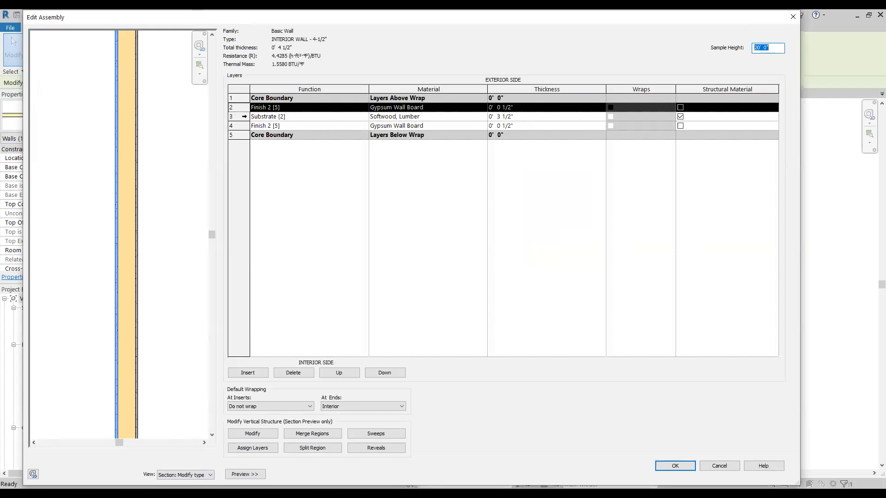
pyautogui.click(245, 116)
pyautogui.click(241, 126)
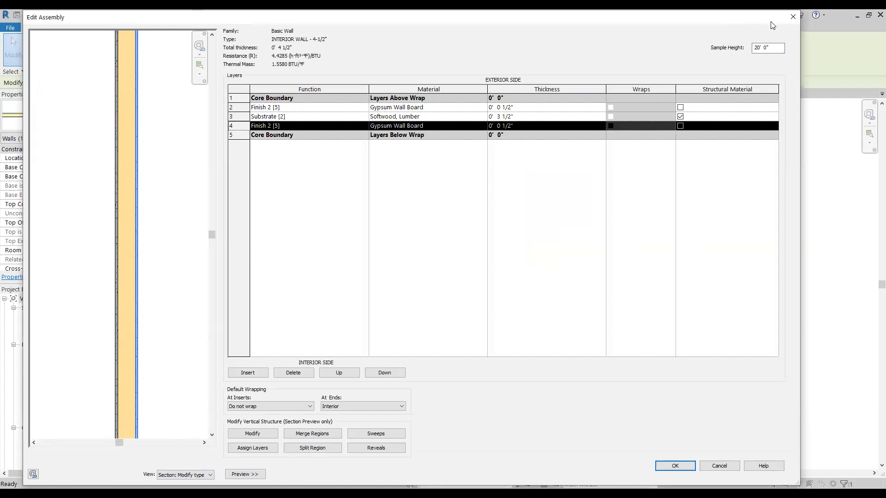
pyautogui.click(792, 16)
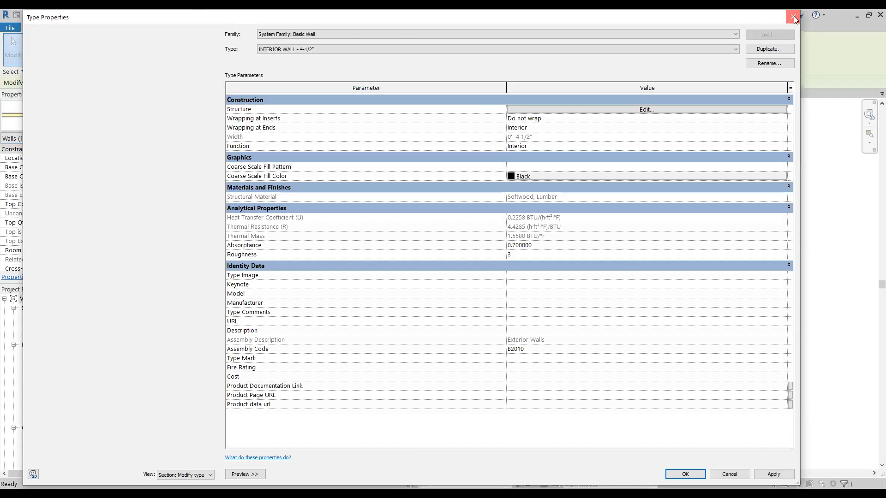
pyautogui.click(794, 17)
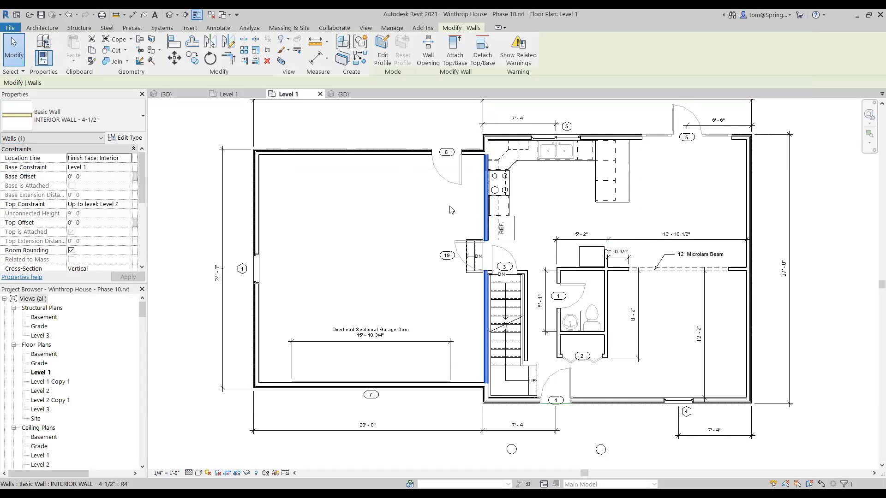
pyautogui.click(318, 202)
# In Project1's Level 1 plan, draw an INTERIOR WALL - 4-1/2" between garage and house, from the south jog's inside corner north to the opposite jog.
pyautogui.click(233, 94)
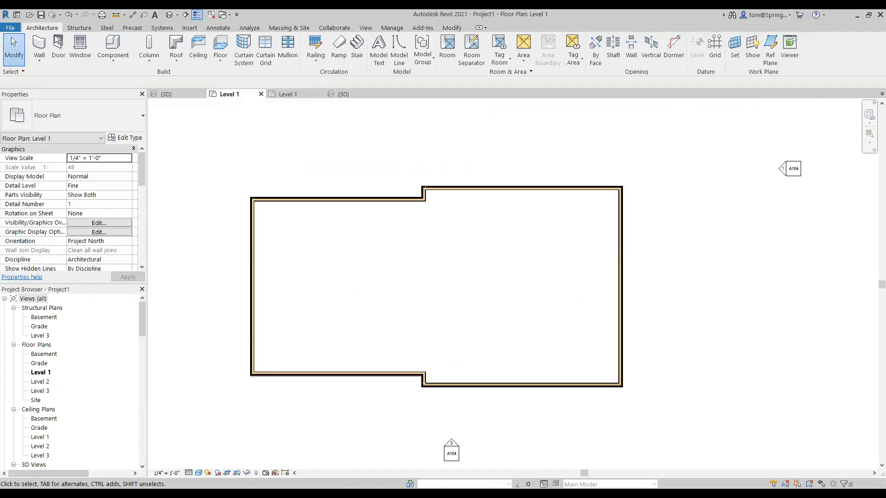
pyautogui.click(39, 59)
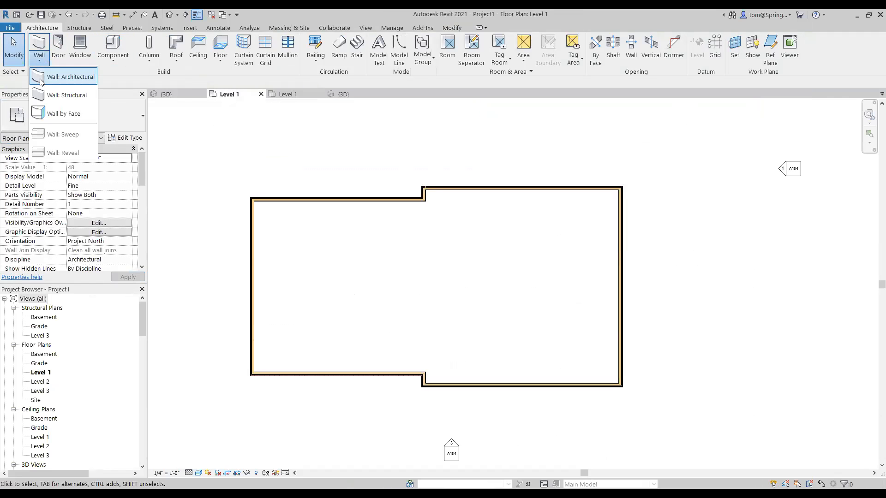
pyautogui.click(41, 81)
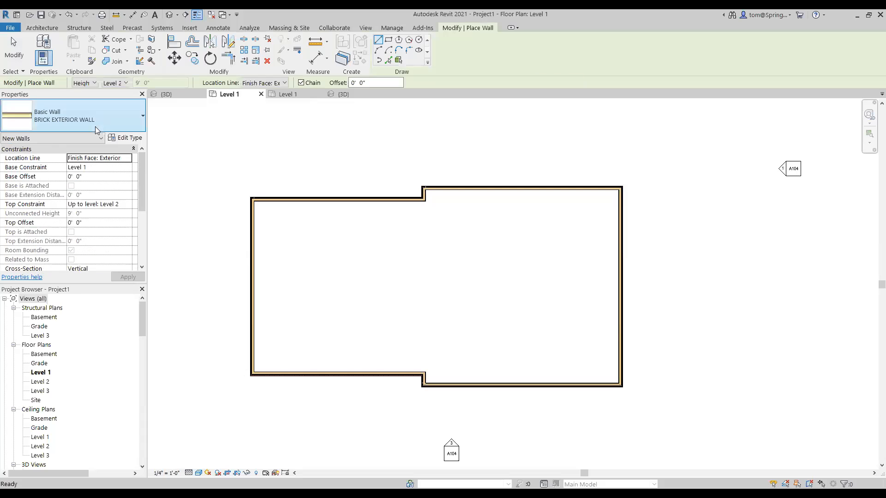
pyautogui.click(140, 119)
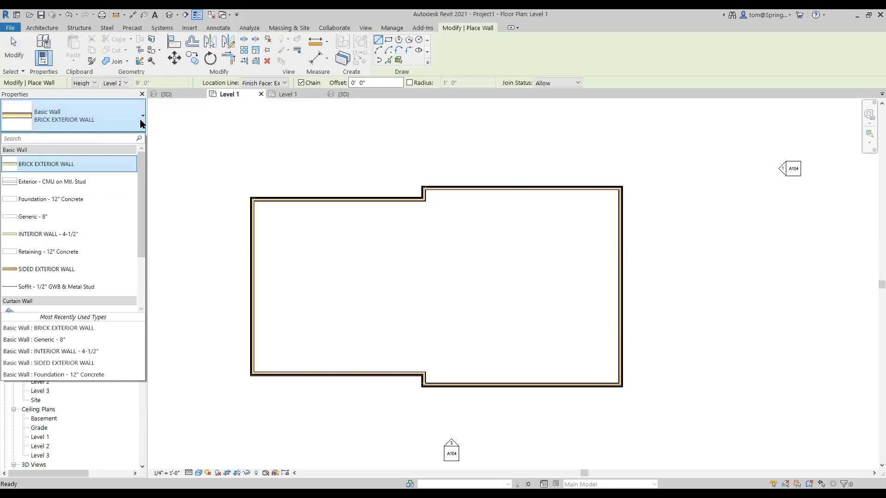
pyautogui.click(86, 231)
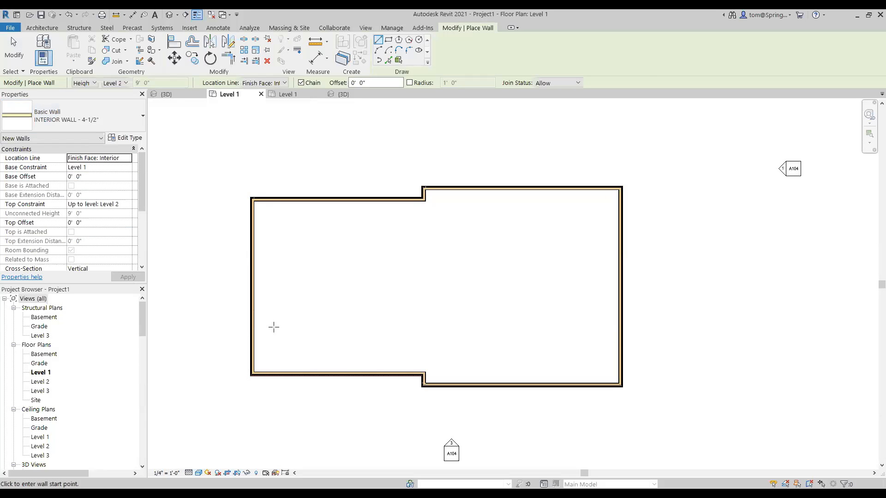
pyautogui.scroll(2, 401, 385)
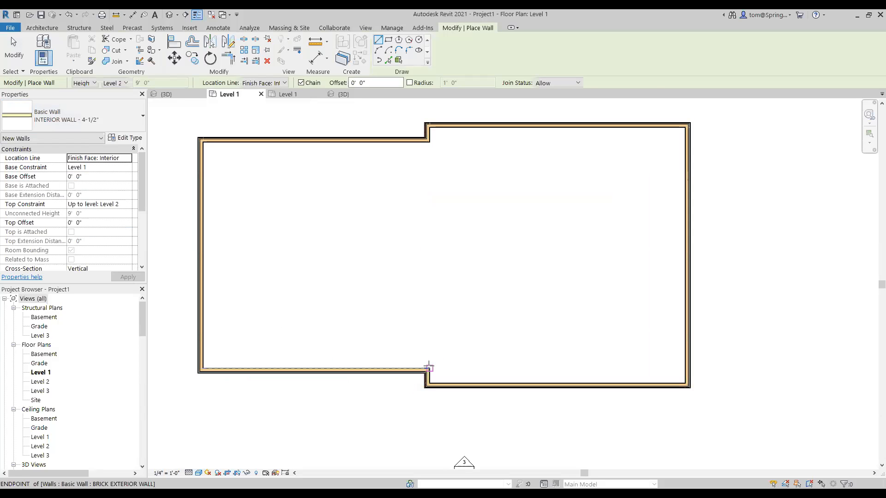
pyautogui.click(429, 368)
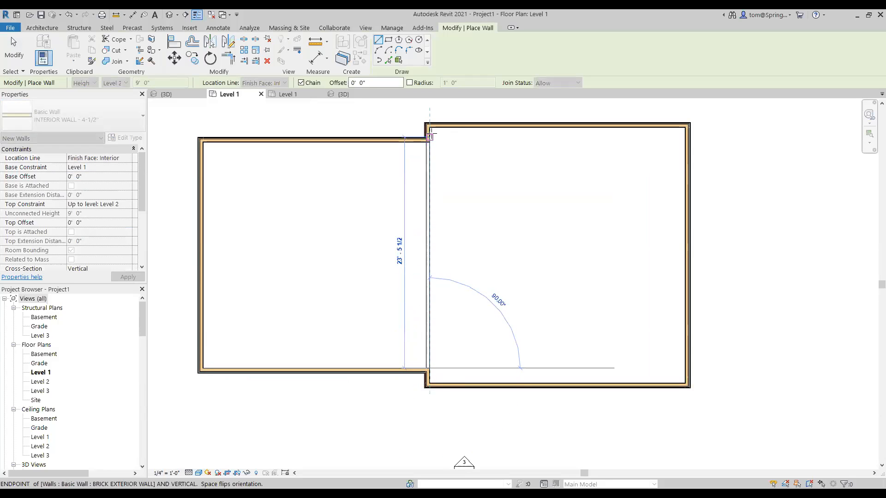
pyautogui.press('Escape')
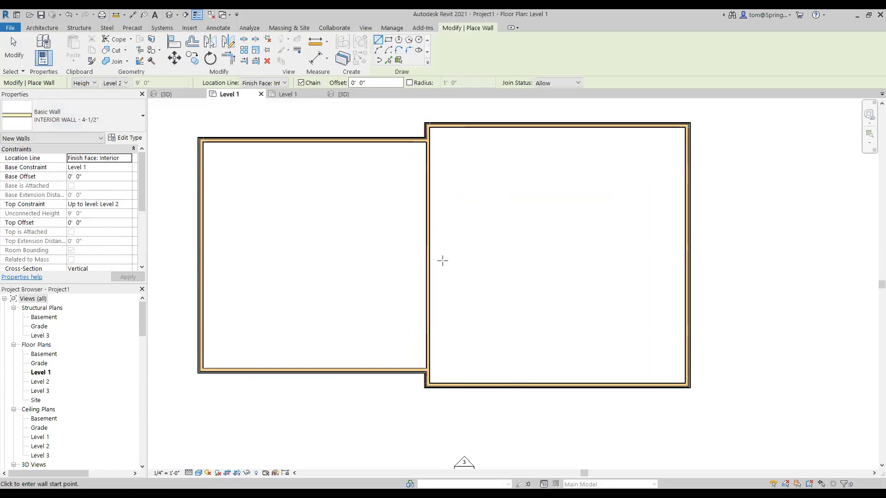
pyautogui.press('Escape')
# Check the new garage partition wall's properties in the Level 1 plan and in Project1's 3D view.
pyautogui.click(429, 273)
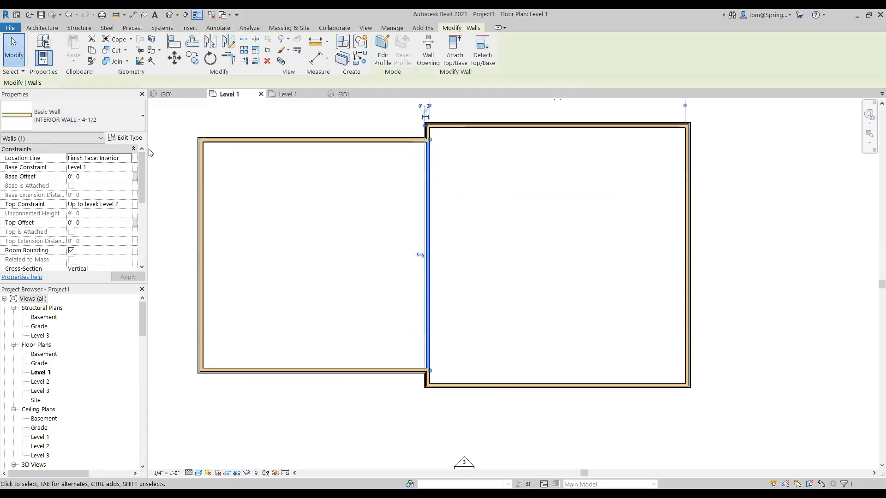
pyautogui.click(452, 275)
pyautogui.scroll(-4, 506, 246)
pyautogui.moveTo(491, 213); pyautogui.dragTo(446, 193, button='middle')
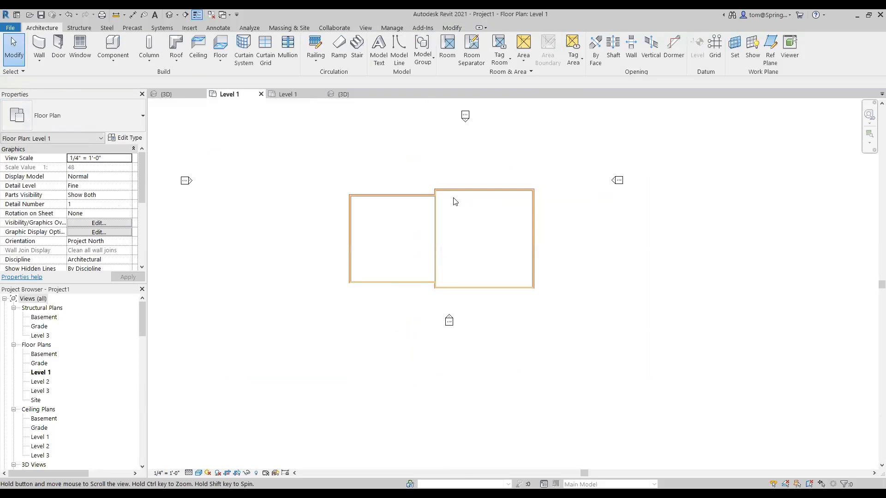
pyautogui.click(189, 99)
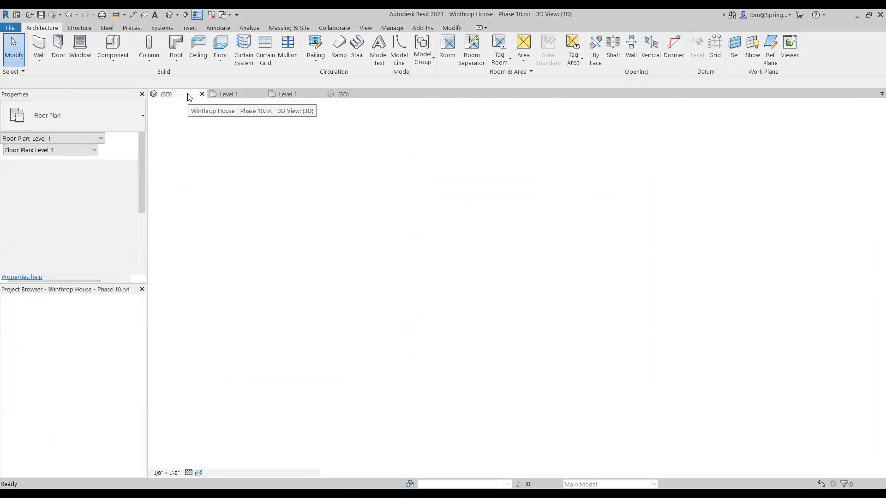
pyautogui.click(351, 95)
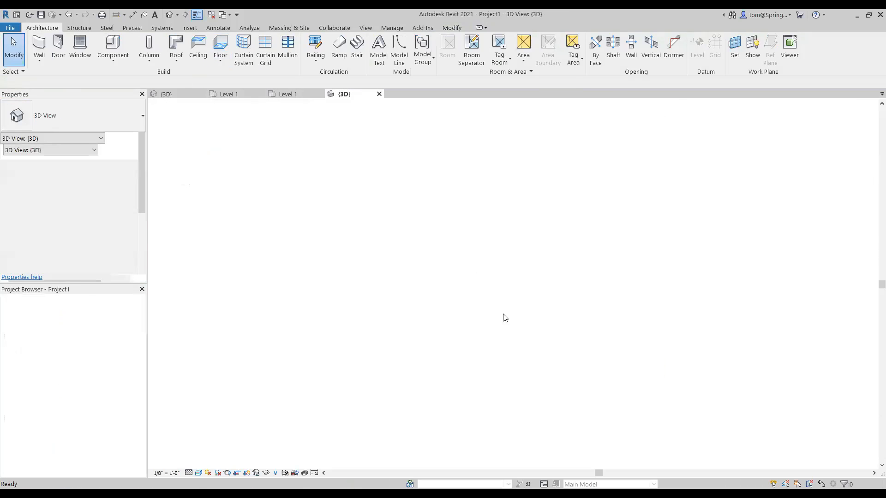
pyautogui.scroll(2, 492, 250)
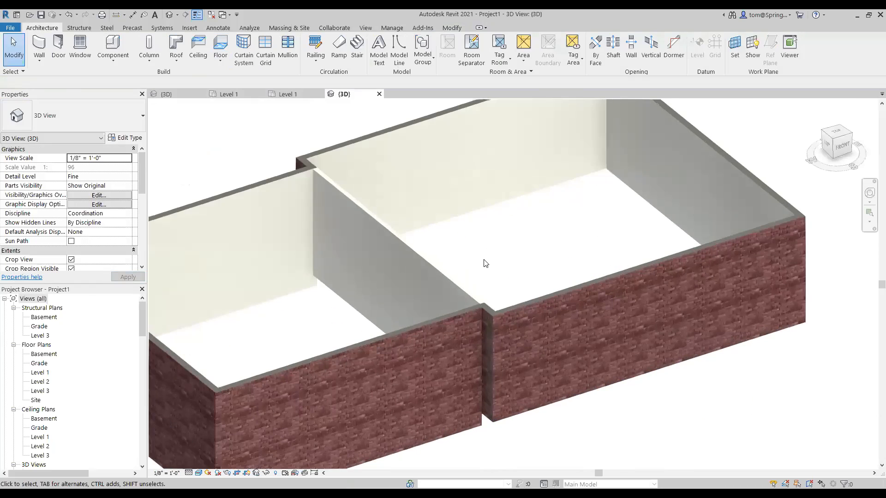
pyautogui.click(433, 262)
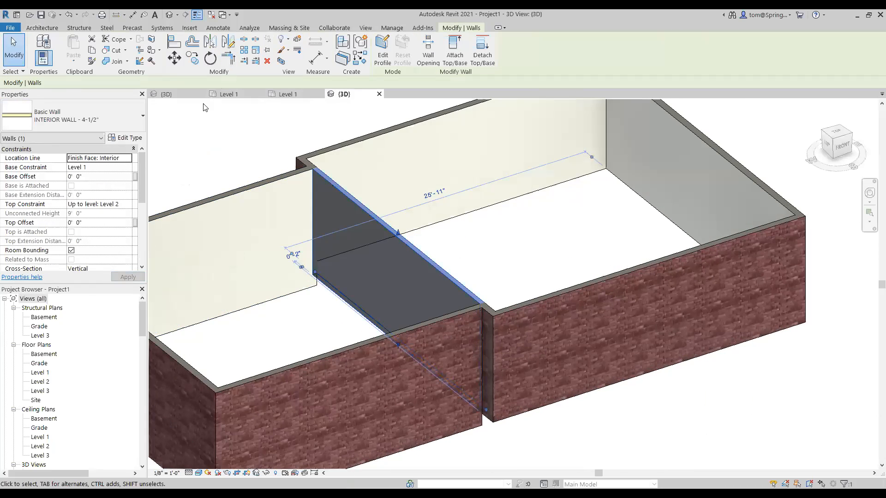
# Set the base constraint of the partition wall between garage and house to Grade.
pyautogui.click(124, 167)
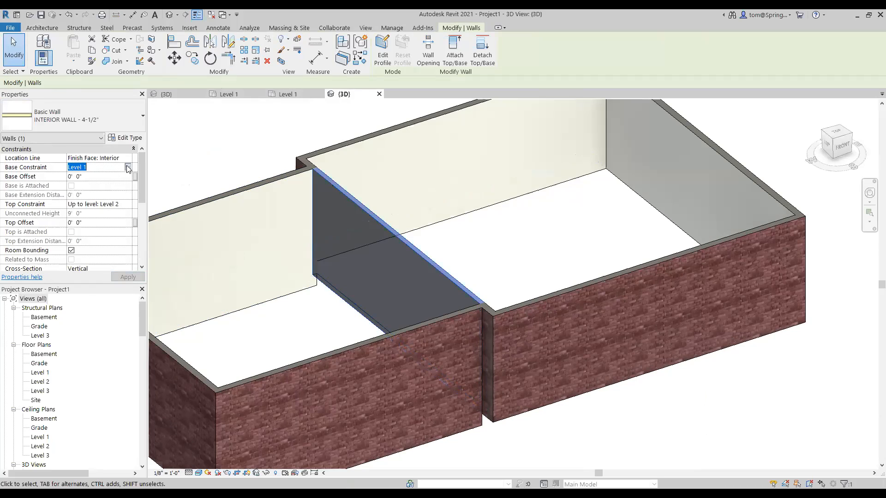
pyautogui.click(128, 167)
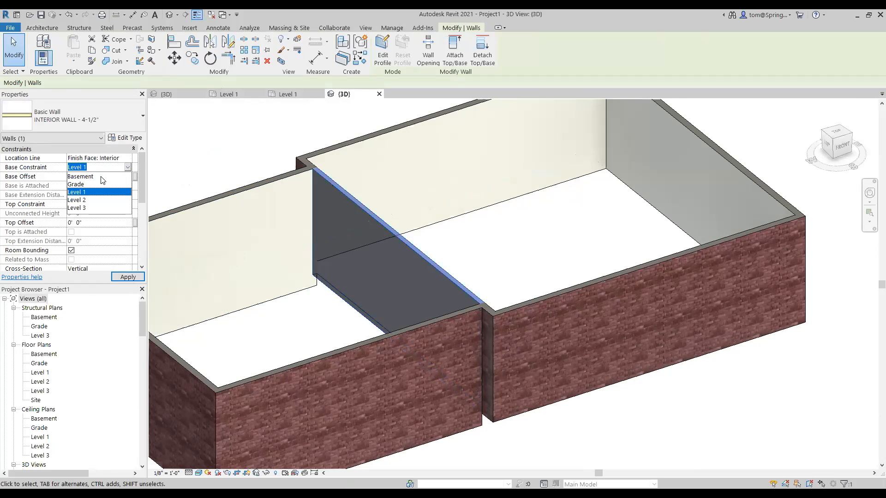
pyautogui.click(215, 159)
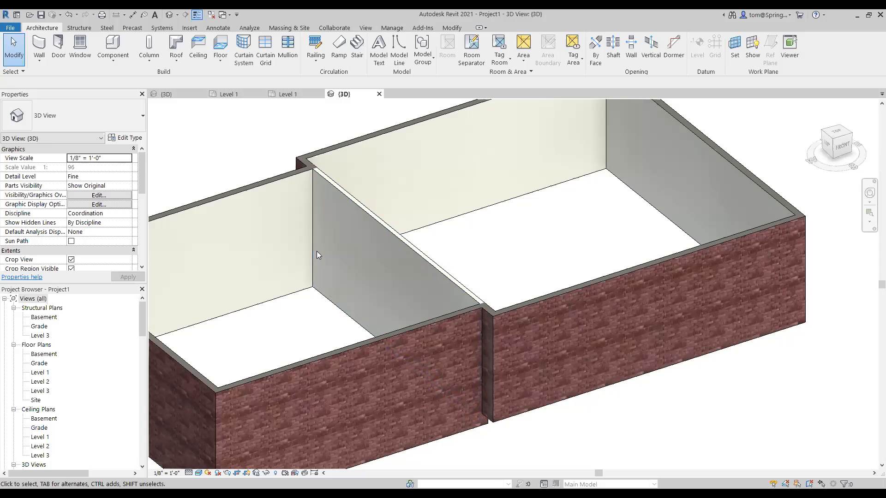
pyautogui.scroll(-5, 253, 163)
pyautogui.moveTo(254, 162); pyautogui.dragTo(346, 180, button='middle')
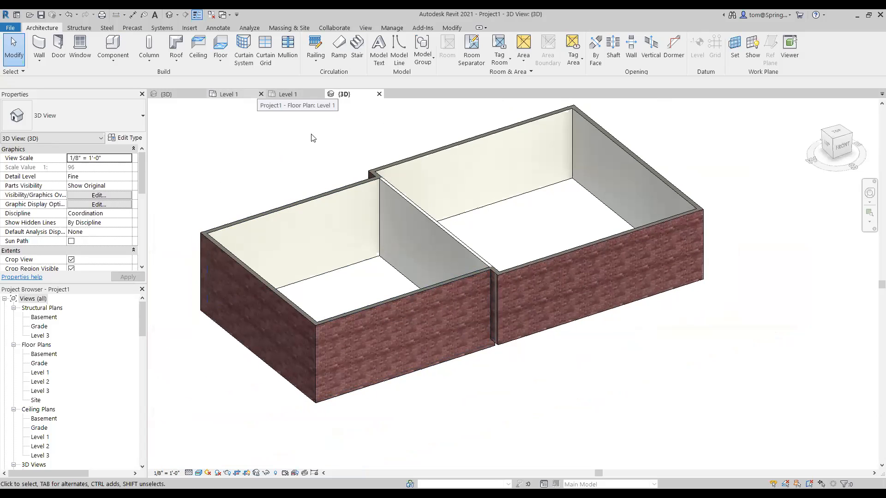
# Compare Project1's Level 1 plan with the Winthrop House Level 1 plan, dismissing the save reminder, and examine door 6 in the garage's north wall.
pyautogui.click(252, 94)
pyautogui.scroll(3, 433, 229)
pyautogui.scroll(2, 475, 229)
pyautogui.moveTo(476, 233); pyautogui.dragTo(459, 259, button='middle')
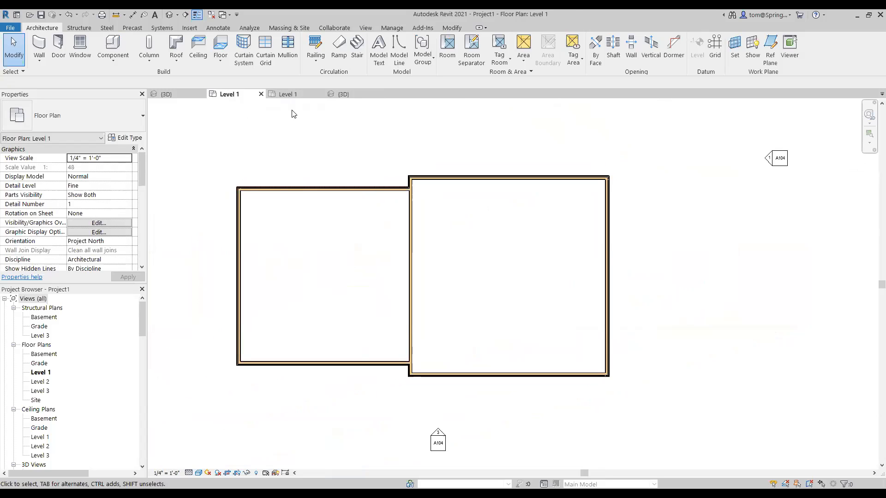
pyautogui.click(289, 94)
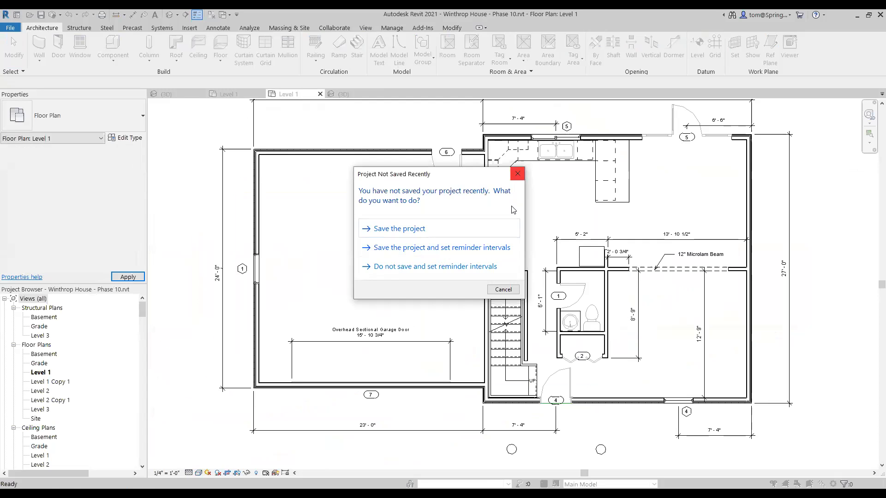
pyautogui.click(518, 175)
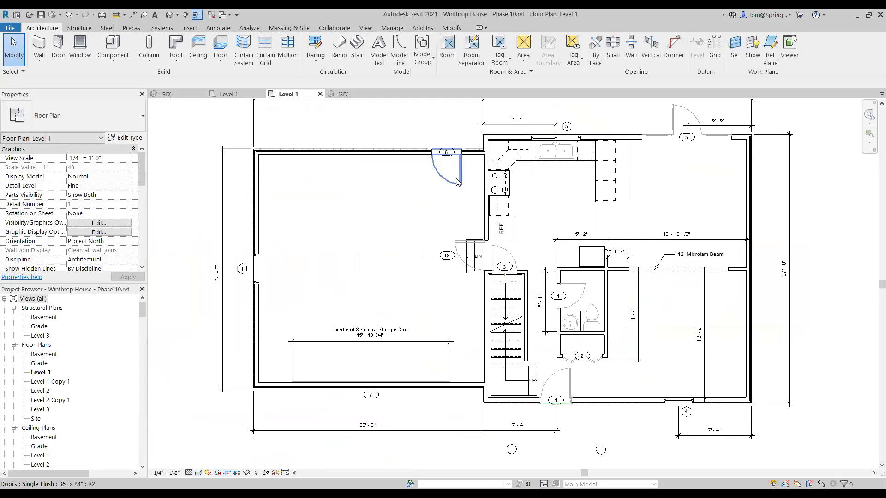
pyautogui.scroll(3, 457, 176)
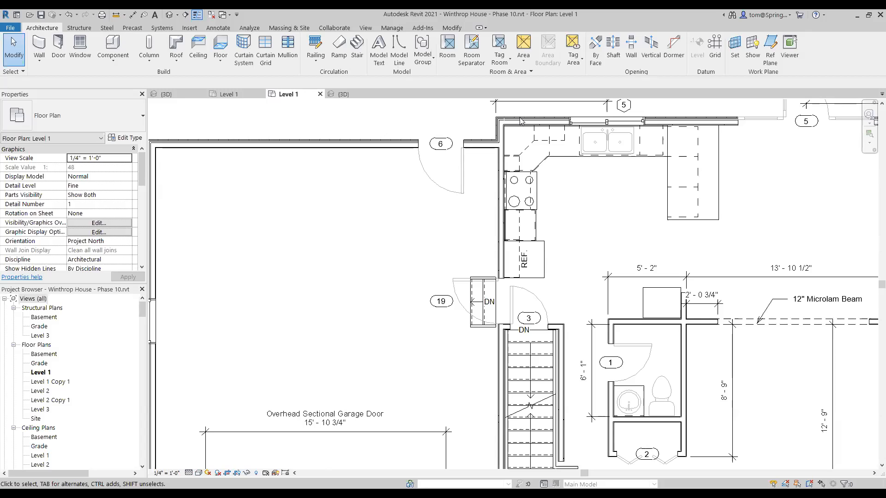
# Switch to the browser, open Winthrop Construction Documents - 2020, and look up the family and type of door 6 in the Door Schedule.
pyautogui.hotkey('alt', 'Tab')
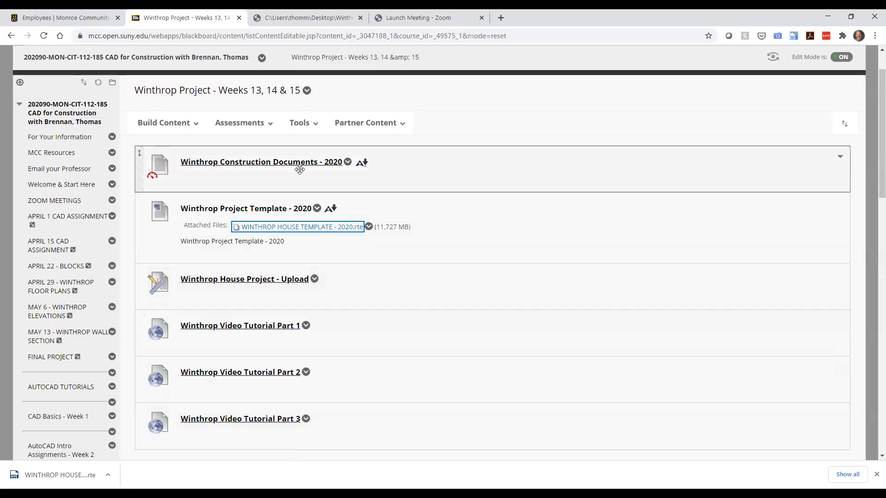
pyautogui.click(314, 163)
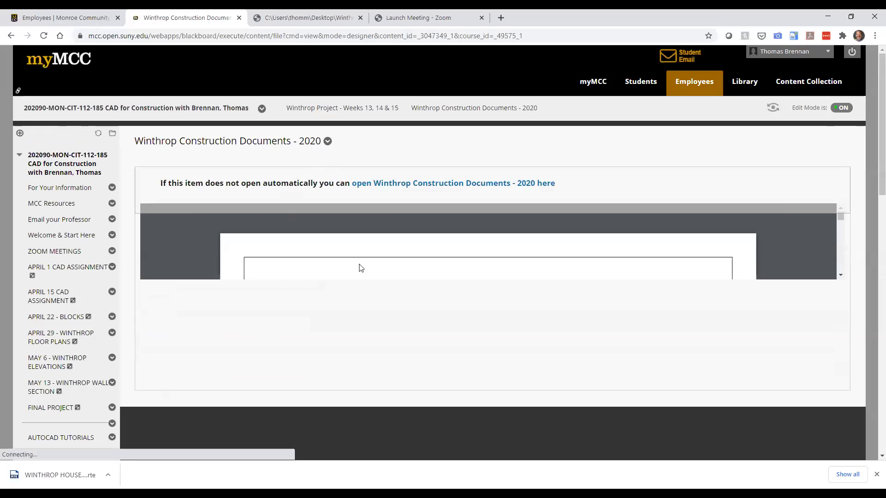
pyautogui.scroll(-20, 444, 297)
pyautogui.scroll(-20, 450, 304)
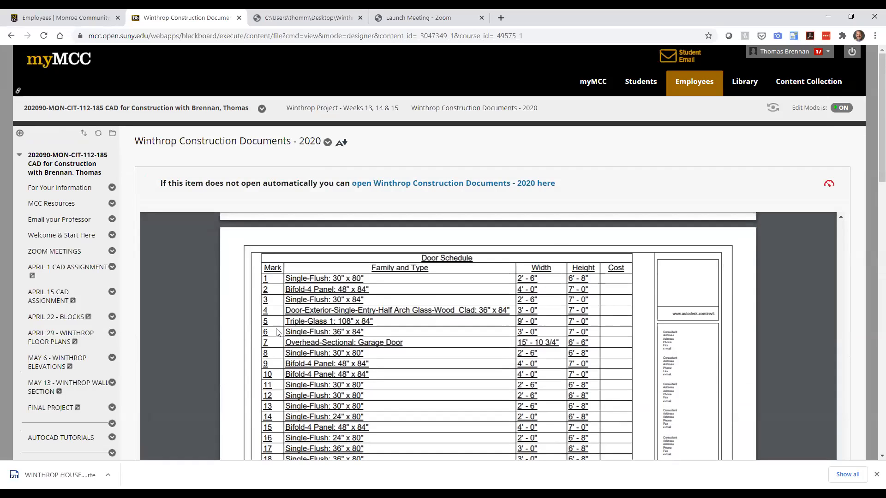
pyautogui.moveTo(285, 330); pyautogui.dragTo(368, 332)
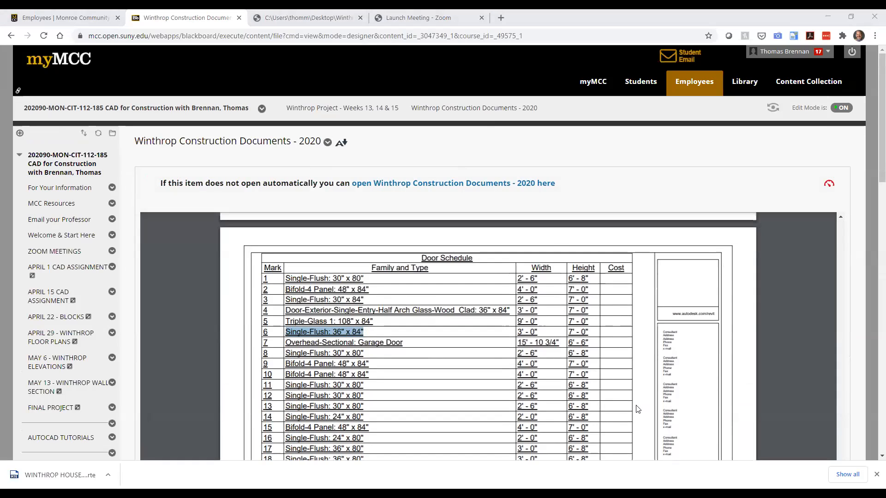
# Back in Revit, place a Single-Flush 36" x 84" door in Project1's garage north wall, centred 2'-6" from the jog, swinging inward and hinged on the jog side.
pyautogui.hotkey('alt', 'Tab')
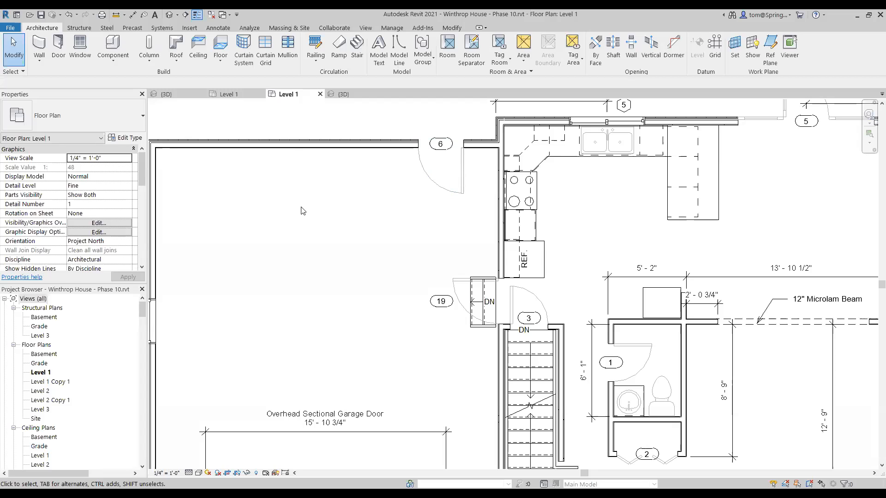
pyautogui.hotkey('ctrl', 'Tab')
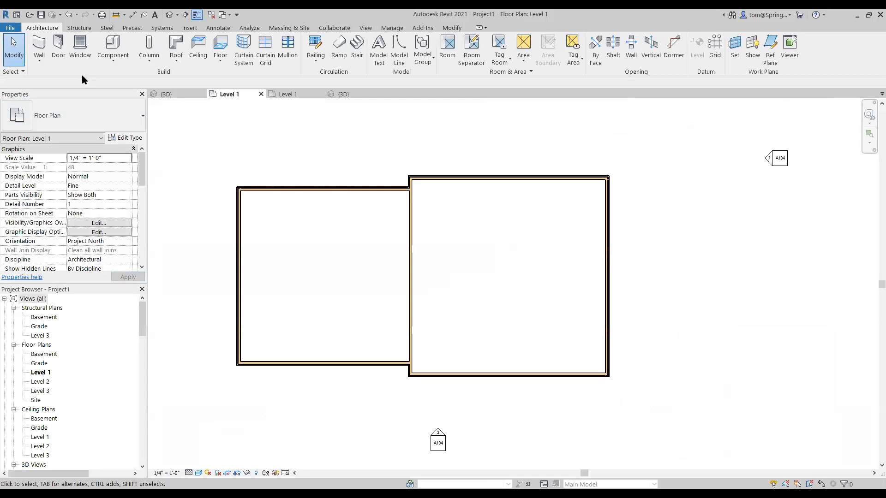
pyautogui.click(59, 46)
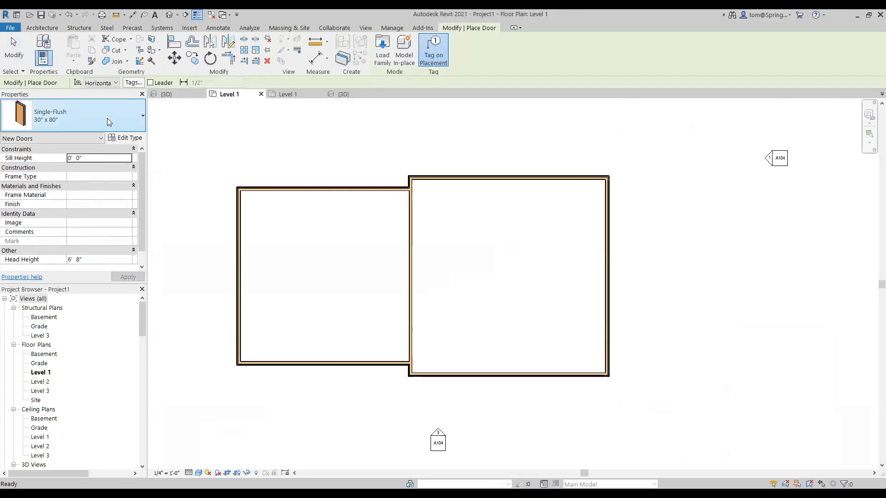
pyautogui.click(135, 130)
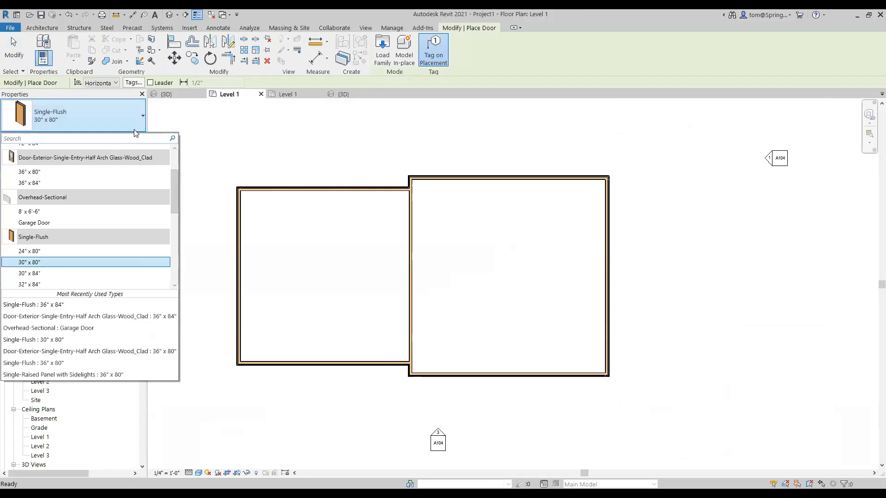
pyautogui.moveTo(178, 197); pyautogui.dragTo(177, 215)
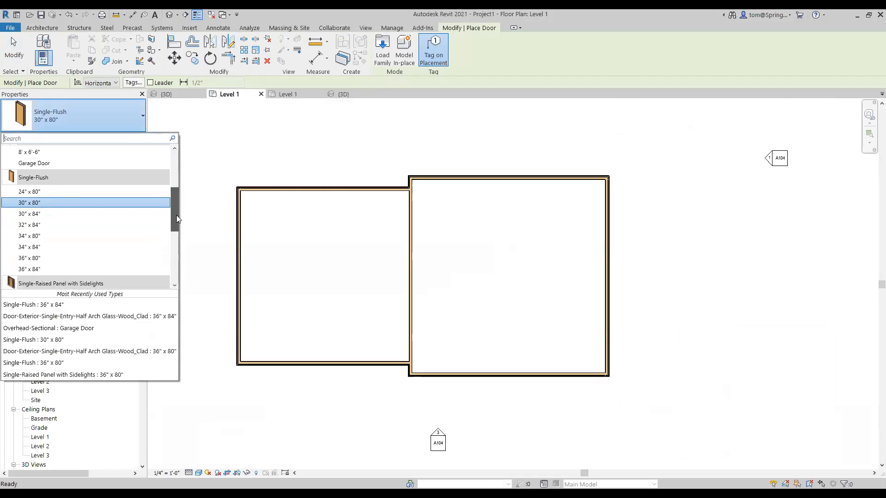
pyautogui.click(51, 269)
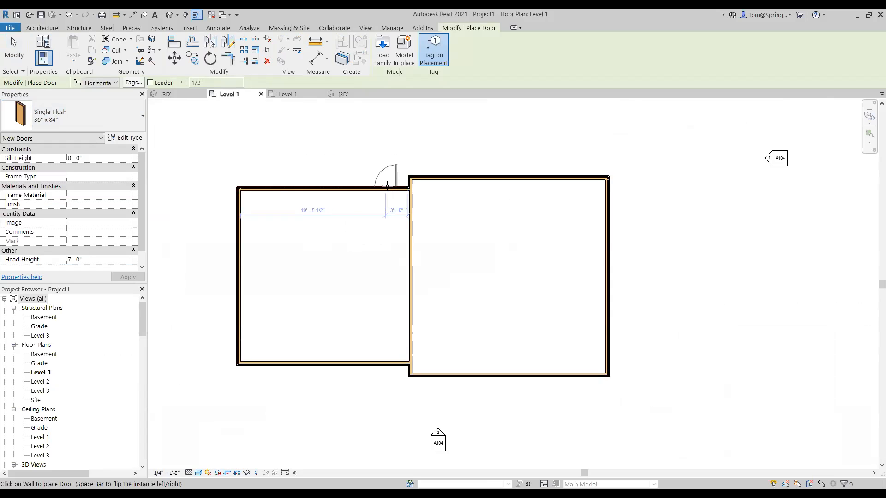
pyautogui.scroll(3, 386, 186)
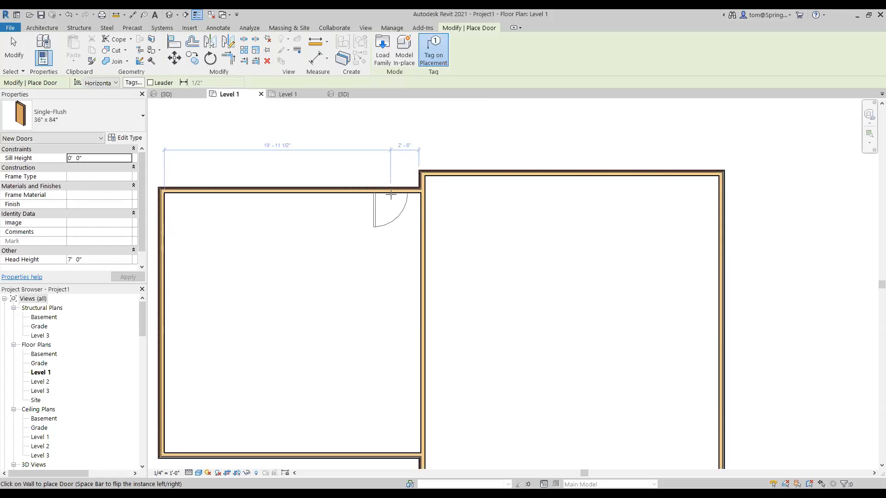
pyautogui.click(391, 194)
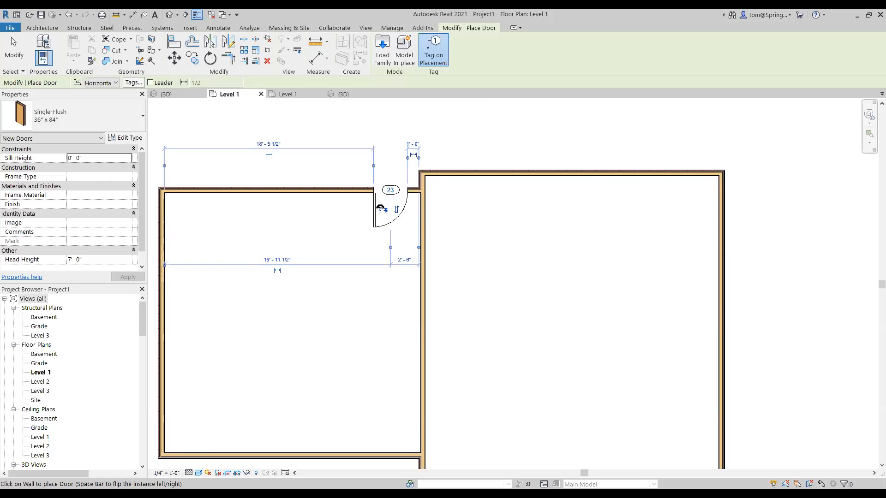
pyautogui.click(383, 209)
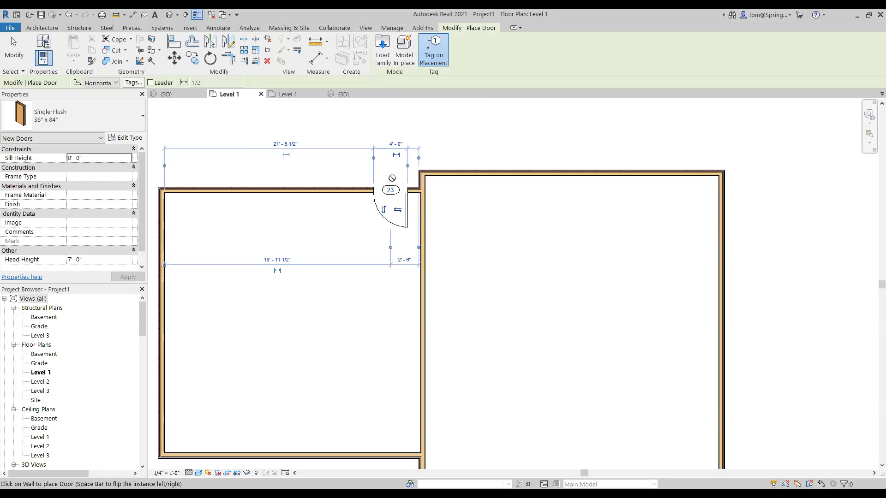
pyautogui.press('Escape')
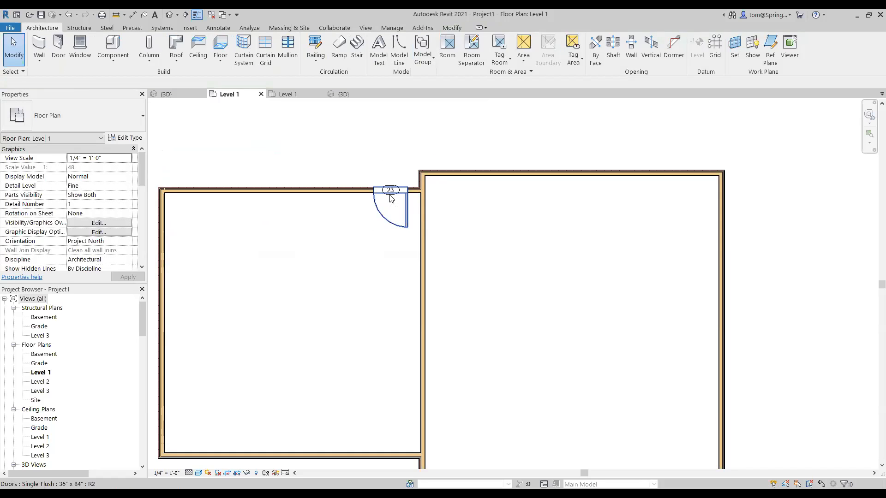
# Select the new garage door at its tag to edit the door number.
pyautogui.scroll(4, 391, 196)
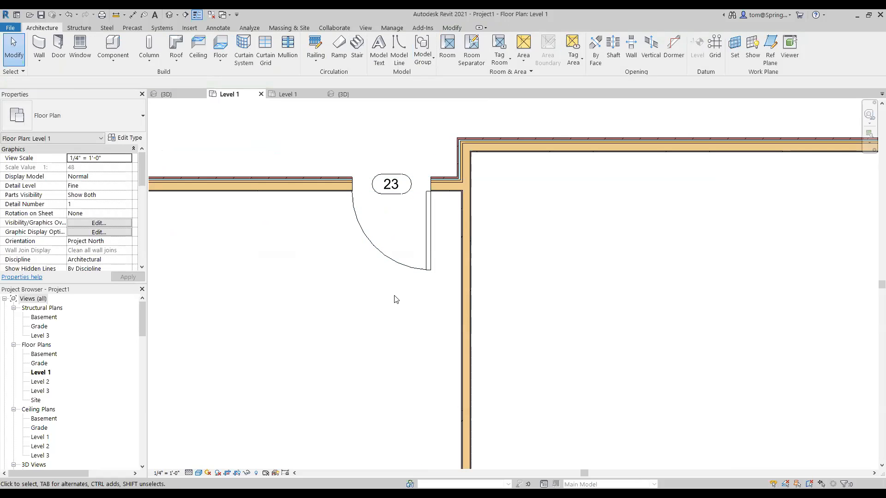
pyautogui.click(392, 185)
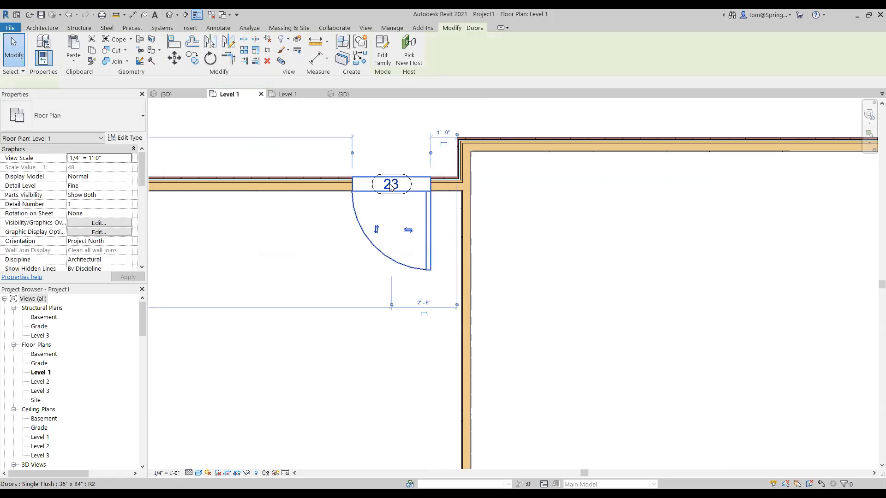
# Change the number in the back door's tag to 6.
pyautogui.click(390, 186)
pyautogui.write('6')
pyautogui.press('Return')
pyautogui.click(303, 241)
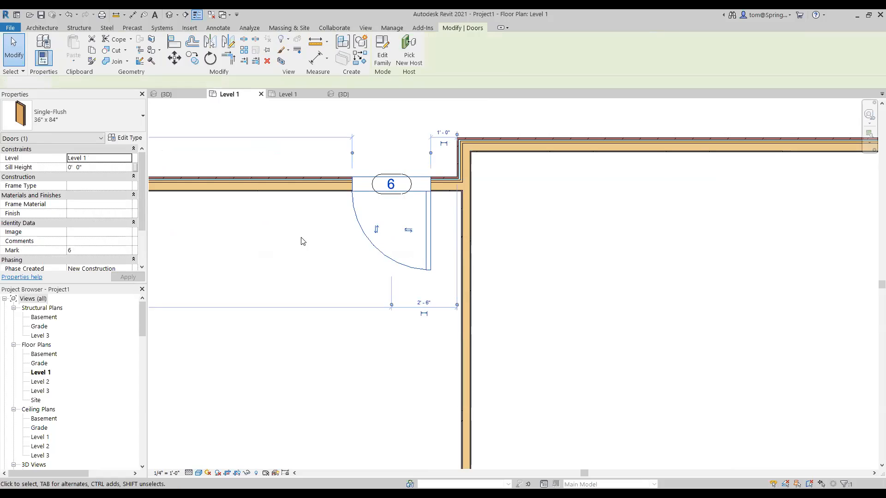
# Set the distance between door 6 and the adjacent exterior wall corner to 1'-6".
pyautogui.click(417, 257)
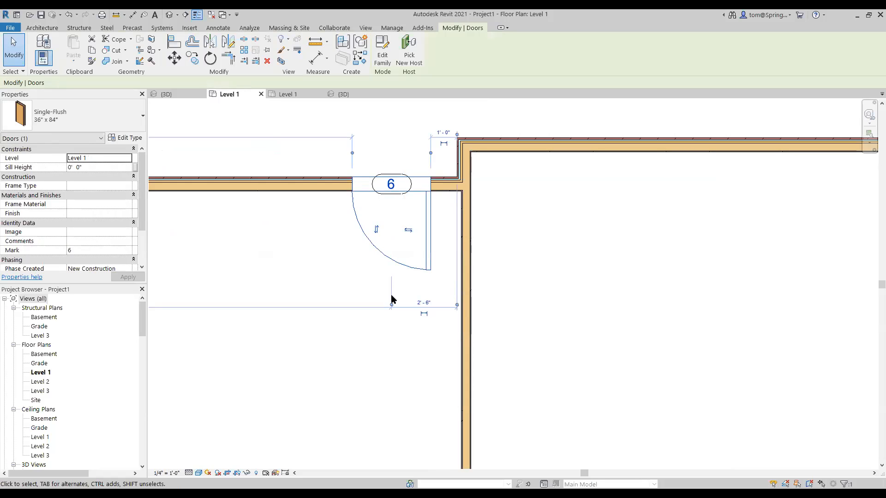
pyautogui.click(442, 133)
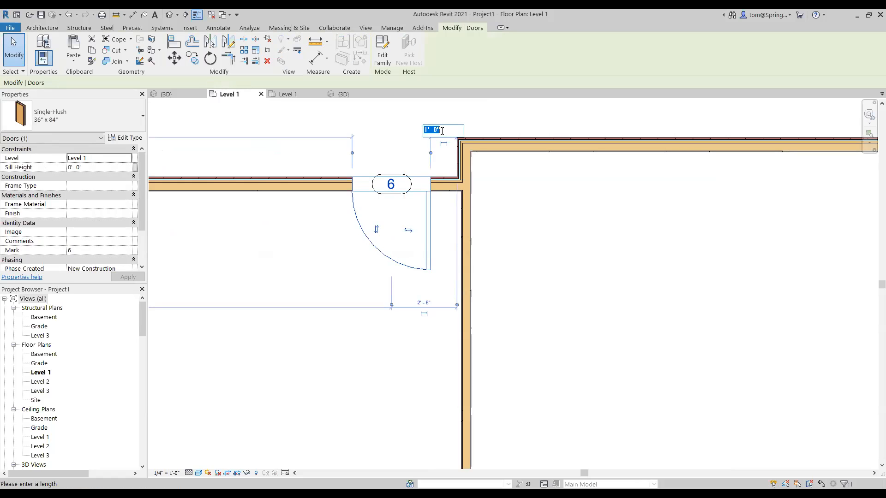
pyautogui.write('1')
pyautogui.write("' - 6")
pyautogui.press('Return')
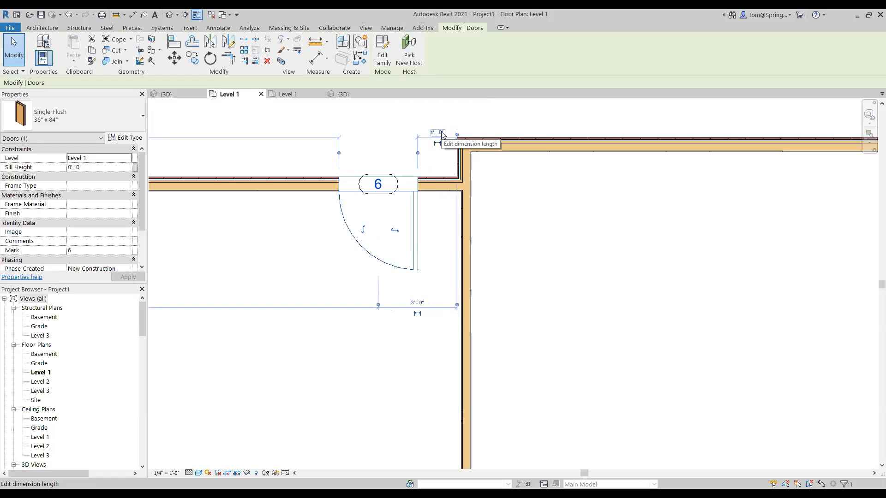
pyautogui.click(609, 240)
# Open the 3D view and examine the door from outside the back wall.
pyautogui.scroll(-4, 599, 272)
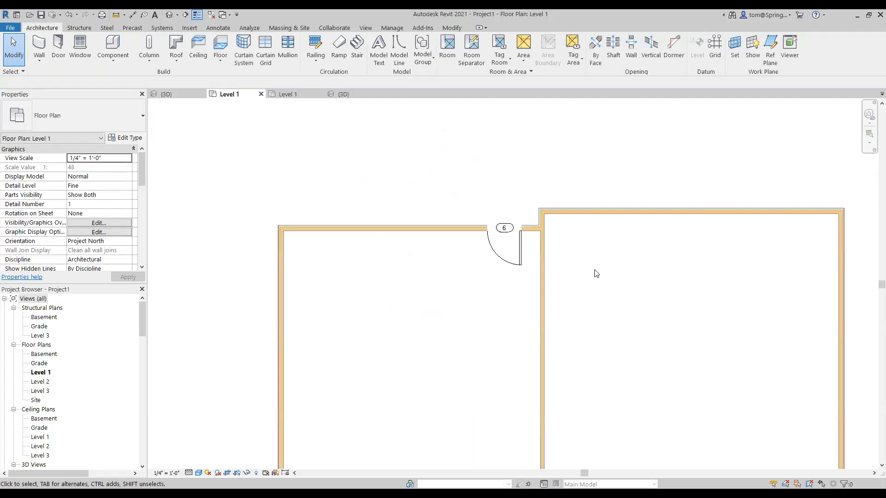
pyautogui.moveTo(624, 296)
pyautogui.mouseDown(button='middle')
pyautogui.moveTo(530, 269)
pyautogui.moveTo(526, 213)
pyautogui.mouseUp(button='middle')
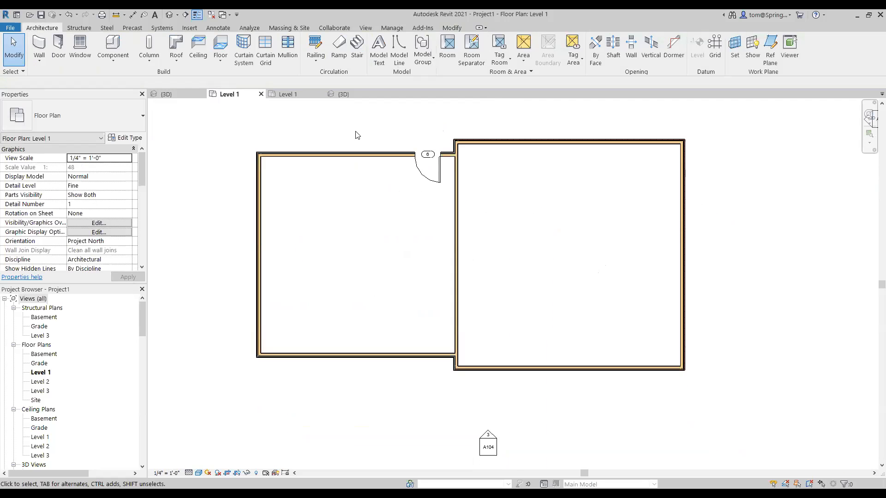
pyautogui.press('3')
pyautogui.press('d')
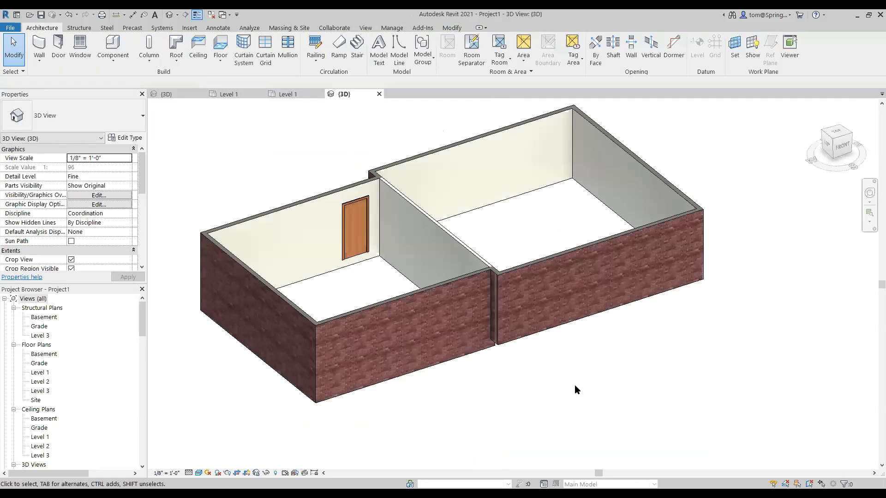
pyautogui.keyDown('shift'); pyautogui.moveTo(484, 386); pyautogui.dragTo(593, 359, button='middle'); pyautogui.keyUp('shift')
pyautogui.scroll(4, 455, 300)
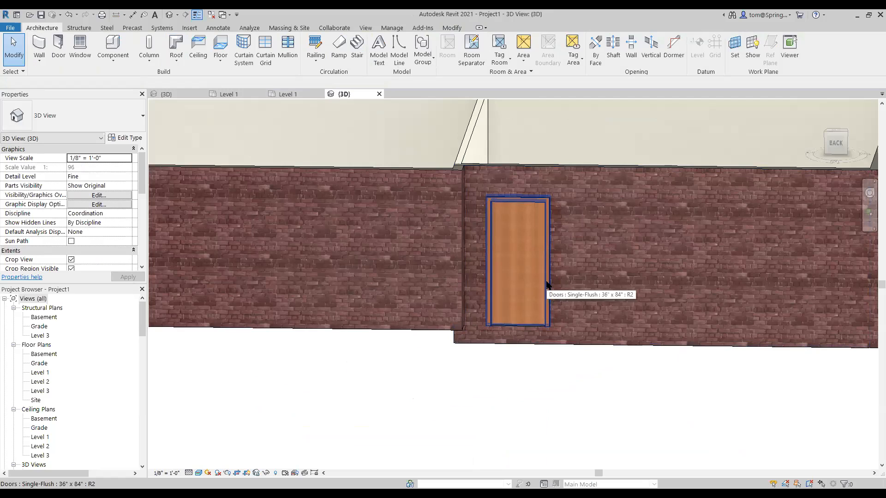
# Set the level of the 36" x 84" Single-Flush back door to Grade.
pyautogui.click(547, 285)
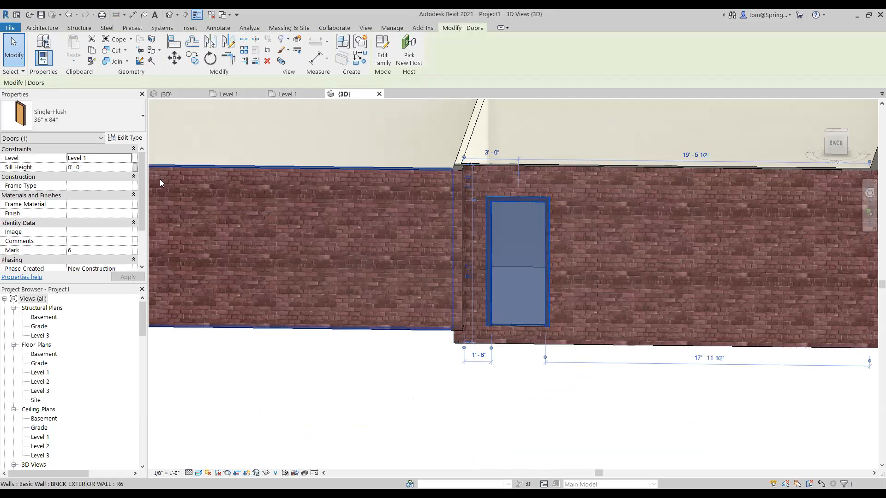
pyautogui.click(121, 158)
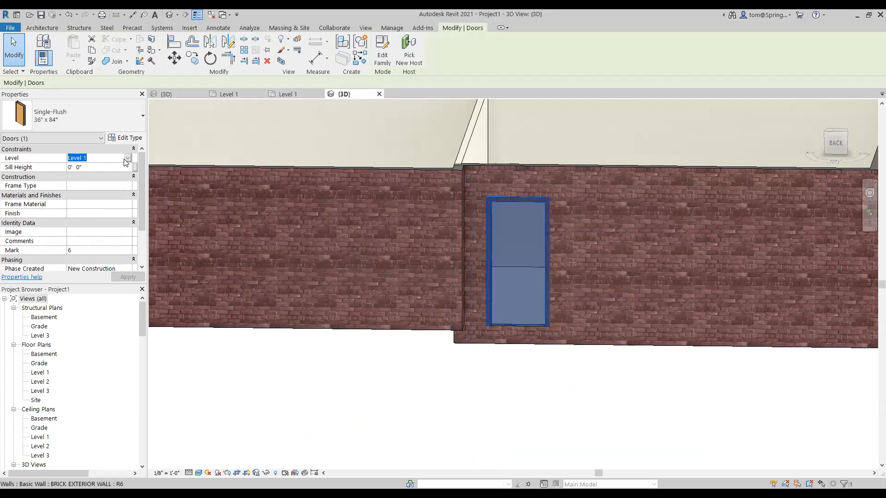
pyautogui.click(127, 160)
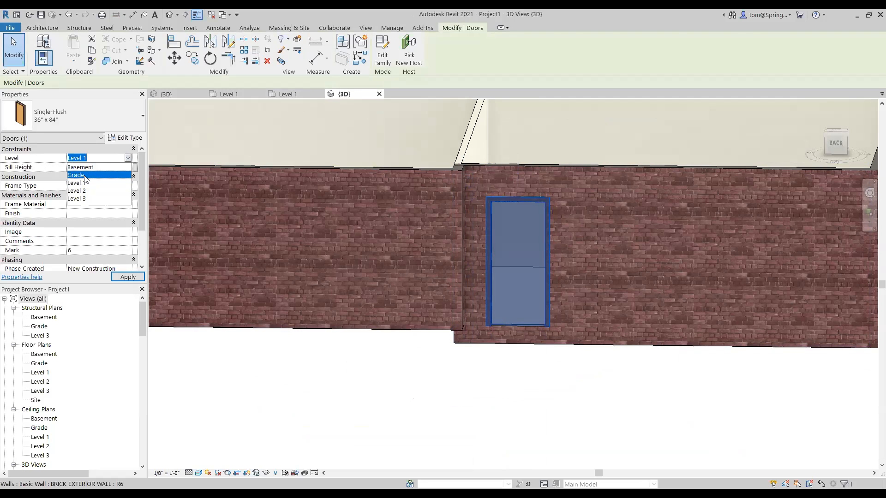
pyautogui.click(86, 177)
pyautogui.click(452, 352)
pyautogui.scroll(-3, 514, 403)
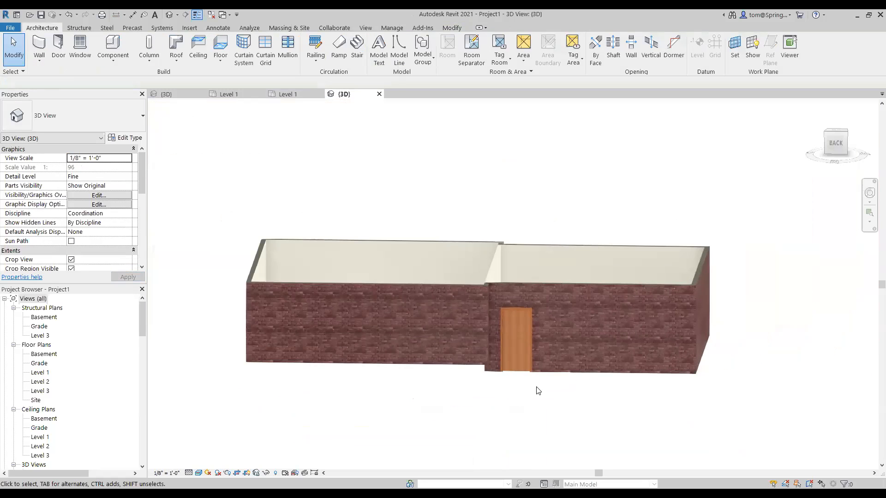
pyautogui.keyDown('shift'); pyautogui.moveTo(538, 391); pyautogui.dragTo(275, 440, button='middle'); pyautogui.keyUp('shift')
pyautogui.moveTo(455, 413); pyautogui.dragTo(436, 411, button='middle')
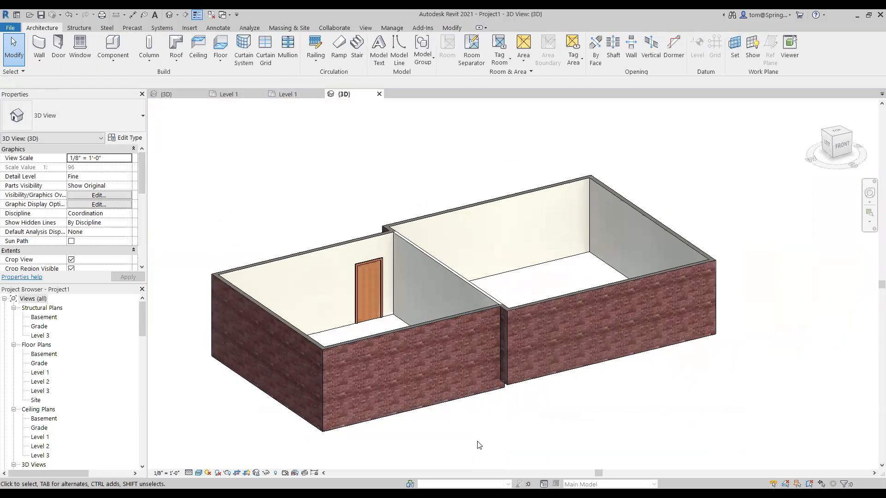
# Examine the garage's left wall and its window in the Winthrop House Level 1 floor plan.
pyautogui.click(296, 94)
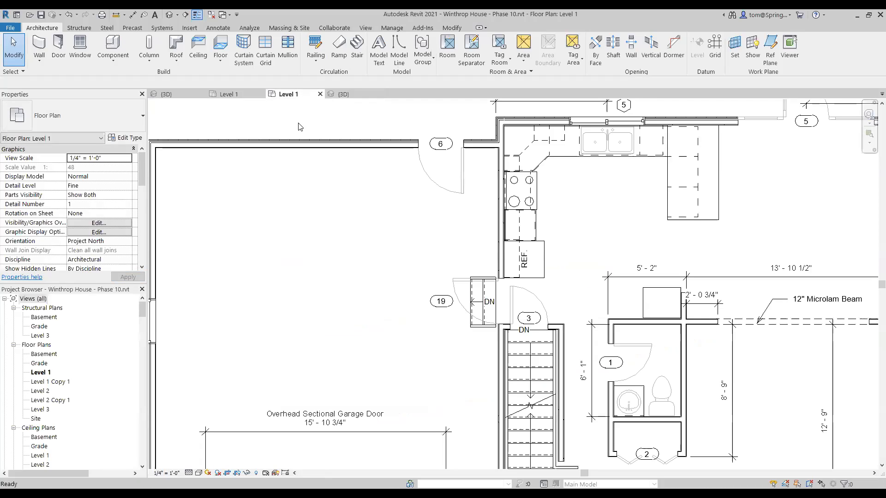
pyautogui.scroll(-1, 427, 231)
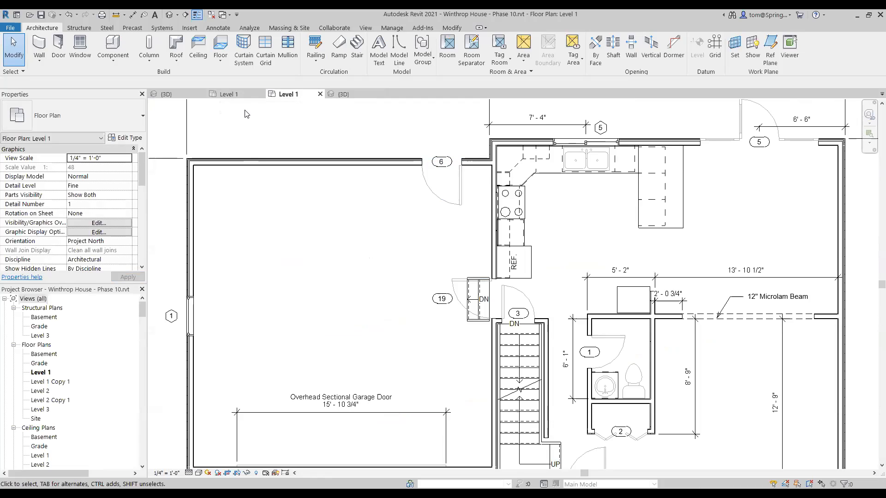
pyautogui.click(238, 94)
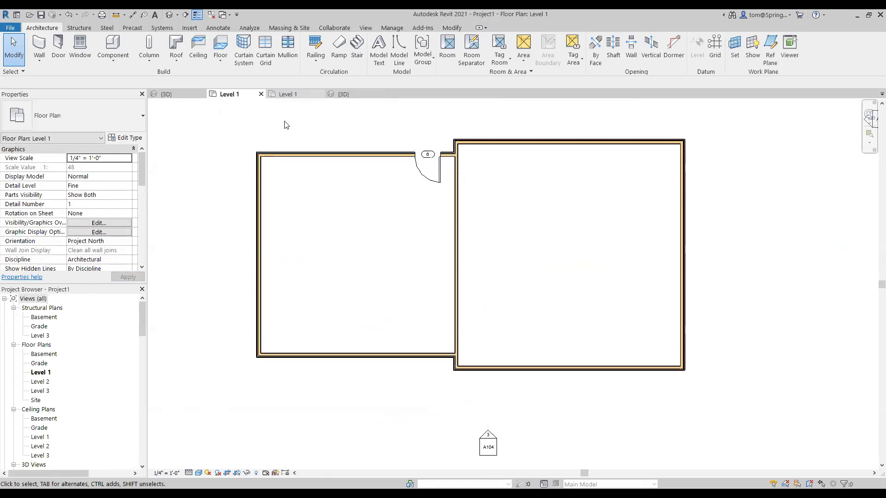
pyautogui.click(288, 93)
pyautogui.moveTo(284, 328); pyautogui.dragTo(372, 257, button='middle')
pyautogui.scroll(3, 348, 259)
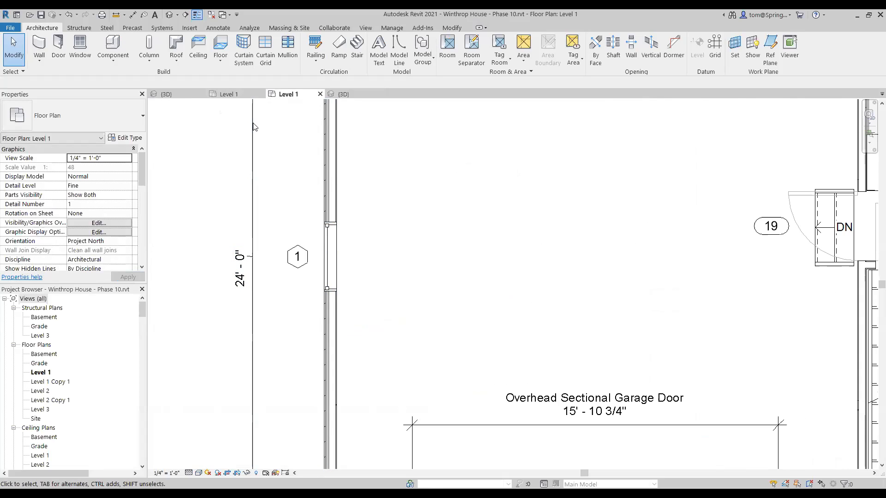
# In the Project1 Level 1 plan, start placing a window and choose the Fixed: Garage Window type.
pyautogui.click(236, 94)
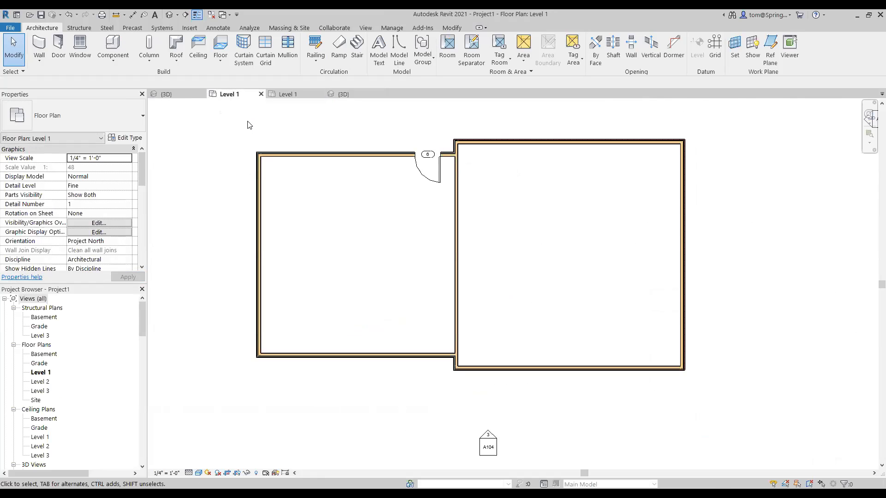
pyautogui.click(86, 59)
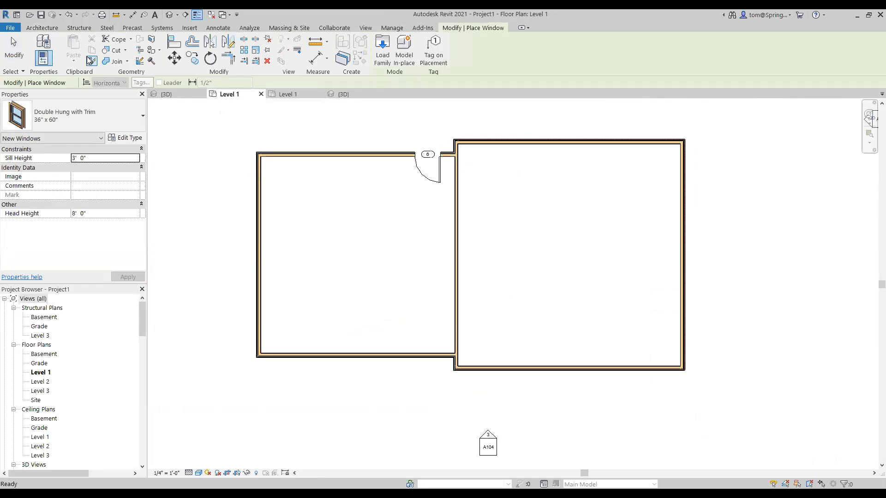
pyautogui.click(143, 118)
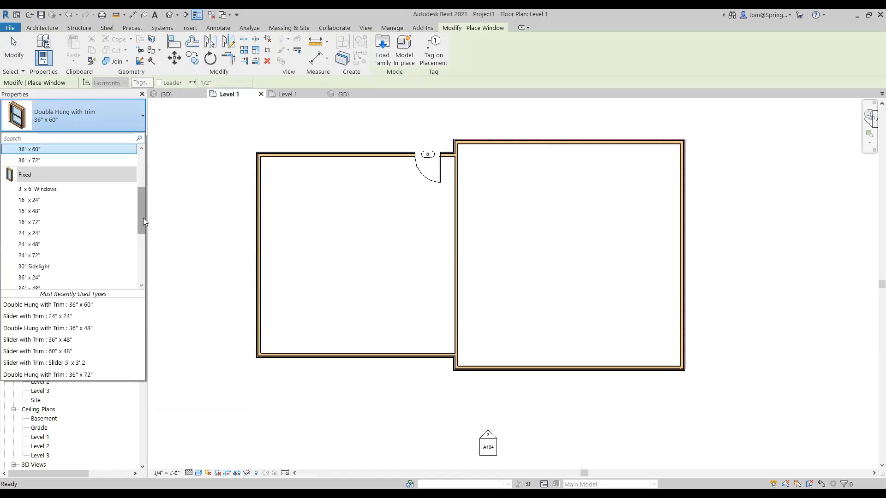
pyautogui.moveTo(143, 218); pyautogui.dragTo(143, 222)
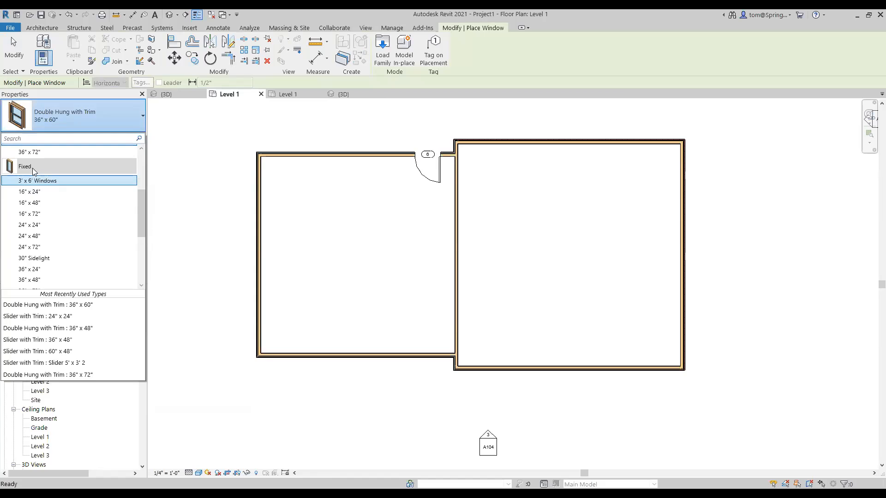
pyautogui.moveTo(143, 217); pyautogui.dragTo(145, 236)
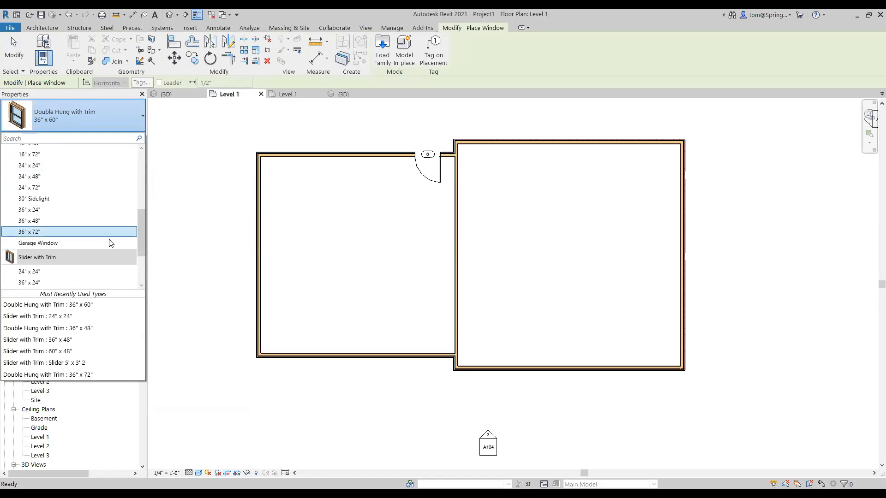
pyautogui.click(48, 245)
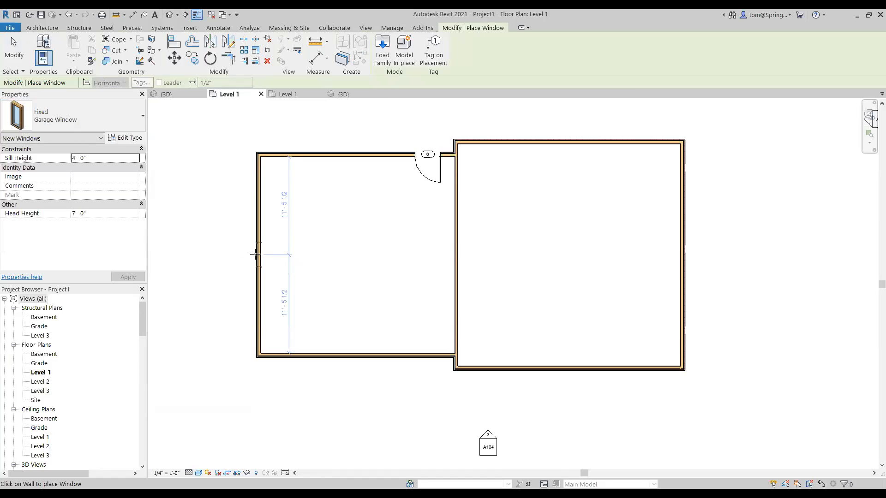
# Try to place an untagged Garage Window at the middle of the garage's left wall.
pyautogui.click(256, 255)
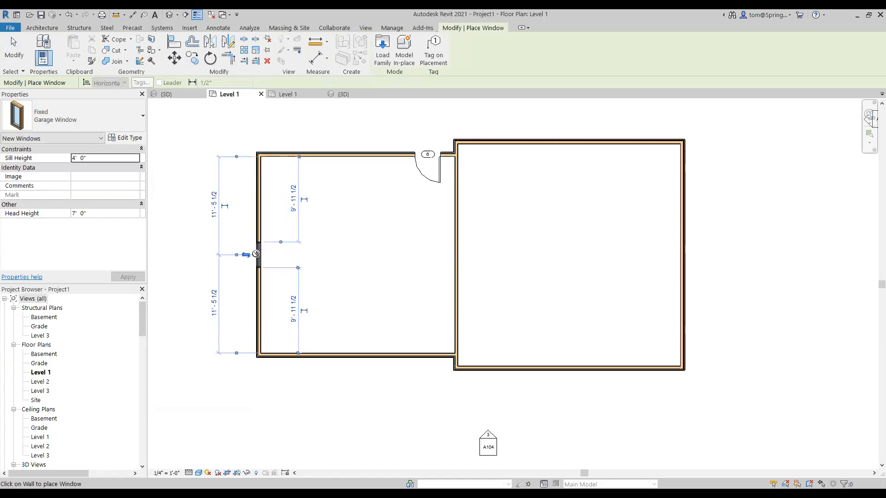
pyautogui.press('Escape')
pyautogui.press('Escape')
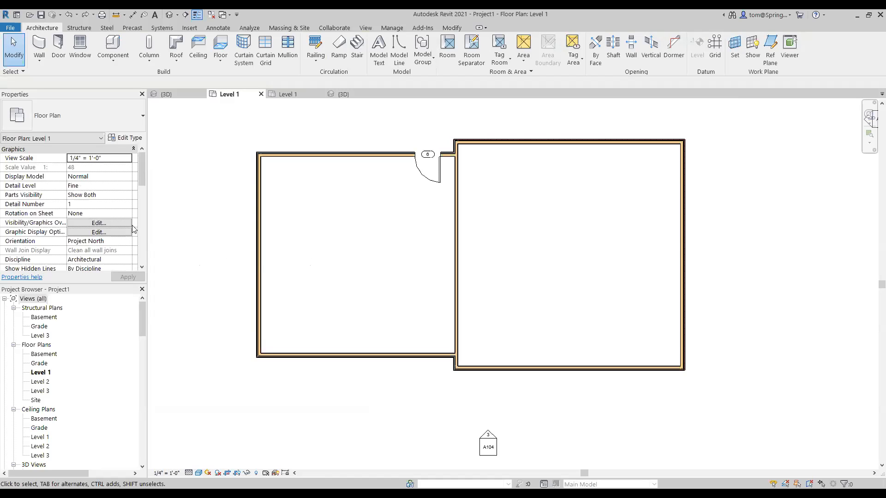
# Place a Fixed Garage Window centred on the garage's left wall, with tagging on placement enabled.
pyautogui.click(80, 45)
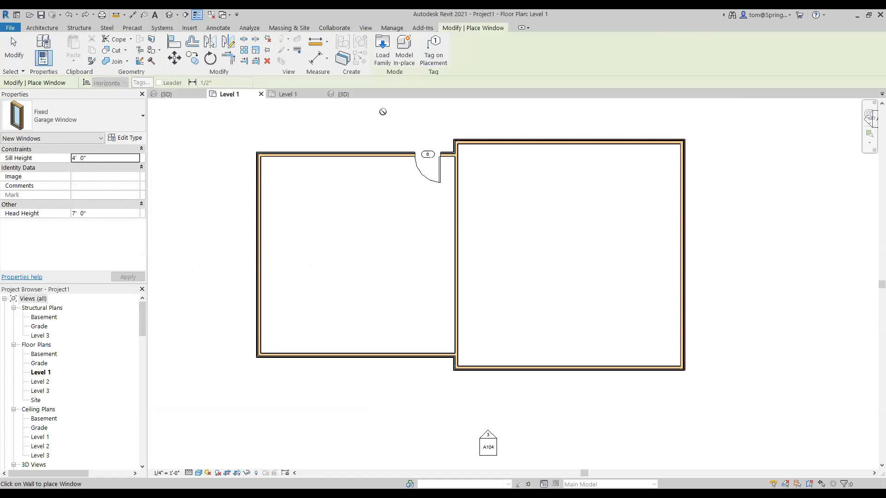
pyautogui.click(436, 46)
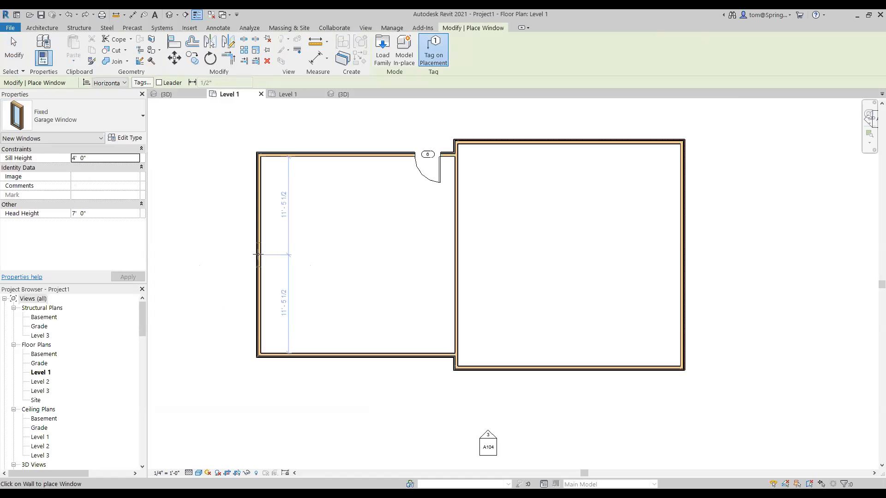
pyautogui.click(259, 254)
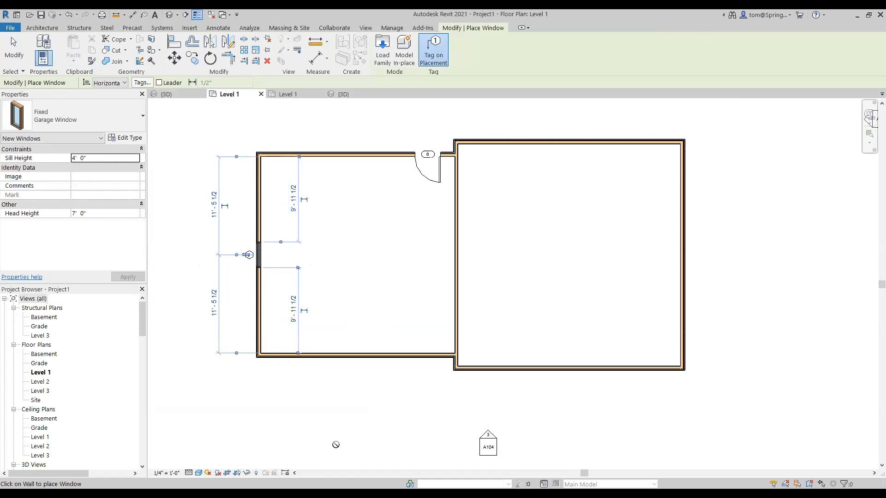
pyautogui.press('Escape')
pyautogui.press('Escape')
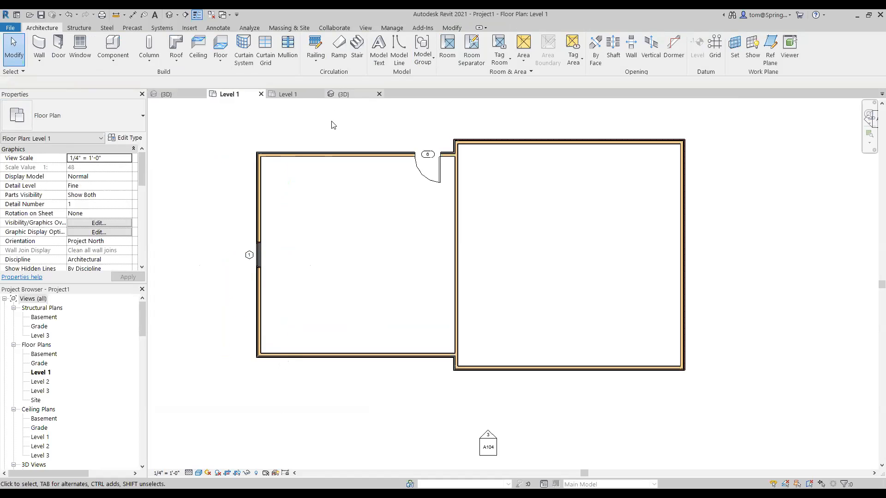
# Examine the garage window in the 3D view.
pyautogui.click(343, 94)
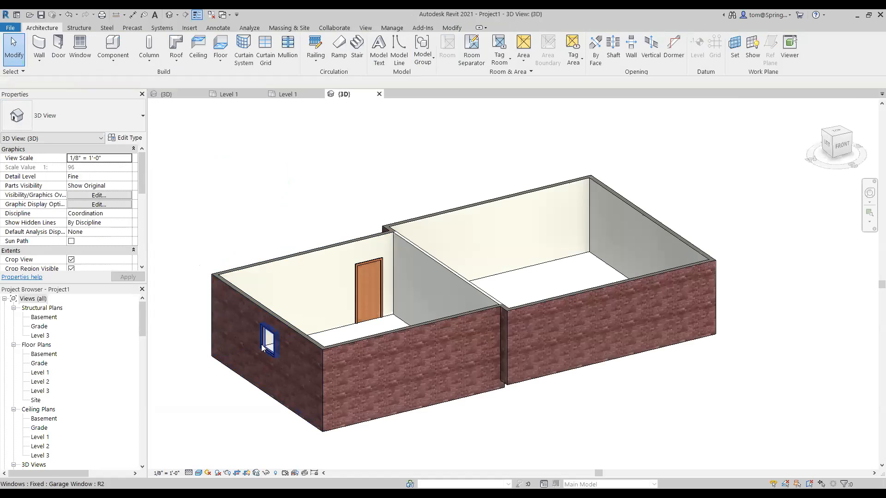
pyautogui.scroll(5, 262, 347)
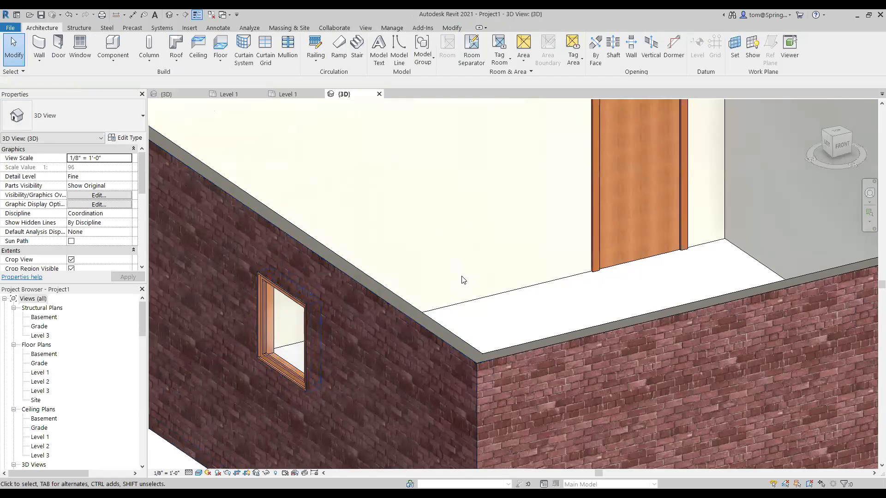
pyautogui.scroll(-6, 463, 280)
pyautogui.moveTo(480, 265); pyautogui.dragTo(402, 239, button='middle')
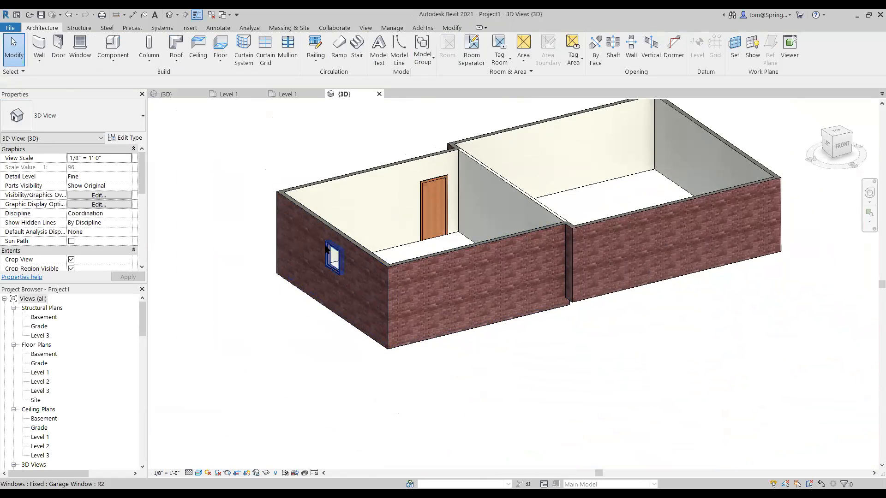
# Examine the overhead garage door and its properties in the Winthrop House Level 1 reference plan.
pyautogui.click(289, 94)
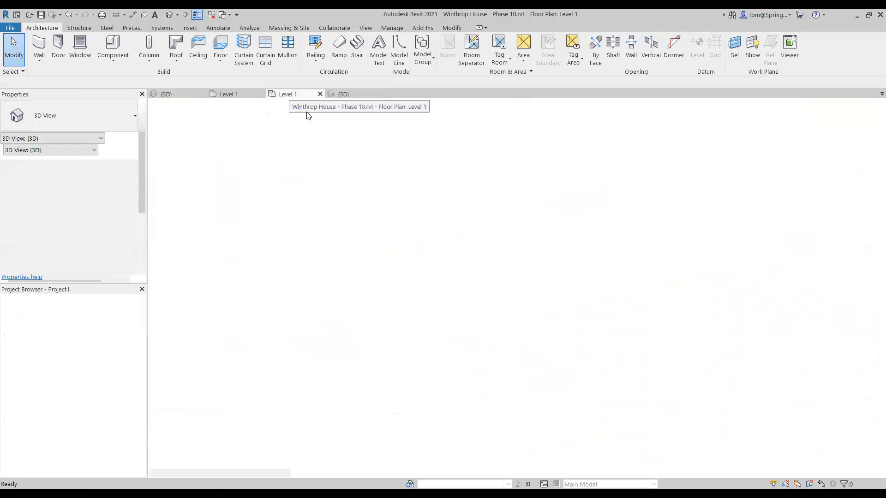
pyautogui.scroll(3, 415, 289)
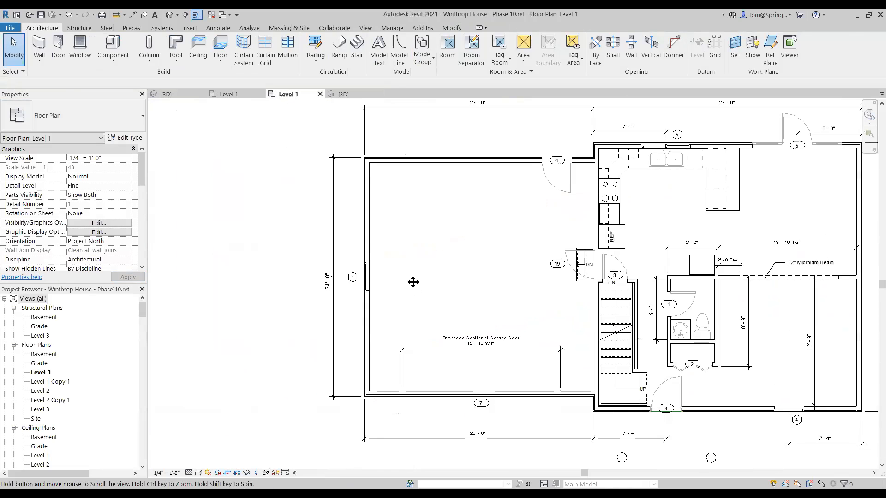
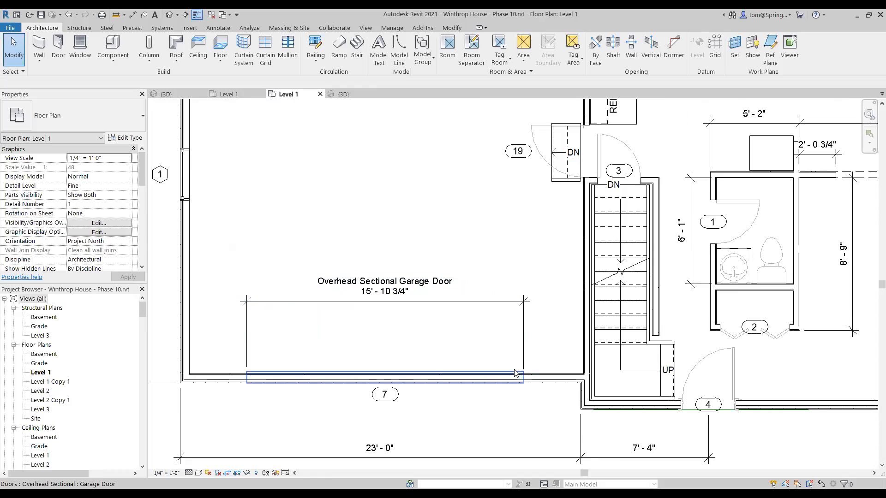
pyautogui.click(257, 373)
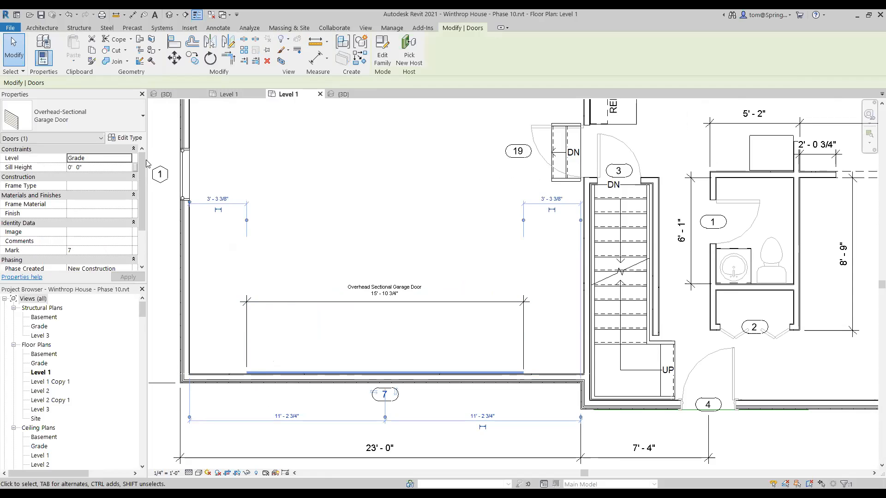
pyautogui.moveTo(141, 175)
pyautogui.mouseDown()
pyautogui.moveTo(150, 257)
pyautogui.moveTo(141, 249)
pyautogui.moveTo(141, 190)
pyautogui.mouseUp()
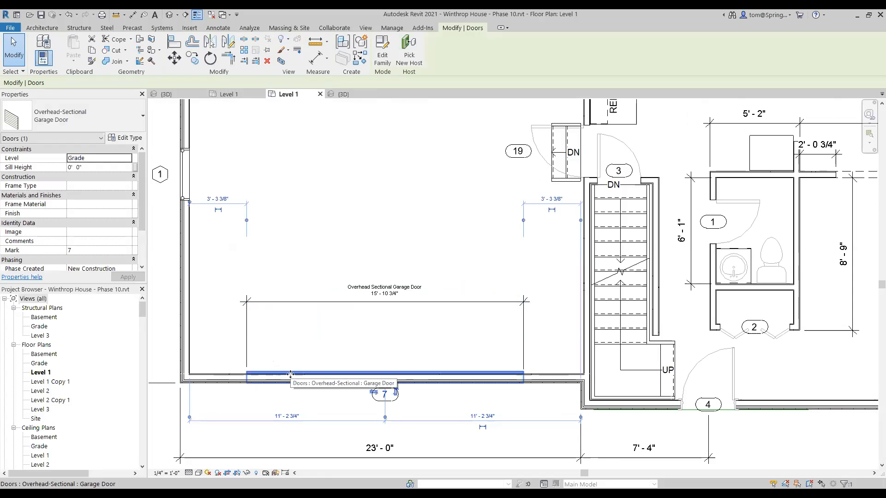
pyautogui.press('Escape')
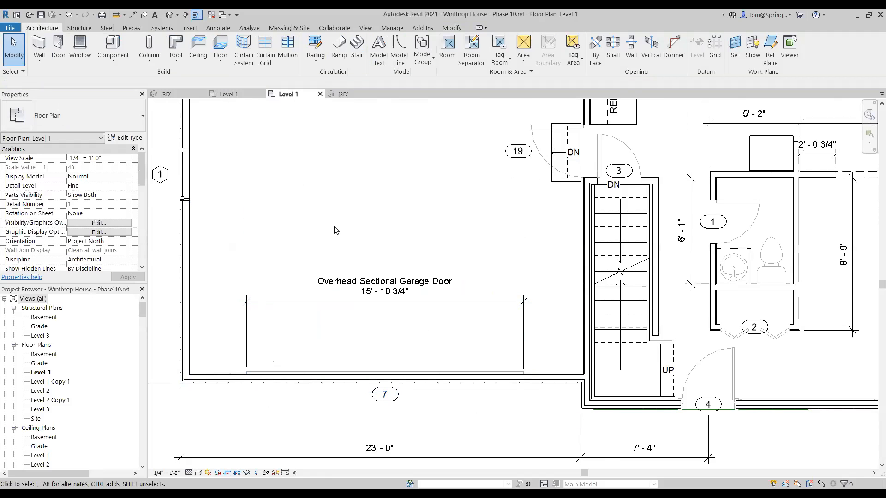
# In the Project1 Level 1 plan, place a tagged Overhead-Sectional Garage Door centred on the garage's front wall and flip it to the inner face.
pyautogui.hotkey('ctrl', 'Tab')
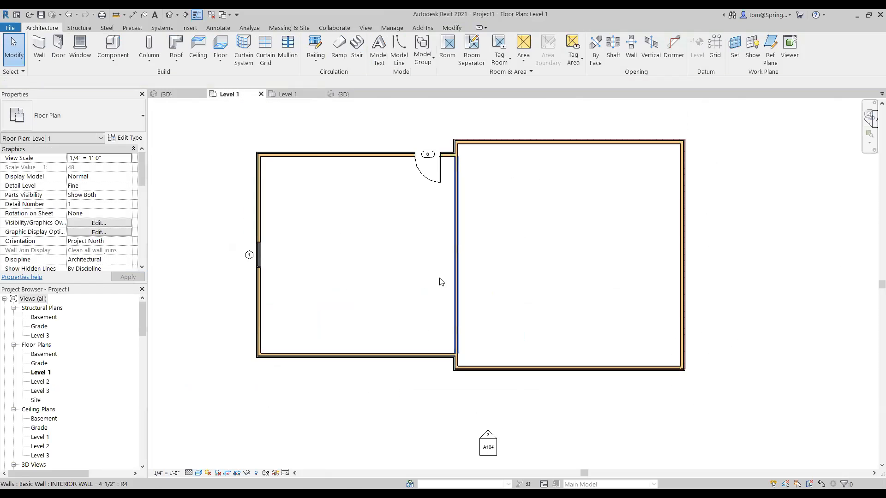
pyautogui.click(58, 54)
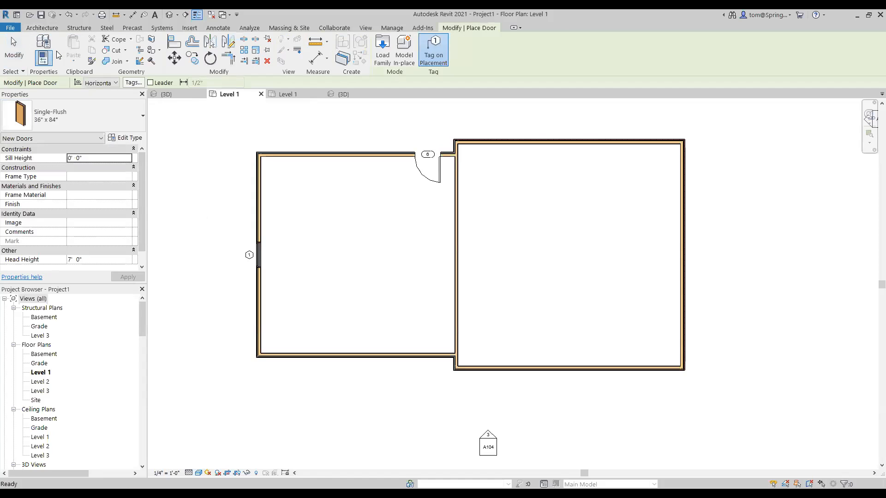
pyautogui.click(141, 128)
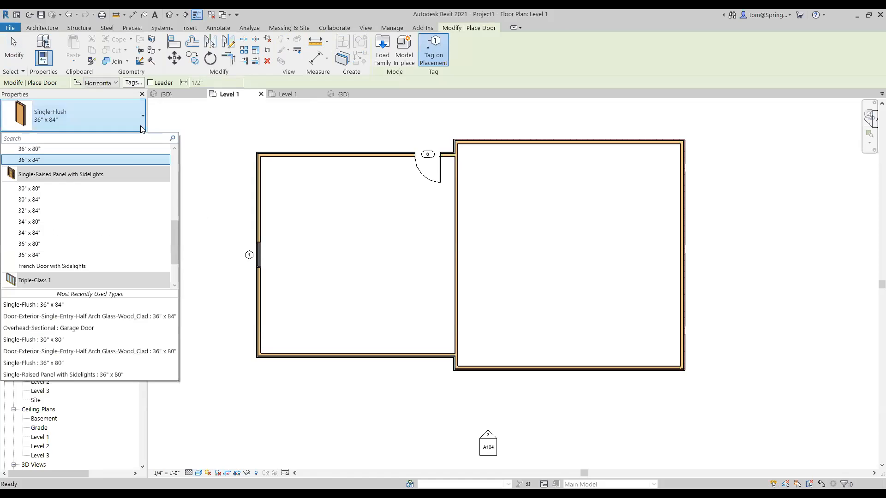
pyautogui.click(72, 328)
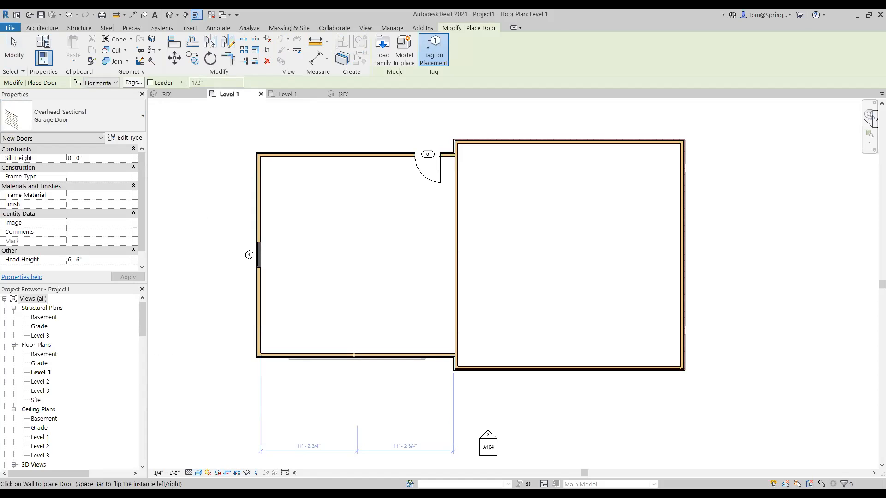
pyautogui.click(354, 352)
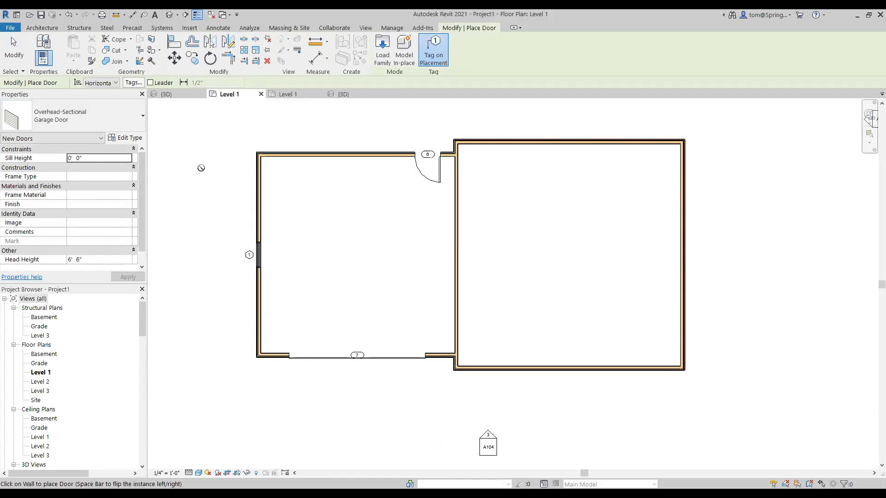
pyautogui.press('Escape')
pyautogui.press('Escape')
pyautogui.click(322, 360)
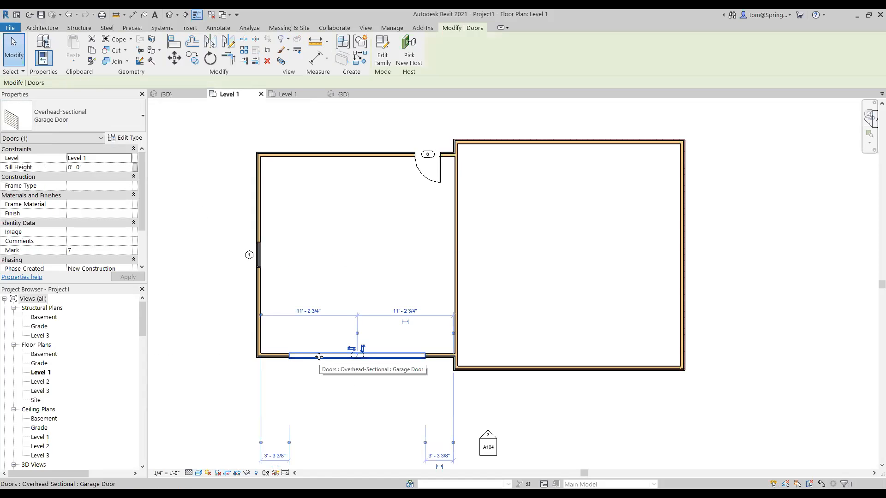
pyautogui.click(356, 398)
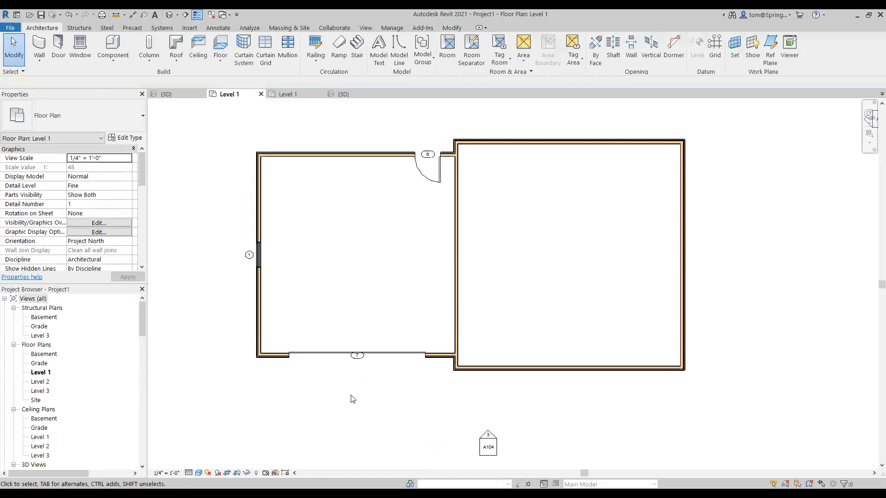
# In the Project1 3D view, change the garage door's level constraint to Grade.
pyautogui.hotkey('ctrl', 'Tab')
pyautogui.scroll(3, 523, 376)
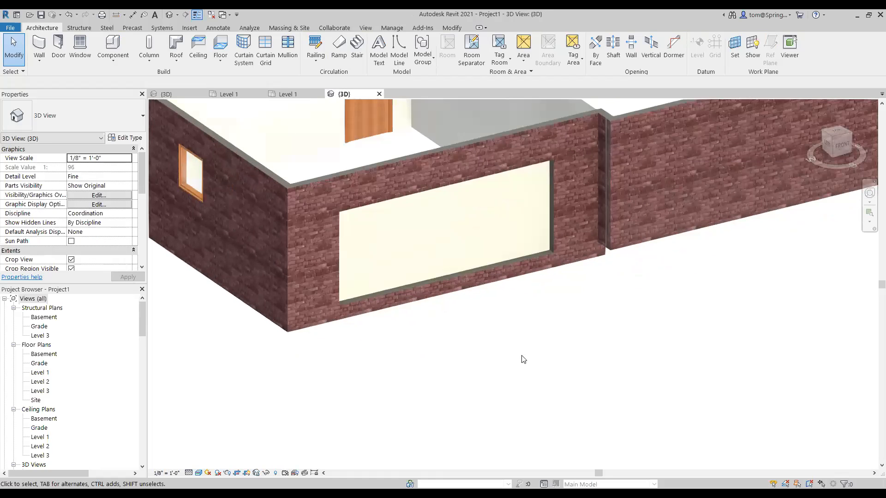
pyautogui.moveTo(513, 340); pyautogui.dragTo(502, 386, button='middle')
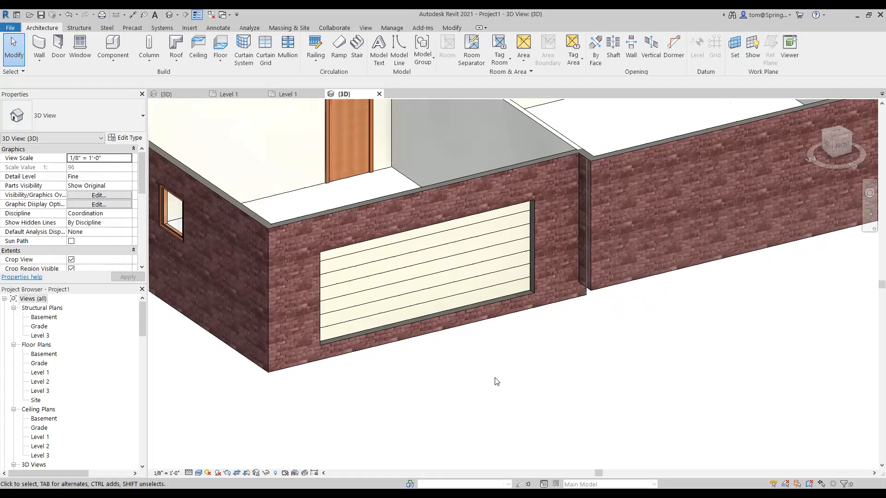
pyautogui.click(493, 306)
pyautogui.press('Escape')
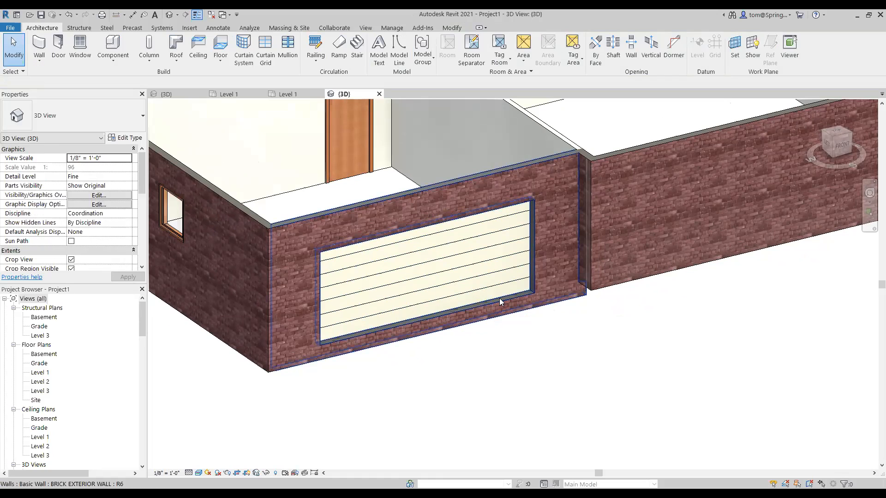
pyautogui.press('Tab')
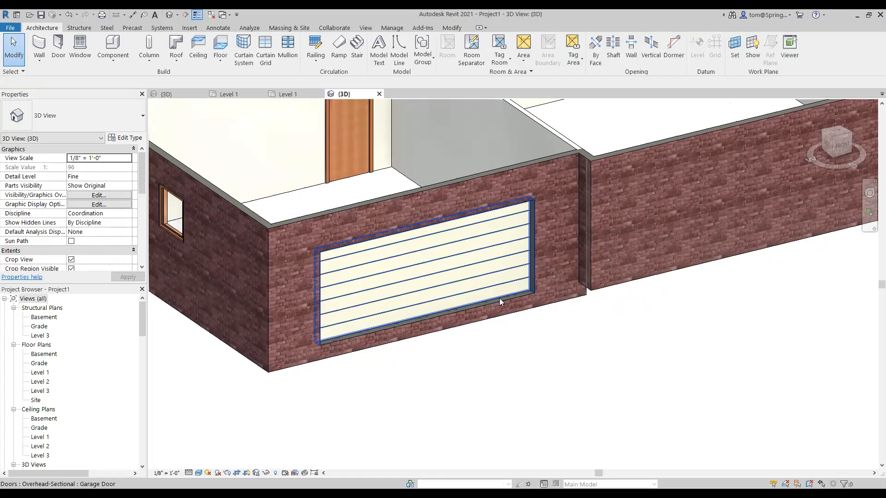
pyautogui.click(499, 298)
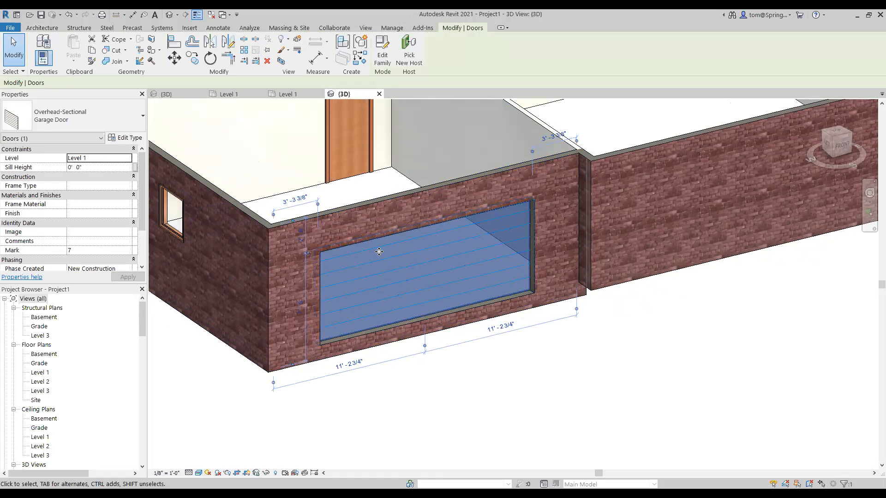
pyautogui.click(127, 159)
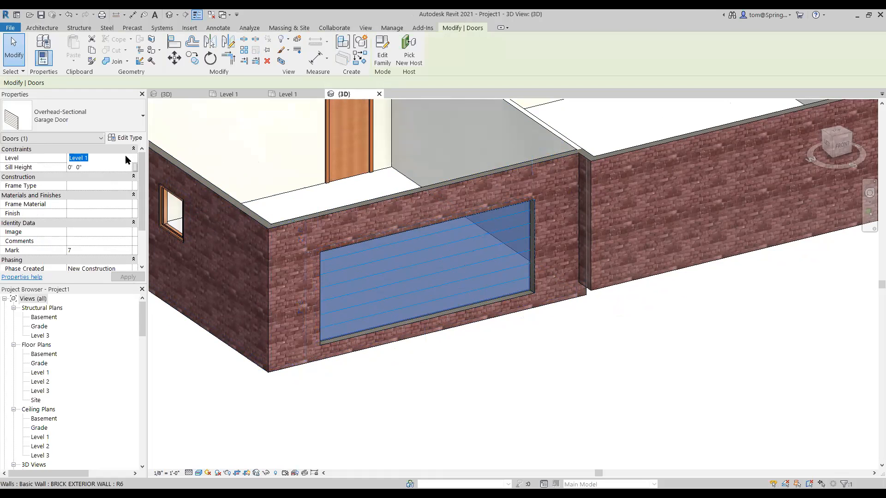
pyautogui.click(127, 159)
pyautogui.click(75, 175)
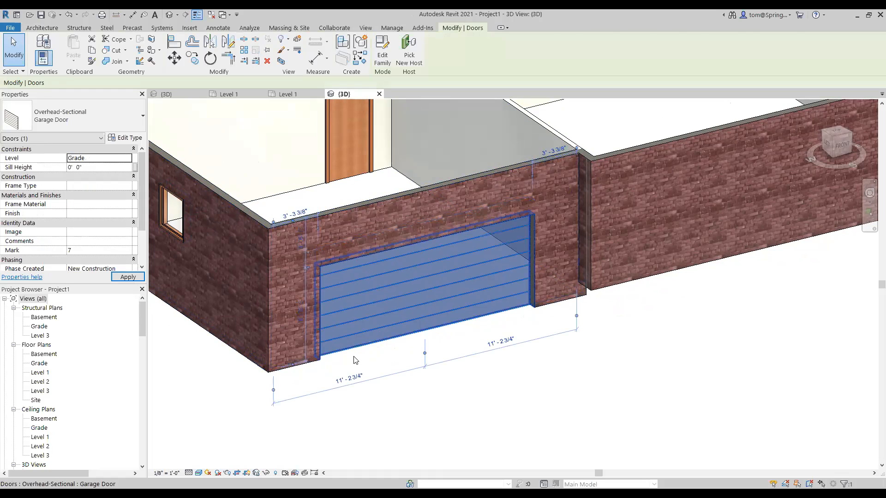
pyautogui.click(466, 427)
# Try flipping the garage door's facing to the outer side of the wall, and restore its recessed position.
pyautogui.scroll(-4, 466, 427)
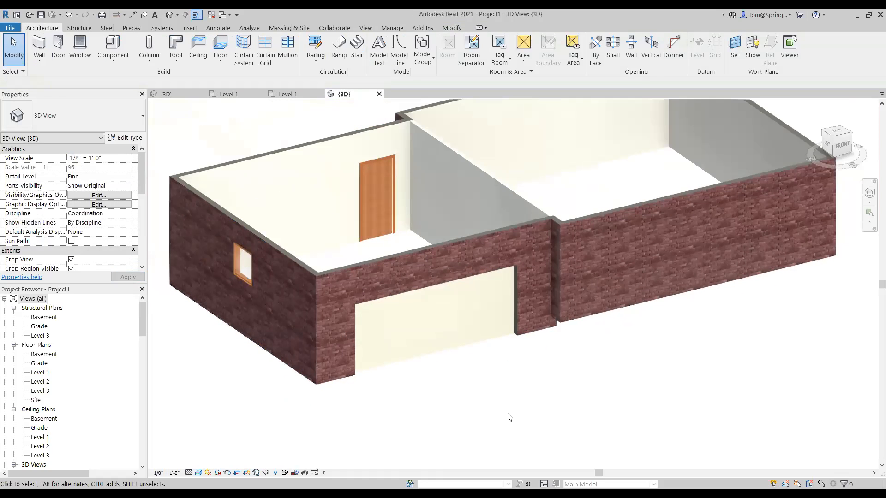
pyautogui.scroll(5, 502, 410)
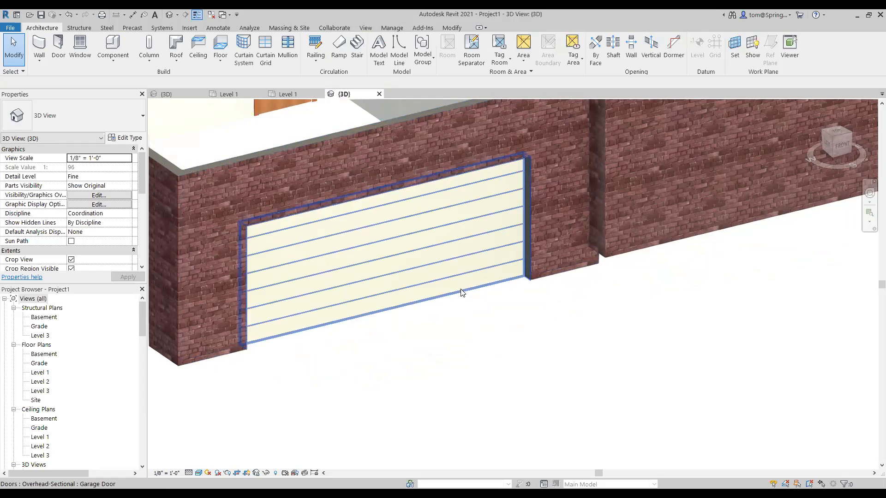
pyautogui.click(462, 289)
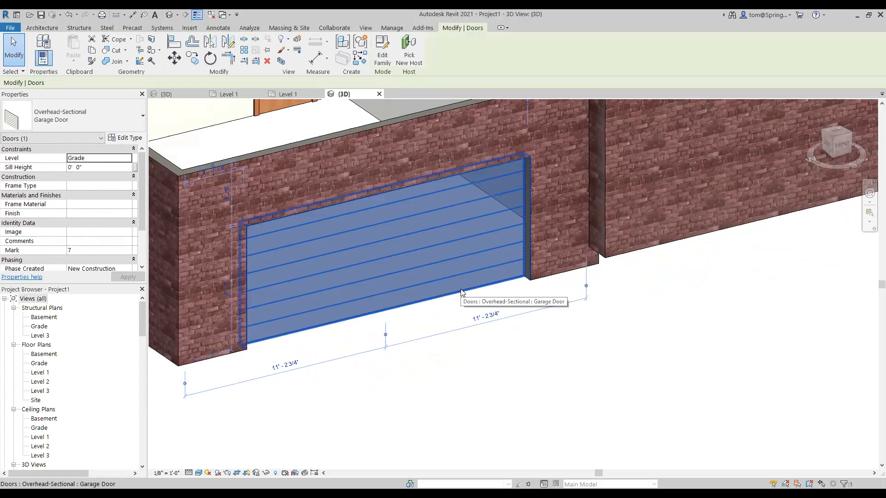
pyautogui.rightClick(462, 291)
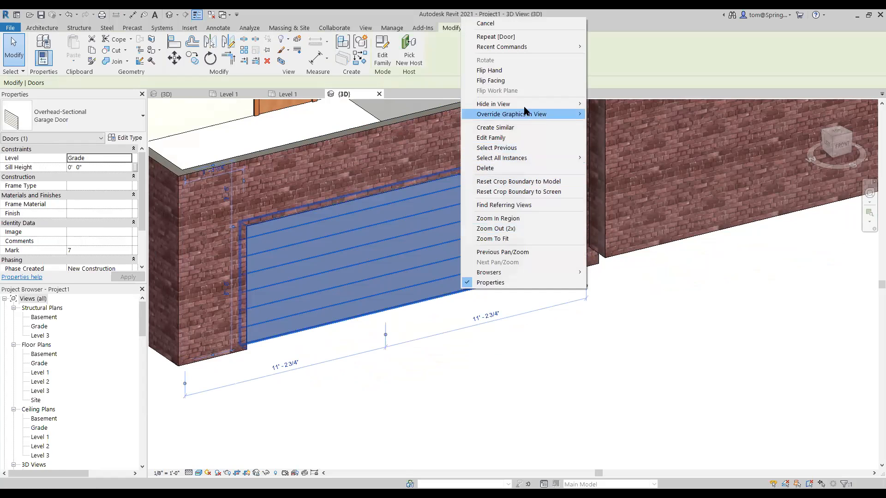
pyautogui.click(530, 81)
pyautogui.click(544, 385)
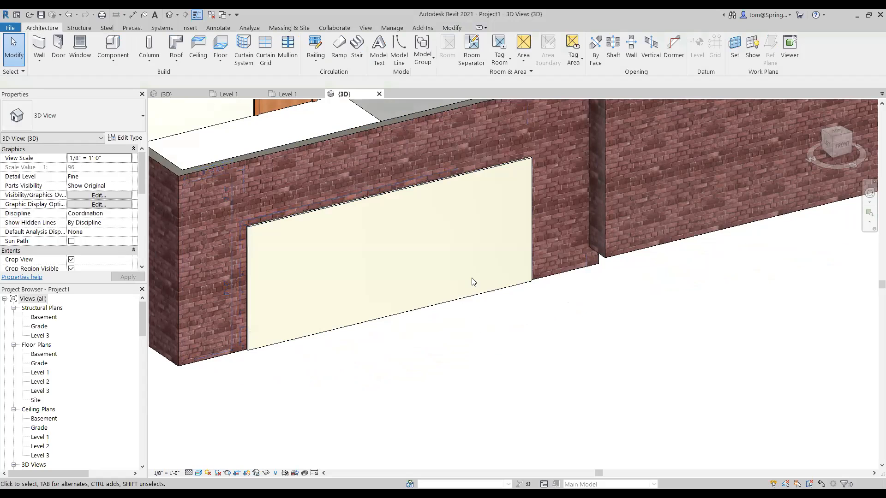
pyautogui.click(461, 298)
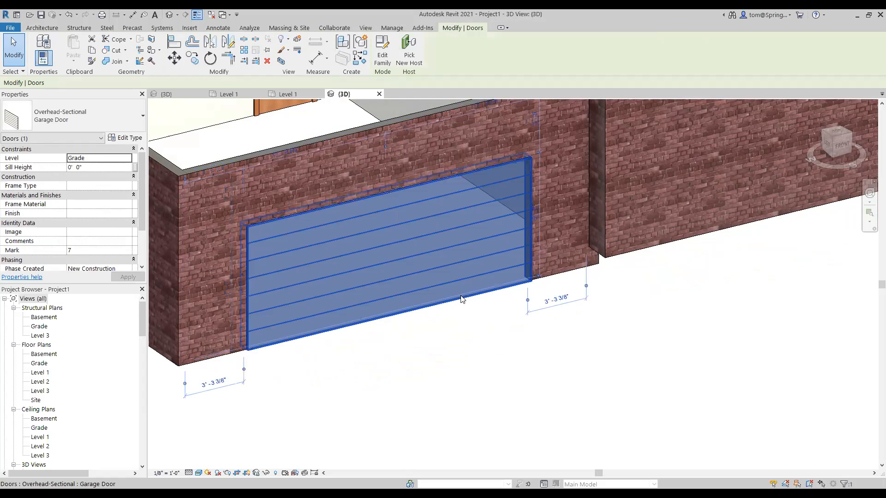
pyautogui.click(481, 394)
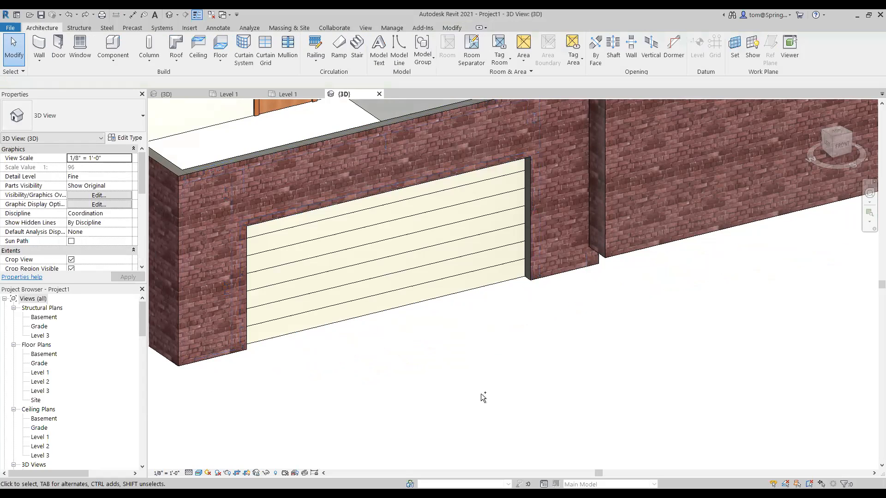
# Switch the 3D view to the Consistent Colors visual style and examine the garage door and window.
pyautogui.scroll(-5, 472, 397)
pyautogui.scroll(6, 472, 398)
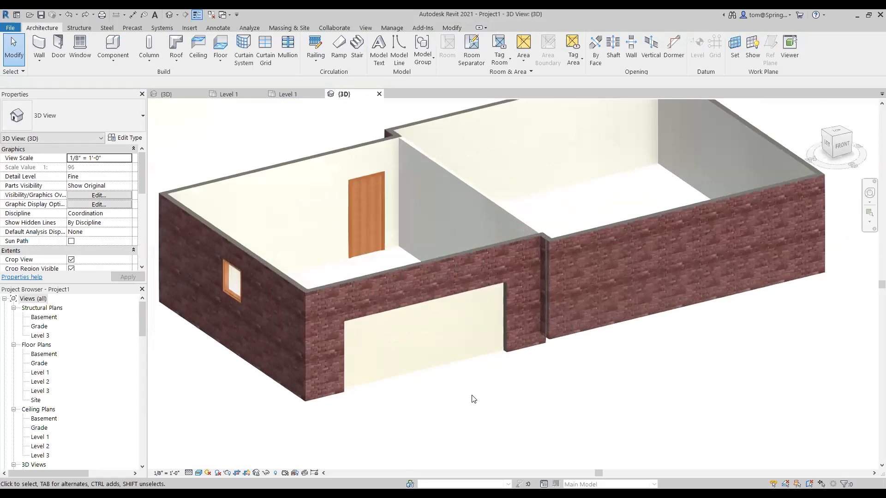
pyautogui.scroll(-2, 434, 386)
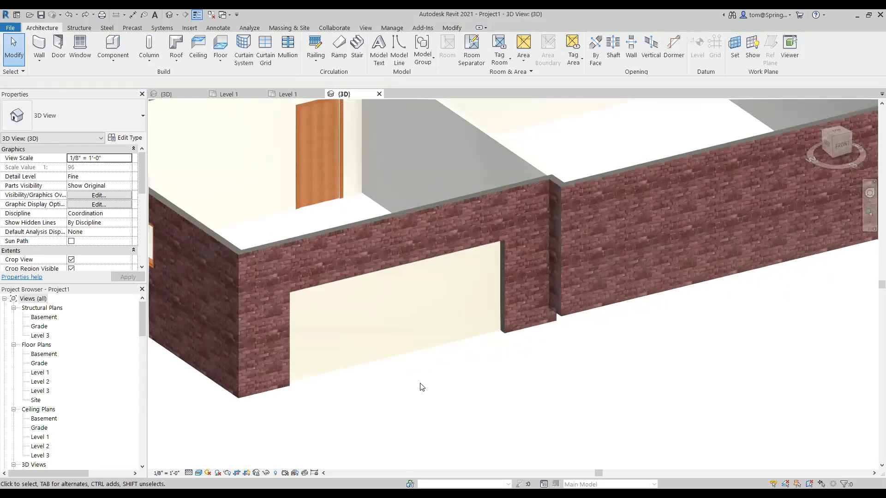
pyautogui.click(199, 472)
pyautogui.click(208, 452)
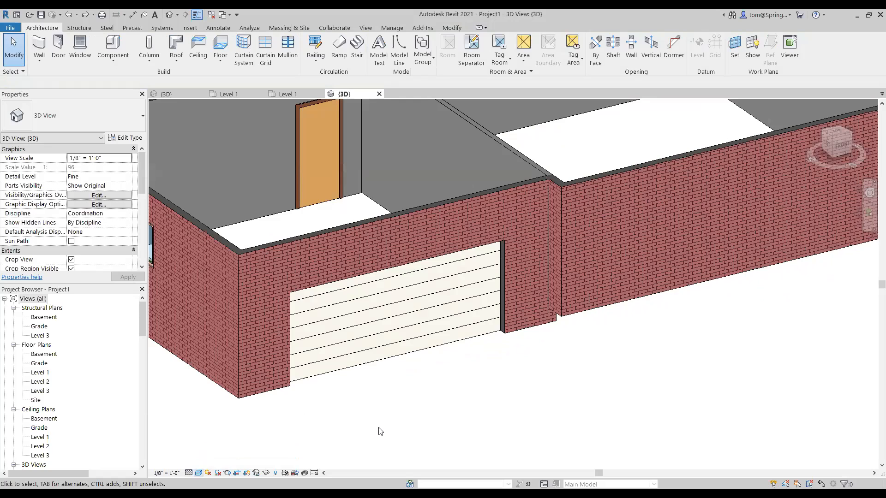
pyautogui.scroll(-4, 450, 403)
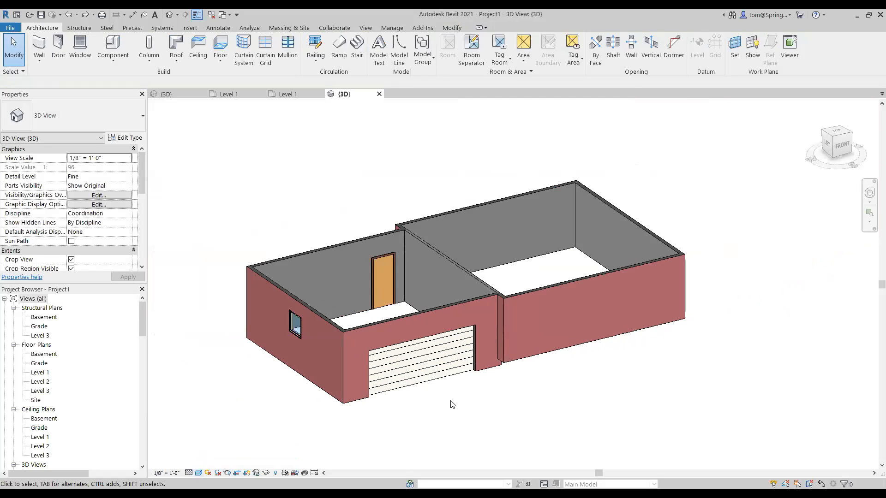
pyautogui.keyDown('shift'); pyautogui.moveTo(450, 401); pyautogui.dragTo(451, 421, button='middle'); pyautogui.keyUp('shift')
pyautogui.scroll(2, 459, 412)
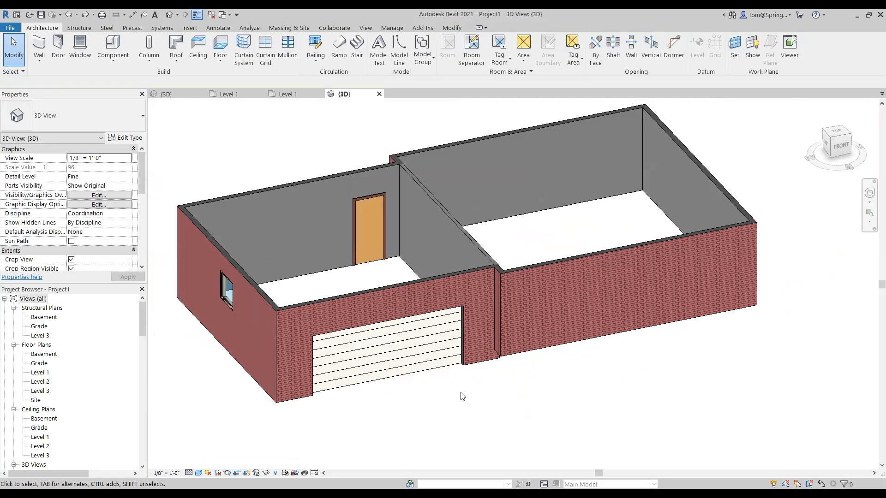
pyautogui.scroll(2, 461, 395)
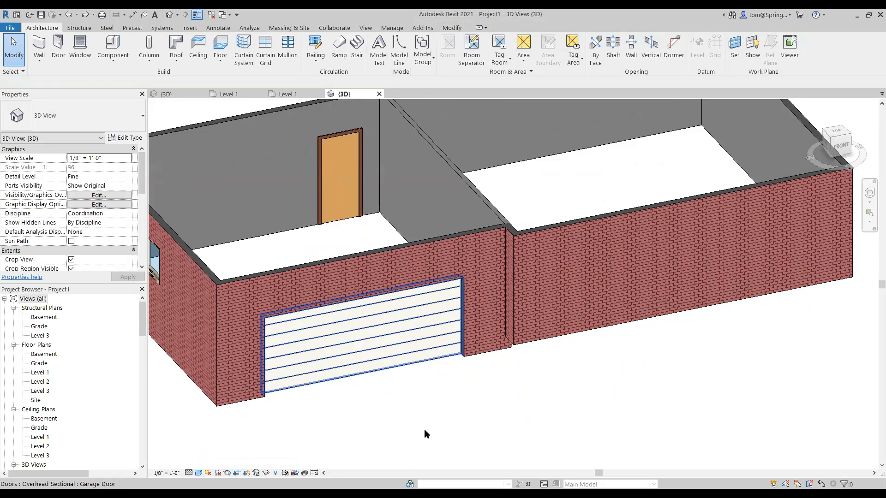
pyautogui.moveTo(424, 430); pyautogui.dragTo(486, 422, button='middle')
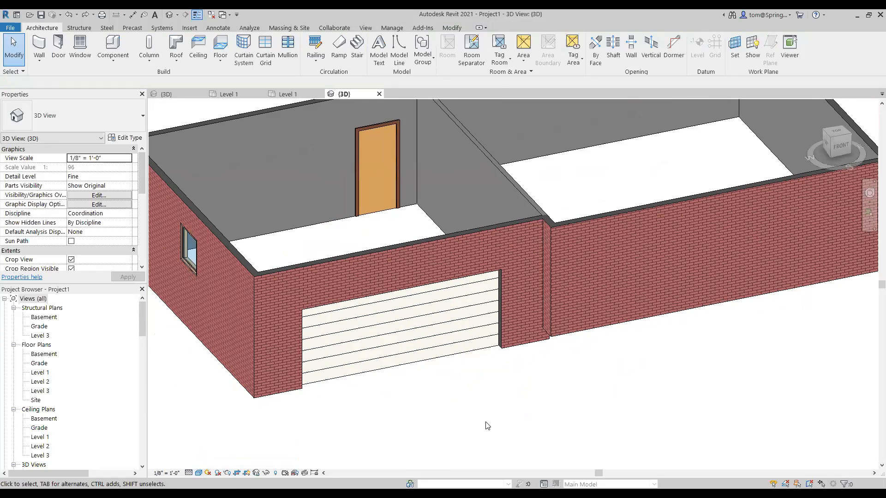
# Return the 3D view to the Realistic visual style.
pyautogui.click(199, 473)
pyautogui.click(213, 463)
pyautogui.scroll(2, 442, 411)
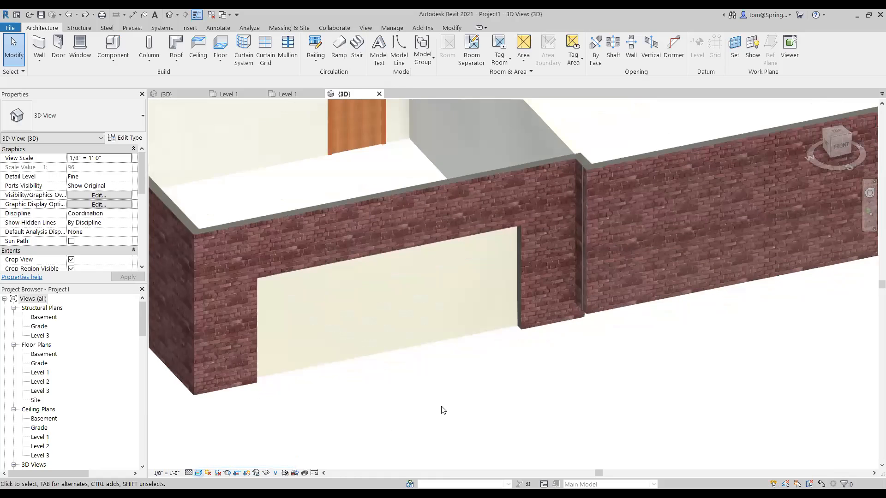
# Examine the recessed garage door and the front brick wall in the Project1 3D view.
pyautogui.scroll(-3, 442, 411)
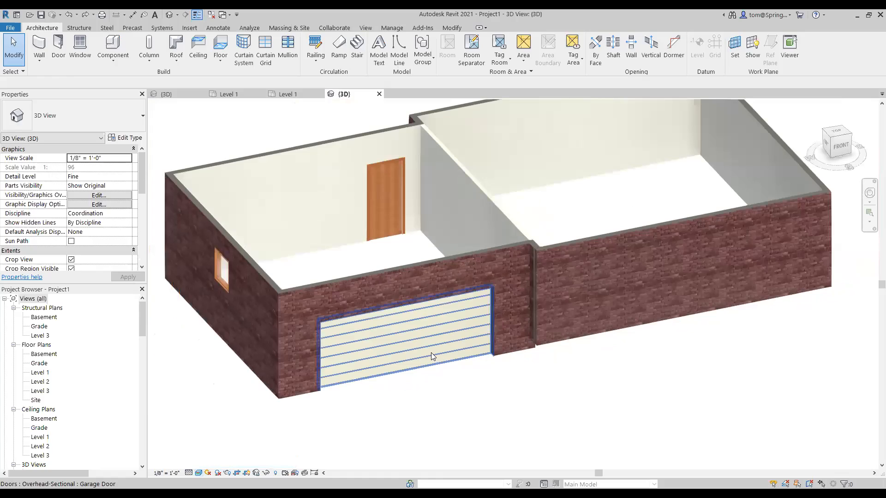
pyautogui.click(431, 352)
pyautogui.click(461, 401)
pyautogui.scroll(2, 485, 410)
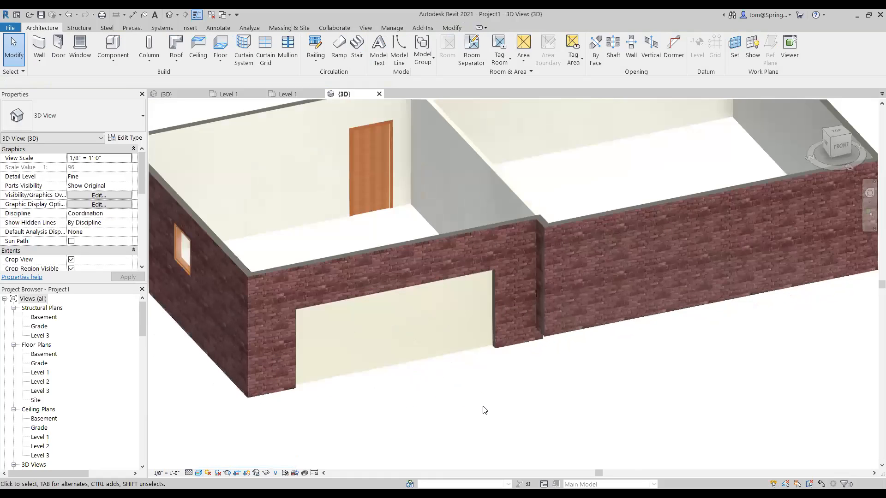
pyautogui.scroll(-2, 484, 412)
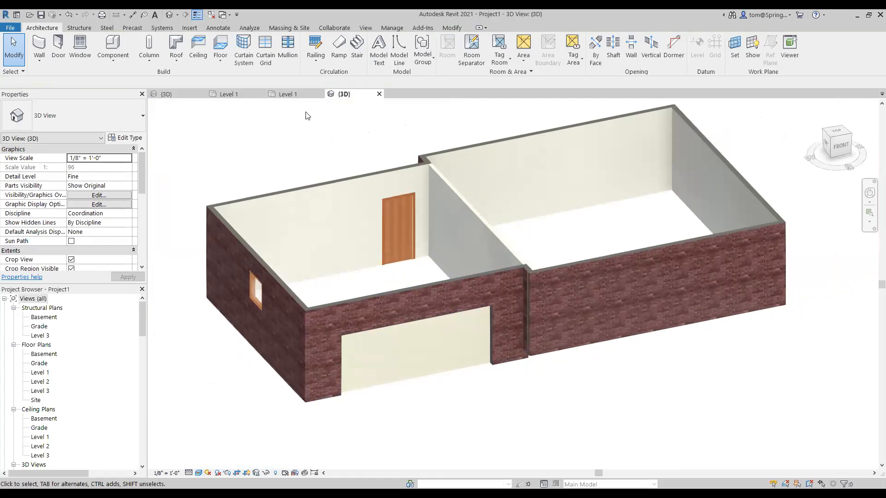
# Switch to the Winthrop House Level 1 plan and examine the window and door placement along the kitchen's rear wall.
pyautogui.click(302, 109)
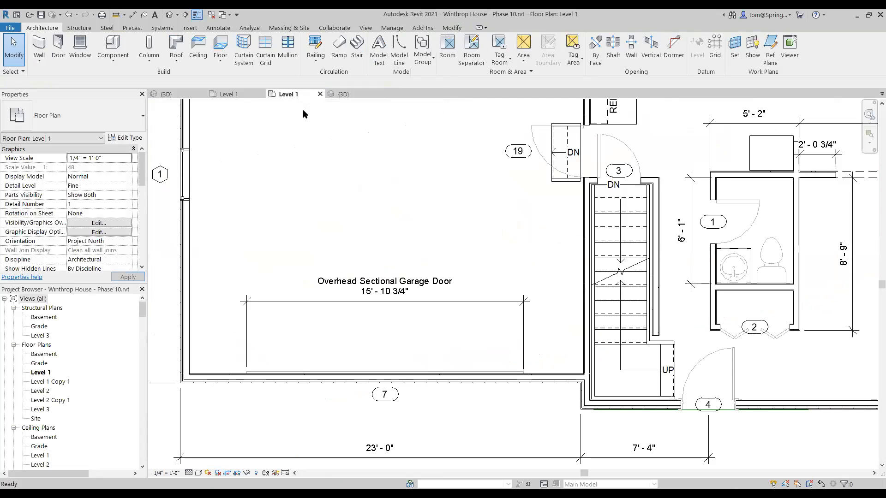
pyautogui.scroll(-4, 467, 257)
pyautogui.moveTo(387, 328); pyautogui.dragTo(371, 339, button='middle')
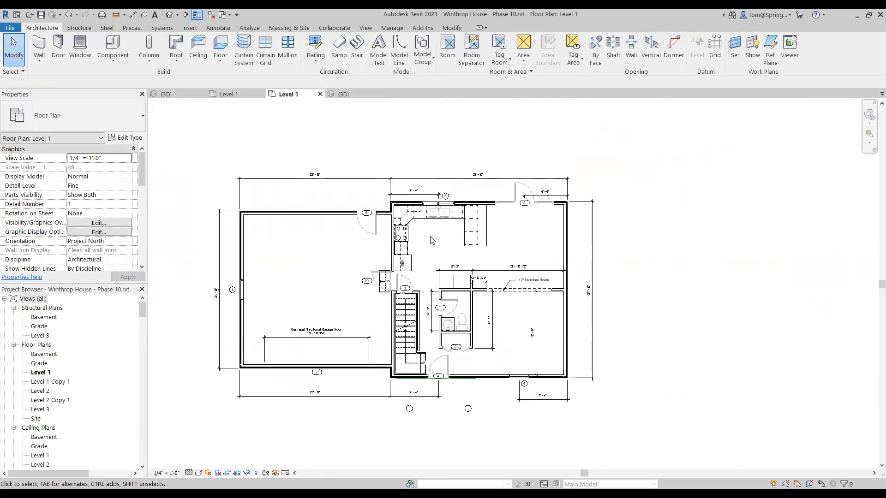
pyautogui.scroll(3, 439, 203)
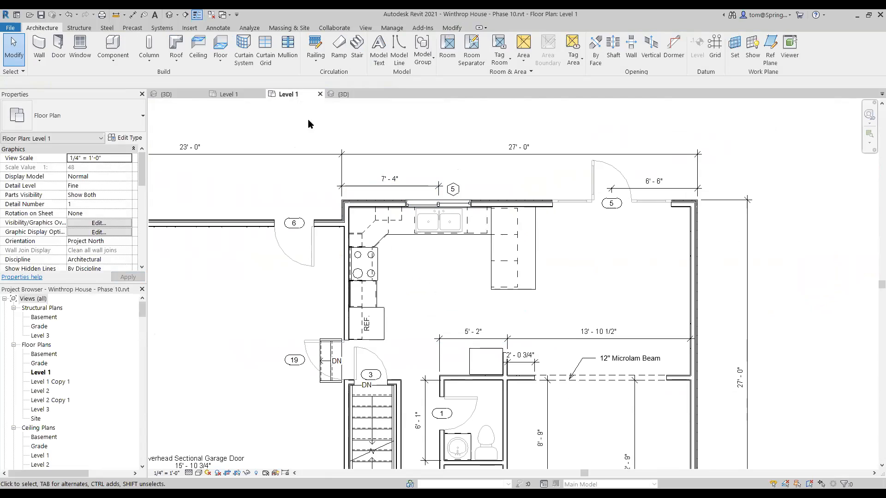
# In Project1's Level 1 plan, place a tagged Slider with Trim window, type Slider 5' x 3' 2, in the main house's rear wall.
pyautogui.click(240, 94)
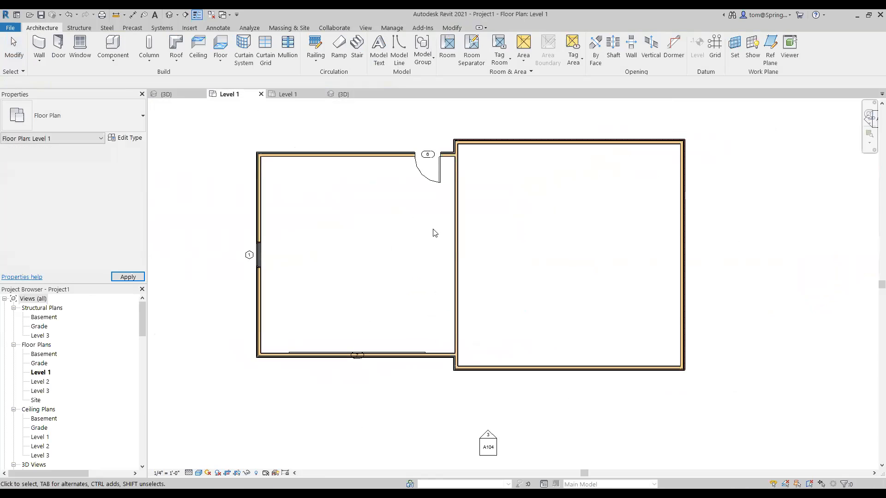
pyautogui.scroll(-2, 513, 208)
pyautogui.moveTo(518, 212); pyautogui.dragTo(462, 253, button='middle')
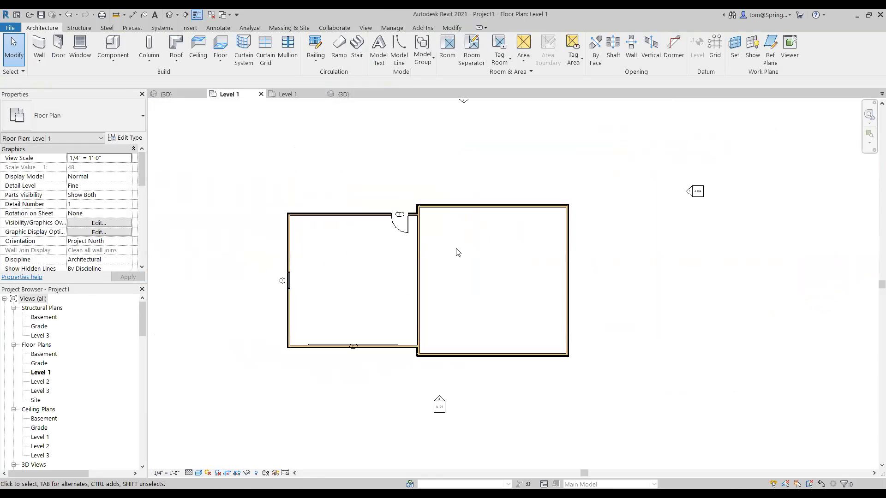
pyautogui.click(79, 45)
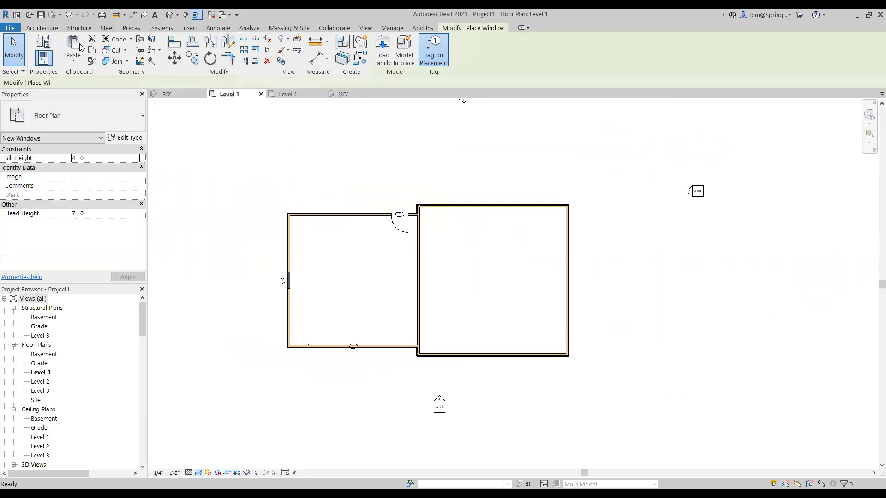
pyautogui.click(143, 117)
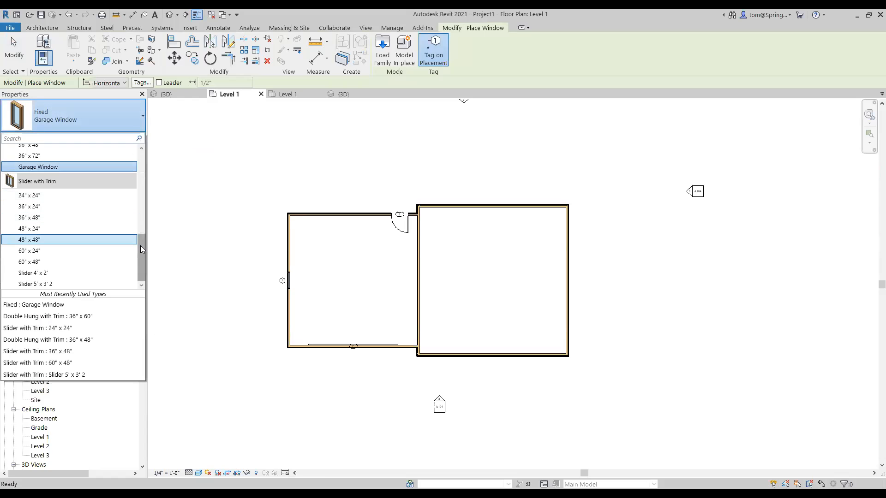
pyautogui.moveTo(141, 246); pyautogui.dragTo(141, 258)
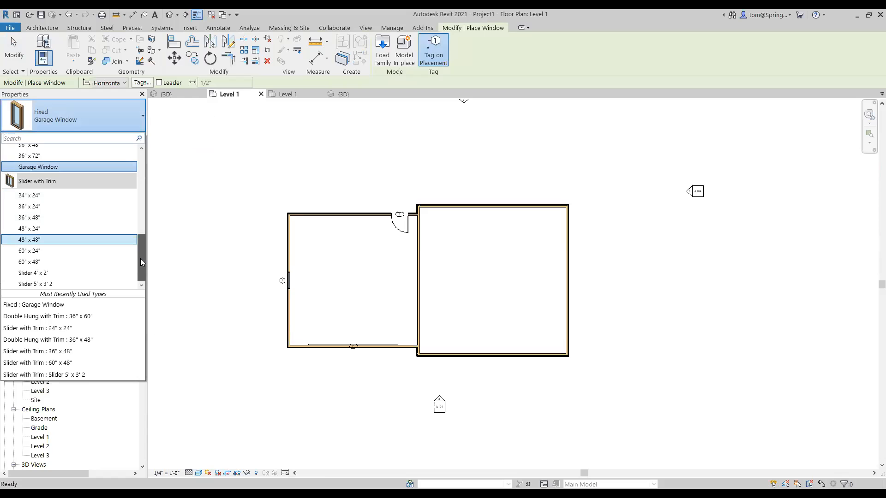
pyautogui.click(47, 284)
pyautogui.scroll(3, 474, 210)
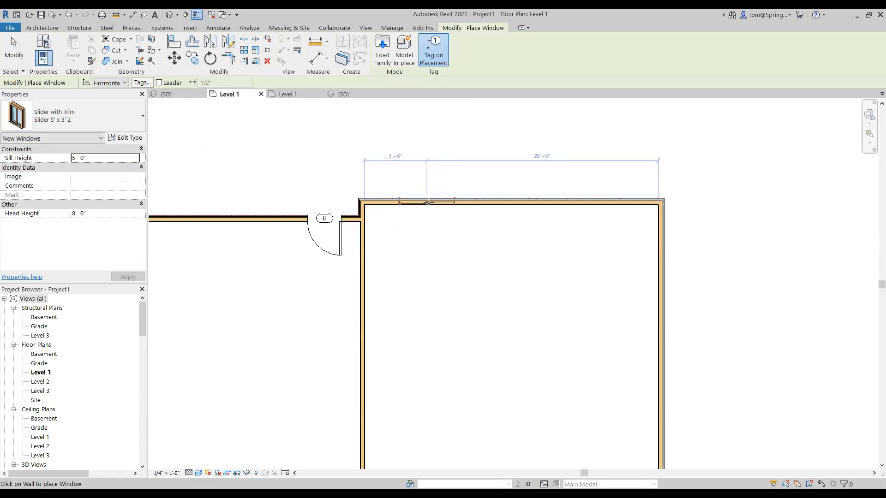
pyautogui.click(432, 202)
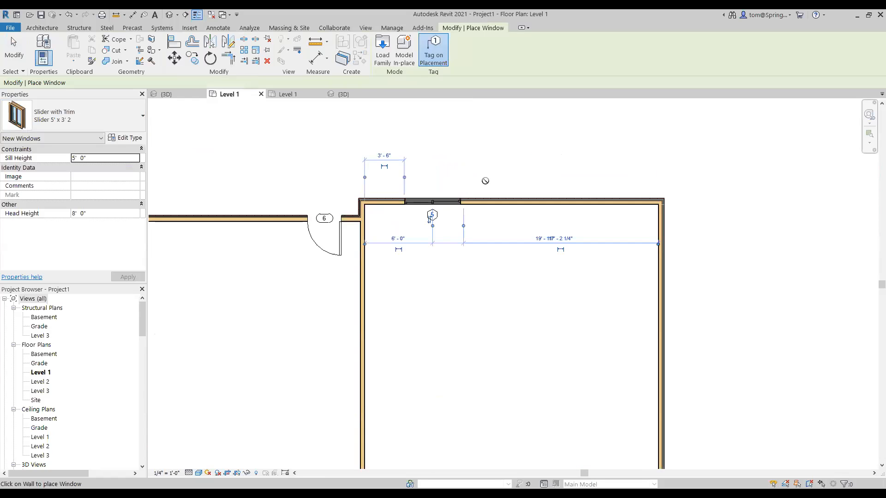
pyautogui.press('Escape')
pyautogui.press('Escape')
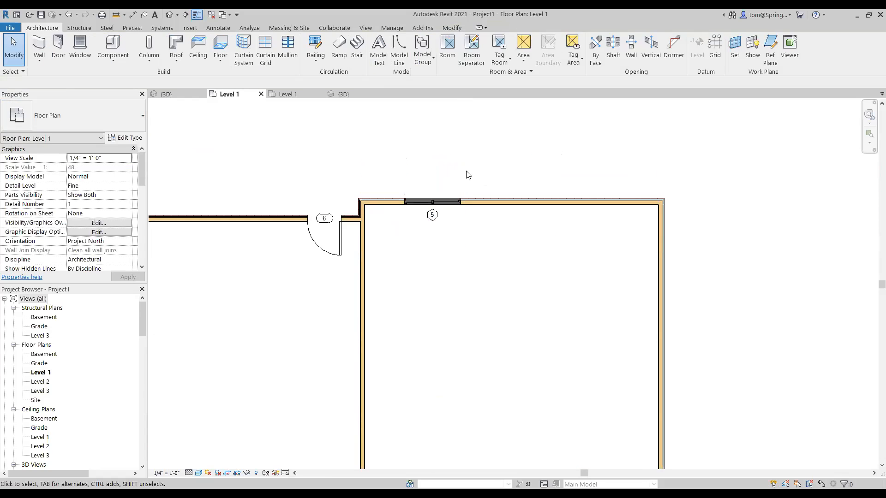
# Reference the slider window's temporary dimension from the outer wall corner to the window's center and set it to 7'-4".
pyautogui.click(426, 204)
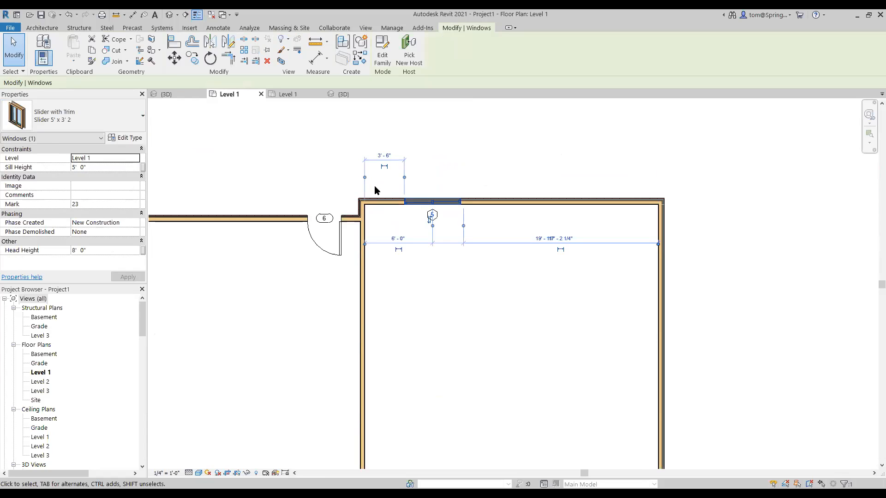
pyautogui.scroll(2, 375, 186)
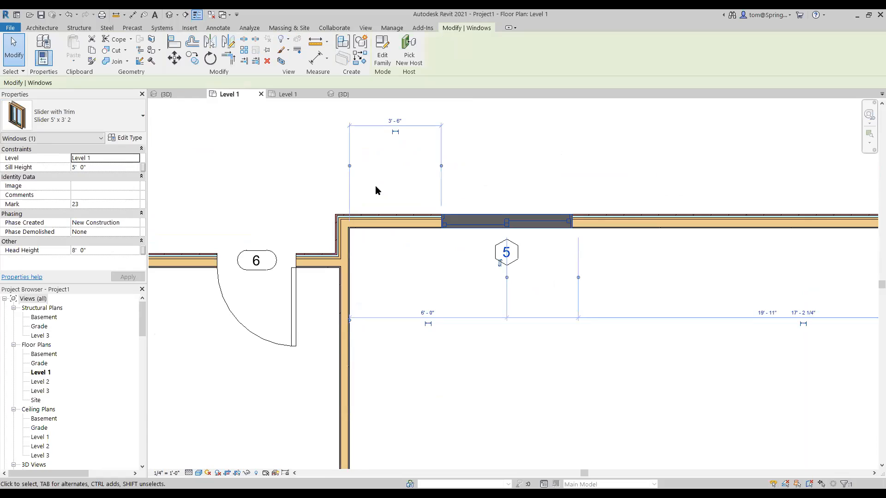
pyautogui.scroll(1, 375, 186)
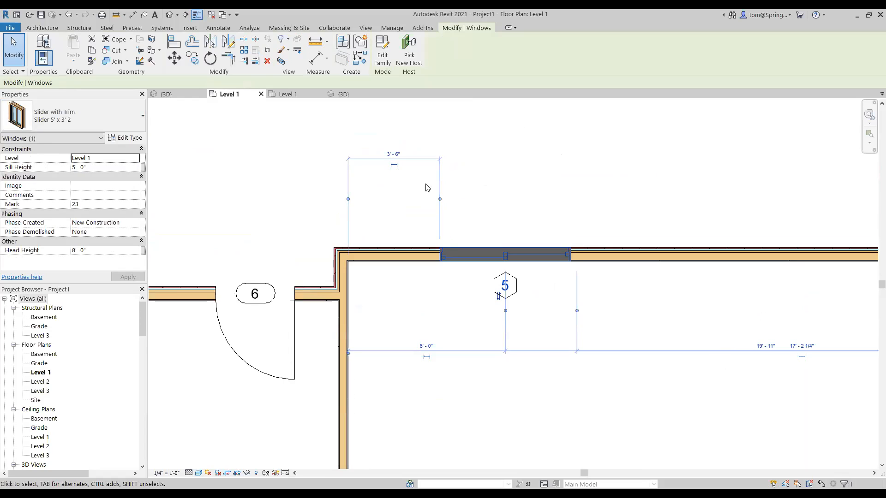
pyautogui.click(348, 199)
pyautogui.click(440, 200)
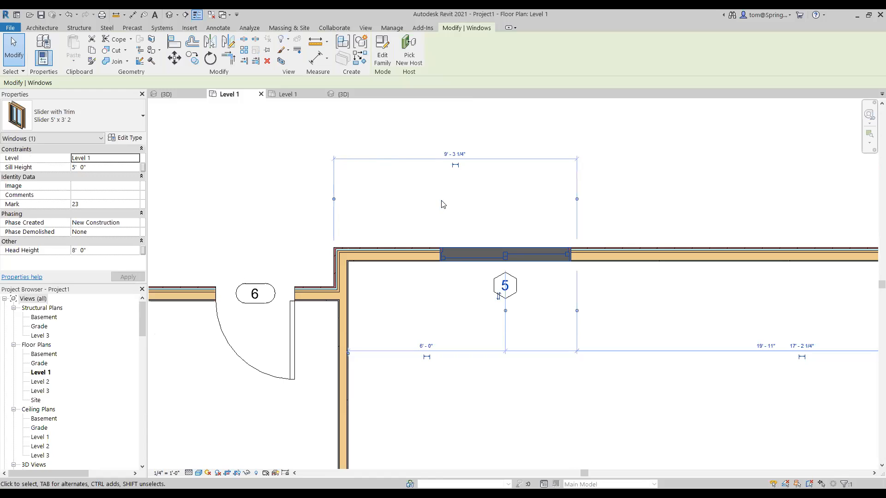
pyautogui.click(577, 200)
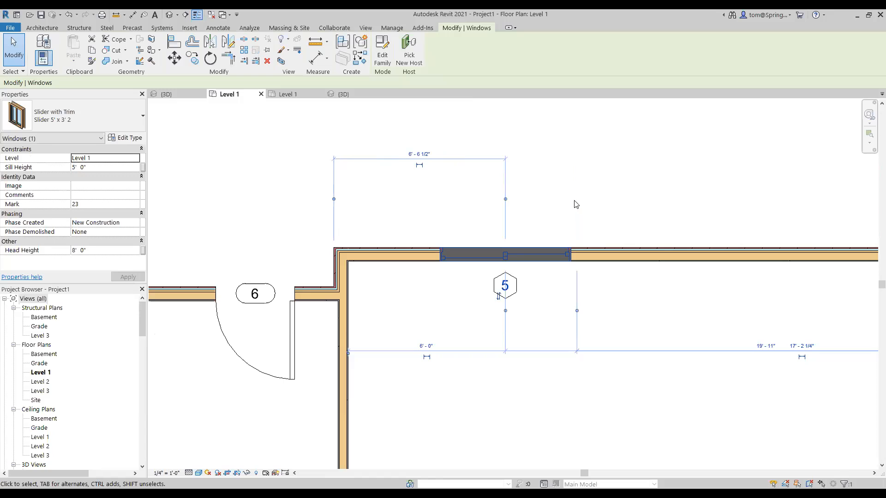
pyautogui.click(428, 157)
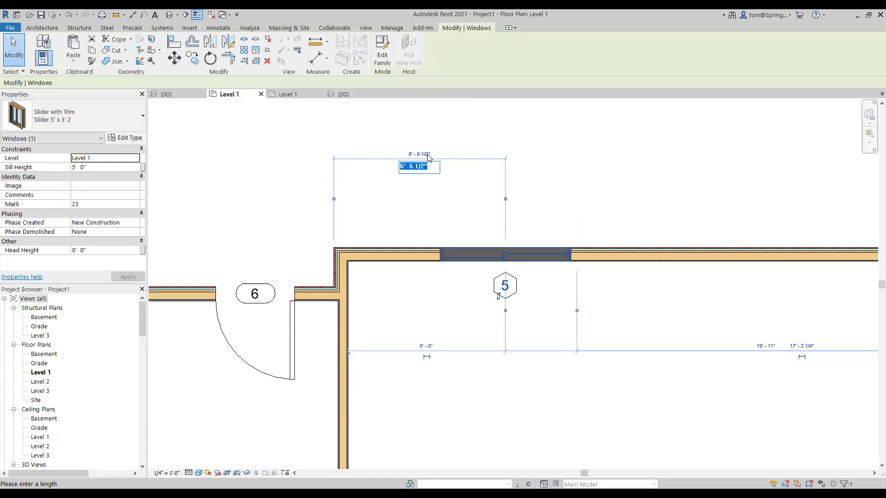
pyautogui.write("7'4")
pyautogui.press('Return')
pyautogui.click(603, 166)
# Check the new slider window in the Project1 3D view from a lower front angle.
pyautogui.scroll(-3, 570, 175)
pyautogui.scroll(-2, 568, 181)
pyautogui.click(341, 95)
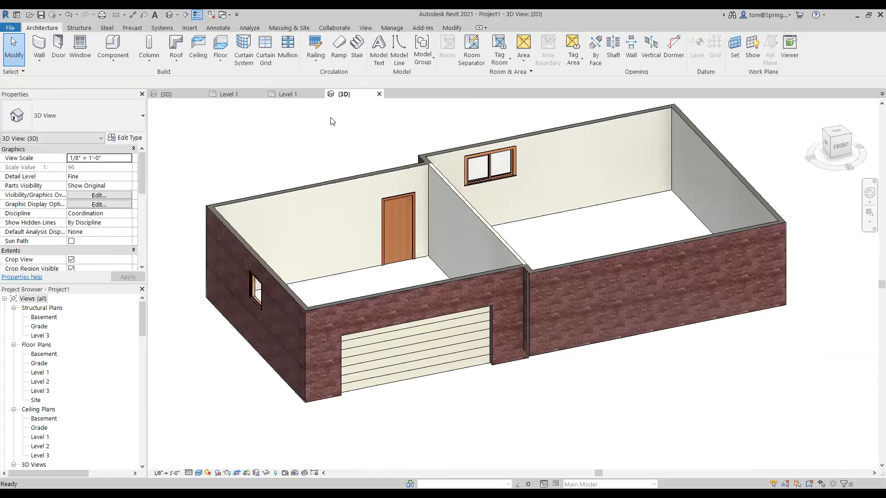
pyautogui.keyDown('shift'); pyautogui.moveTo(471, 467); pyautogui.dragTo(449, 422, button='middle'); pyautogui.keyUp('shift')
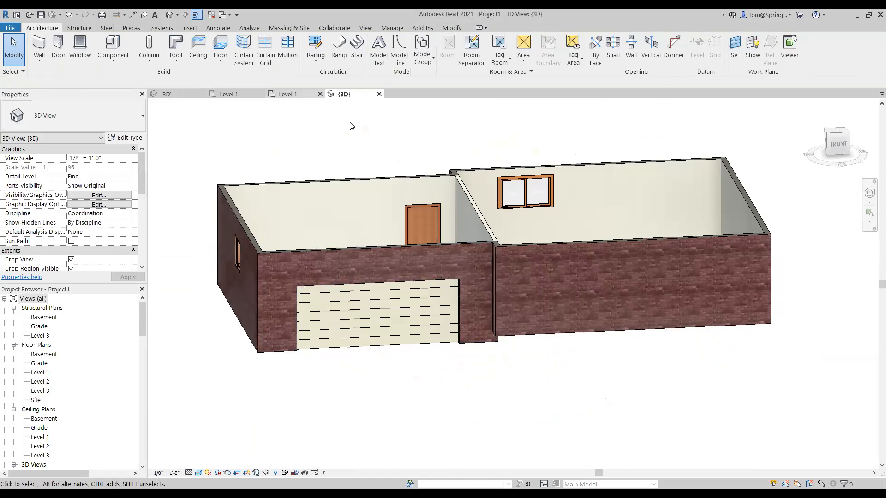
# Check the kitchen window's tag in the Winthrop House plan, and move Project1's window tag 5 outside the rear wall.
pyautogui.click(294, 94)
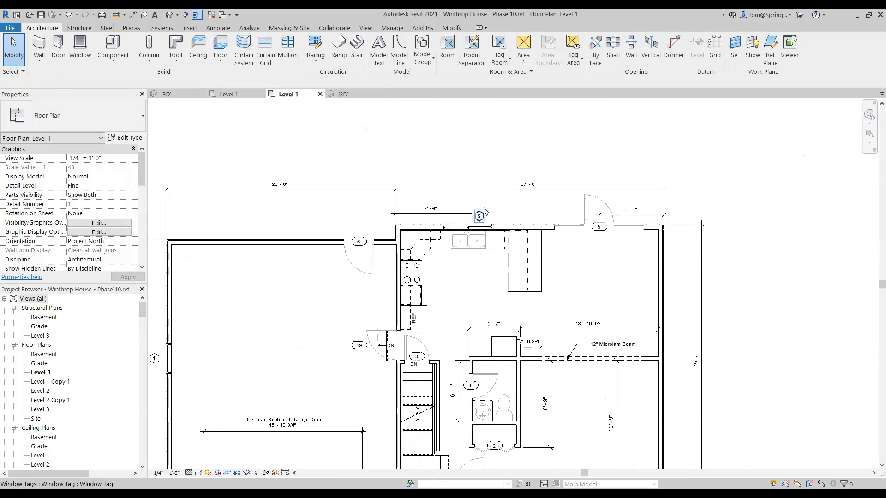
pyautogui.click(241, 94)
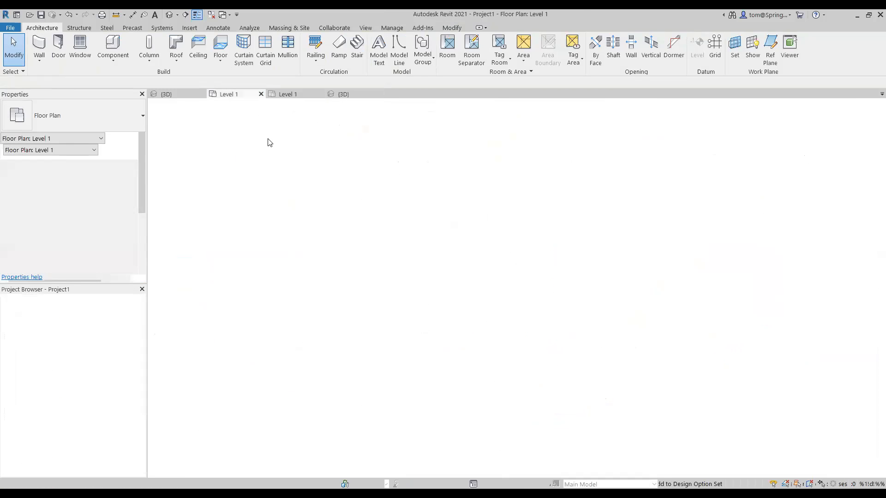
pyautogui.scroll(3, 560, 217)
pyautogui.scroll(1, 560, 218)
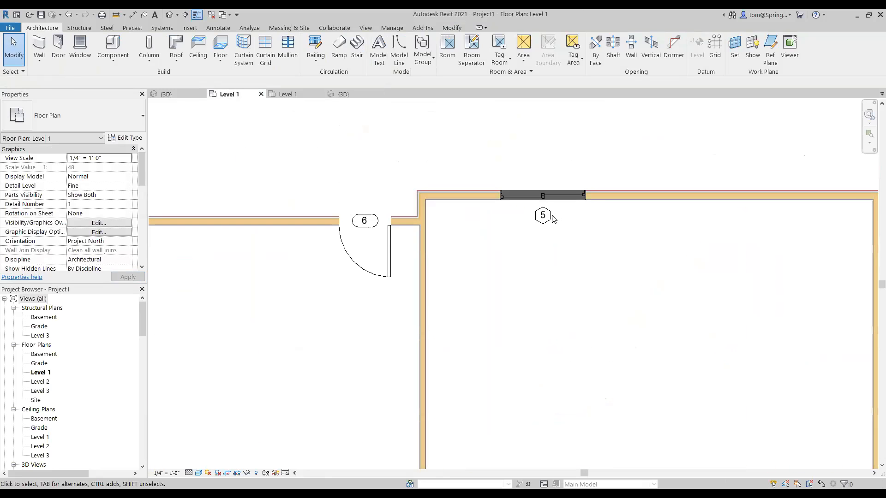
pyautogui.moveTo(543, 214); pyautogui.dragTo(521, 175)
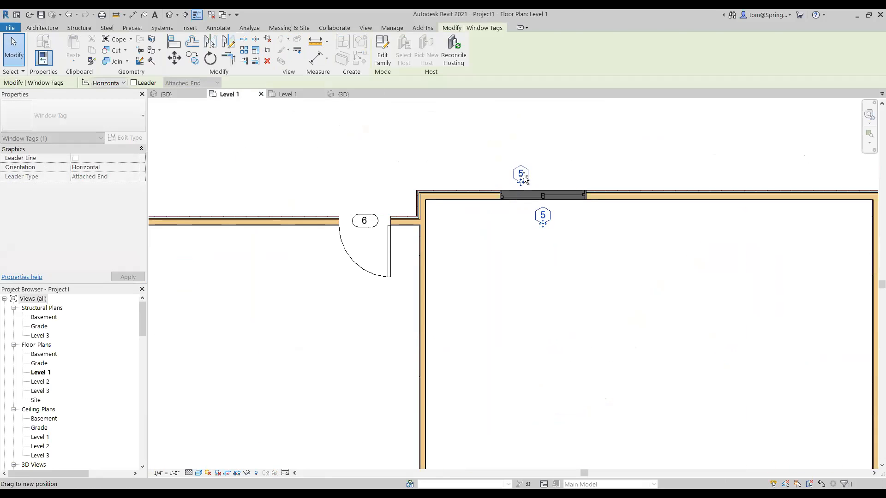
pyautogui.click(539, 263)
# Select the garage's west brick wall and shift its temporary dimension's witness line to that wall's exterior face.
pyautogui.scroll(-1, 573, 310)
pyautogui.scroll(-1, 574, 310)
pyautogui.moveTo(421, 364); pyautogui.dragTo(433, 310, button='middle')
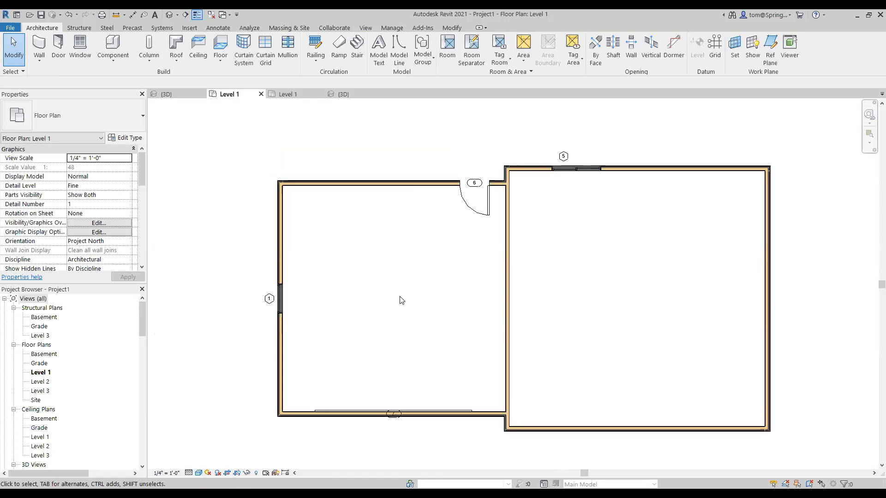
pyautogui.moveTo(401, 301)
pyautogui.mouseDown(button='middle')
pyautogui.moveTo(334, 300)
pyautogui.moveTo(390, 297)
pyautogui.mouseUp(button='middle')
pyautogui.click(279, 254)
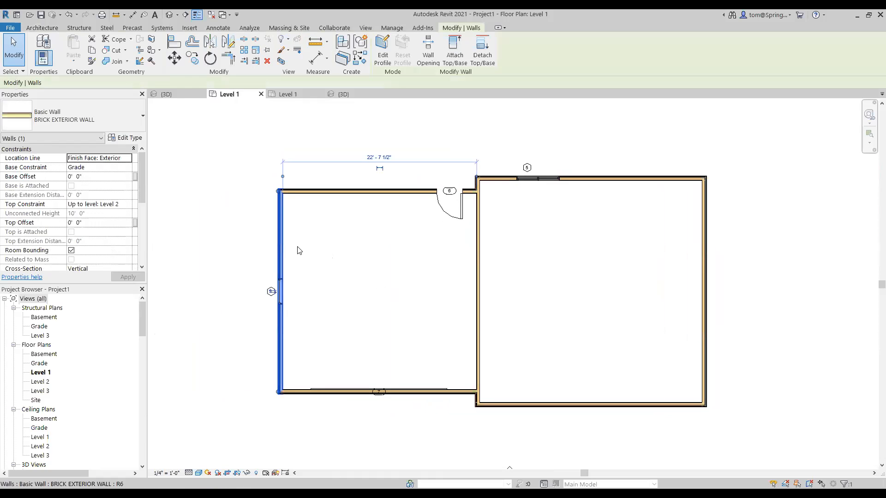
pyautogui.scroll(2, 486, 158)
pyautogui.moveTo(486, 158); pyautogui.dragTo(543, 149, button='middle')
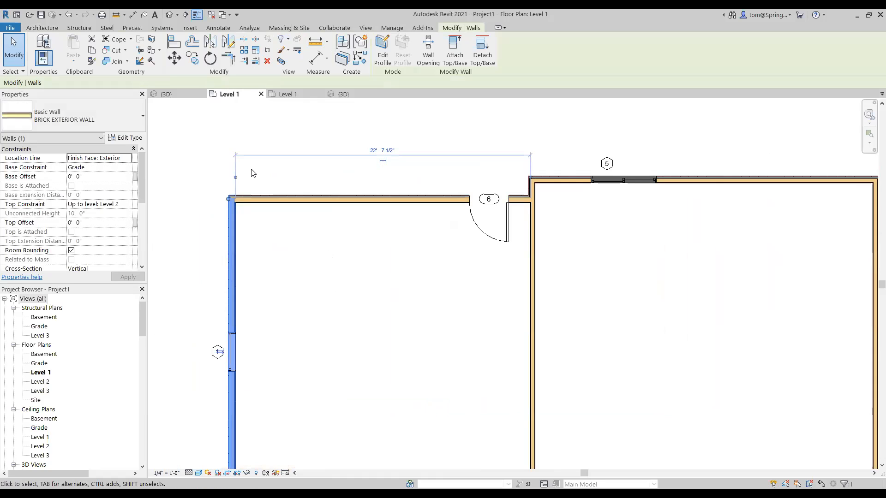
pyautogui.scroll(2, 252, 172)
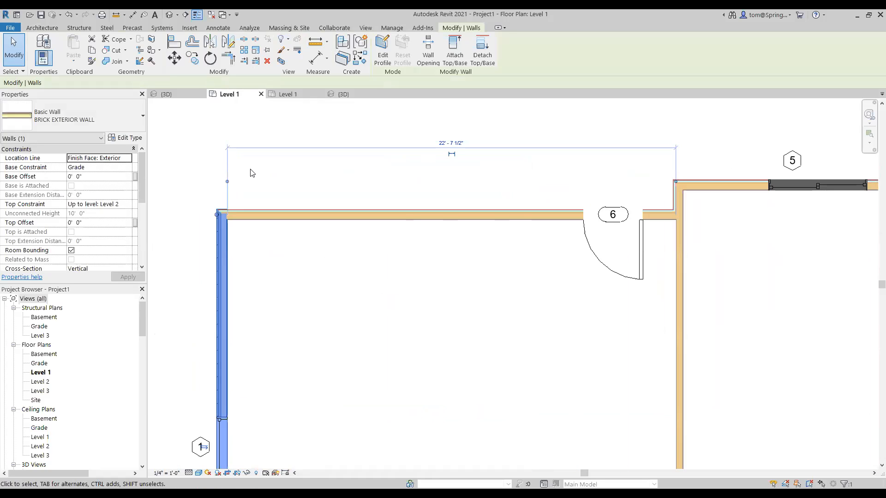
pyautogui.click(227, 182)
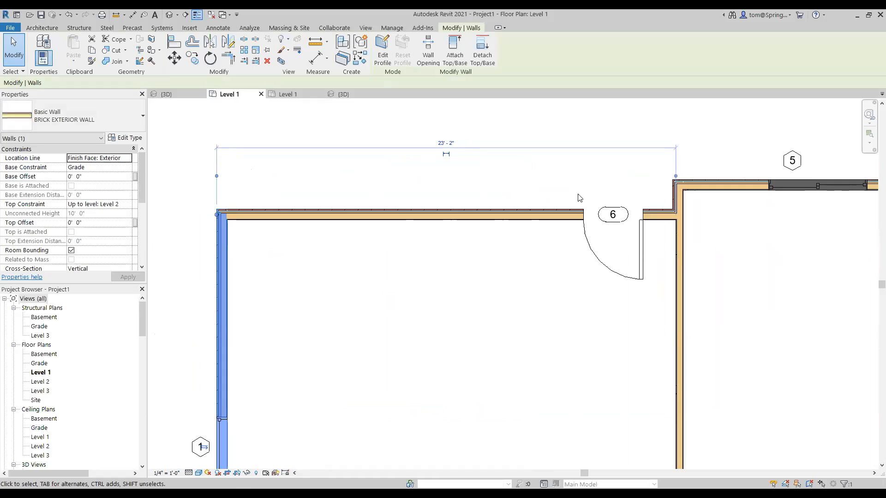
# Move the temporary dimension's other witness line to the exterior brick face of the main house wall beside door 6.
pyautogui.scroll(4, 665, 187)
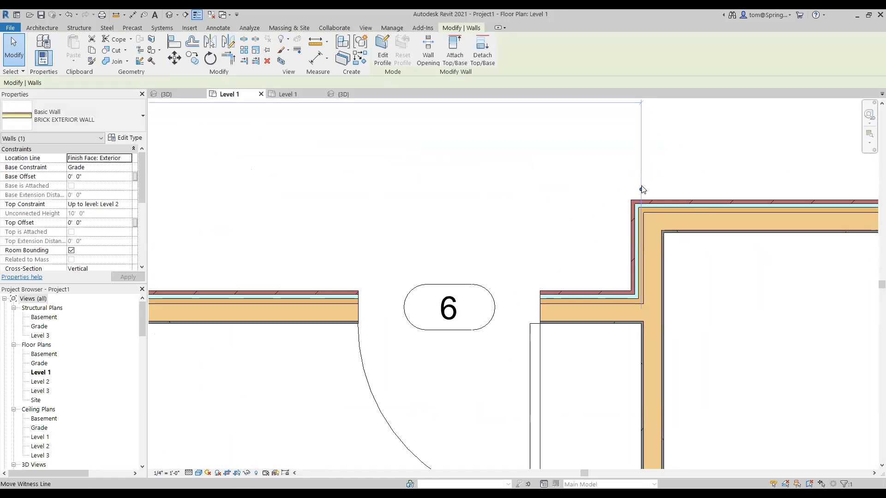
pyautogui.moveTo(641, 190); pyautogui.dragTo(665, 146)
pyautogui.click(663, 144)
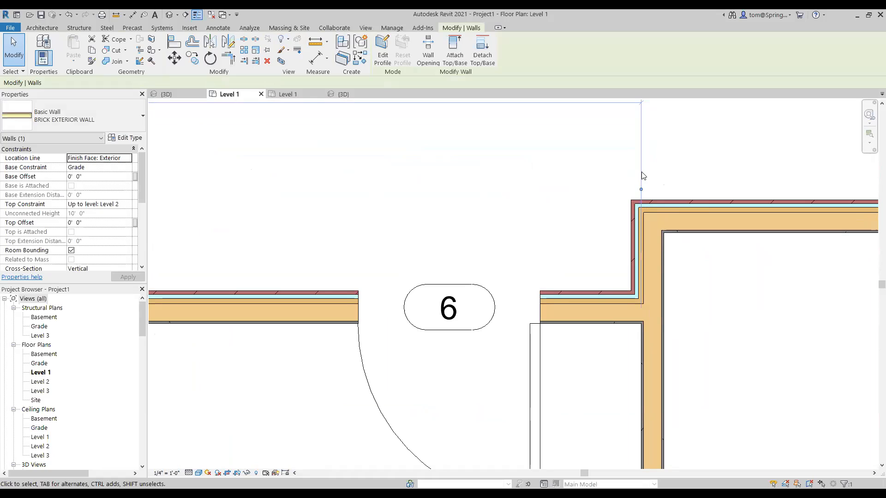
pyautogui.moveTo(642, 191); pyautogui.dragTo(633, 240)
pyautogui.scroll(-6, 579, 256)
pyautogui.moveTo(350, 210); pyautogui.dragTo(473, 192, button='middle')
pyautogui.scroll(-1, 408, 210)
pyautogui.scroll(-1, 408, 210)
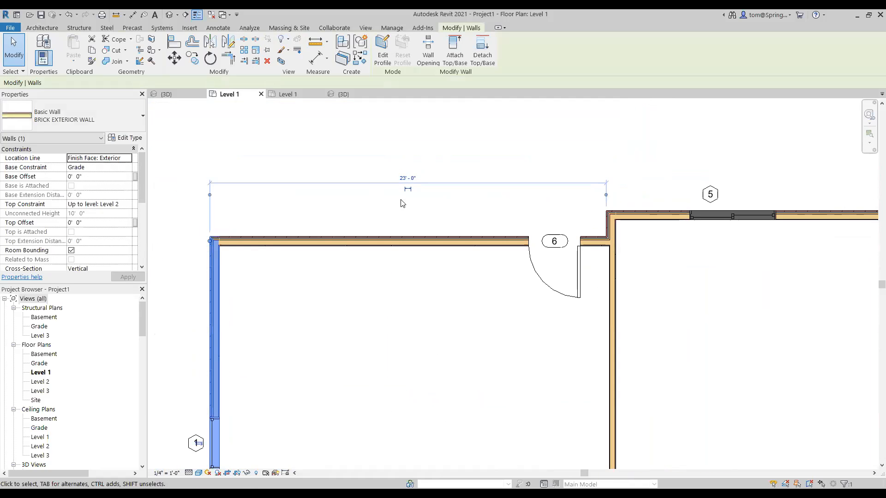
pyautogui.scroll(1, 408, 197)
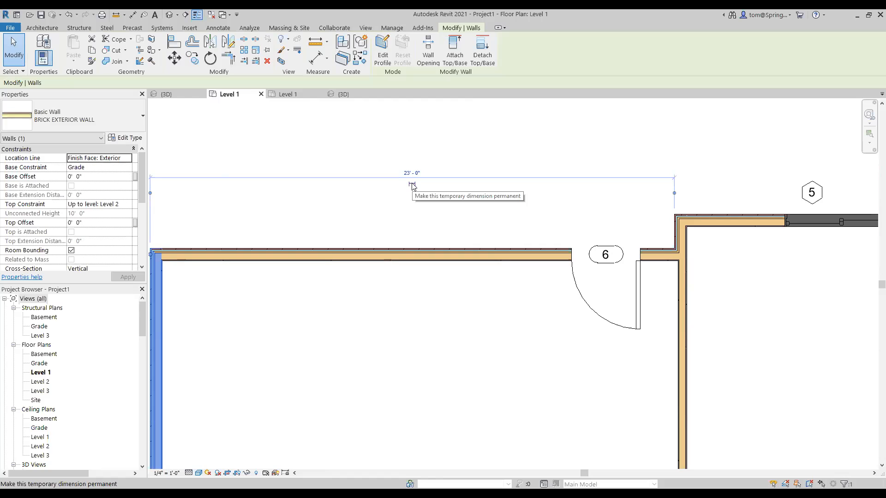
# Make the temporary dimension across the garage's width permanent and deselect the wall.
pyautogui.click(412, 186)
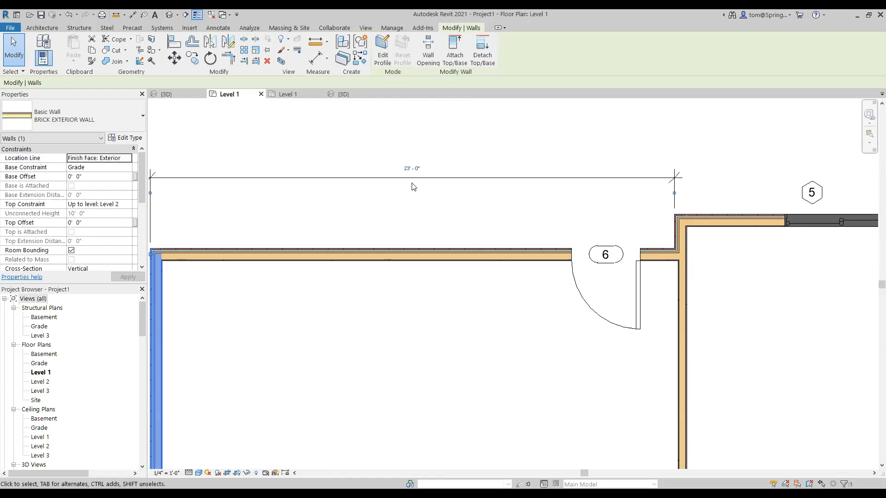
pyautogui.click(427, 202)
pyautogui.scroll(-3, 422, 205)
pyautogui.scroll(-5, 449, 385)
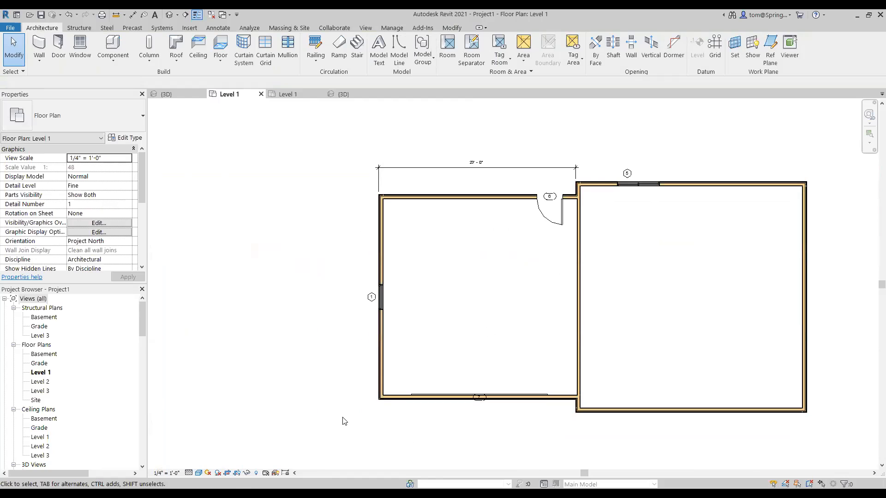
# Select the garage's front wall and shift both witness lines of its depth dimension to the exterior brick faces.
pyautogui.click(395, 398)
pyautogui.scroll(4, 377, 219)
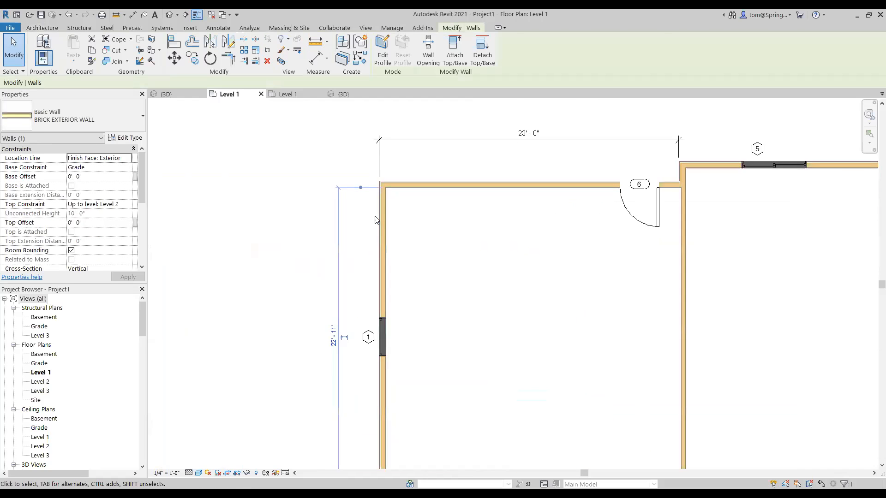
pyautogui.click(349, 167)
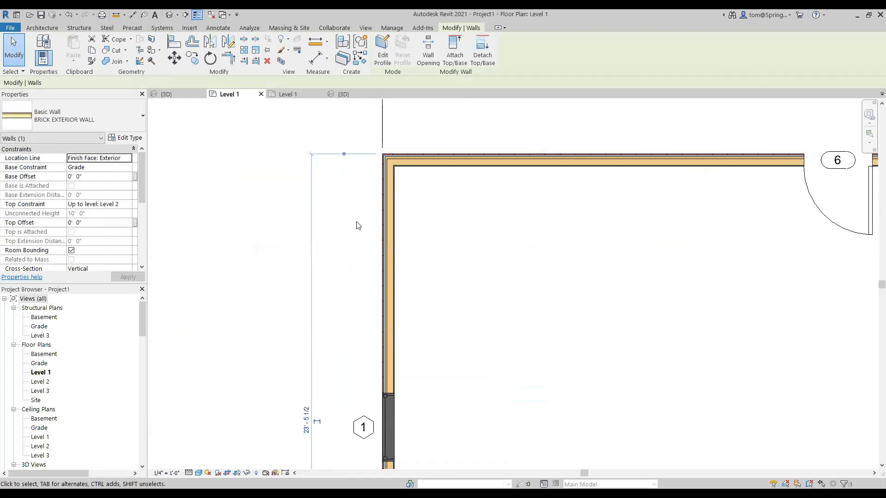
pyautogui.scroll(-2, 333, 370)
pyautogui.moveTo(342, 393); pyautogui.dragTo(362, 207, button='middle')
pyautogui.scroll(2, 367, 397)
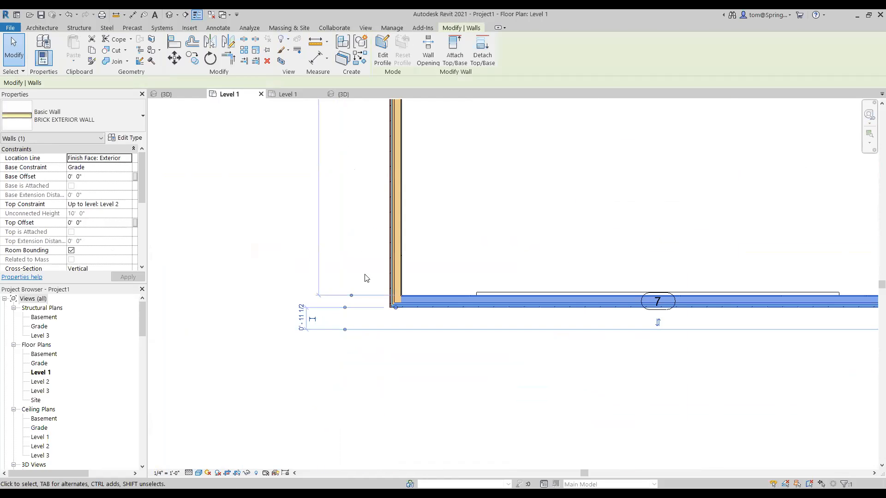
pyautogui.scroll(-3, 441, 219)
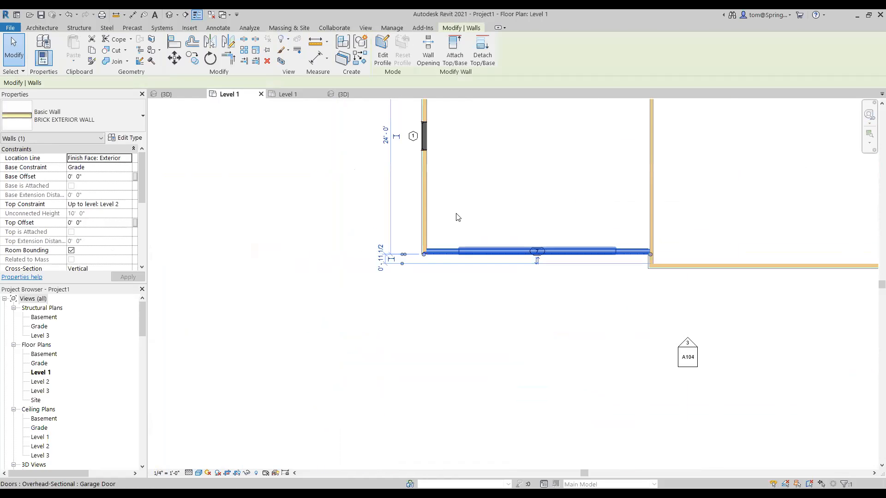
pyautogui.scroll(3, 390, 250)
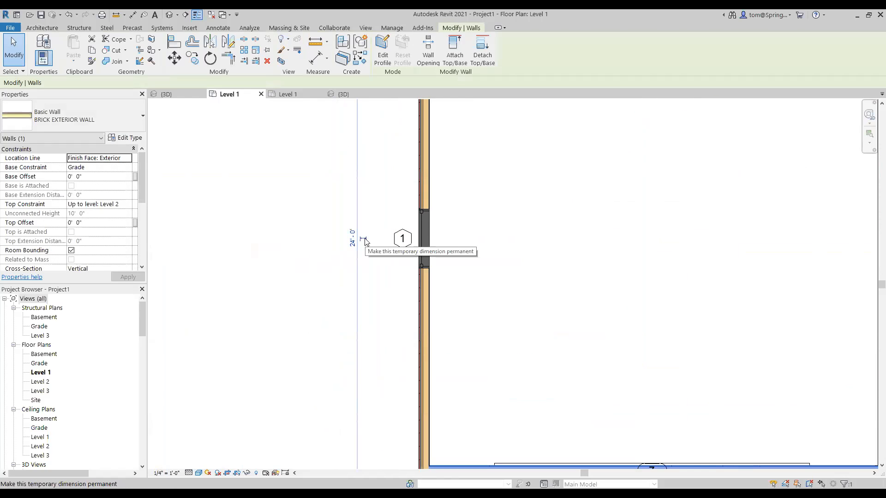
# Make the temporary dimension along the garage's depth permanent beside window 1 and deselect the wall.
pyautogui.click(364, 240)
pyautogui.click(524, 319)
pyautogui.scroll(-5, 363, 369)
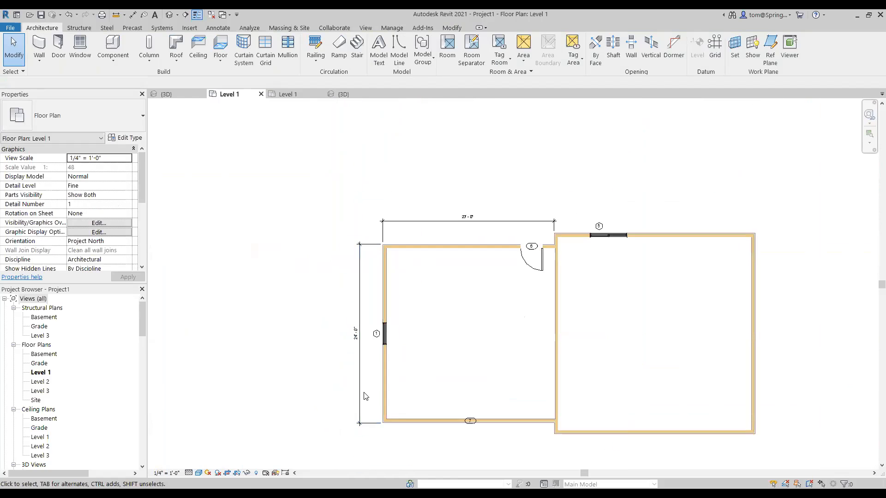
pyautogui.scroll(1, 476, 274)
pyautogui.moveTo(476, 274); pyautogui.dragTo(385, 261, button='middle')
pyautogui.scroll(3, 621, 273)
pyautogui.scroll(-4, 467, 225)
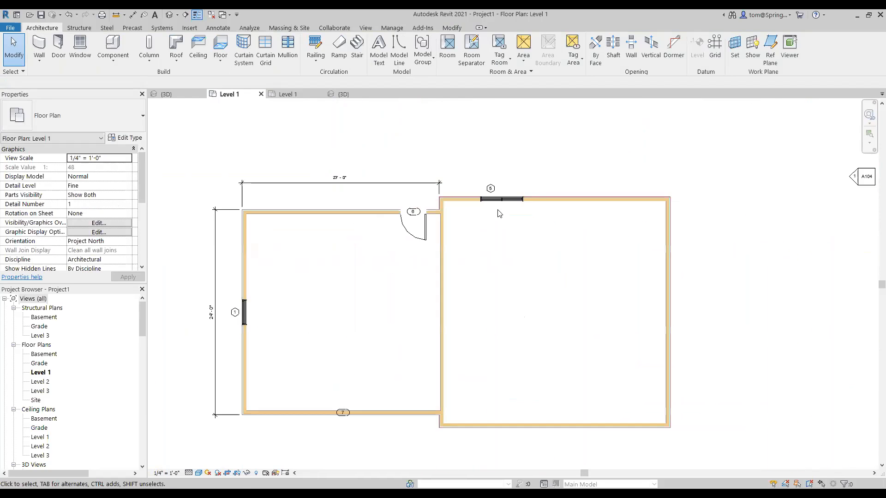
# Select the main house's east wall and shift its temporary dimension's witness lines toward the exterior wall faces.
pyautogui.moveTo(601, 248); pyautogui.dragTo(540, 237, button='middle')
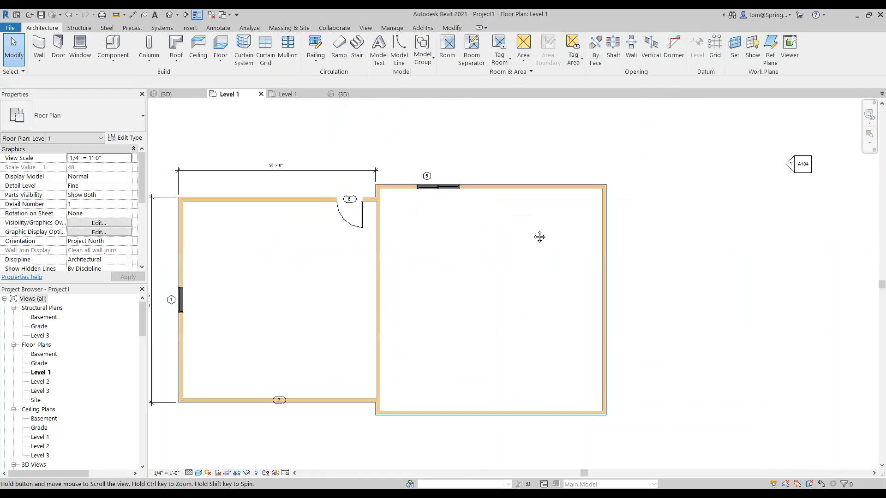
pyautogui.click(602, 207)
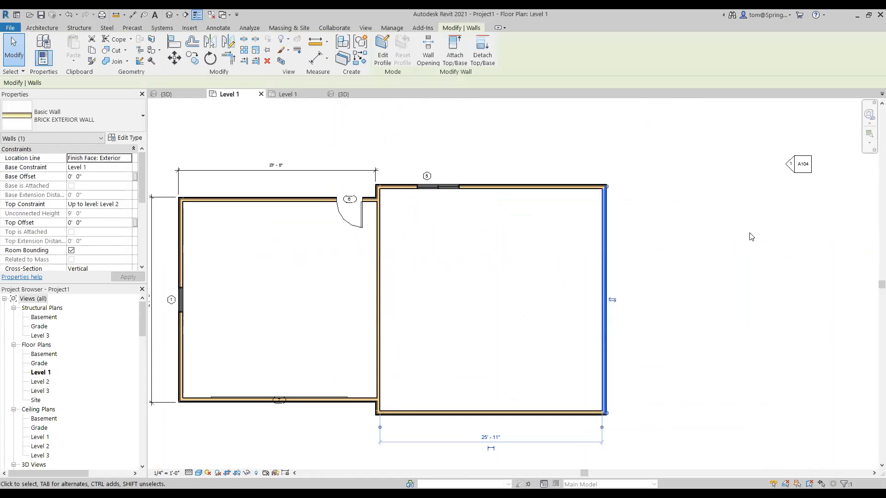
pyautogui.click(379, 429)
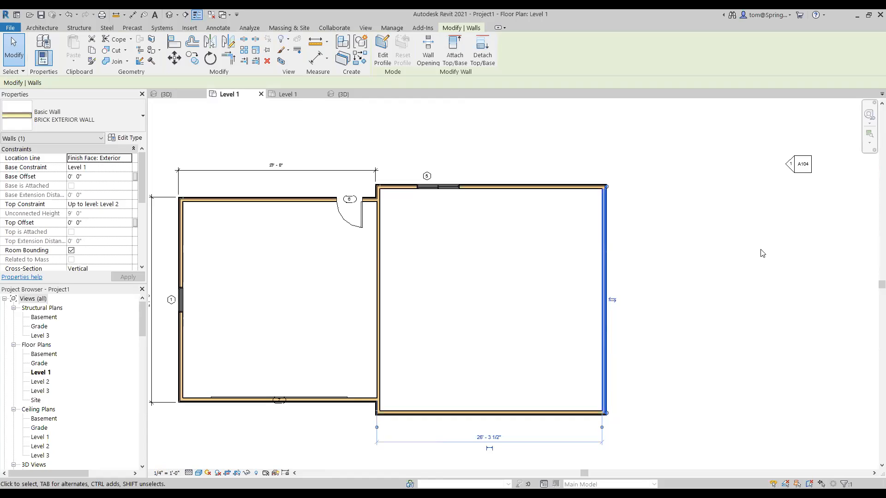
pyautogui.click(602, 428)
pyautogui.scroll(3, 376, 422)
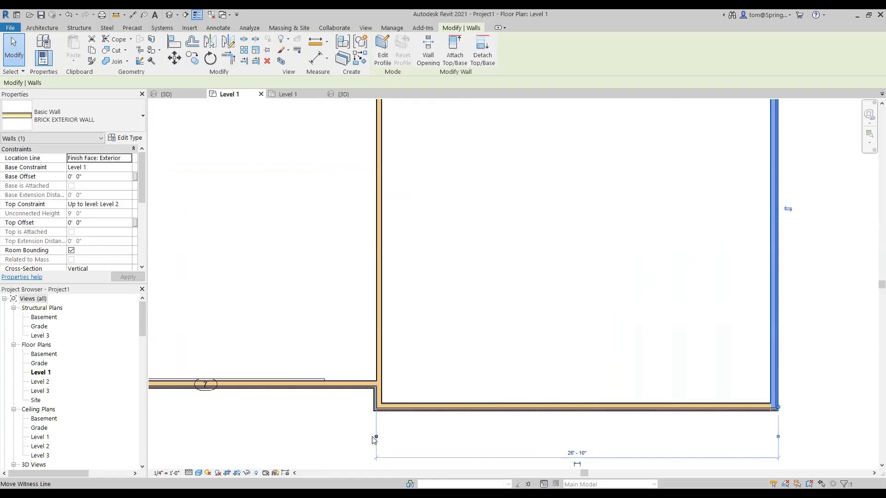
# Move the temporary dimension's west witness line to the outer brick face at the main house's front corner.
pyautogui.moveTo(377, 438); pyautogui.dragTo(386, 438)
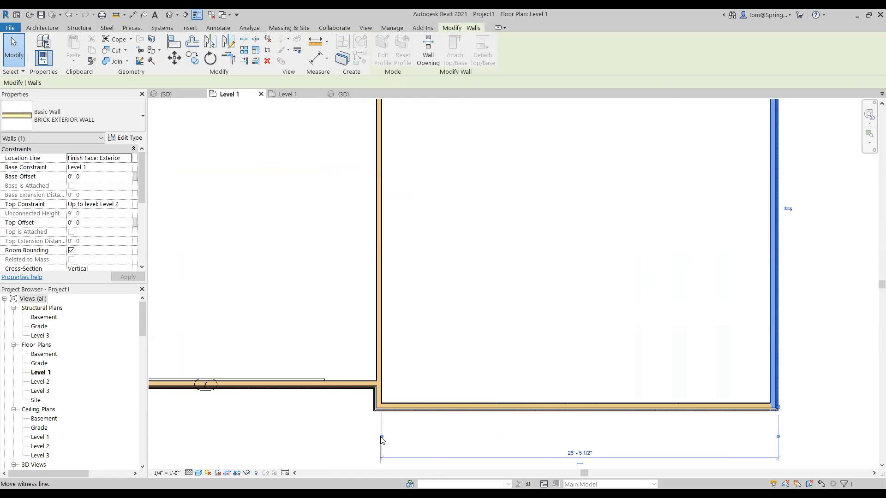
pyautogui.scroll(3, 369, 401)
pyautogui.scroll(-4, 360, 459)
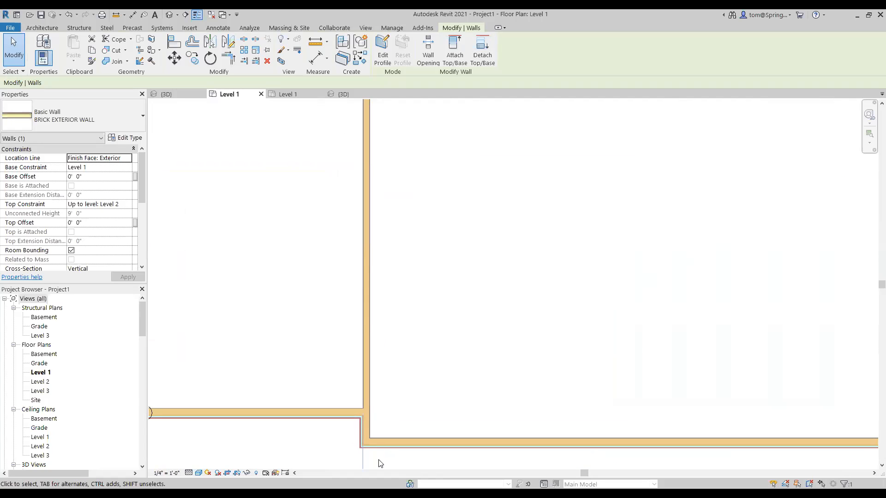
pyautogui.moveTo(375, 459); pyautogui.dragTo(417, 383, button='middle')
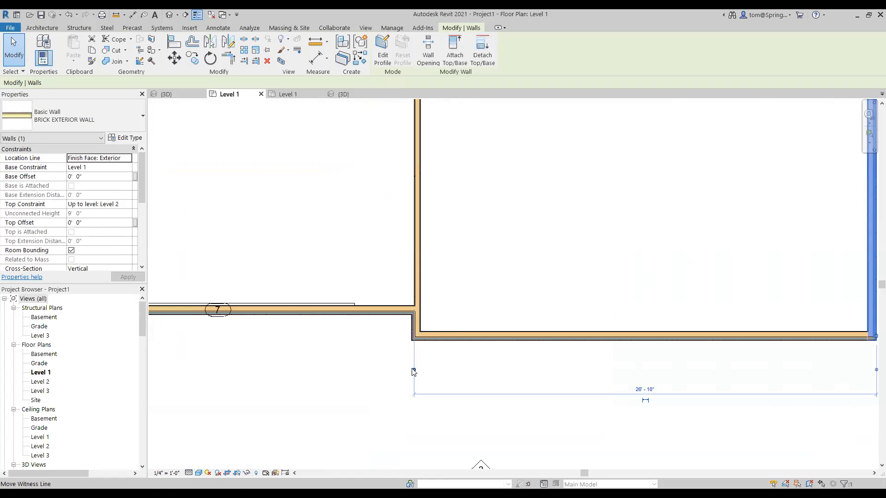
pyautogui.moveTo(413, 369); pyautogui.dragTo(412, 344)
pyautogui.scroll(-3, 664, 419)
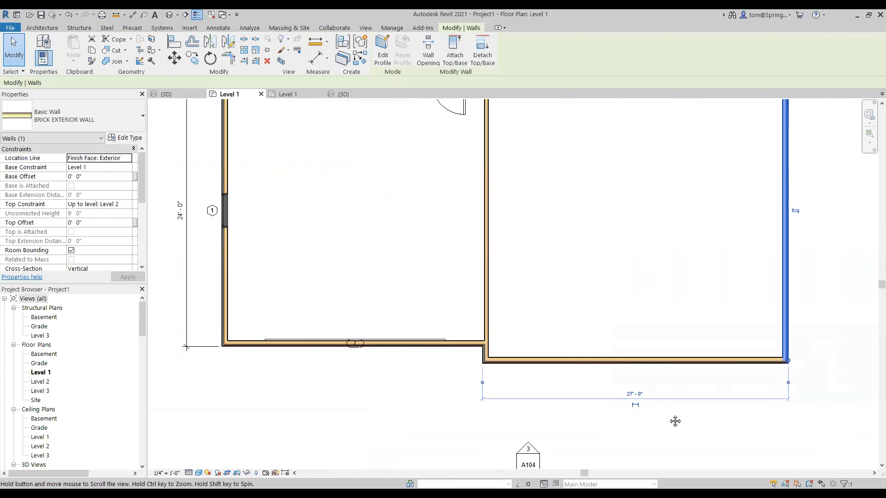
# Make the temporary dimension across the main house's width permanent and deselect the wall.
pyautogui.moveTo(674, 419); pyautogui.dragTo(509, 344, button='middle')
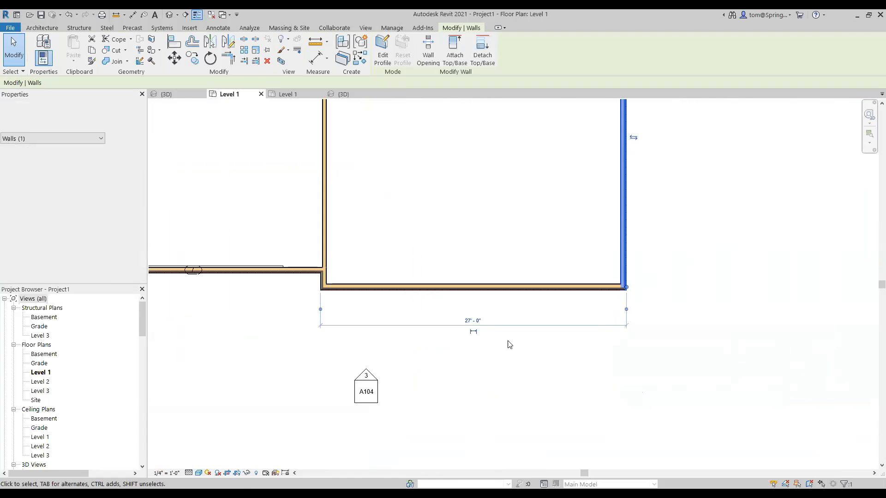
pyautogui.click(473, 332)
pyautogui.click(746, 286)
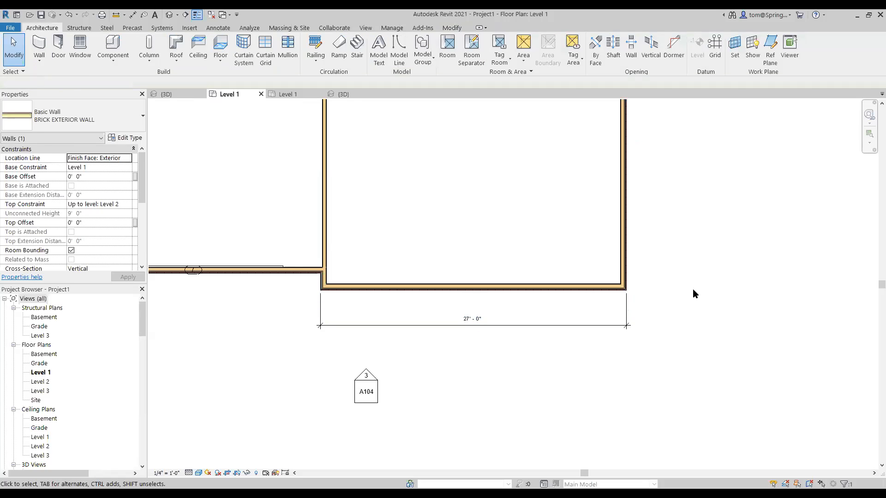
pyautogui.scroll(-4, 663, 327)
pyautogui.moveTo(659, 332); pyautogui.dragTo(633, 370, button='middle')
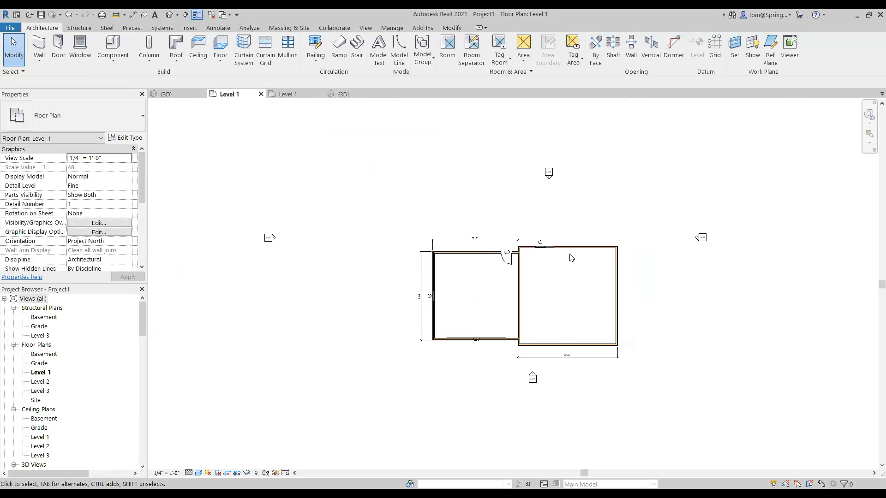
pyautogui.click(580, 247)
pyautogui.click(653, 365)
pyautogui.click(604, 344)
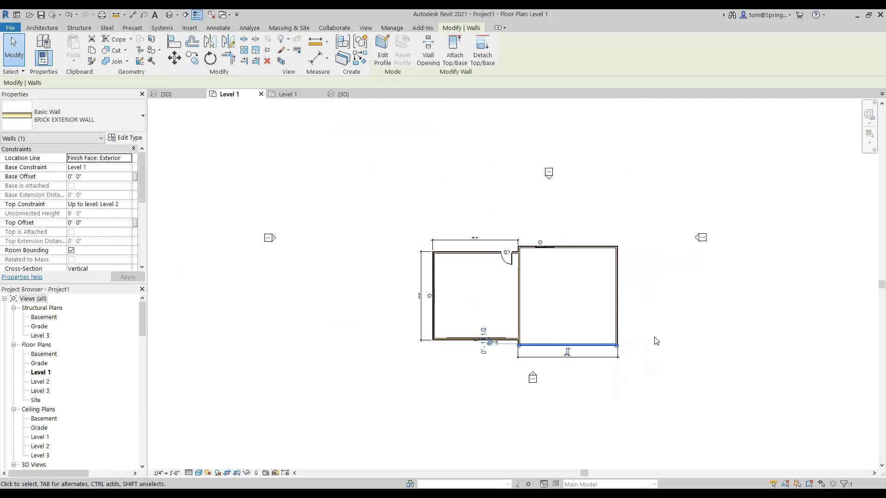
pyautogui.scroll(2, 647, 303)
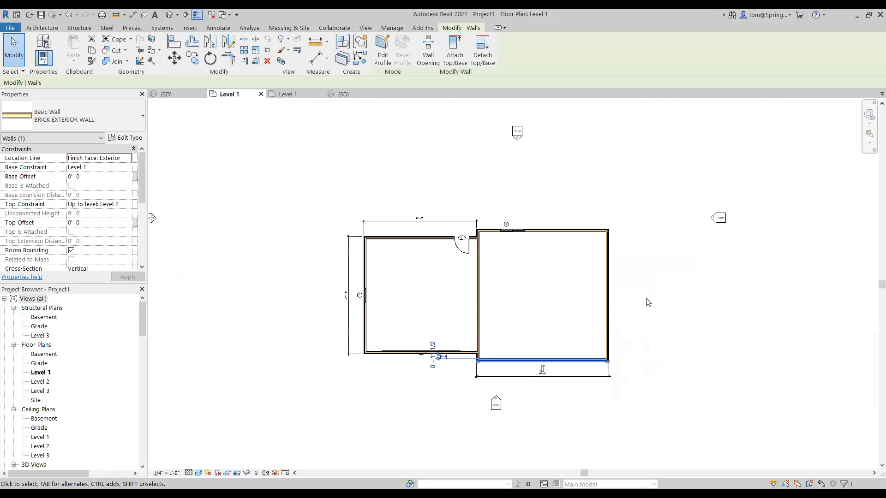
pyautogui.click(641, 297)
pyautogui.scroll(1, 648, 309)
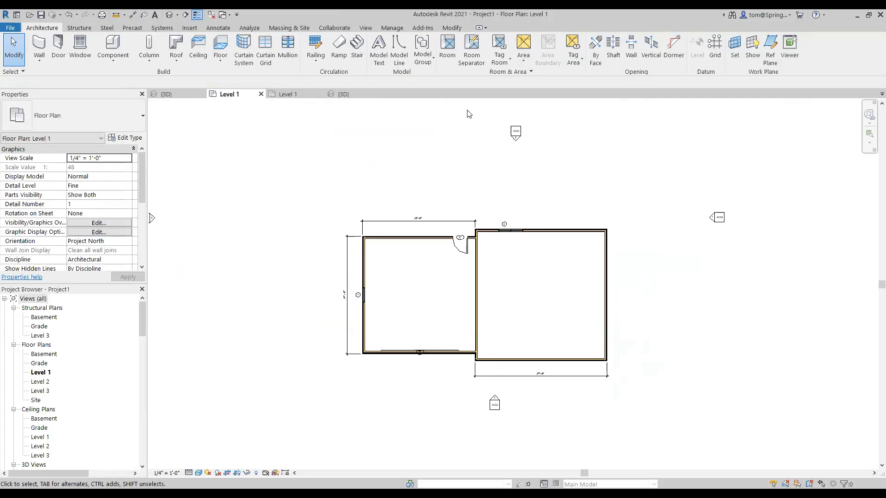
pyautogui.moveTo(124, 21)
pyautogui.mouseDown()
pyautogui.moveTo(143, 32)
pyautogui.moveTo(115, 16)
pyautogui.moveTo(132, 26)
pyautogui.moveTo(147, 20)
pyautogui.moveTo(218, 227)
pyautogui.mouseUp()
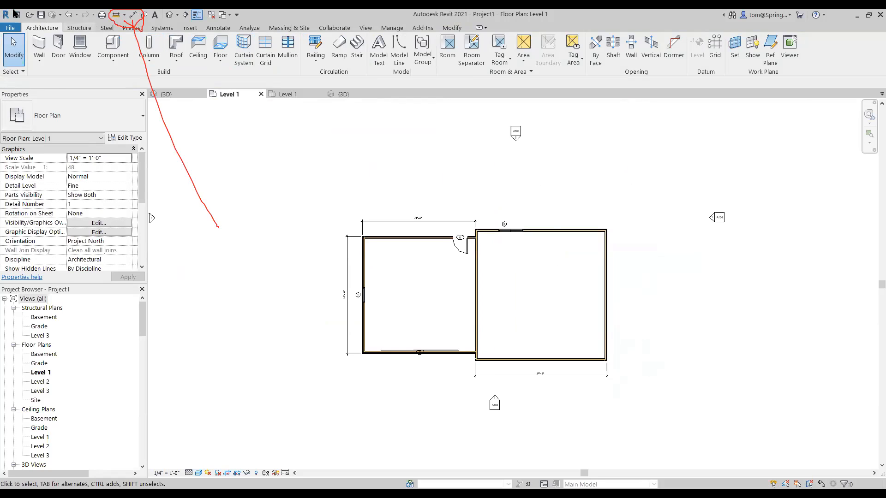
# Place an aligned dimension east of the main house, from the rear wall's exterior brick face to the front wall's.
pyautogui.click(132, 15)
pyautogui.scroll(6, 611, 225)
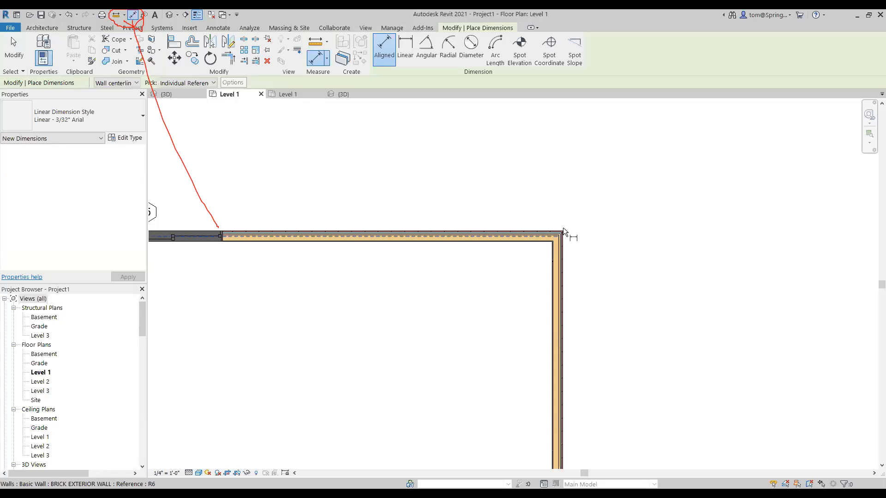
pyautogui.scroll(2, 558, 233)
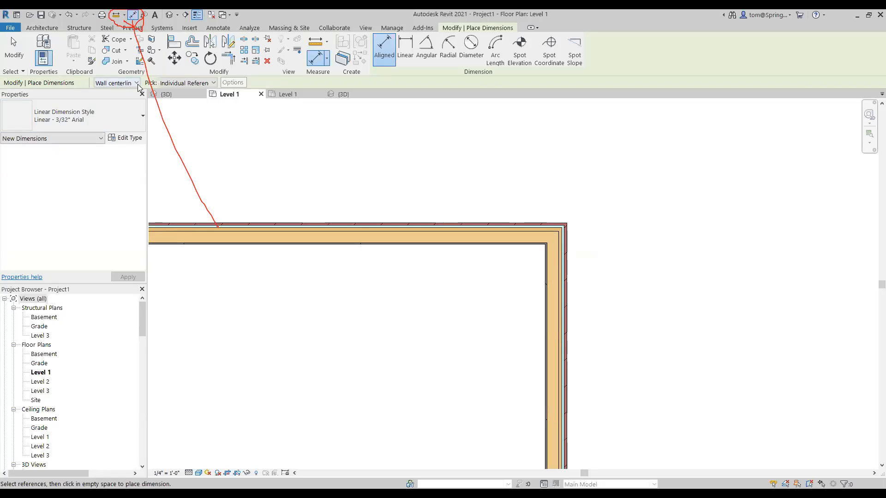
pyautogui.click(556, 226)
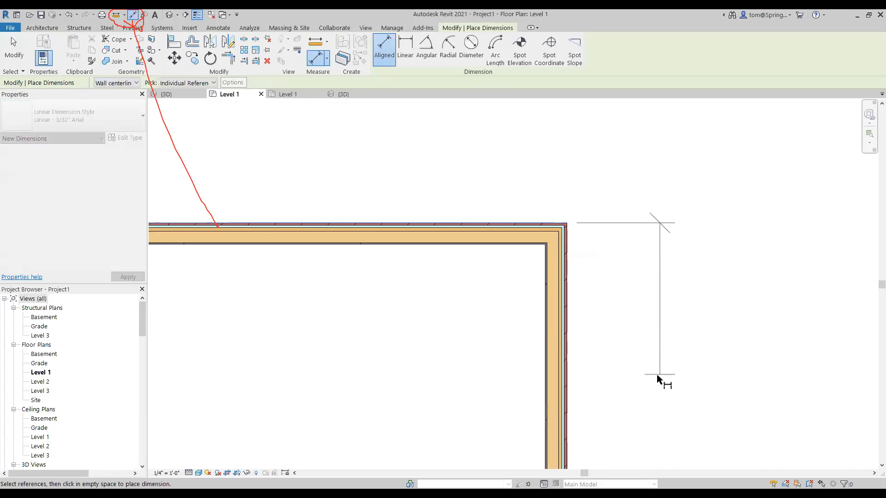
pyautogui.scroll(-3, 650, 387)
pyautogui.moveTo(632, 375); pyautogui.dragTo(607, 181, button='middle')
pyautogui.scroll(-1, 601, 388)
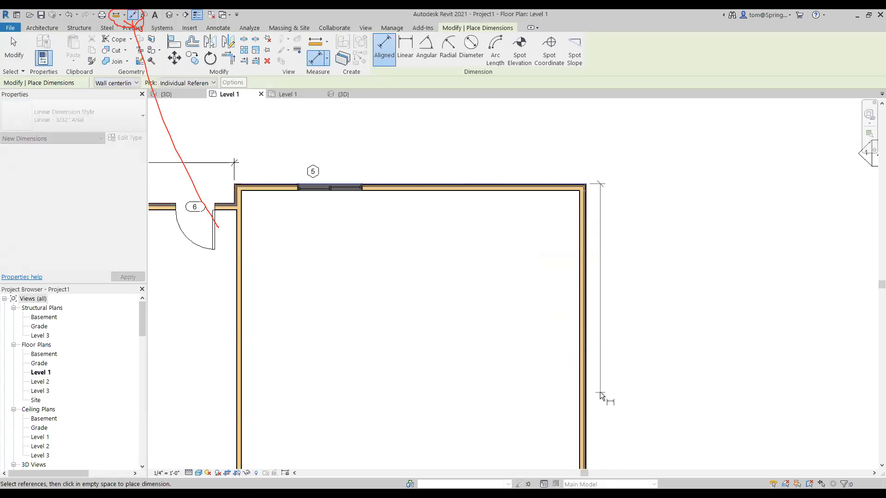
pyautogui.moveTo(601, 395); pyautogui.dragTo(628, 214, button='middle')
pyautogui.scroll(1, 632, 379)
pyautogui.scroll(3, 619, 351)
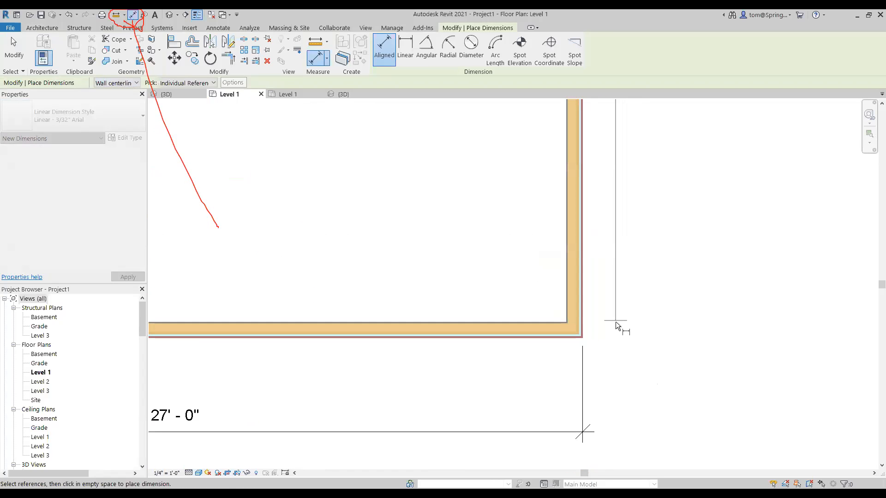
pyautogui.click(580, 339)
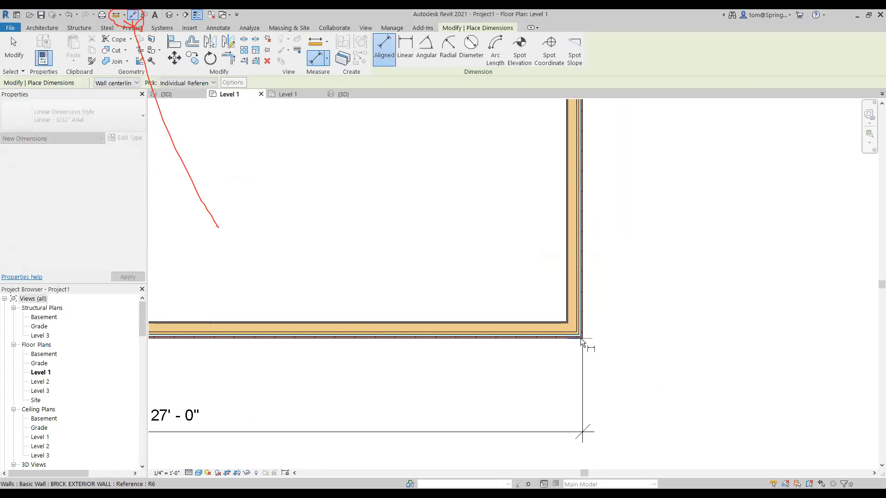
pyautogui.click(699, 323)
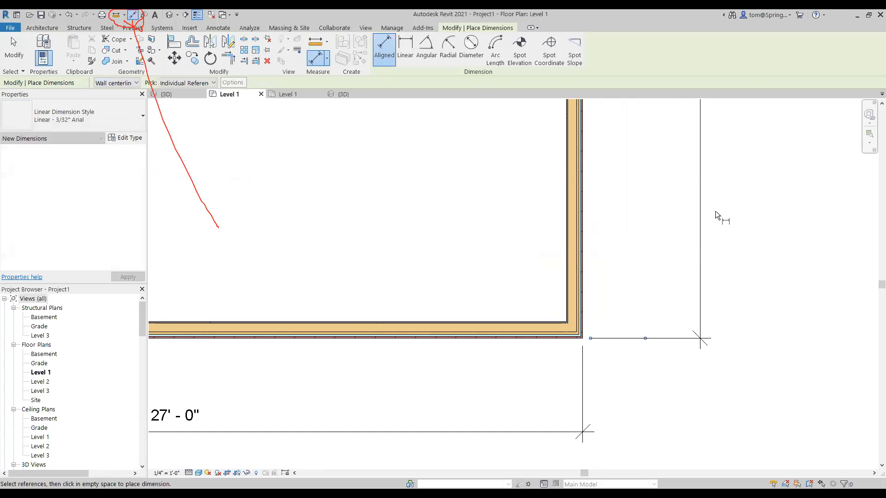
pyautogui.scroll(-3, 700, 257)
pyautogui.moveTo(714, 223); pyautogui.dragTo(697, 336, button='middle')
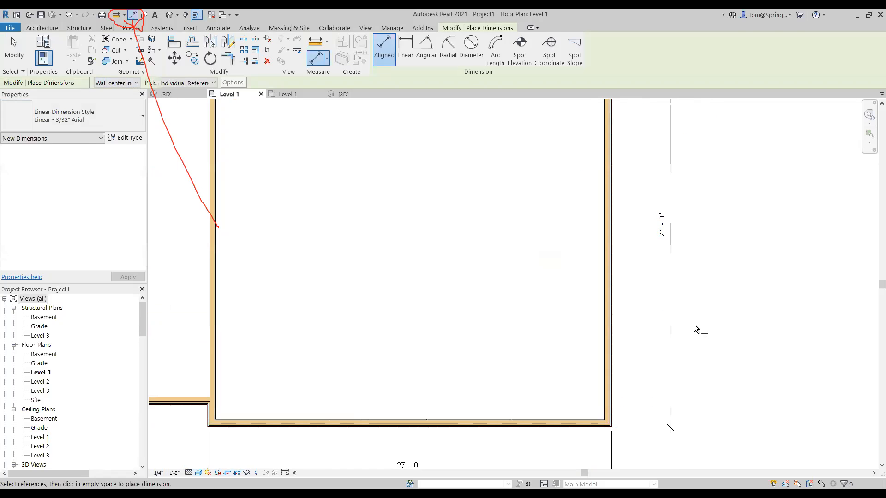
pyautogui.press('Escape')
pyautogui.press('Escape')
# Move the main house's width dimension behind the rear wall, in line with the garage's width dimension.
pyautogui.scroll(-3, 695, 327)
pyautogui.moveTo(600, 328); pyautogui.dragTo(592, 305, button='middle')
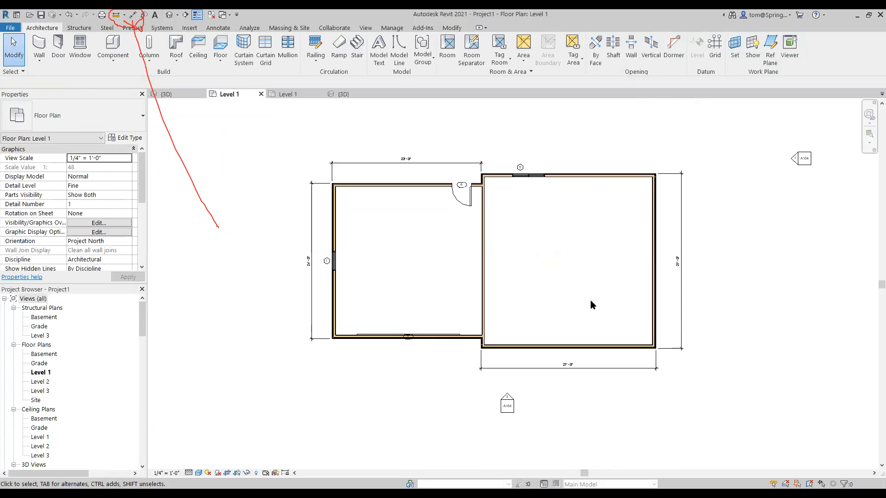
pyautogui.moveTo(561, 371); pyautogui.dragTo(572, 163)
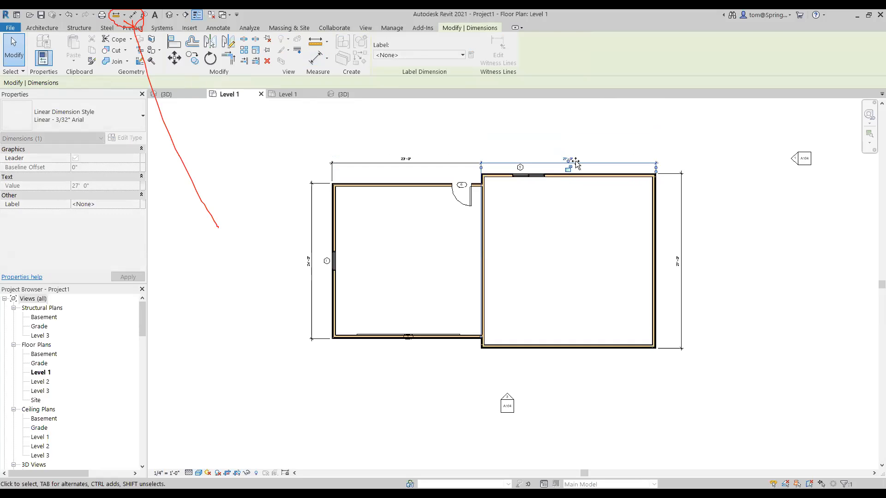
pyautogui.press('Escape')
pyautogui.moveTo(693, 381); pyautogui.dragTo(675, 448, button='middle')
pyautogui.scroll(2, 541, 209)
pyautogui.scroll(-2, 589, 383)
pyautogui.moveTo(590, 392); pyautogui.dragTo(590, 282, button='middle')
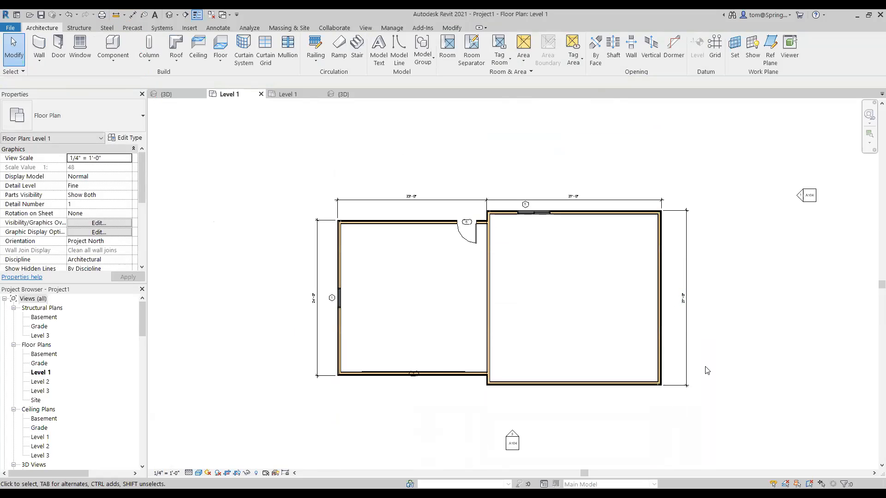
# Matching the Winthrop House plan, place a Triple-Glass 1 108" x 84" door in the main house's rear wall near the east corner of Project1.
pyautogui.moveTo(623, 234); pyautogui.dragTo(589, 273, button='middle')
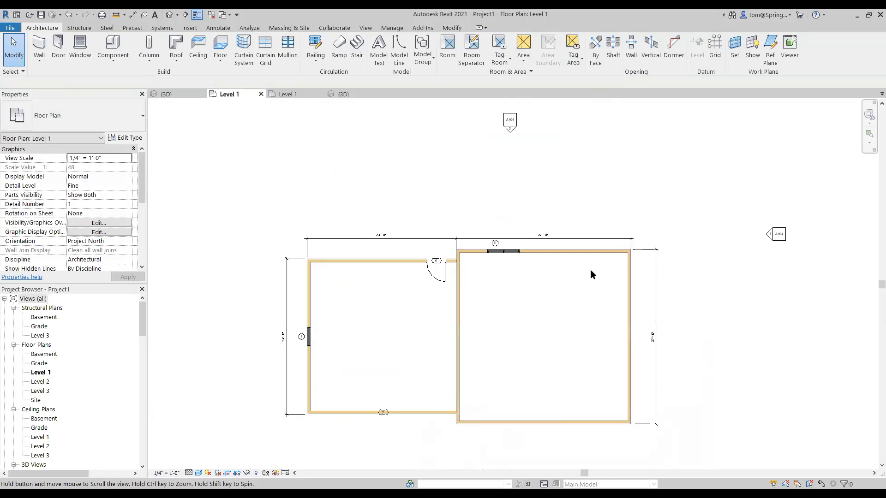
pyautogui.click(287, 94)
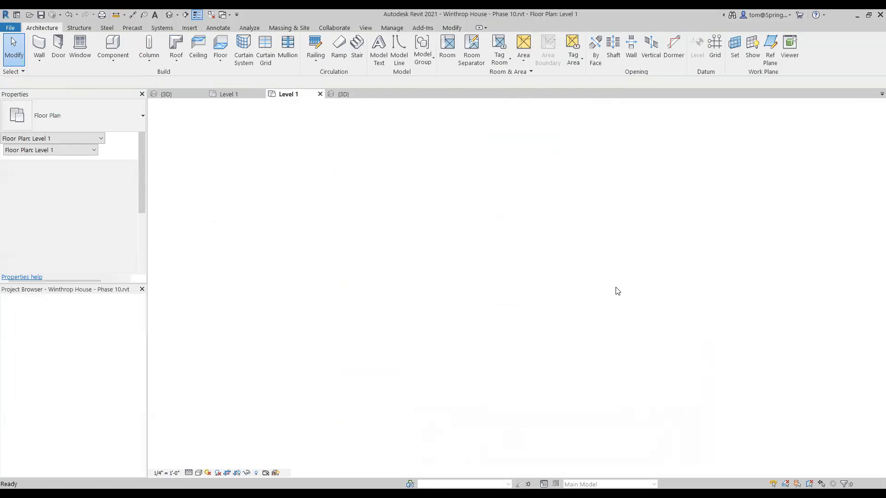
pyautogui.scroll(4, 598, 262)
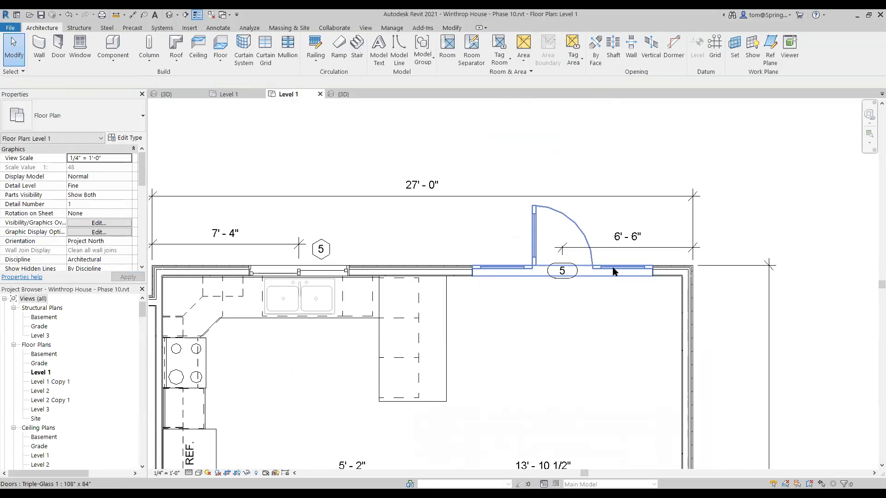
pyautogui.click(229, 94)
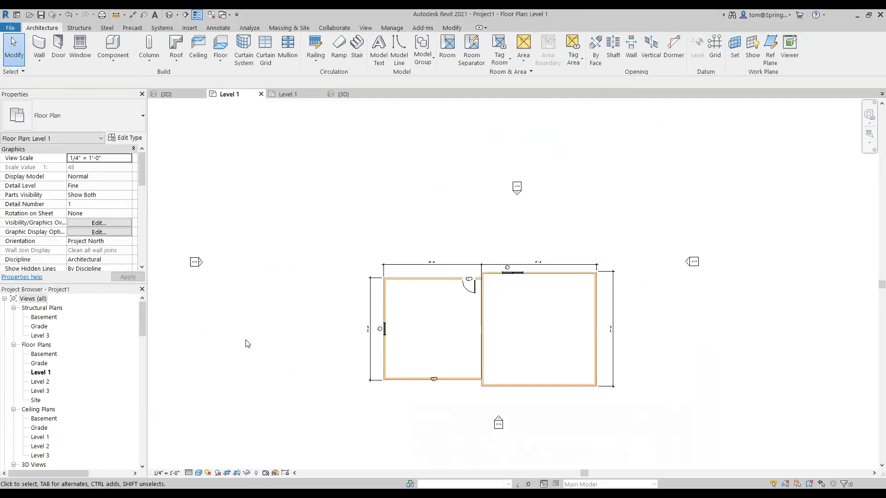
pyautogui.click(58, 48)
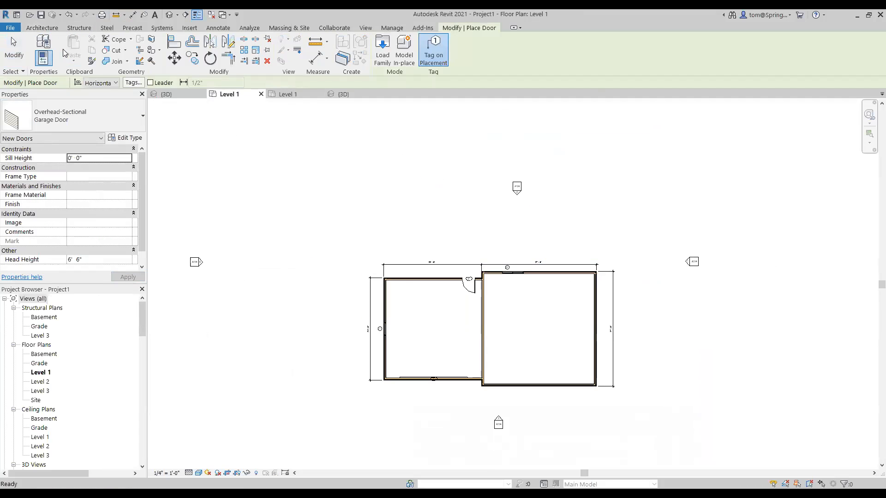
pyautogui.click(142, 118)
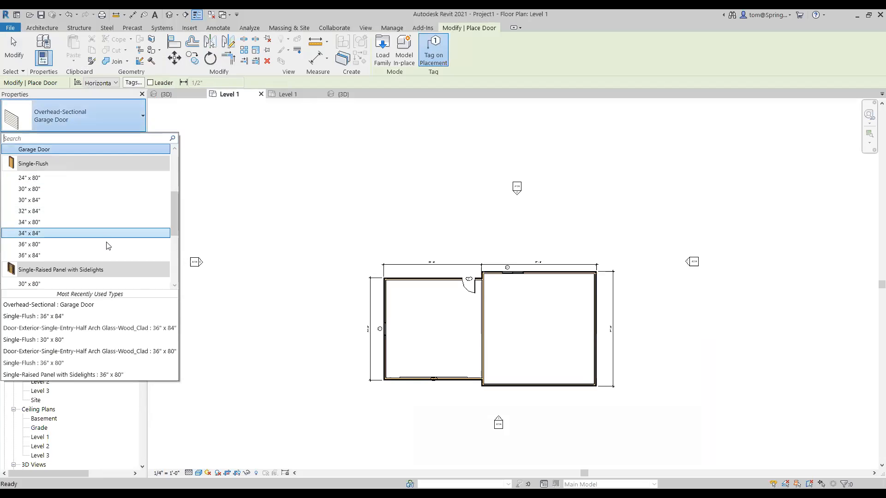
pyautogui.moveTo(174, 220); pyautogui.dragTo(174, 275)
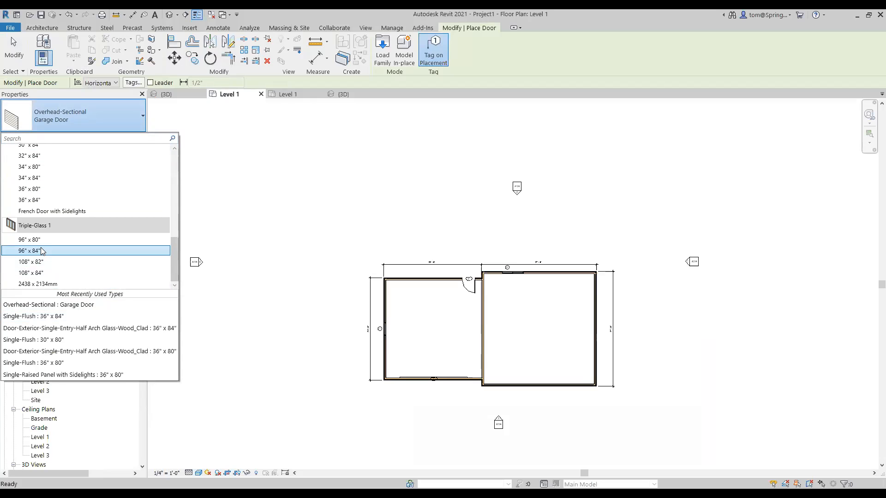
pyautogui.click(50, 273)
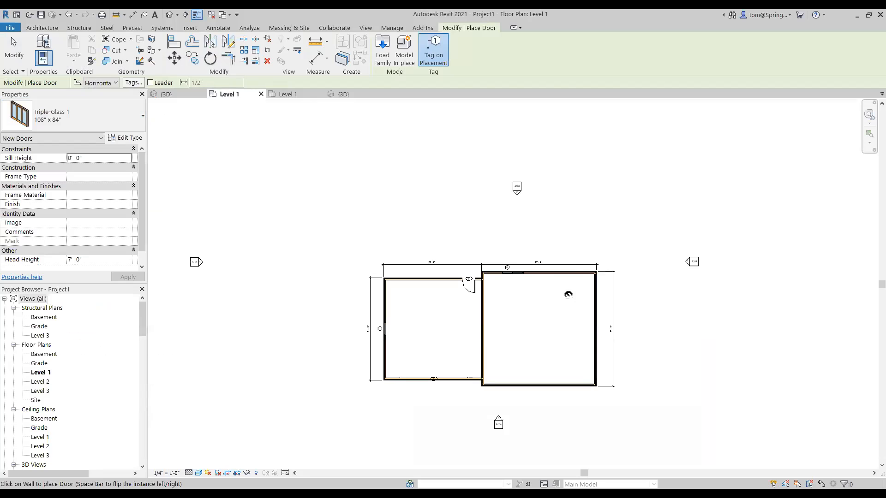
pyautogui.scroll(5, 569, 289)
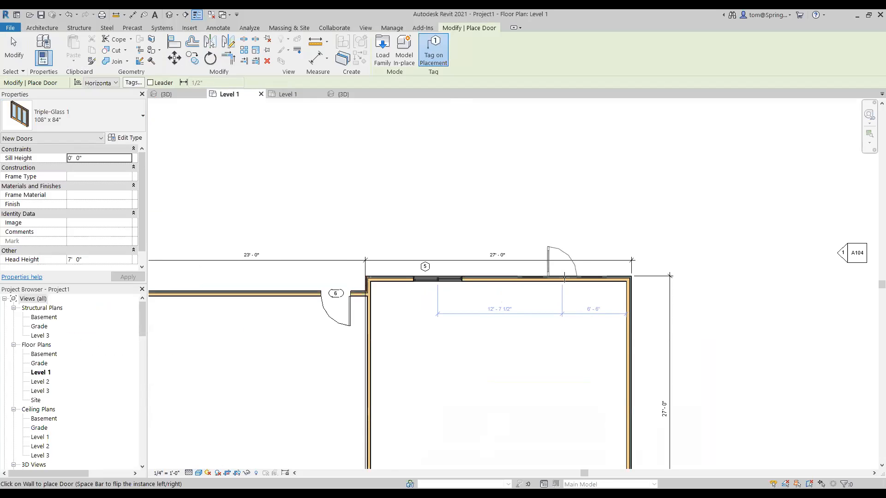
pyautogui.click(565, 277)
pyautogui.press('Escape')
pyautogui.press('Escape')
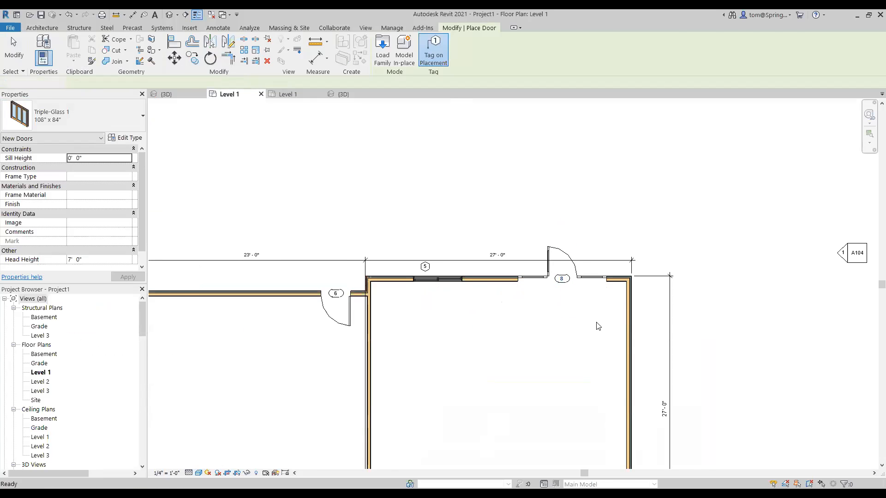
# Set the triple-glass door's centre 6'-6" from the outer brick face of the main house's east wall.
pyautogui.scroll(2, 596, 323)
pyautogui.moveTo(596, 323); pyautogui.dragTo(494, 376, button='middle')
pyautogui.click(487, 330)
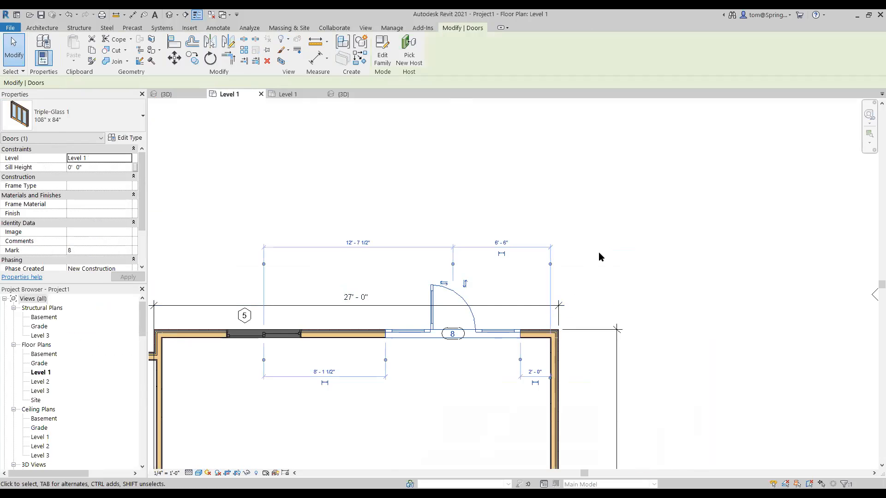
pyautogui.click(550, 264)
pyautogui.click(508, 243)
pyautogui.write("6'6")
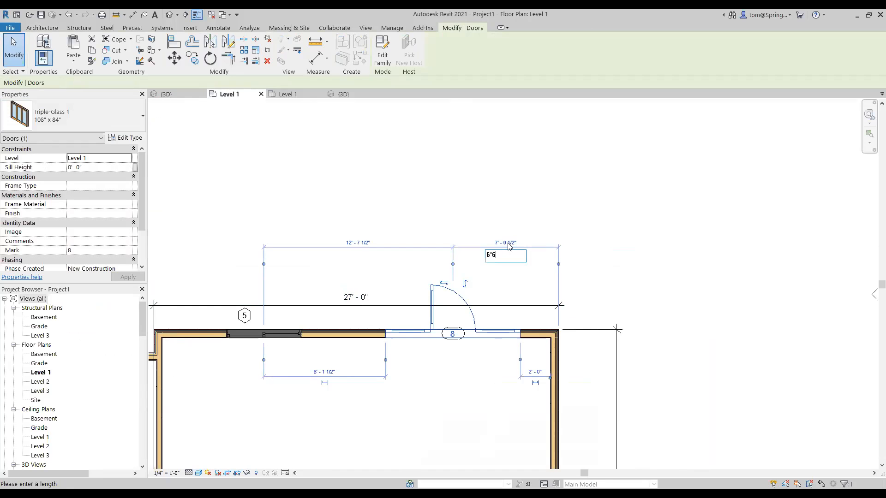
pyautogui.press('Return')
pyautogui.click(455, 367)
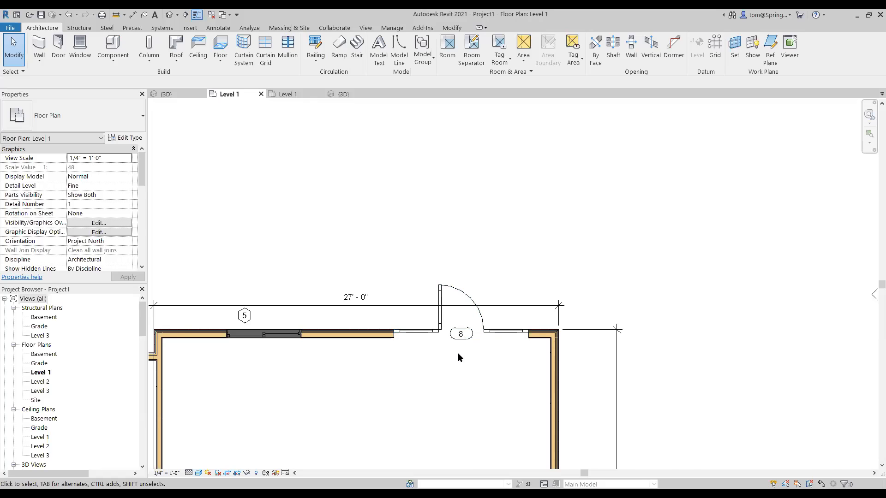
# Change the tag number of the triple-glass door in the rear wall to 5.
pyautogui.scroll(5, 457, 354)
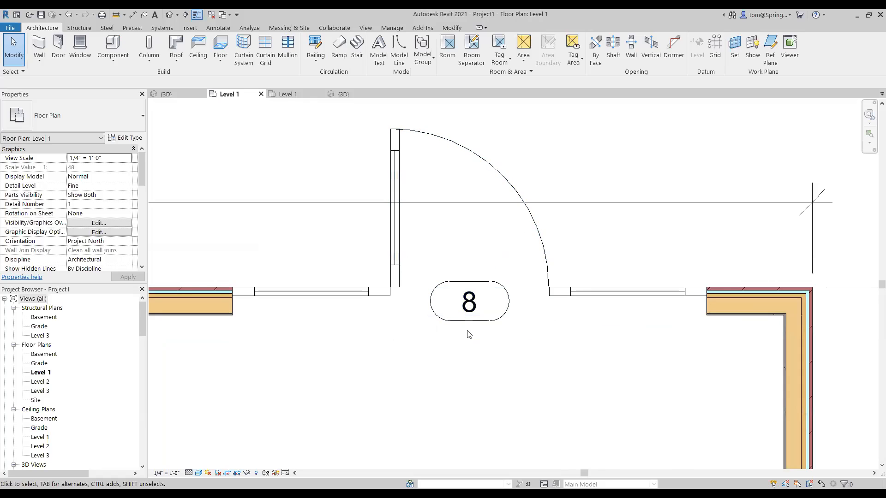
pyautogui.scroll(2, 468, 334)
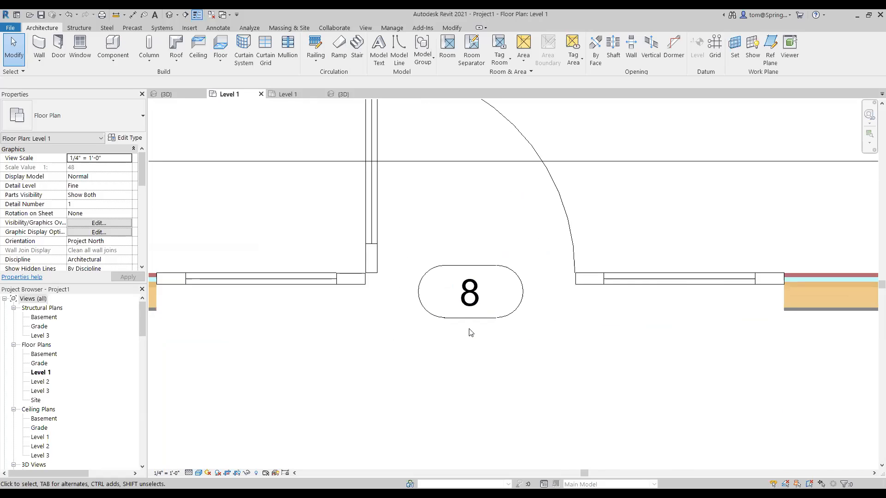
pyautogui.click(466, 290)
pyautogui.click(466, 290)
pyautogui.write('5')
pyautogui.press('Return')
pyautogui.click(531, 362)
pyautogui.scroll(-8, 542, 354)
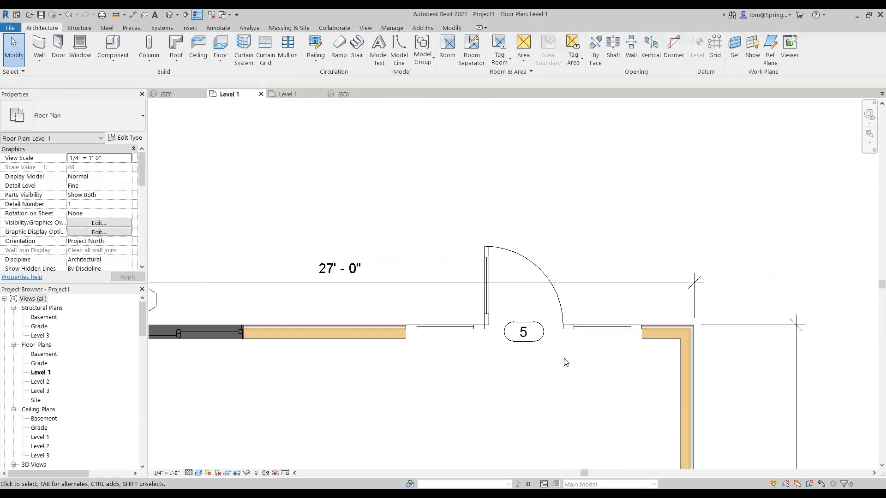
pyautogui.moveTo(568, 366); pyautogui.dragTo(565, 280, button='middle')
pyautogui.scroll(-3, 564, 280)
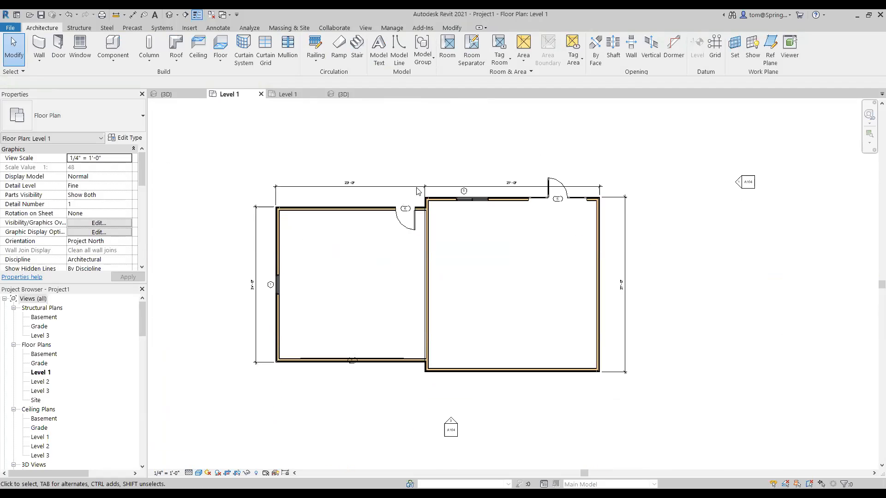
# Examine the front-wall window's type, tag and corner offset in the Winthrop House Level 1 plan, and return to Project1's Level 1 plan.
pyautogui.click(288, 94)
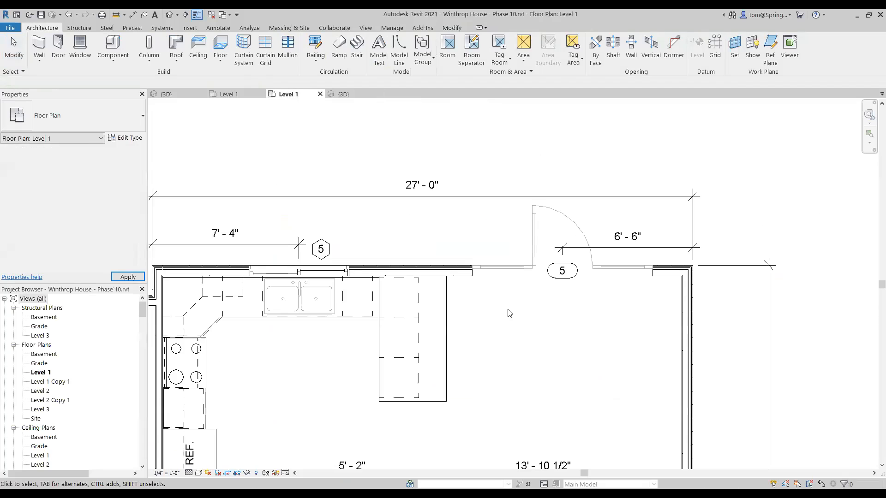
pyautogui.scroll(-2, 581, 349)
pyautogui.moveTo(578, 356); pyautogui.dragTo(580, 174, button='middle')
pyautogui.scroll(4, 577, 405)
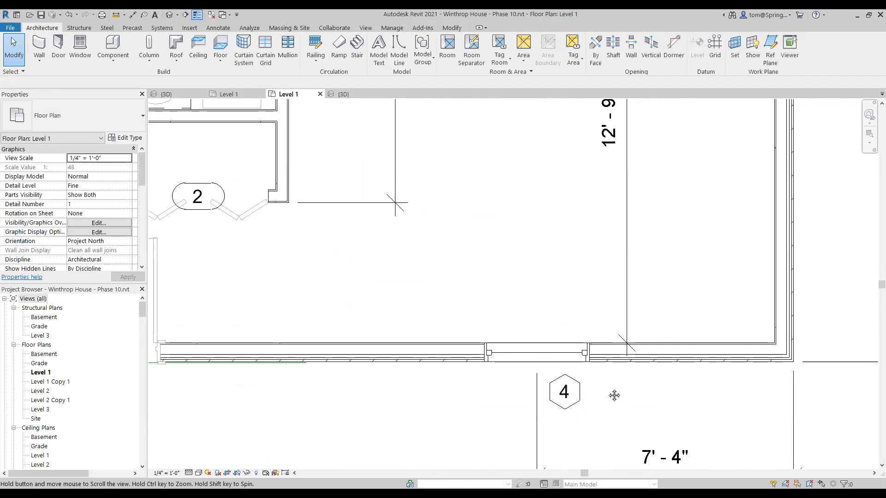
pyautogui.moveTo(580, 372); pyautogui.dragTo(577, 318, button='middle')
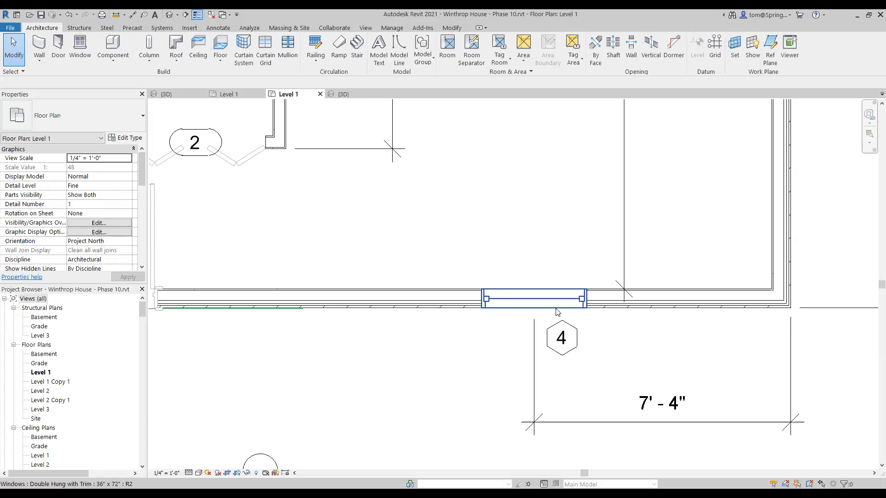
pyautogui.click(564, 326)
pyautogui.scroll(-4, 563, 396)
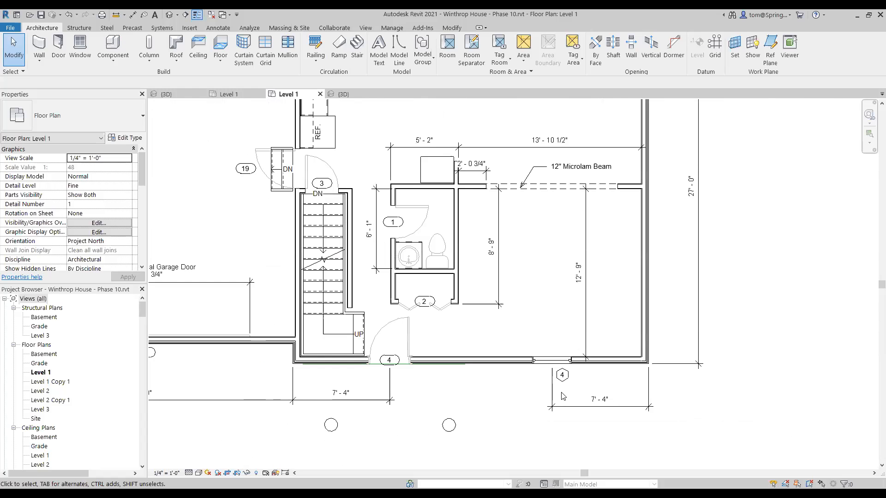
pyautogui.click(235, 94)
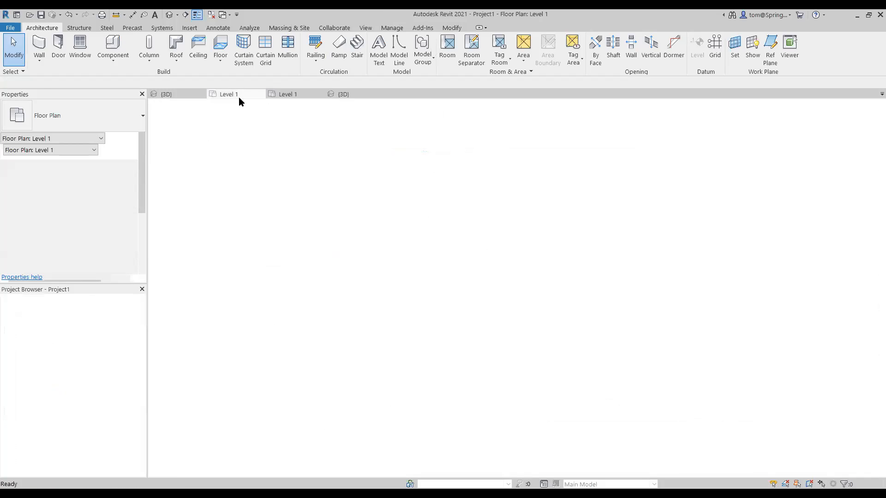
pyautogui.click(56, 54)
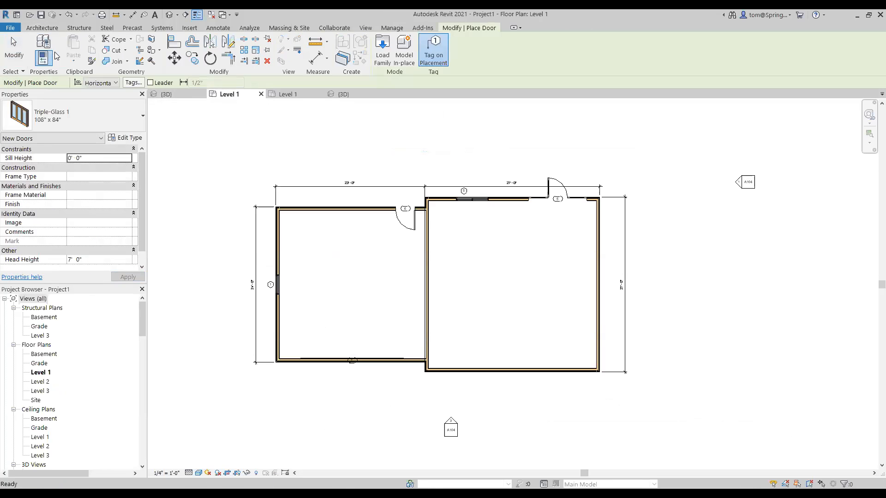
pyautogui.click(143, 117)
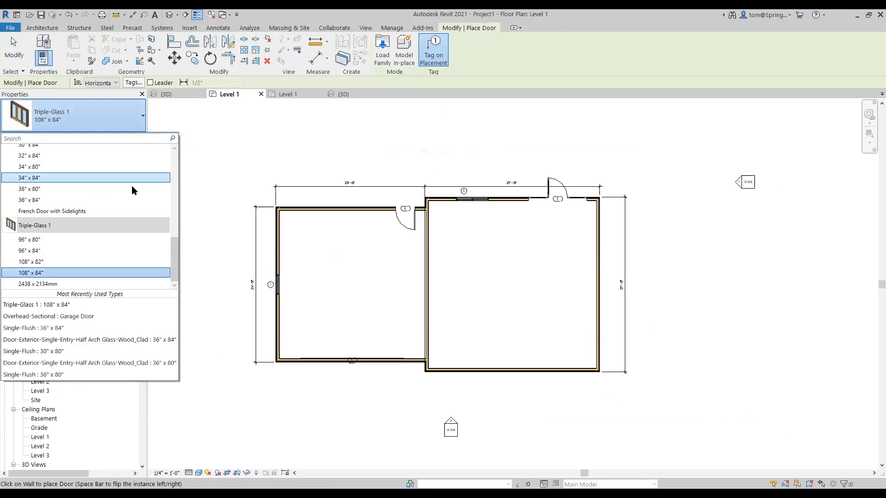
pyautogui.moveTo(176, 254)
pyautogui.mouseDown()
pyautogui.moveTo(166, 139)
pyautogui.moveTo(173, 241)
pyautogui.mouseUp()
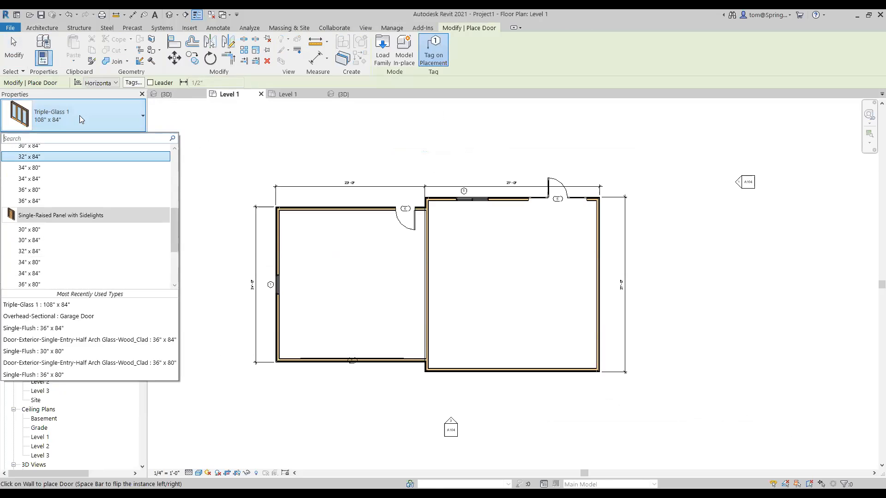
pyautogui.press('Escape')
pyautogui.press('Escape')
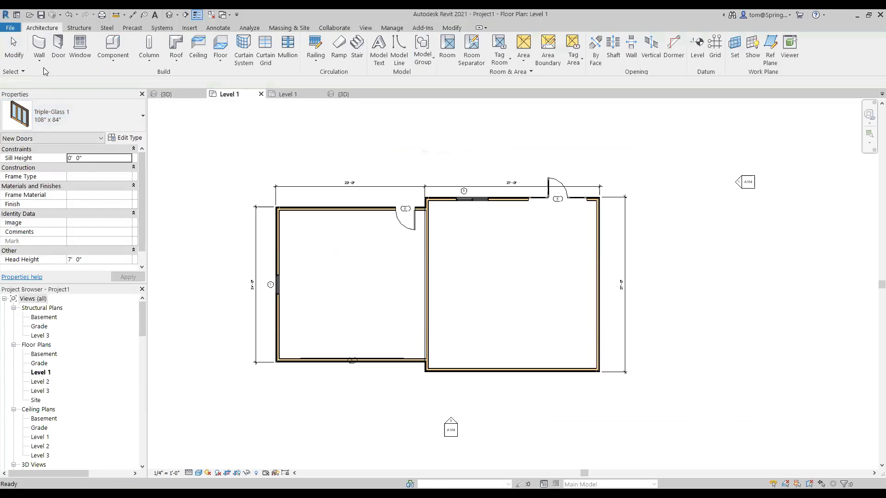
# Place a Double Hung with Trim 36" x 72" window in the main house's front wall near the east corner.
pyautogui.click(79, 46)
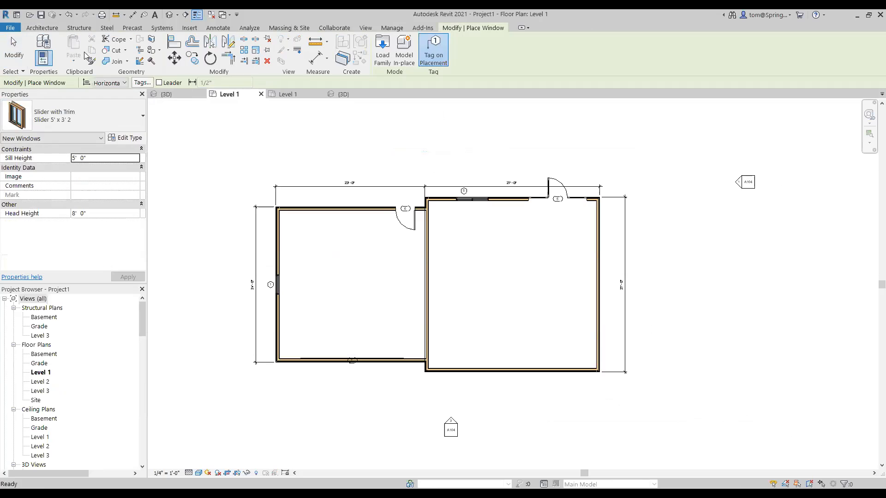
pyautogui.click(143, 116)
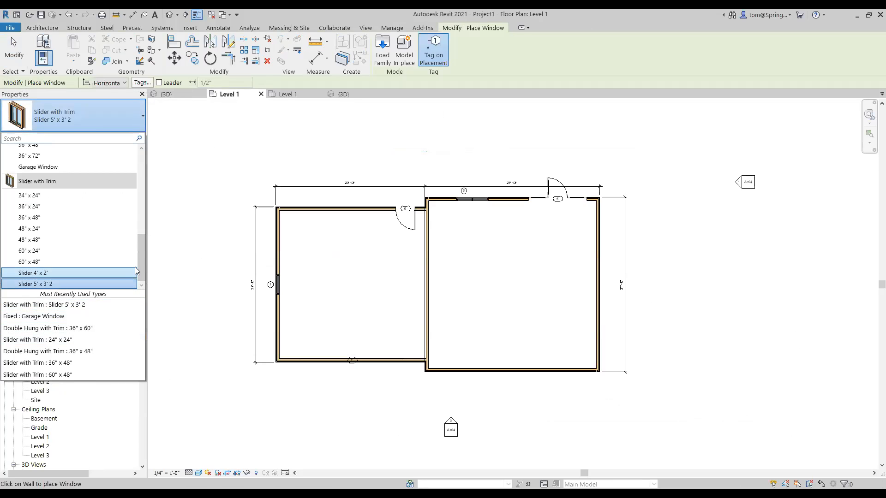
pyautogui.moveTo(140, 261); pyautogui.dragTo(141, 158)
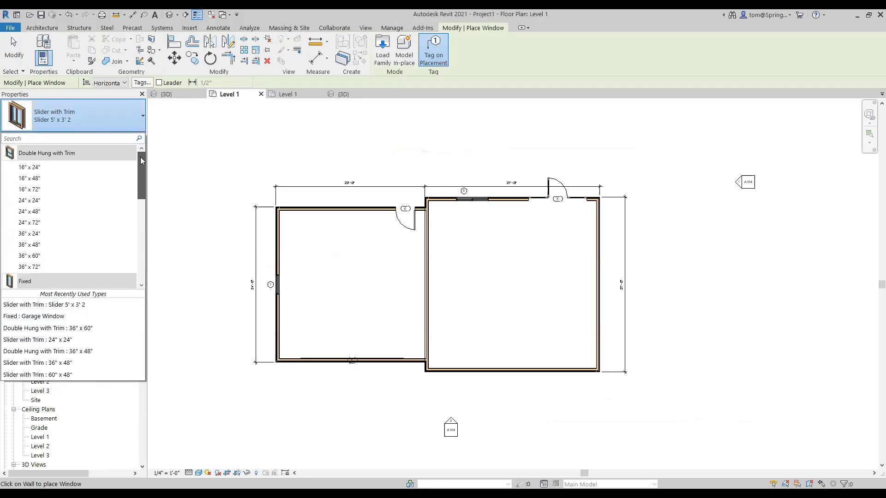
pyautogui.click(62, 267)
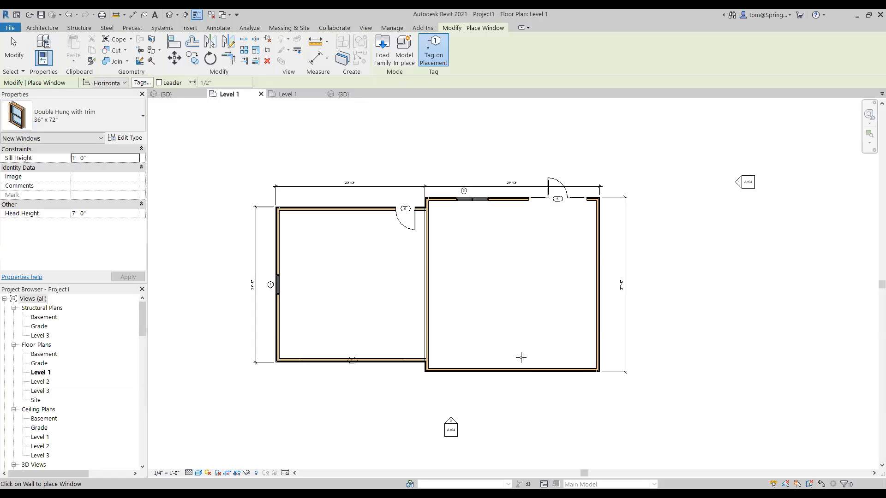
pyautogui.click(562, 373)
pyautogui.press('Escape')
pyautogui.press('Escape')
# Set the front window's centre 7'-4" from the outer brick face of the main house's east wall.
pyautogui.scroll(5, 620, 391)
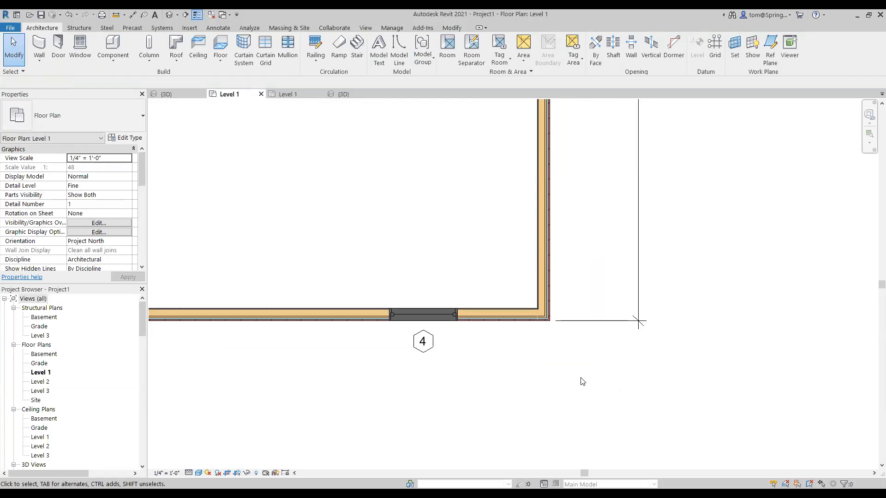
pyautogui.click(441, 329)
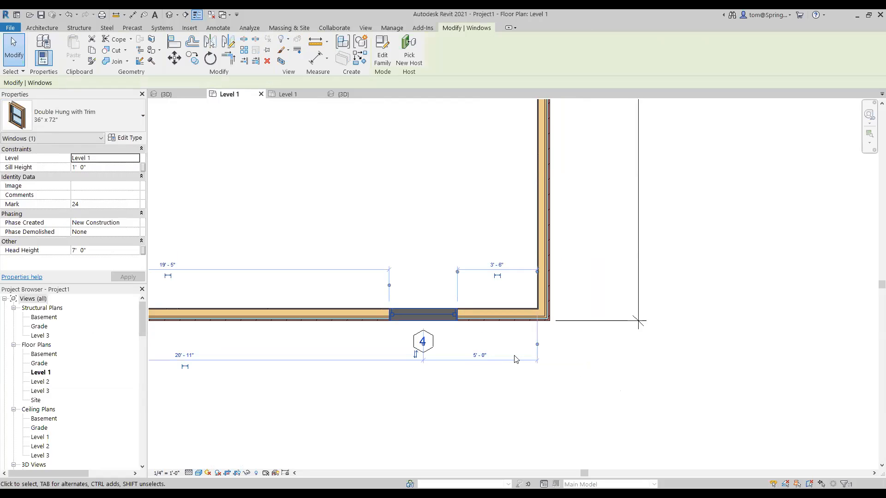
pyautogui.scroll(2, 515, 356)
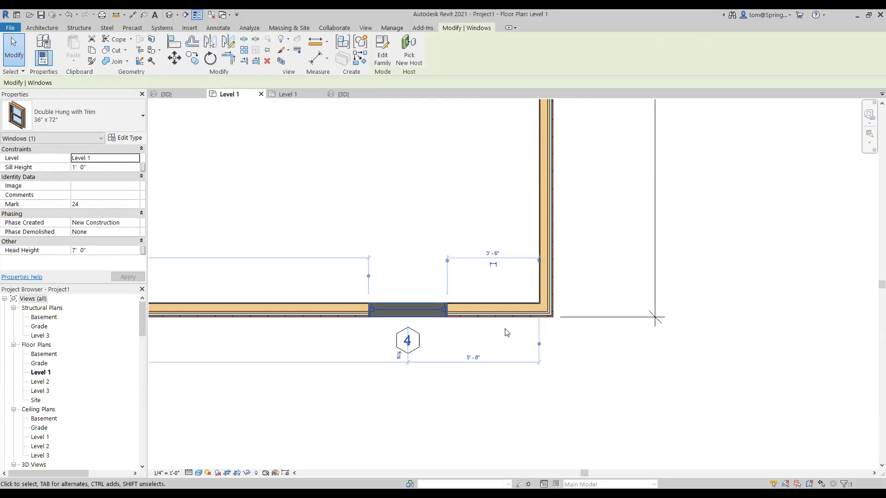
pyautogui.moveTo(541, 345); pyautogui.dragTo(539, 341)
pyautogui.click(539, 344)
pyautogui.click(490, 354)
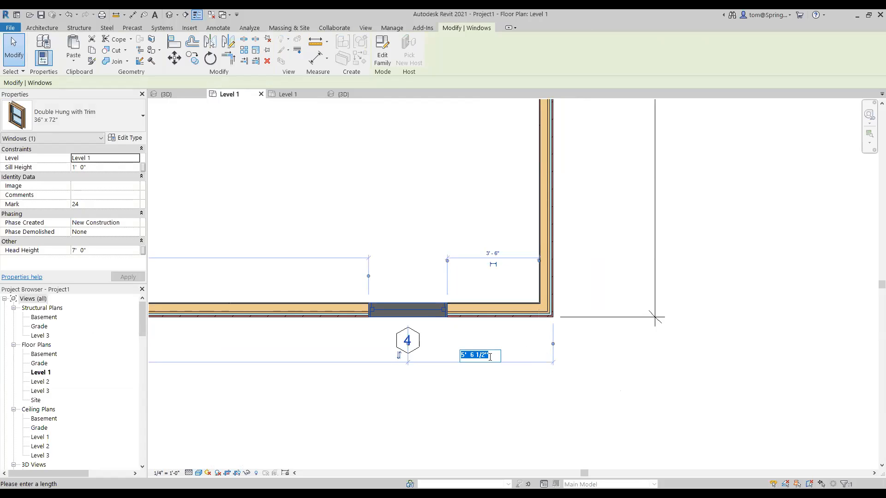
pyautogui.write('7')
pyautogui.write("' - 4")
pyautogui.press('Return')
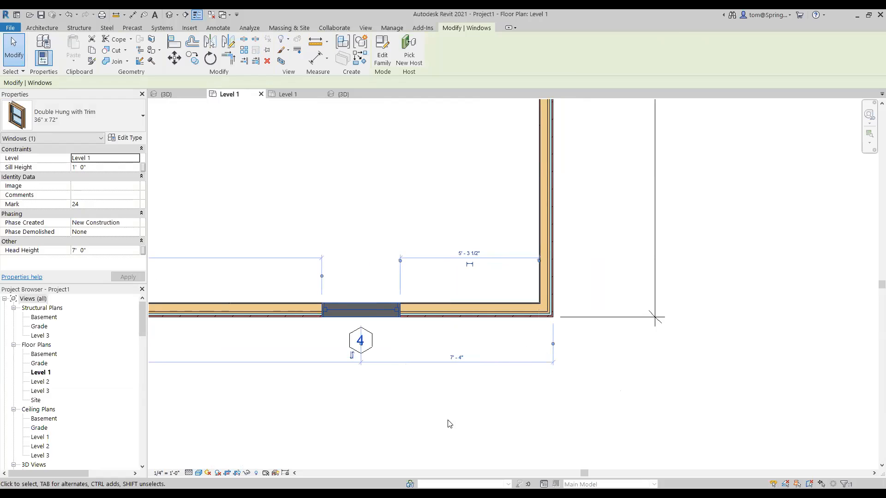
# Make the front window's temporary exterior dimensions permanent and delete the segment running from the window to the west corner.
pyautogui.click(447, 407)
pyautogui.click(391, 319)
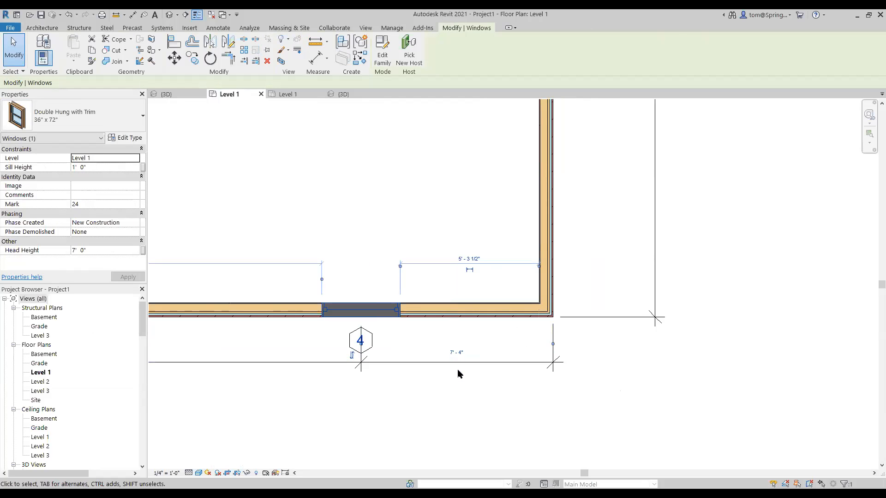
pyautogui.click(413, 394)
pyautogui.scroll(-5, 413, 411)
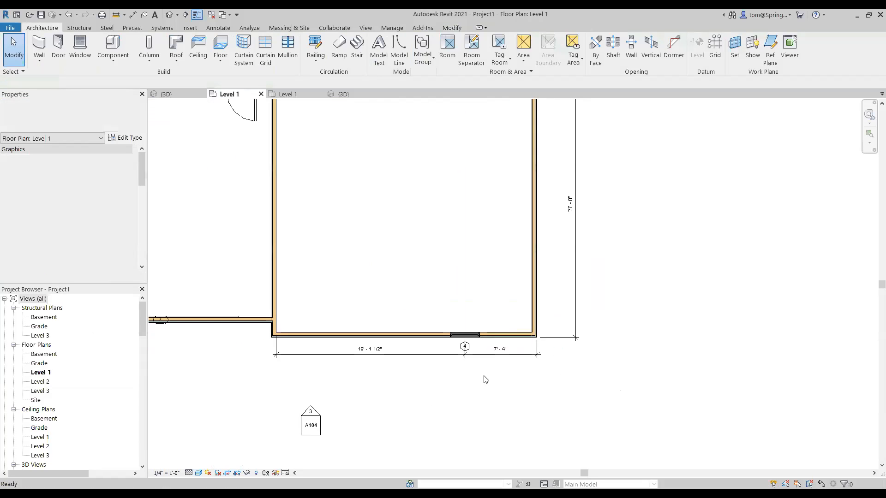
pyautogui.scroll(2, 484, 380)
pyautogui.moveTo(505, 370); pyautogui.dragTo(509, 364, button='middle')
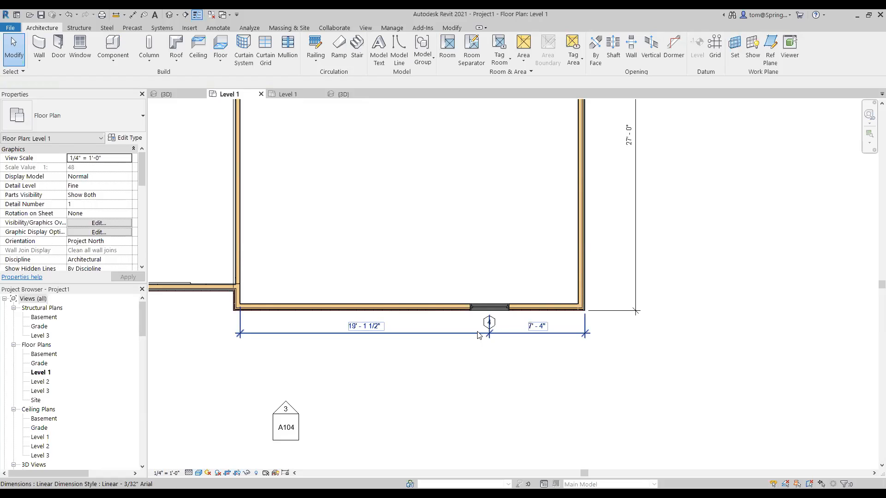
pyautogui.click(478, 335)
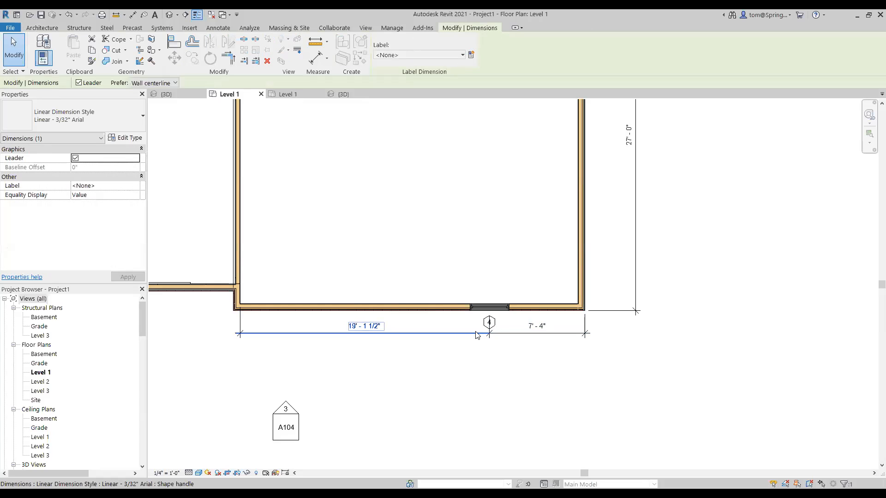
pyautogui.press('Delete')
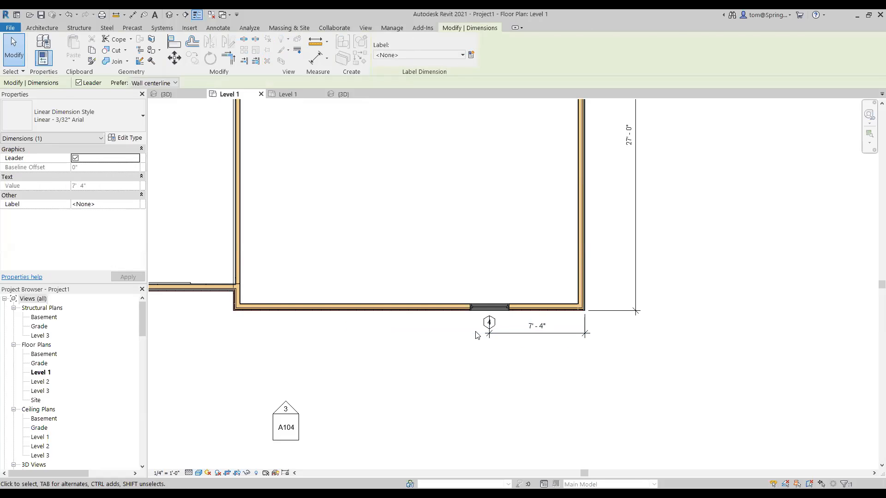
pyautogui.scroll(-1, 369, 349)
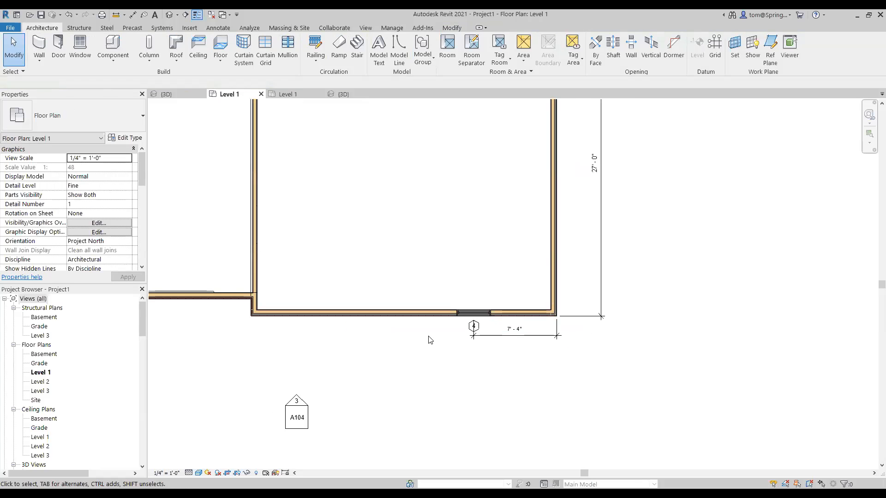
# Move the front window's tag slightly east so it clears the dimension's witness line.
pyautogui.scroll(5, 475, 325)
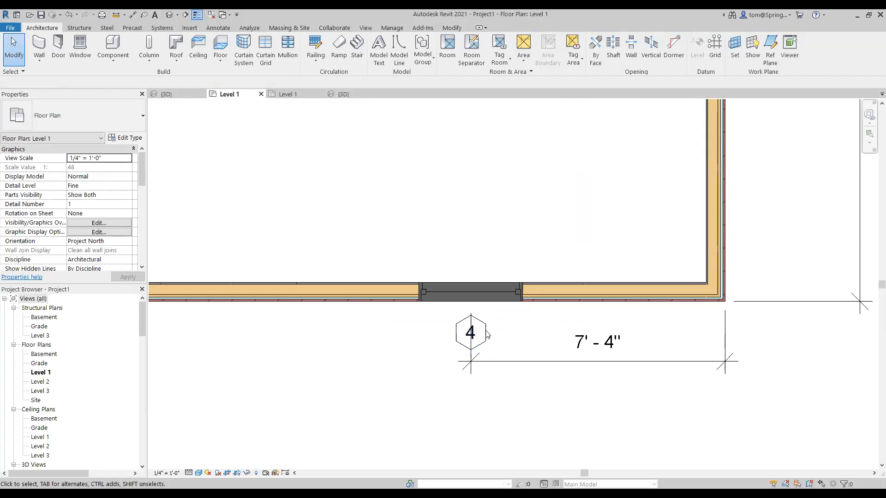
pyautogui.moveTo(476, 324); pyautogui.dragTo(505, 327)
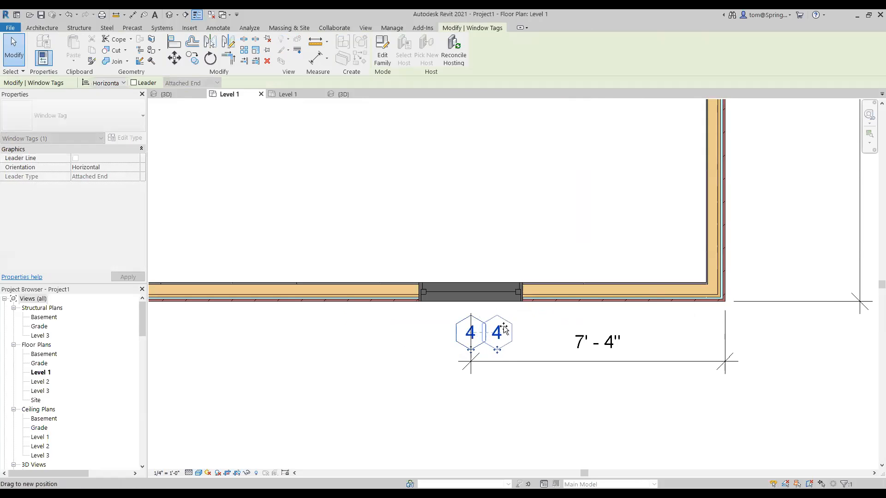
pyautogui.click(538, 430)
pyautogui.scroll(-2, 362, 413)
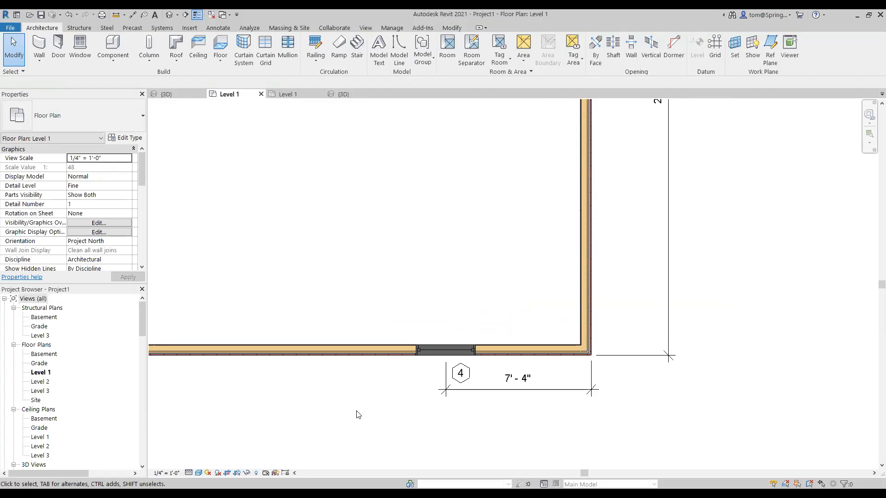
# Examine the front entry door's type, tag and corner offset in the Winthrop House Level 1 plan, and return to Project1's Level 1 plan.
pyautogui.click(286, 95)
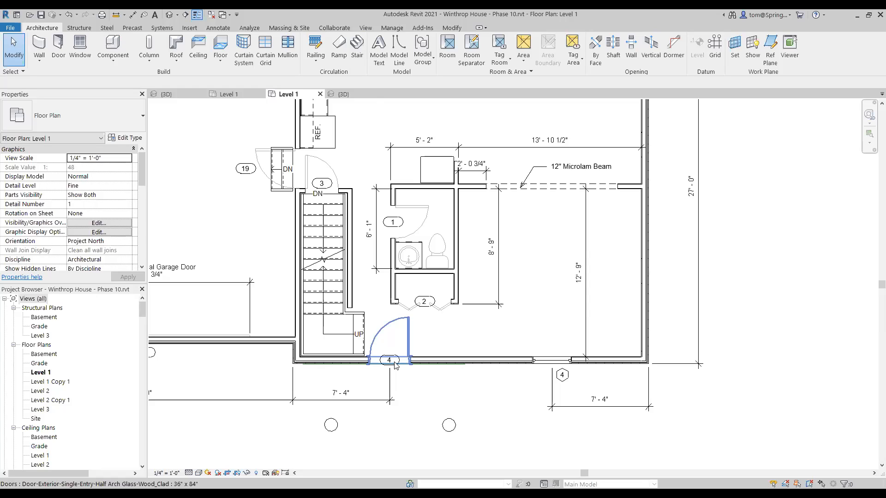
pyautogui.click(231, 94)
pyautogui.scroll(-3, 395, 401)
pyautogui.moveTo(316, 396); pyautogui.dragTo(469, 437, button='middle')
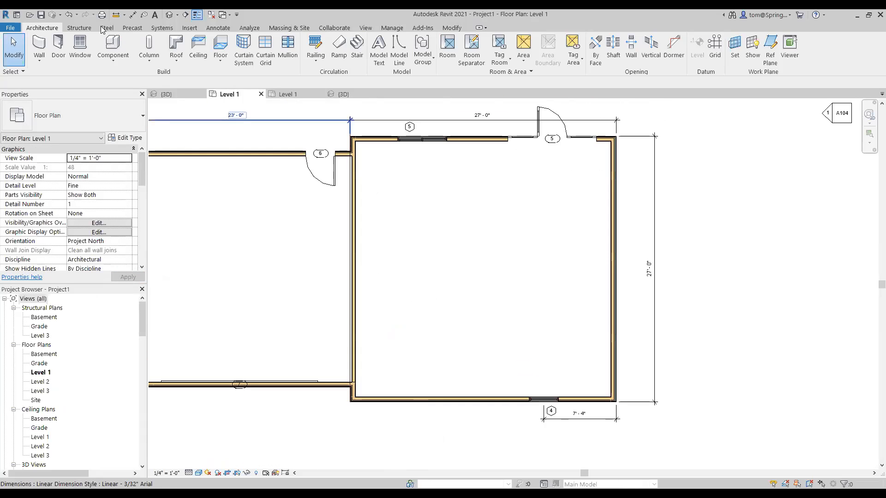
# Place a Door-Exterior-Single-Entry-Half Arch Glass-Wood_Clad 36" x 84" door in the main house's front wall near the west corner, swinging inward with its hinge on the east.
pyautogui.click(59, 52)
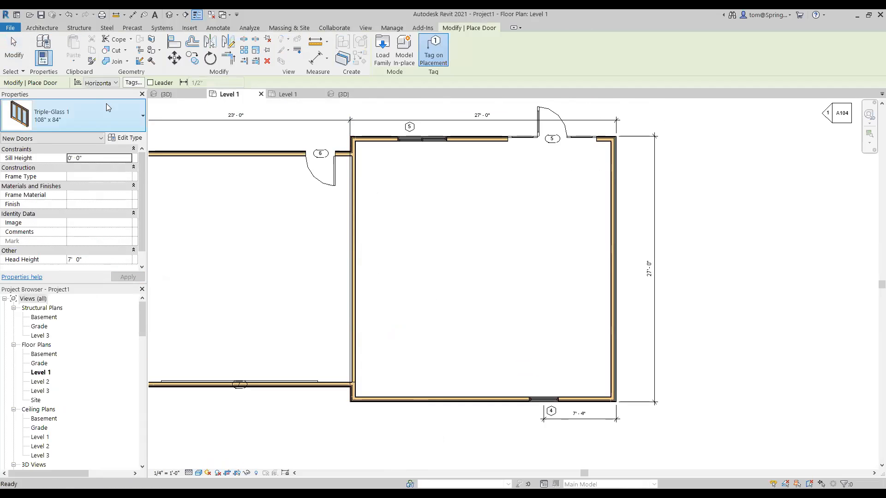
pyautogui.click(142, 116)
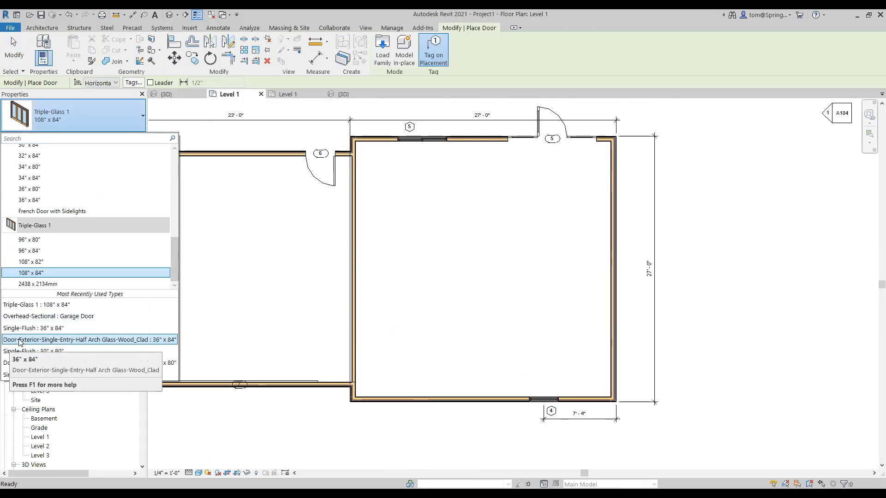
pyautogui.moveTo(175, 253); pyautogui.dragTo(169, 327)
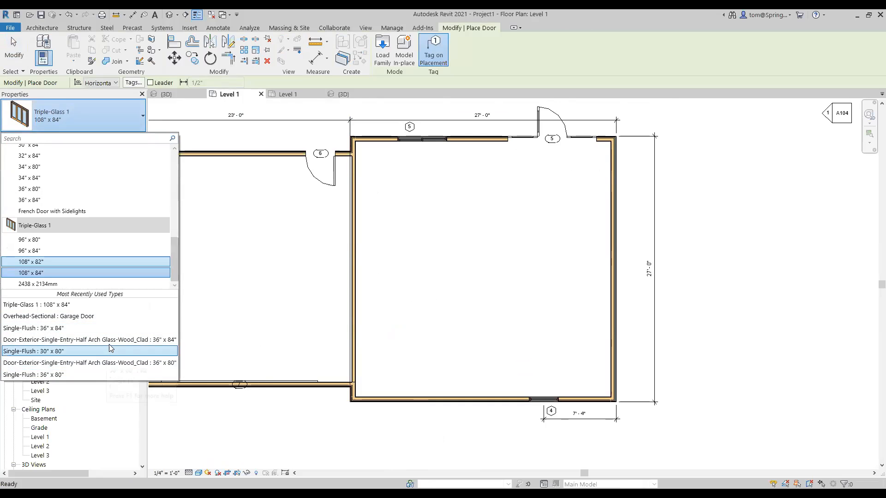
pyautogui.click(110, 344)
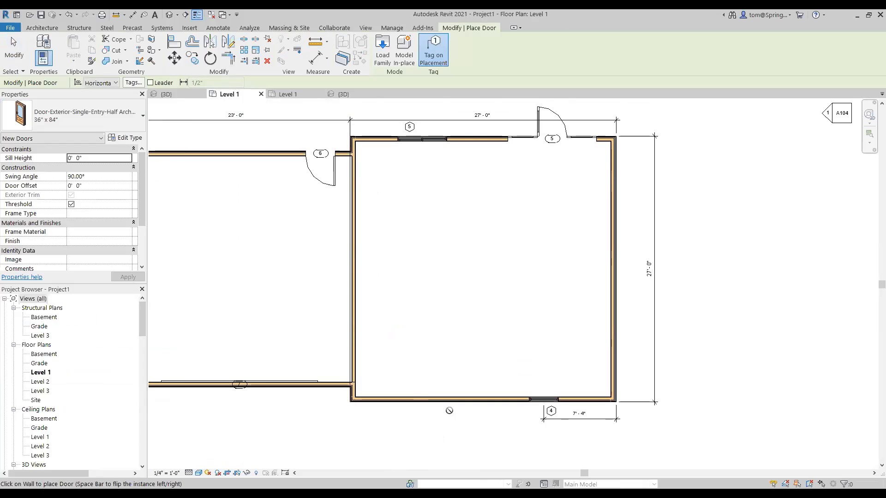
pyautogui.click(420, 394)
pyautogui.press('space')
pyautogui.press('Escape')
pyautogui.press('Escape')
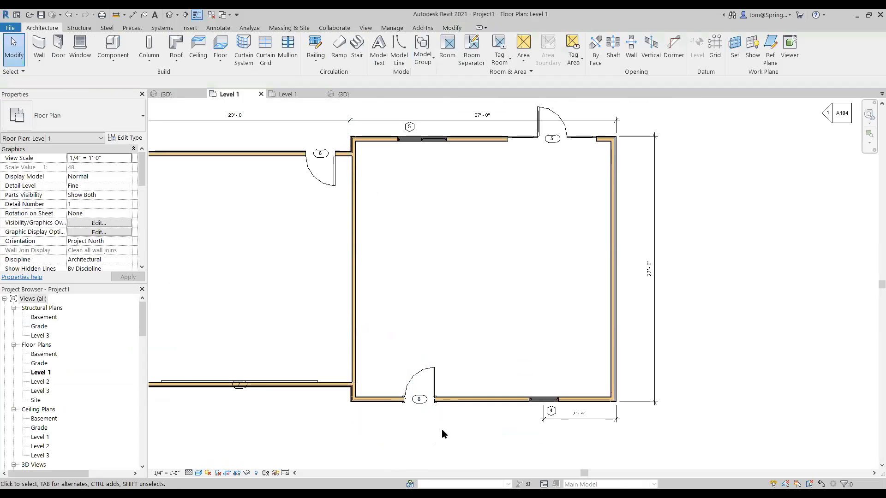
pyautogui.scroll(3, 421, 409)
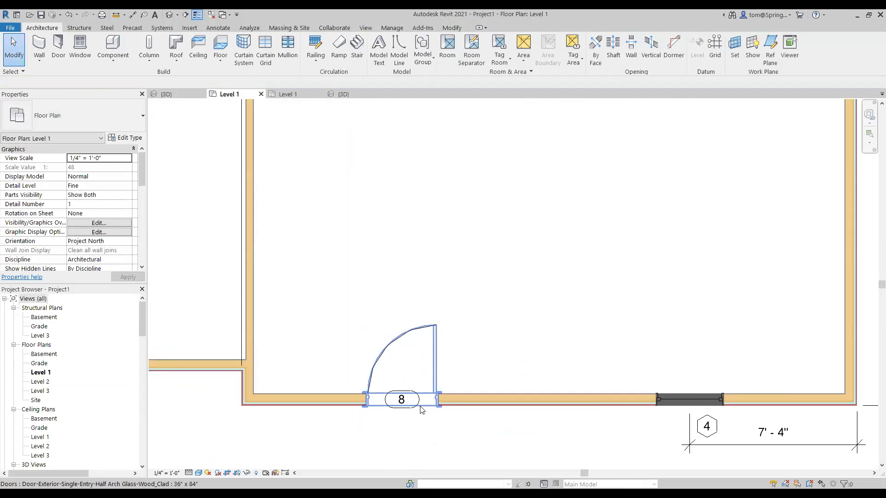
pyautogui.scroll(2, 417, 410)
pyautogui.click(400, 394)
pyautogui.press('Escape')
pyautogui.scroll(2, 398, 408)
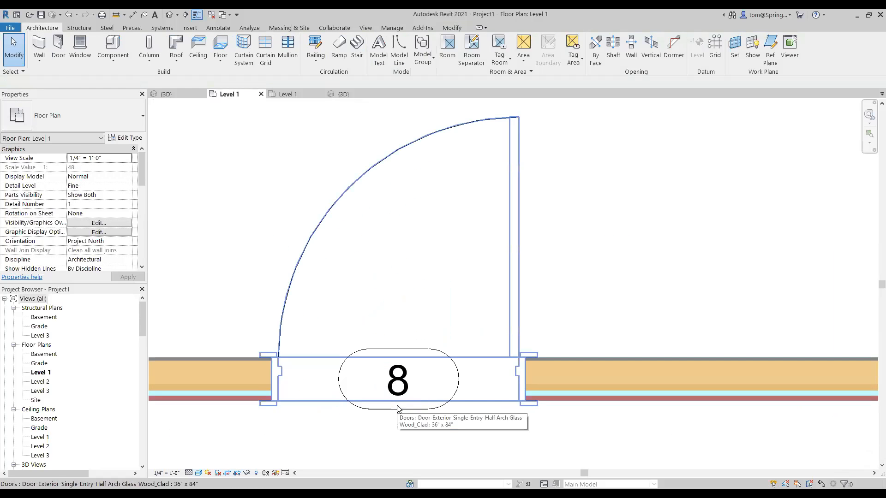
pyautogui.click(398, 409)
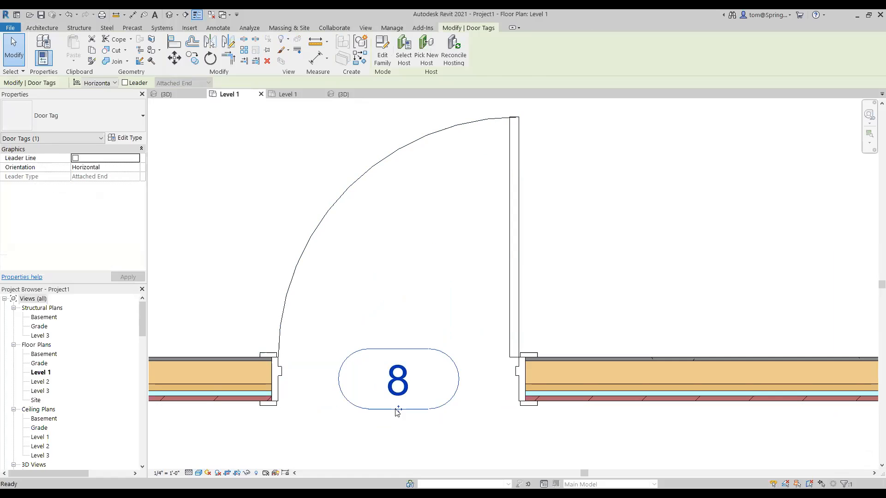
pyautogui.doubleClick(398, 409)
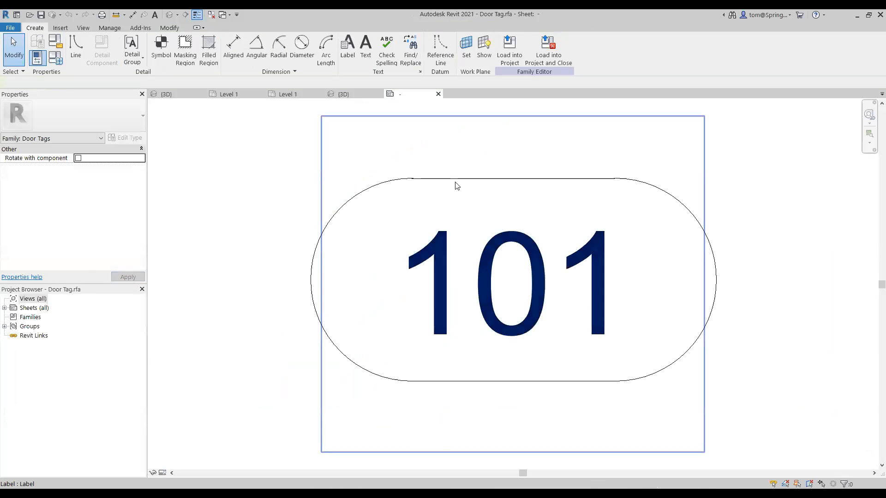
pyautogui.click(439, 94)
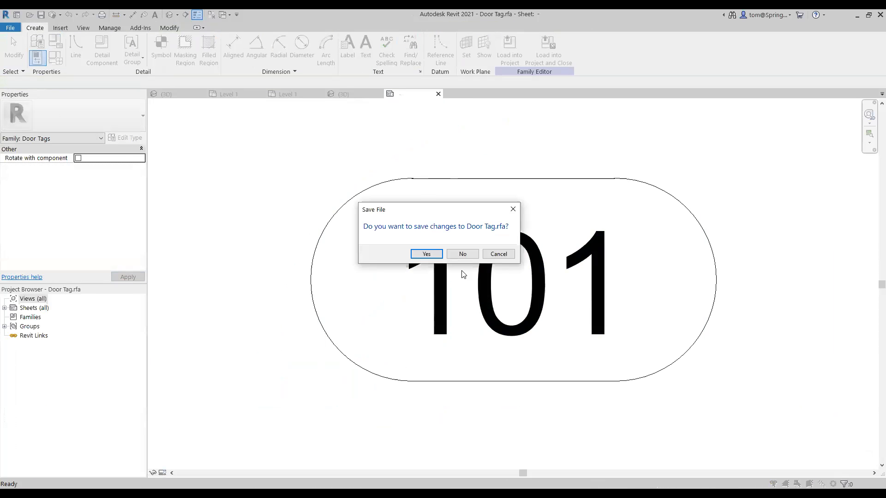
pyautogui.click(466, 255)
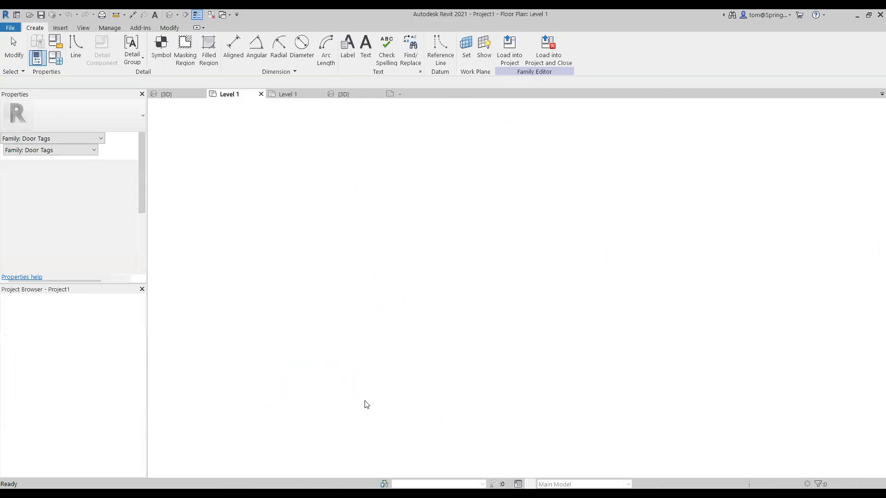
# Change the tag number of the front entry door to 4.
pyautogui.click(400, 386)
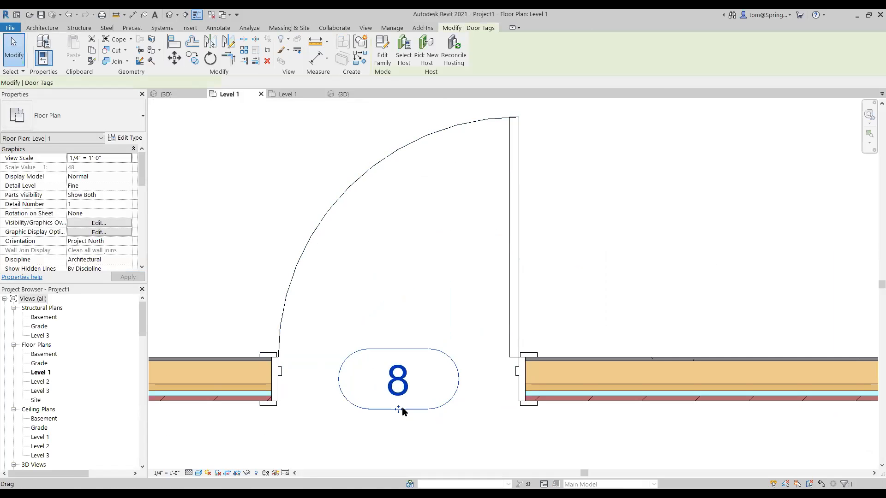
pyautogui.click(401, 384)
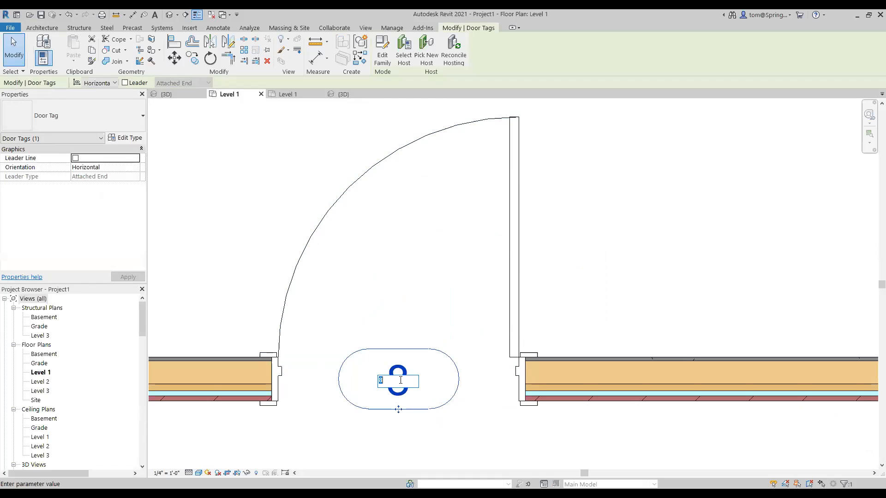
pyautogui.press('Return')
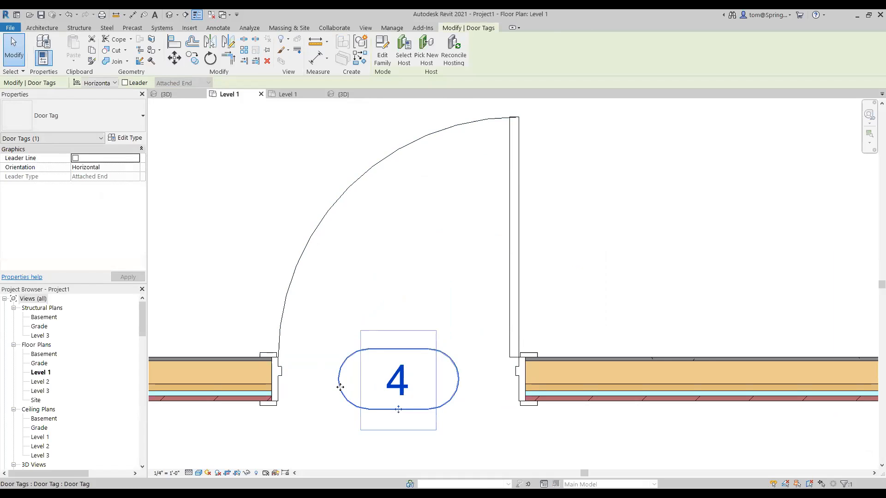
pyautogui.click(326, 396)
pyautogui.scroll(-4, 365, 434)
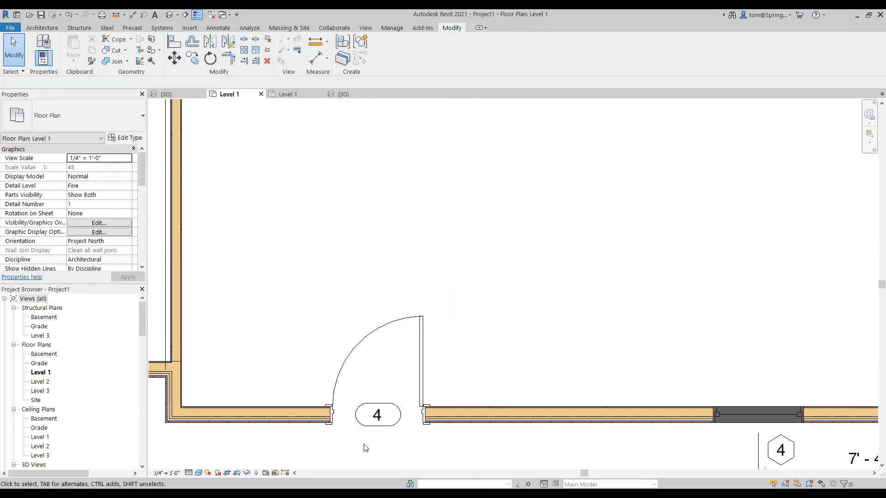
# Set the front entry door's centre 7'-4" from the outer brick face of the main house's west wall.
pyautogui.moveTo(366, 447); pyautogui.dragTo(402, 292, button='middle')
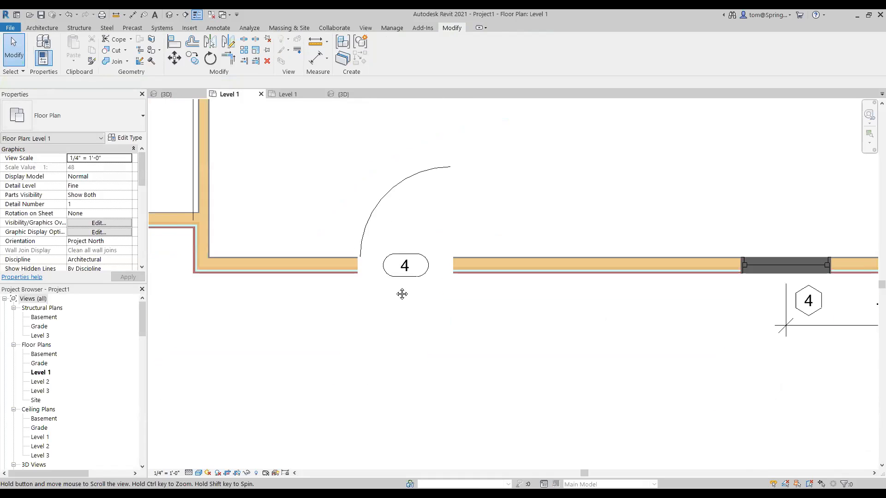
pyautogui.scroll(1, 362, 229)
pyautogui.click(363, 230)
pyautogui.scroll(-1, 363, 389)
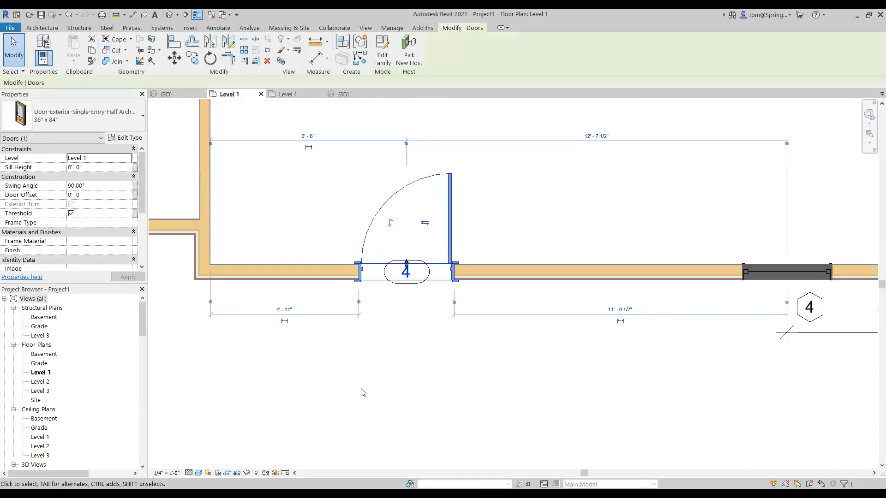
pyautogui.click(211, 303)
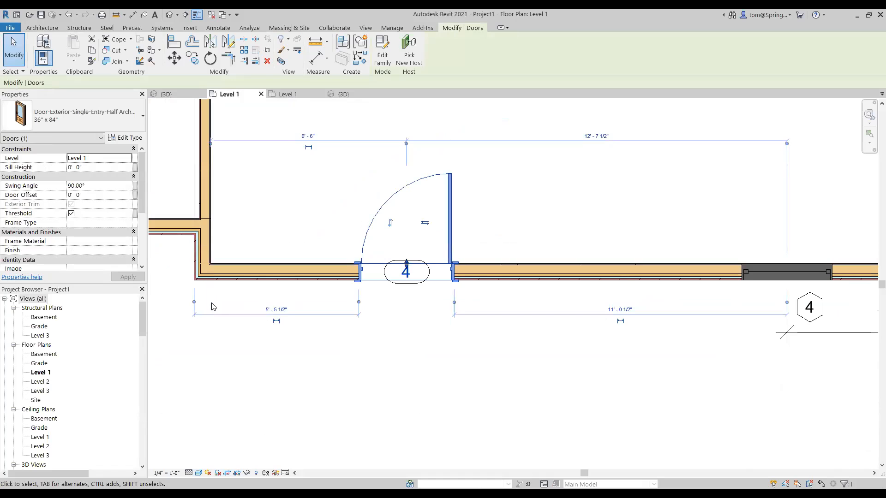
pyautogui.click(358, 303)
pyautogui.click(454, 303)
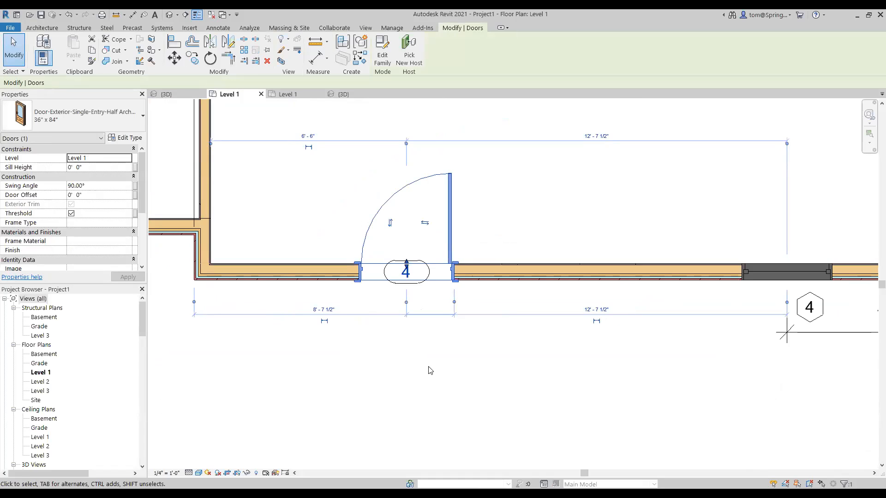
pyautogui.click(454, 304)
pyautogui.click(300, 310)
pyautogui.write("7'4")
pyautogui.press('Return')
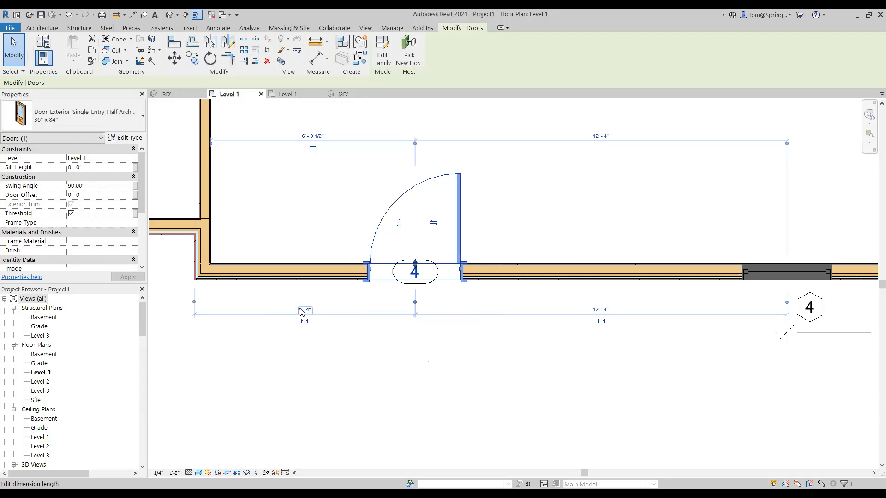
pyautogui.click(336, 362)
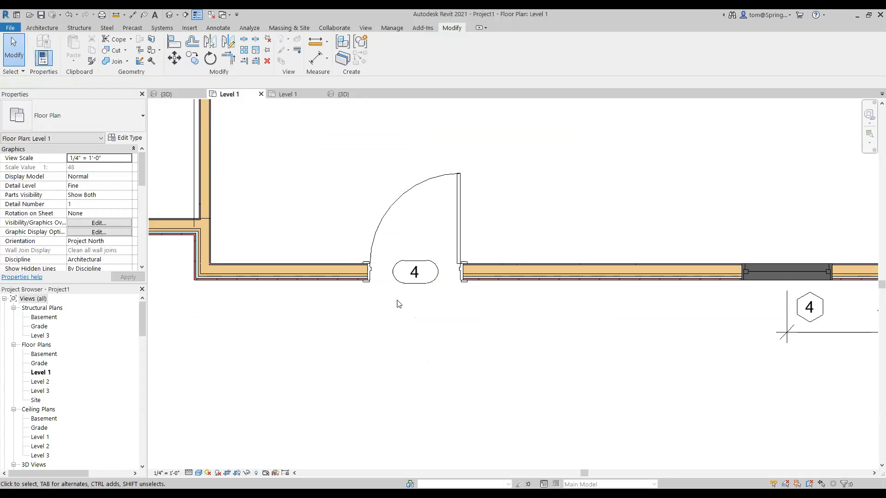
# Make the front entry door's temporary dimension from the west wall's outer face to the door centre permanent.
pyautogui.click(377, 228)
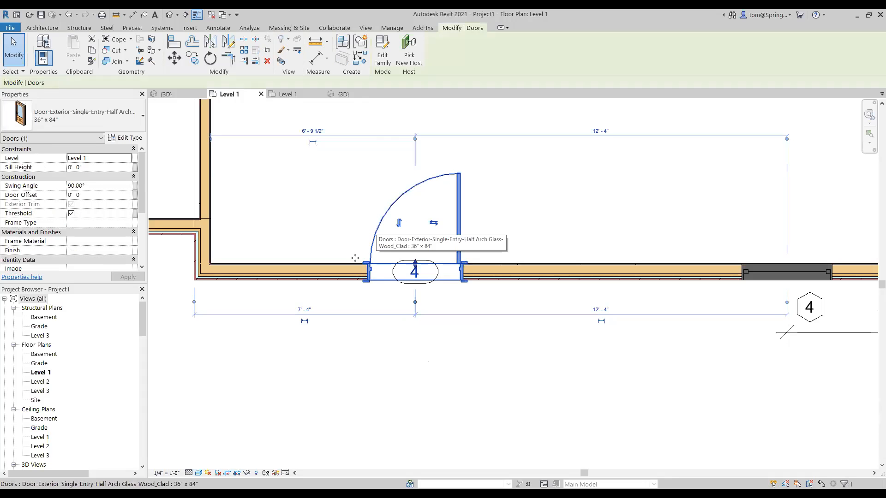
pyautogui.click(305, 322)
pyautogui.click(500, 380)
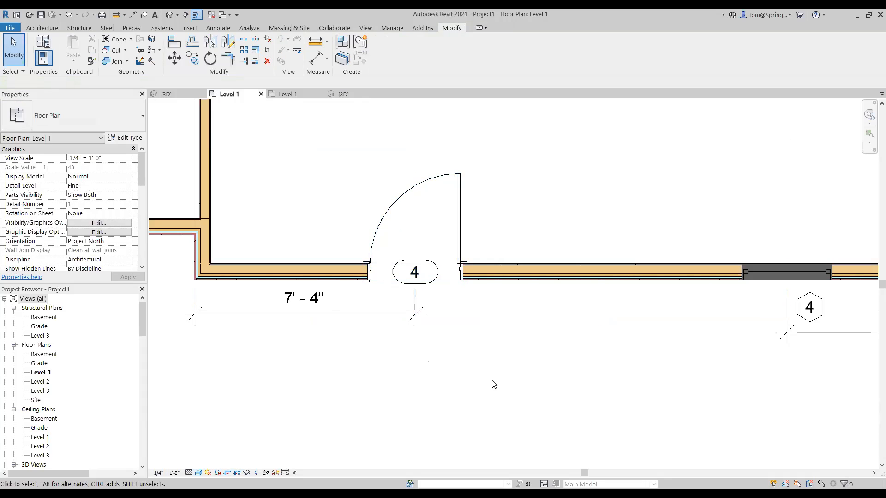
pyautogui.scroll(-2, 494, 384)
pyautogui.scroll(-2, 493, 384)
pyautogui.moveTo(500, 396); pyautogui.dragTo(261, 334, button='middle')
pyautogui.scroll(-5, 309, 344)
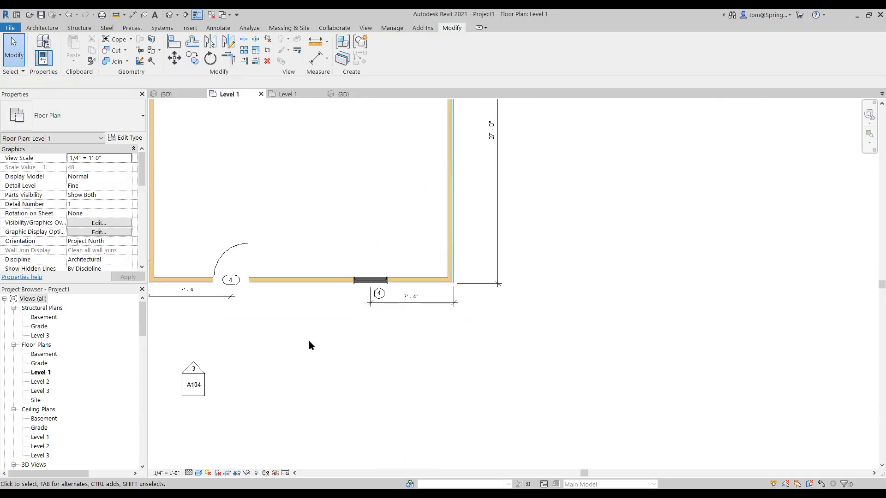
# Examine the placed exterior doors and windows in Project1's 3D view from the front and the garage side.
pyautogui.moveTo(316, 362); pyautogui.dragTo(522, 397, button='middle')
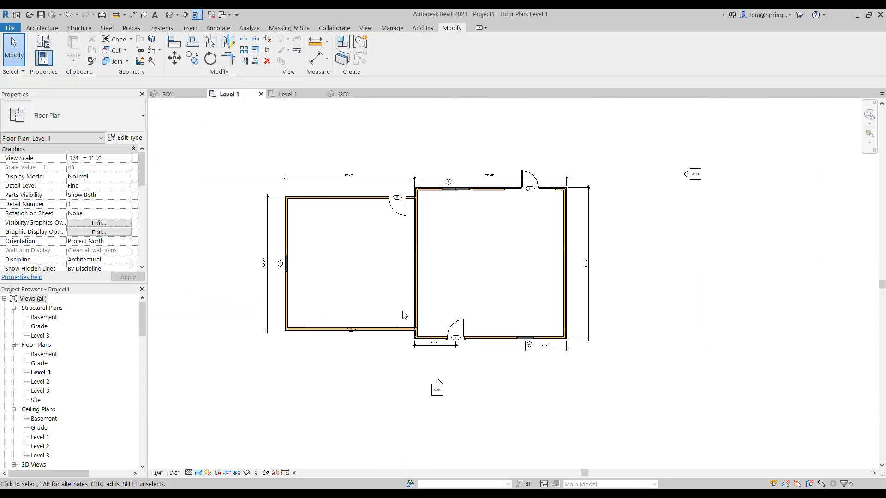
pyautogui.click(339, 92)
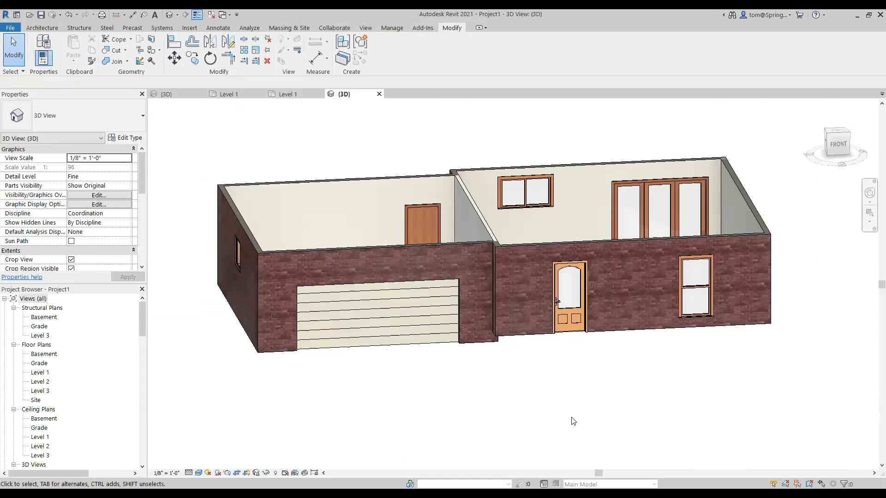
pyautogui.moveTo(555, 402); pyautogui.dragTo(515, 467, button='middle')
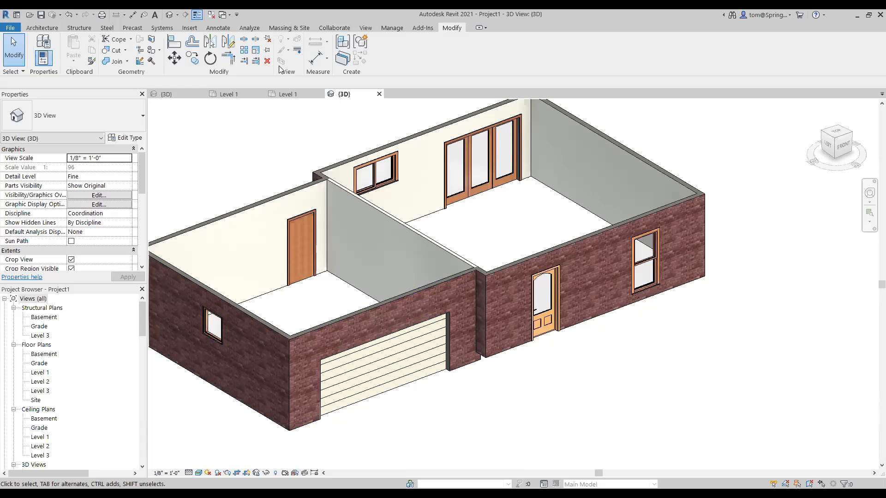
# Compare the Winthrop House reference Level 1 plan with Project1's Level 1 plan for door and window placement.
pyautogui.click(289, 94)
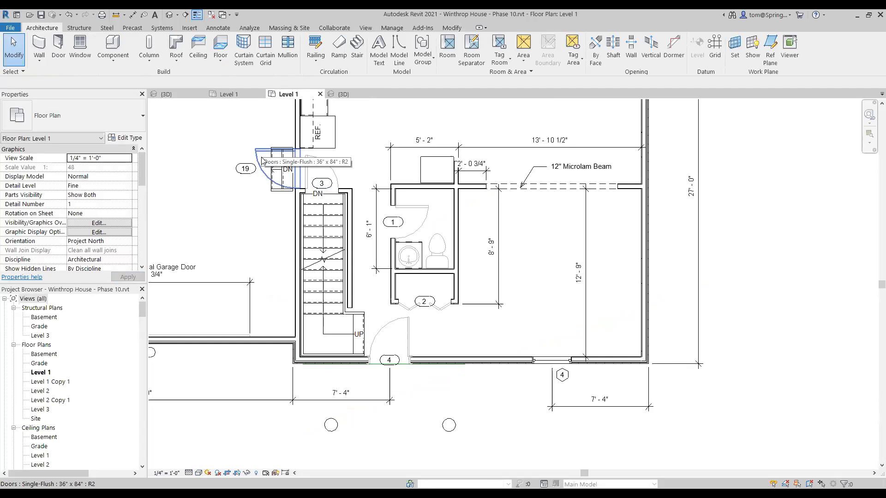
pyautogui.scroll(-3, 508, 332)
pyautogui.moveTo(520, 307); pyautogui.dragTo(495, 328, button='middle')
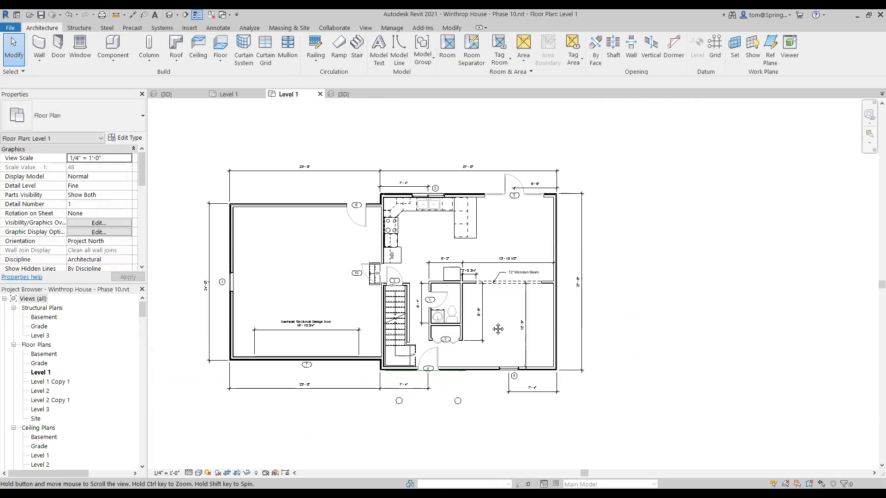
pyautogui.click(240, 94)
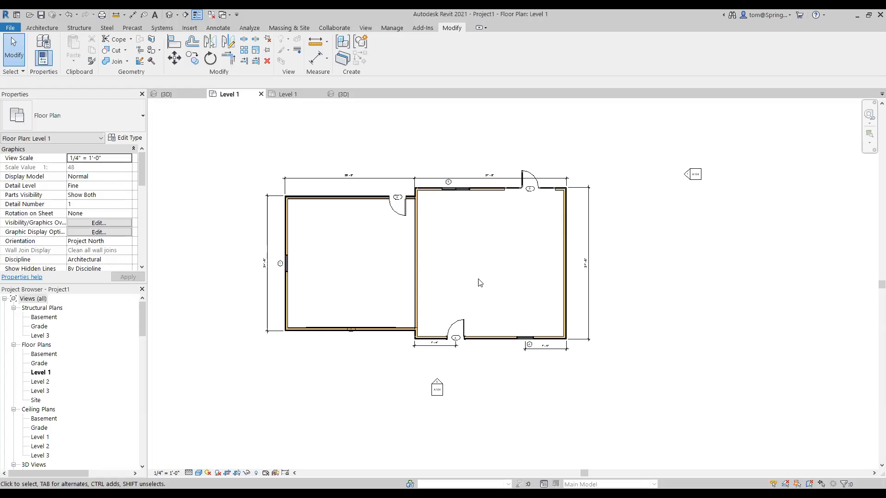
pyautogui.scroll(2, 478, 282)
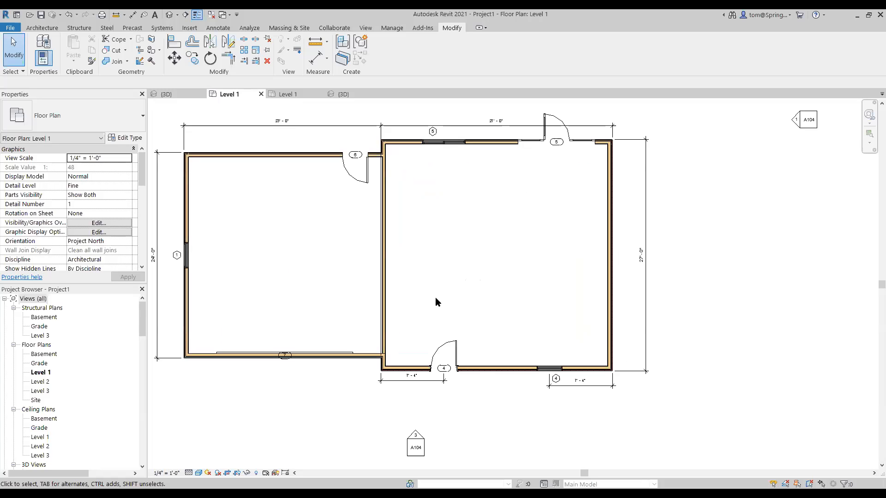
pyautogui.scroll(-2, 492, 180)
pyautogui.moveTo(486, 184); pyautogui.dragTo(477, 262, button='middle')
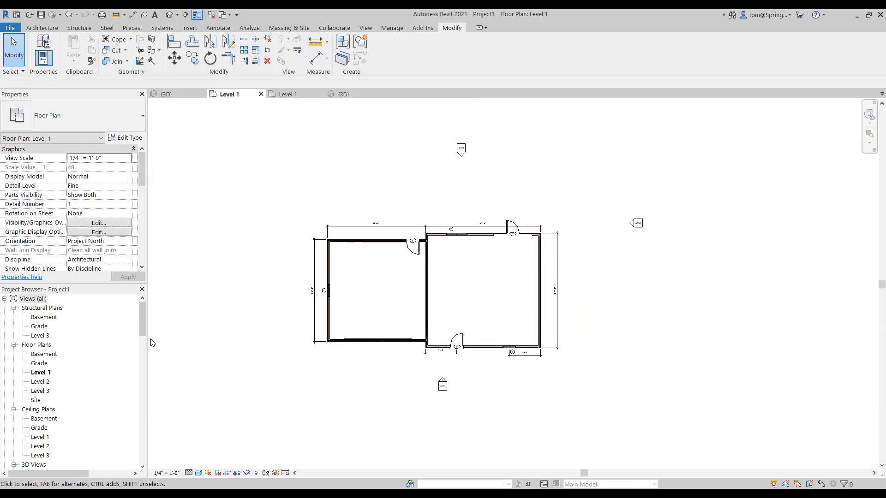
# Review Project1's East, North, South and West building elevations, finishing back on the Level 1 floor plan.
pyautogui.moveTo(140, 318); pyautogui.dragTo(140, 348)
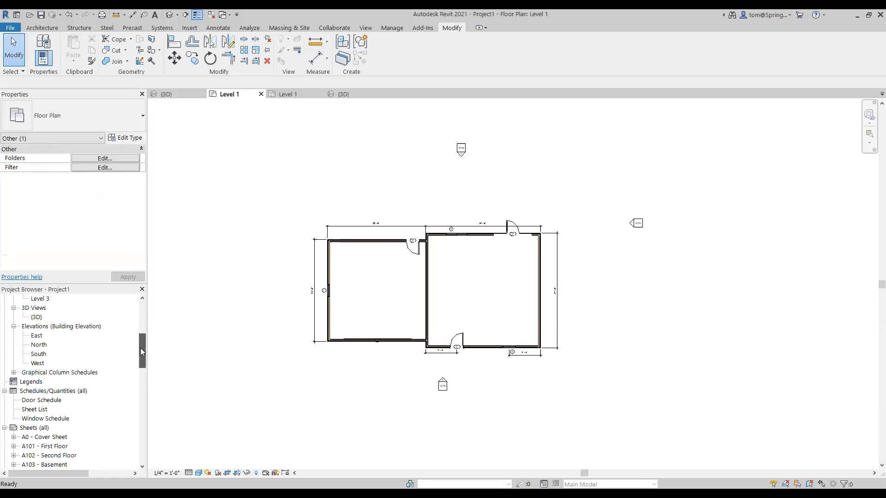
pyautogui.doubleClick(37, 337)
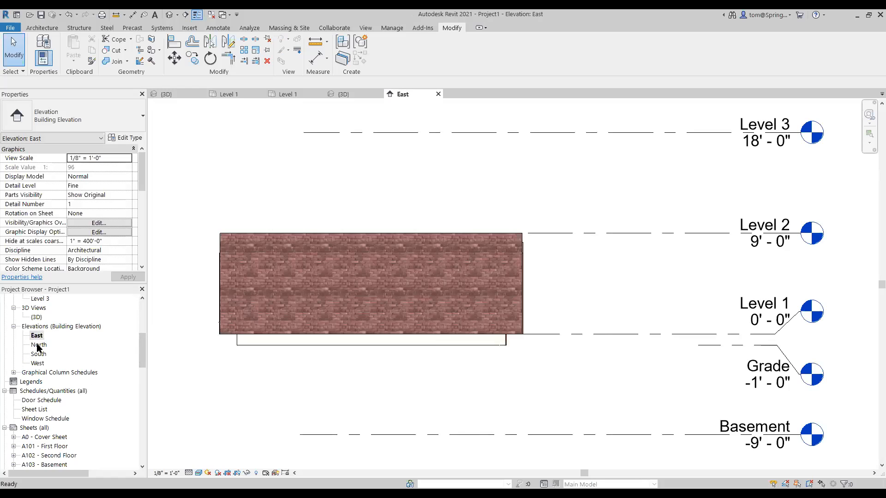
pyautogui.doubleClick(38, 345)
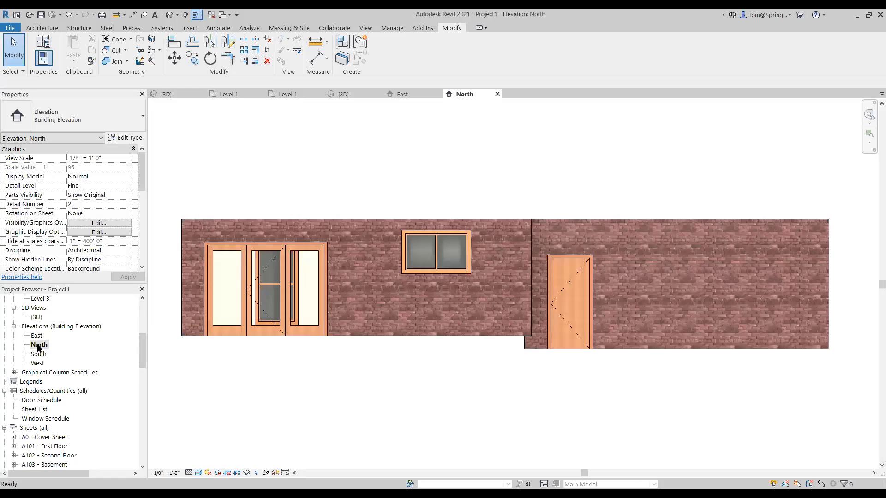
pyautogui.doubleClick(38, 354)
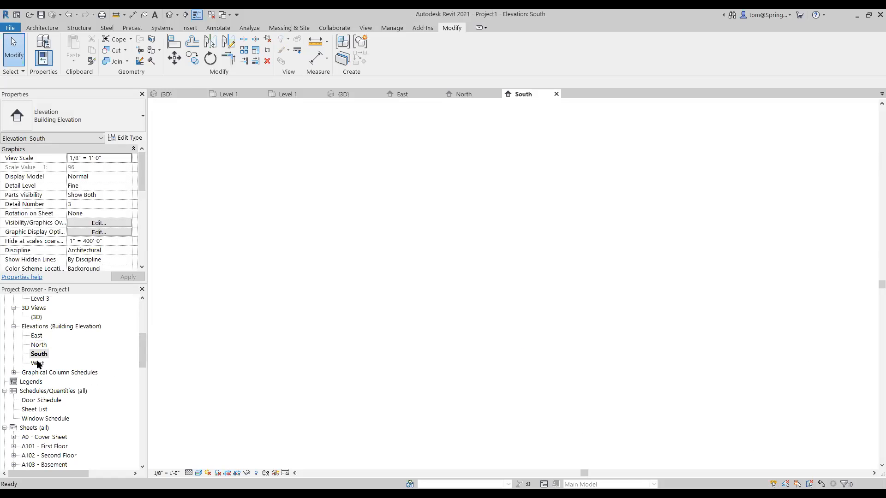
pyautogui.doubleClick(37, 364)
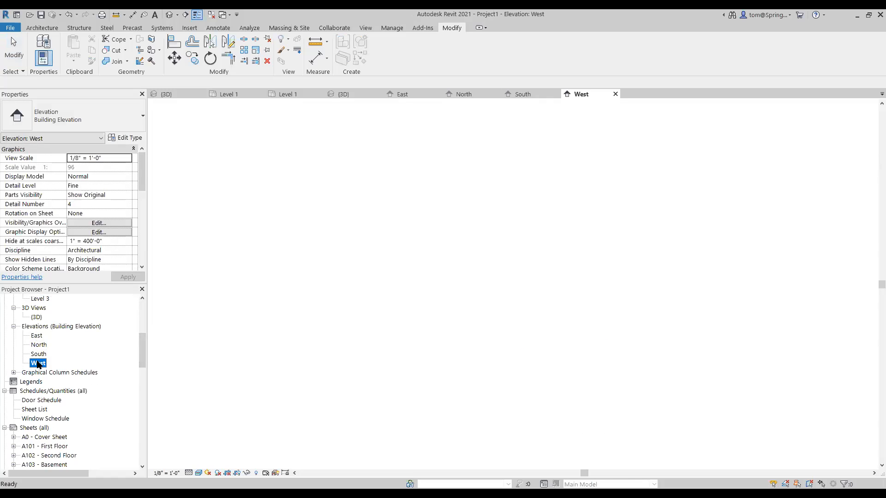
pyautogui.doubleClick(36, 336)
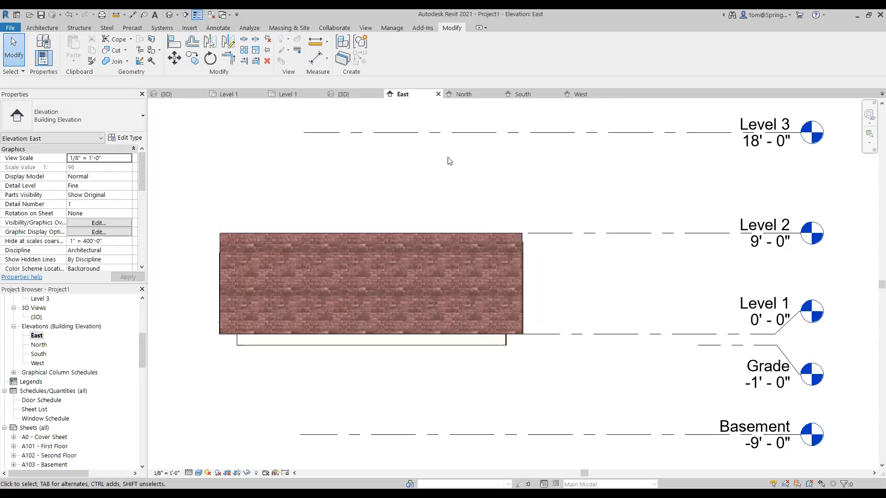
pyautogui.click(229, 94)
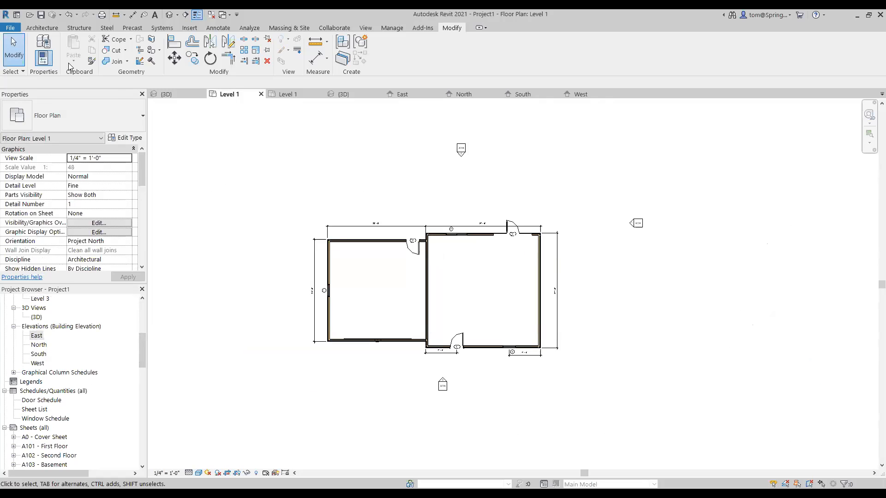
# Save the project as a Revit project file on the Desktop, named "WINTHROP HOUSE - " followed by the author's surname.
pyautogui.click(16, 26)
pyautogui.moveTo(53, 140)
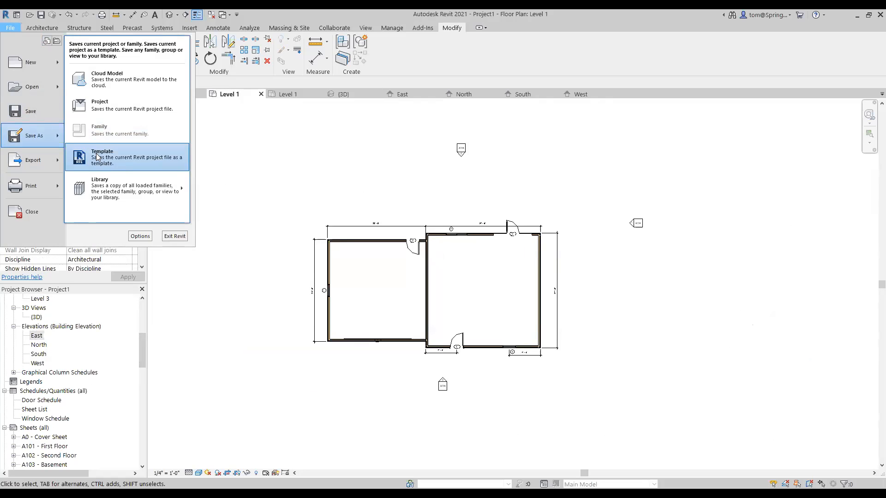
pyautogui.click(107, 111)
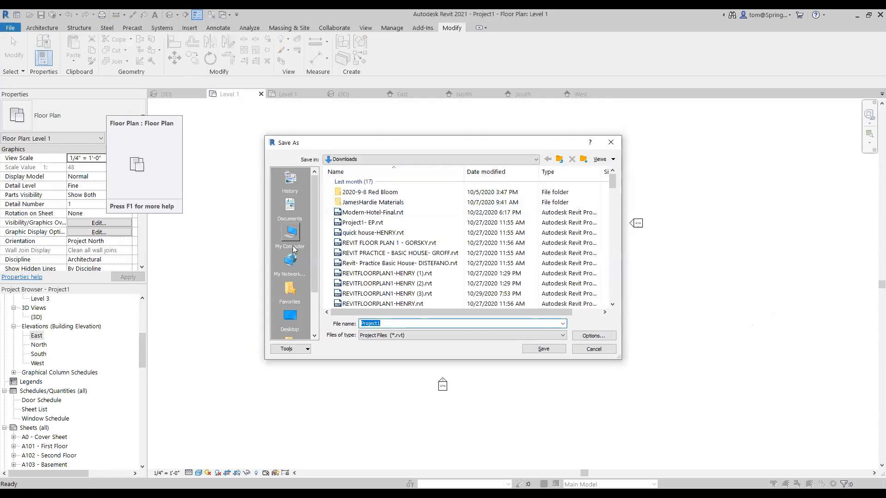
pyautogui.click(290, 317)
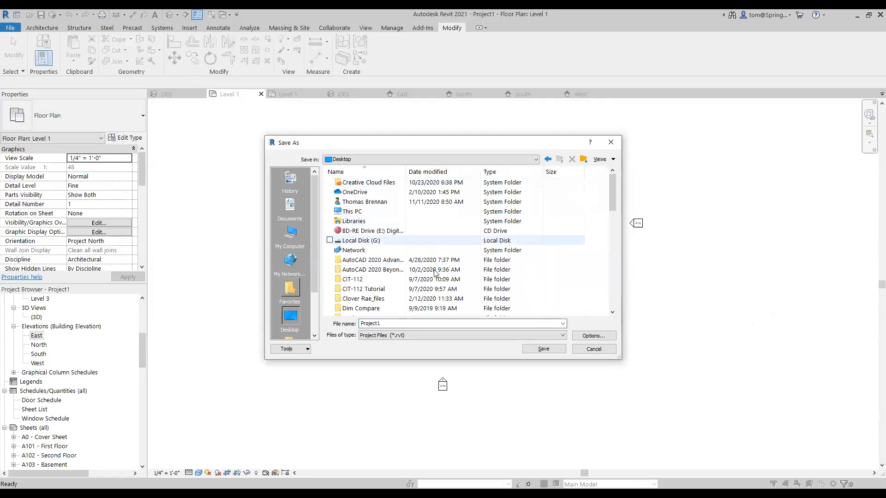
pyautogui.doubleClick(419, 324)
pyautogui.write('wnt')
pyautogui.press('BackSpace')
pyautogui.press('BackSpace')
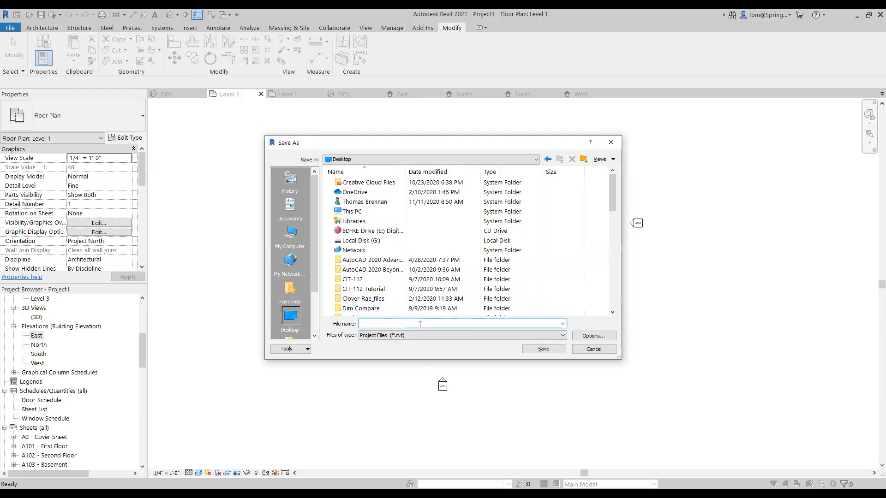
pyautogui.write('WINTHROP HOU')
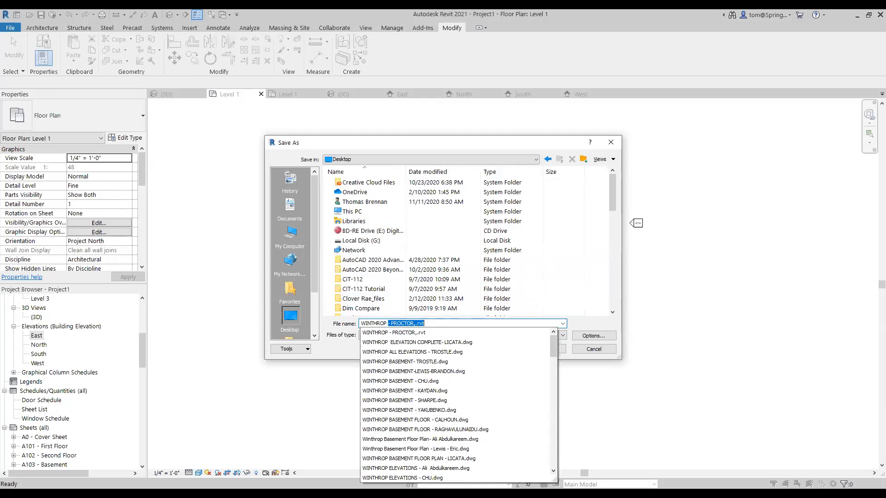
pyautogui.write('SE - B')
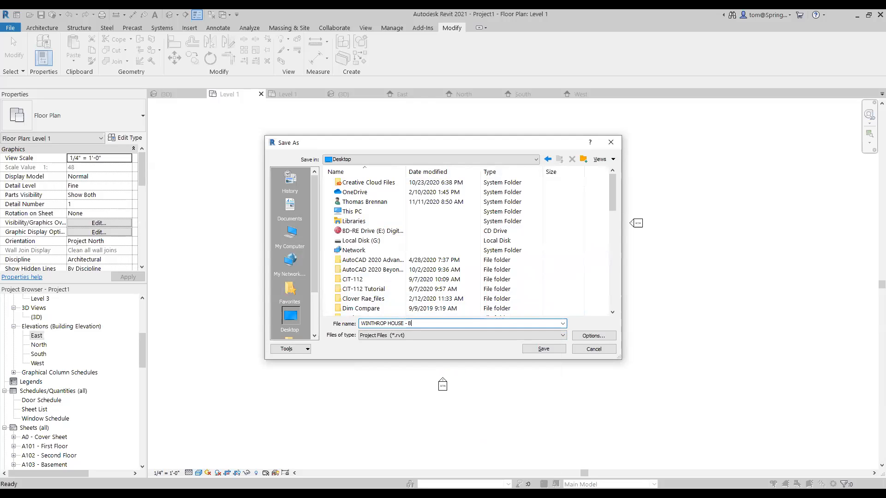
pyautogui.write('RENNAN')
pyautogui.click(541, 349)
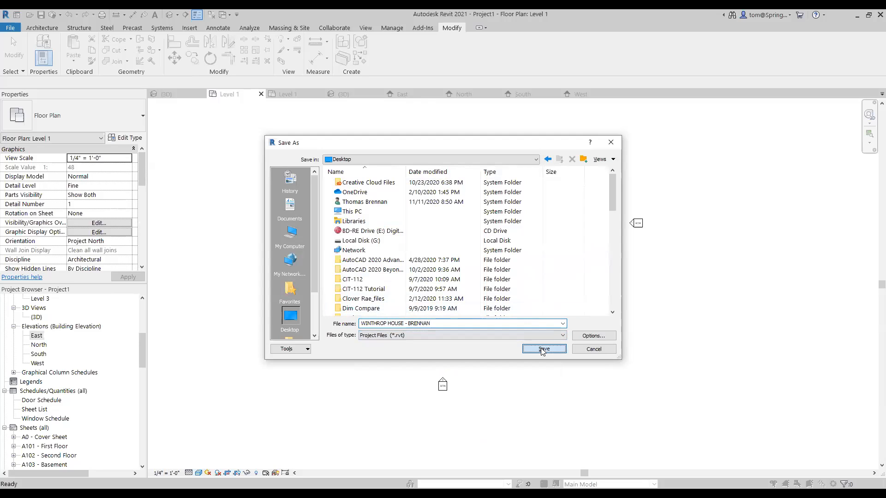